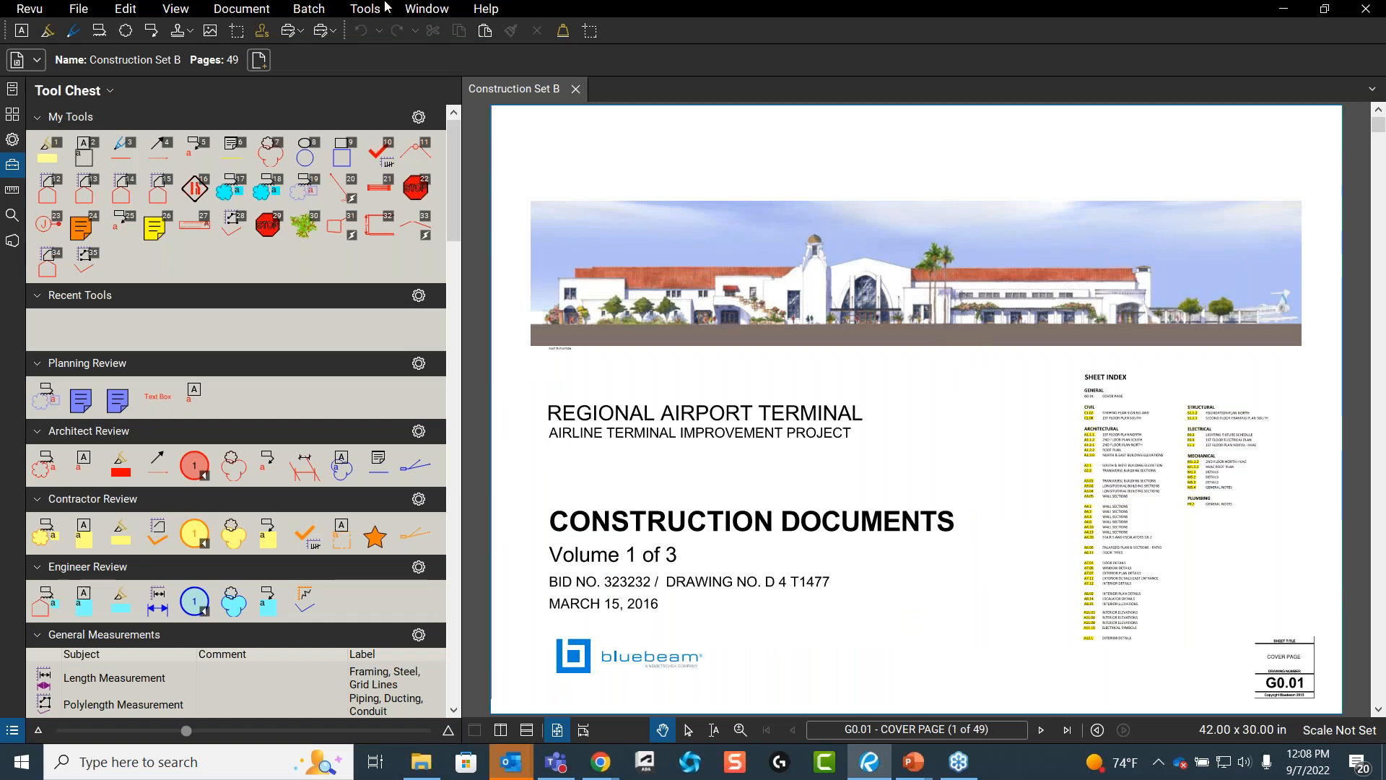
- Search the available tools and commands for "line" and activate the Line markup tool
mouse_move(388, 28)
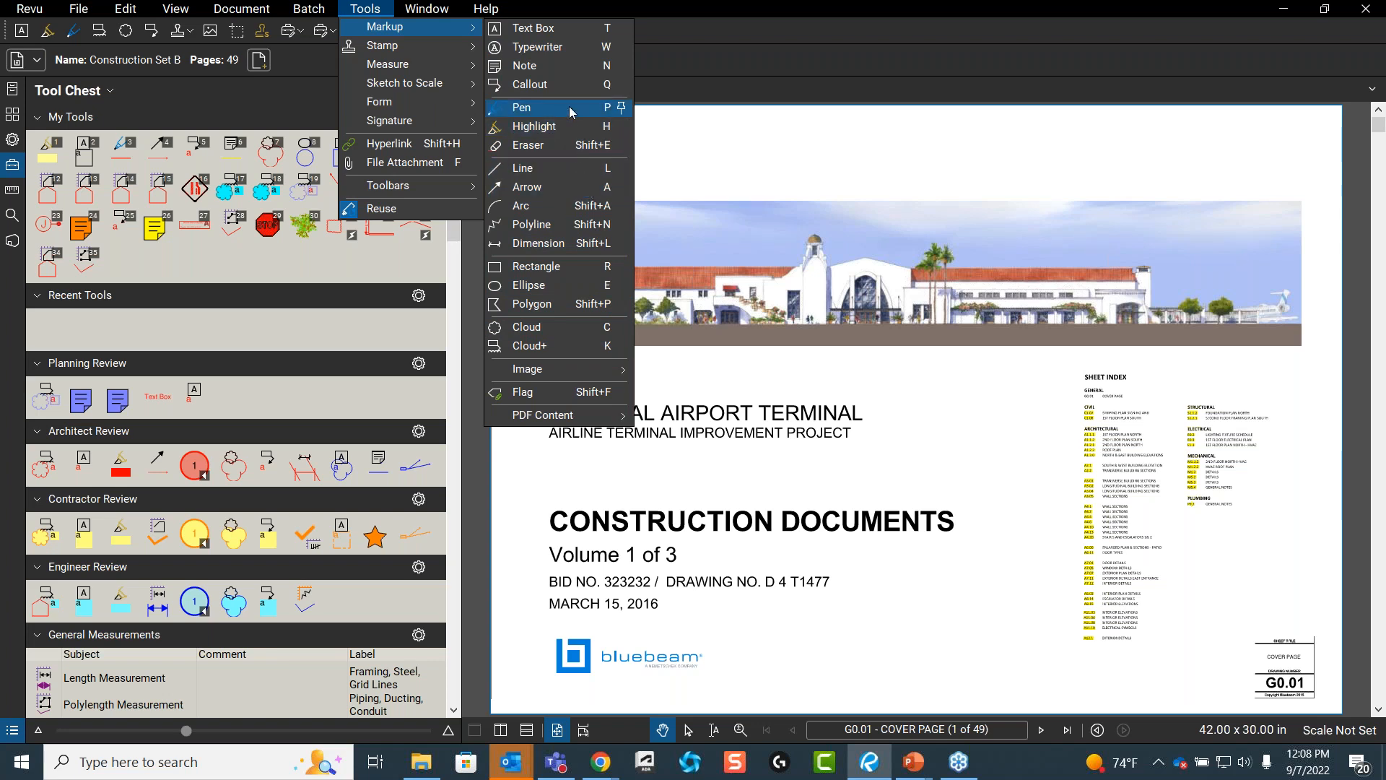
mouse_move(489, 21)
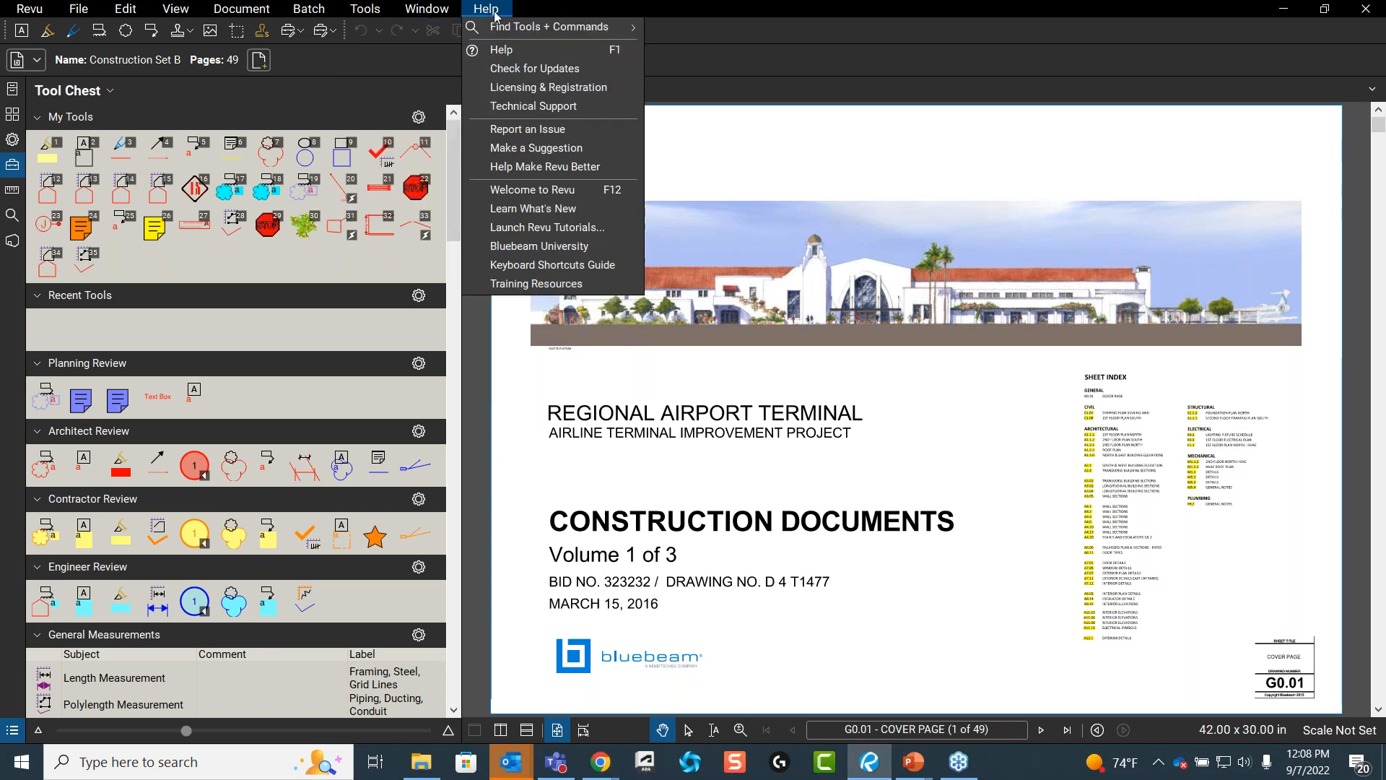
mouse_move(557, 33)
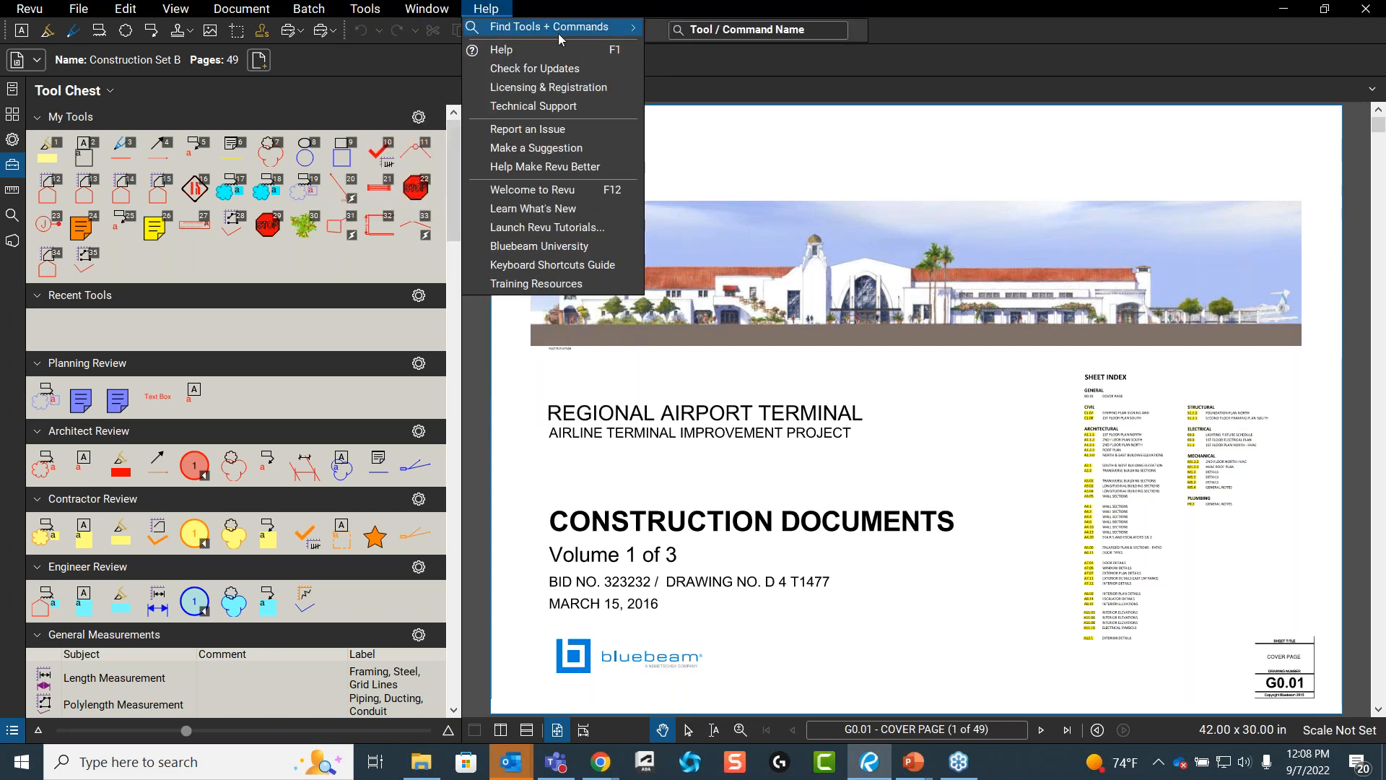
click(747, 30)
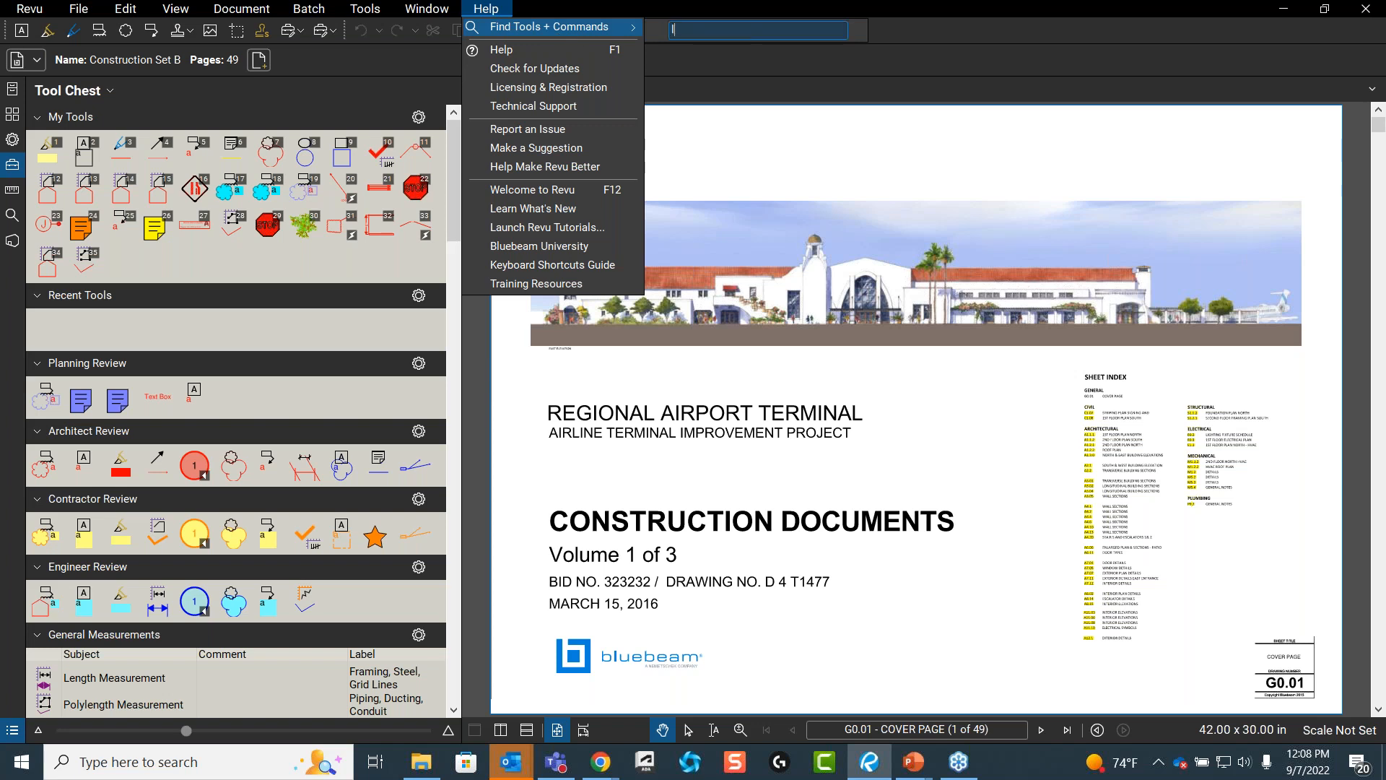
text(lin)
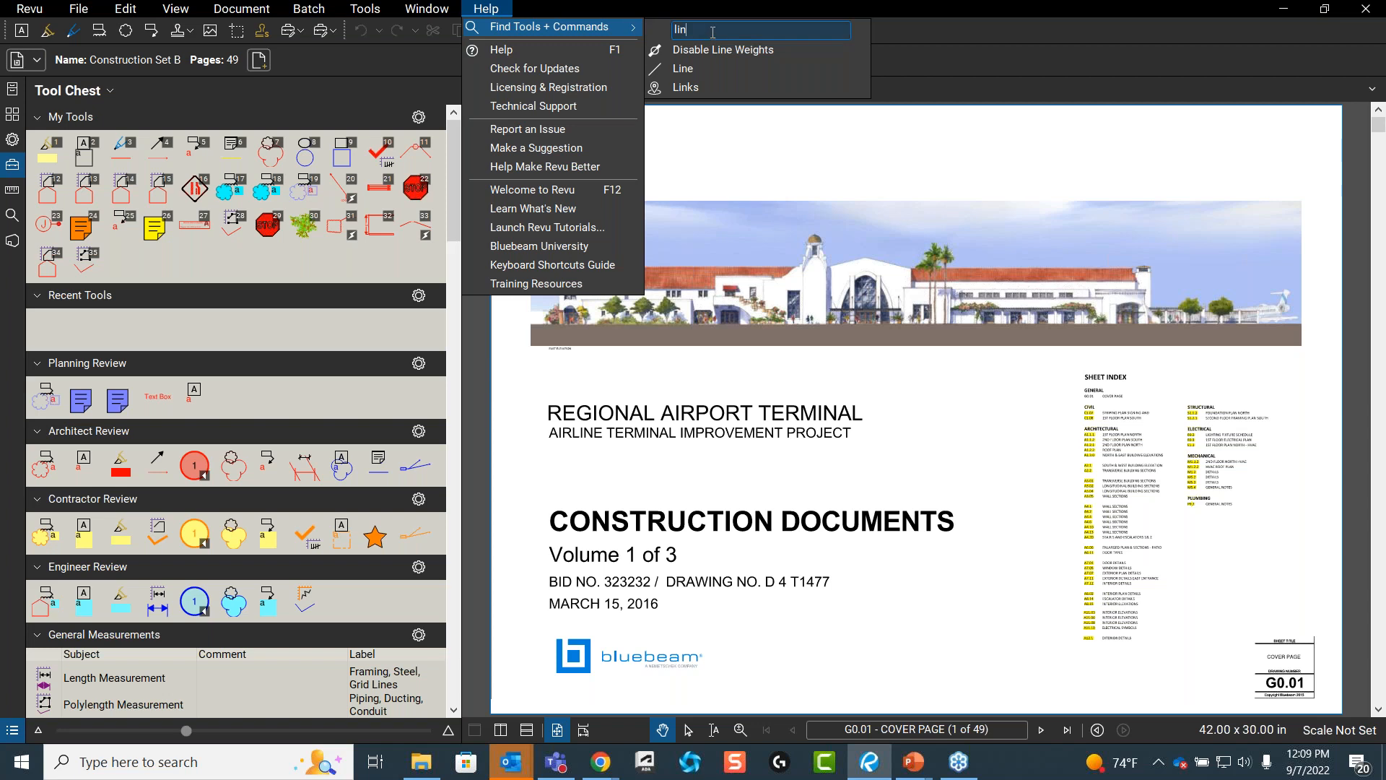
text(e)
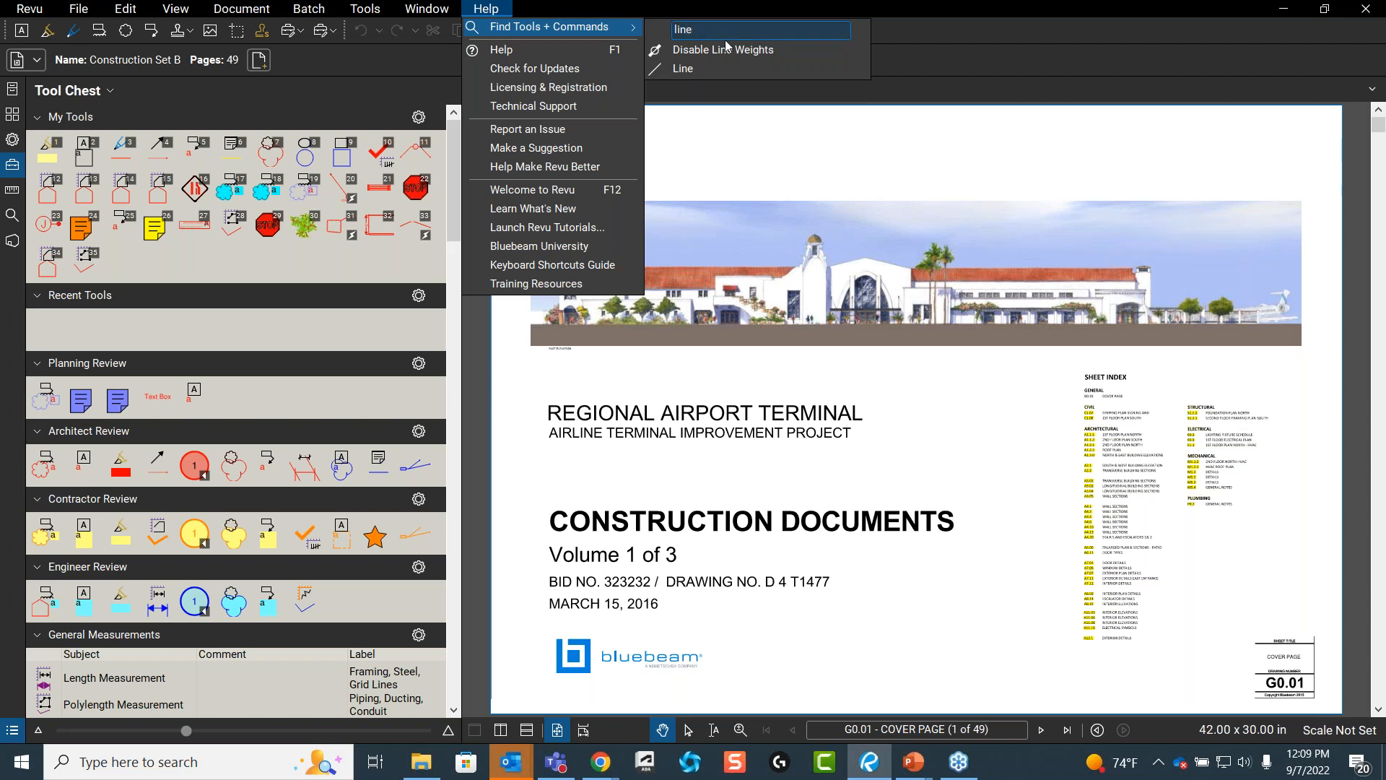
click(693, 67)
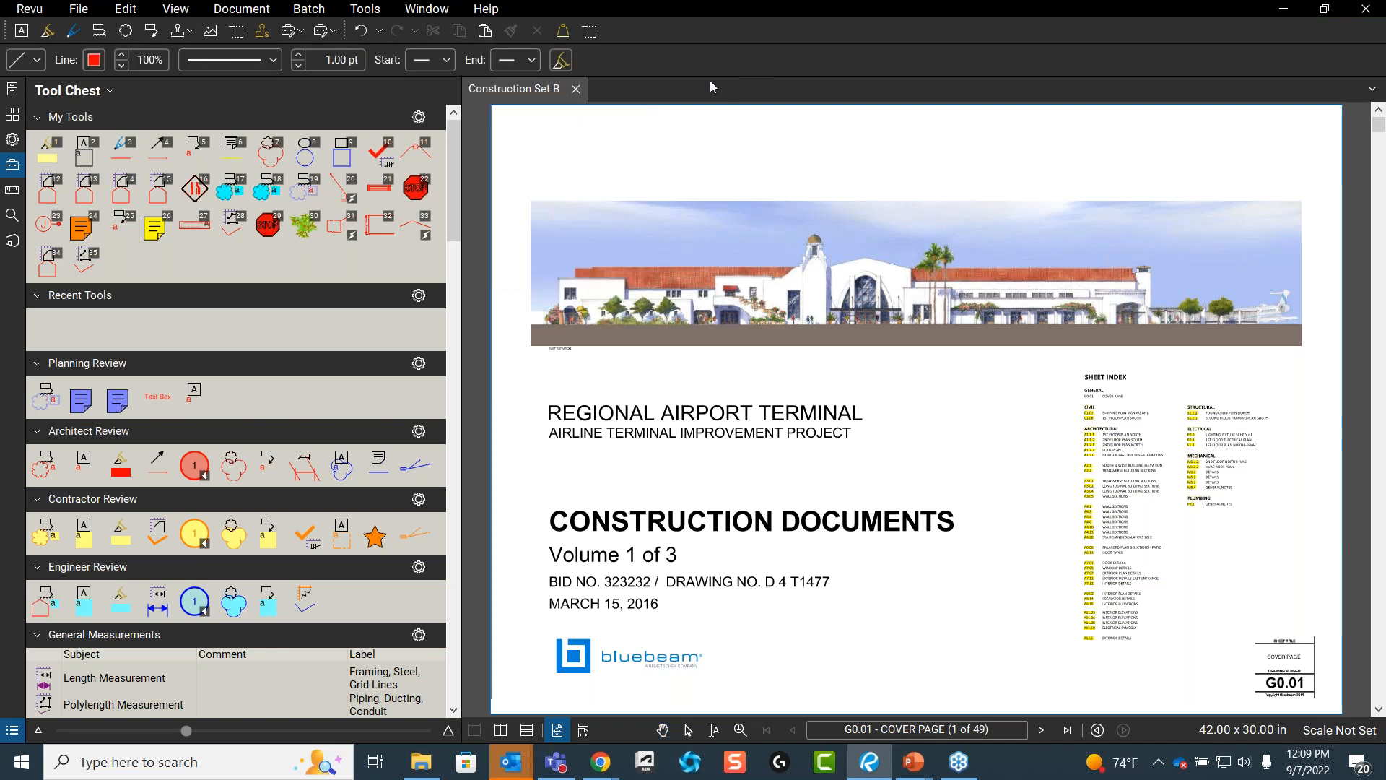
- Place an empty callout on page 4, sheet A1.1.1, with its arrow on the upper outer corner of the Telecom room
click(382, 10)
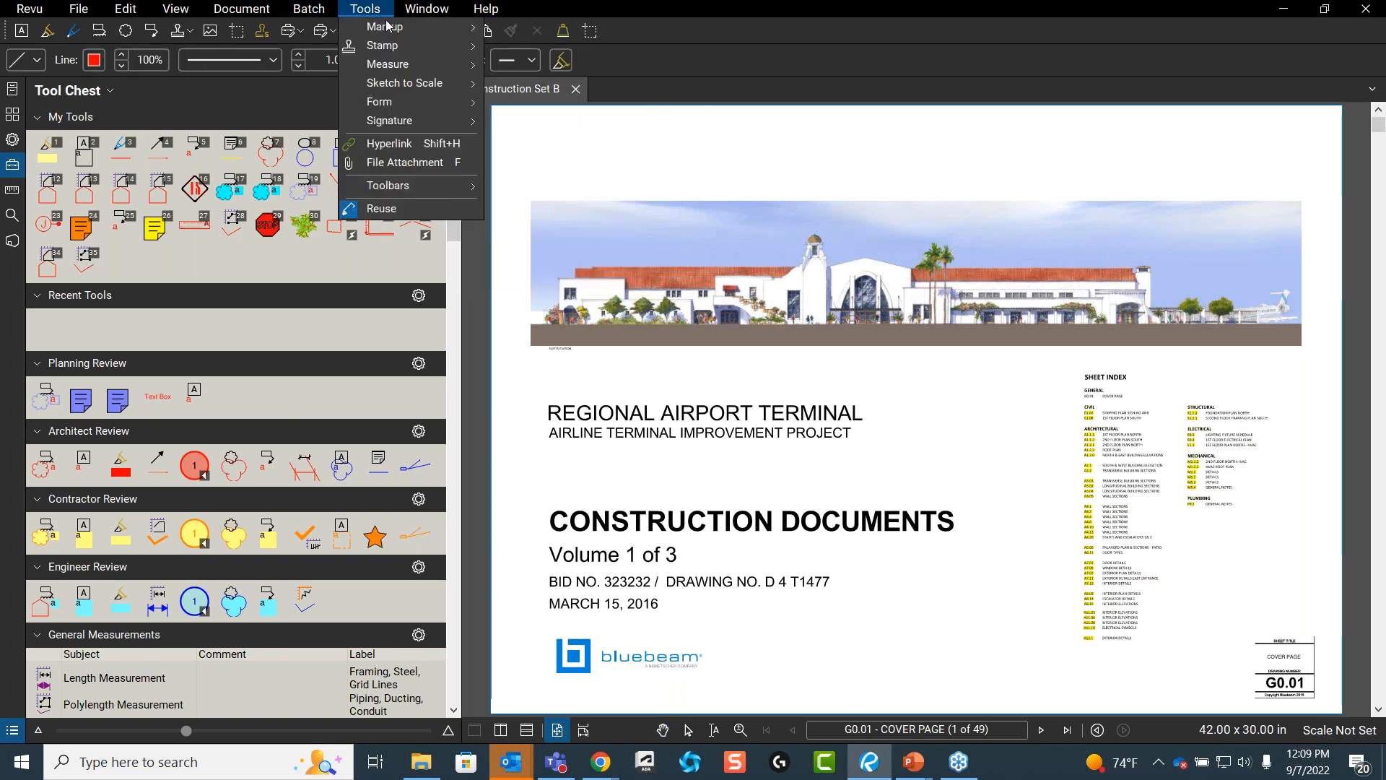
mouse_move(384, 31)
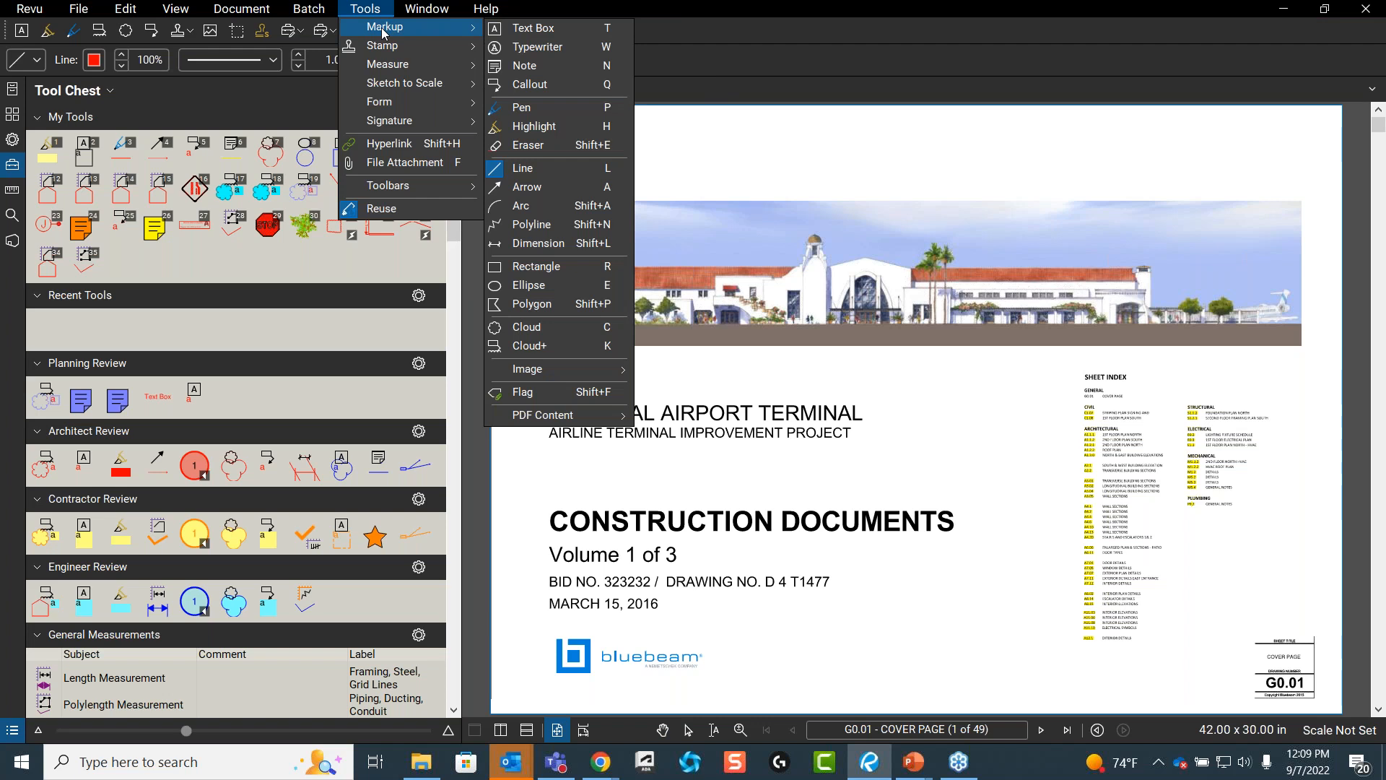
click(542, 86)
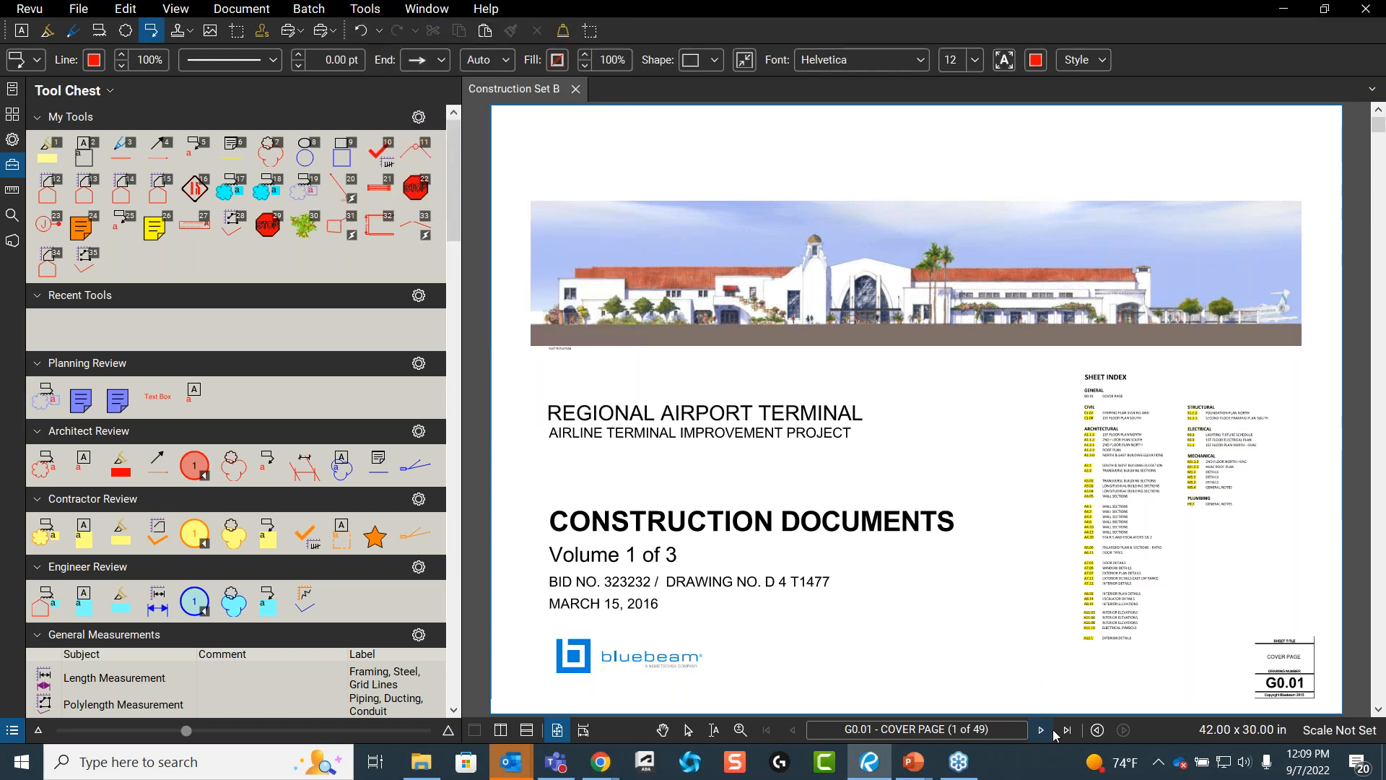
click(1041, 730)
click(1042, 730)
click(1041, 730)
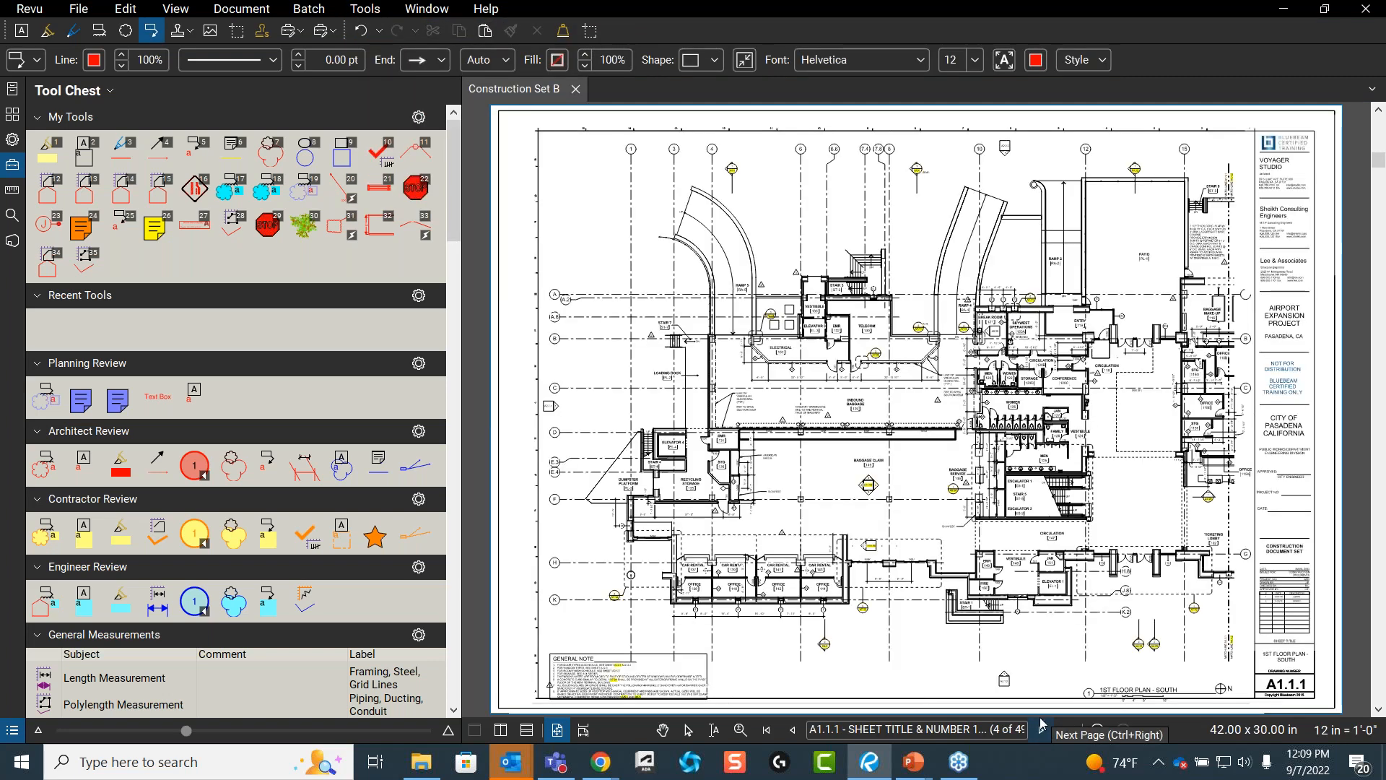
scroll(1109, 296, up, 5)
drag(967, 318, 1073, 540)
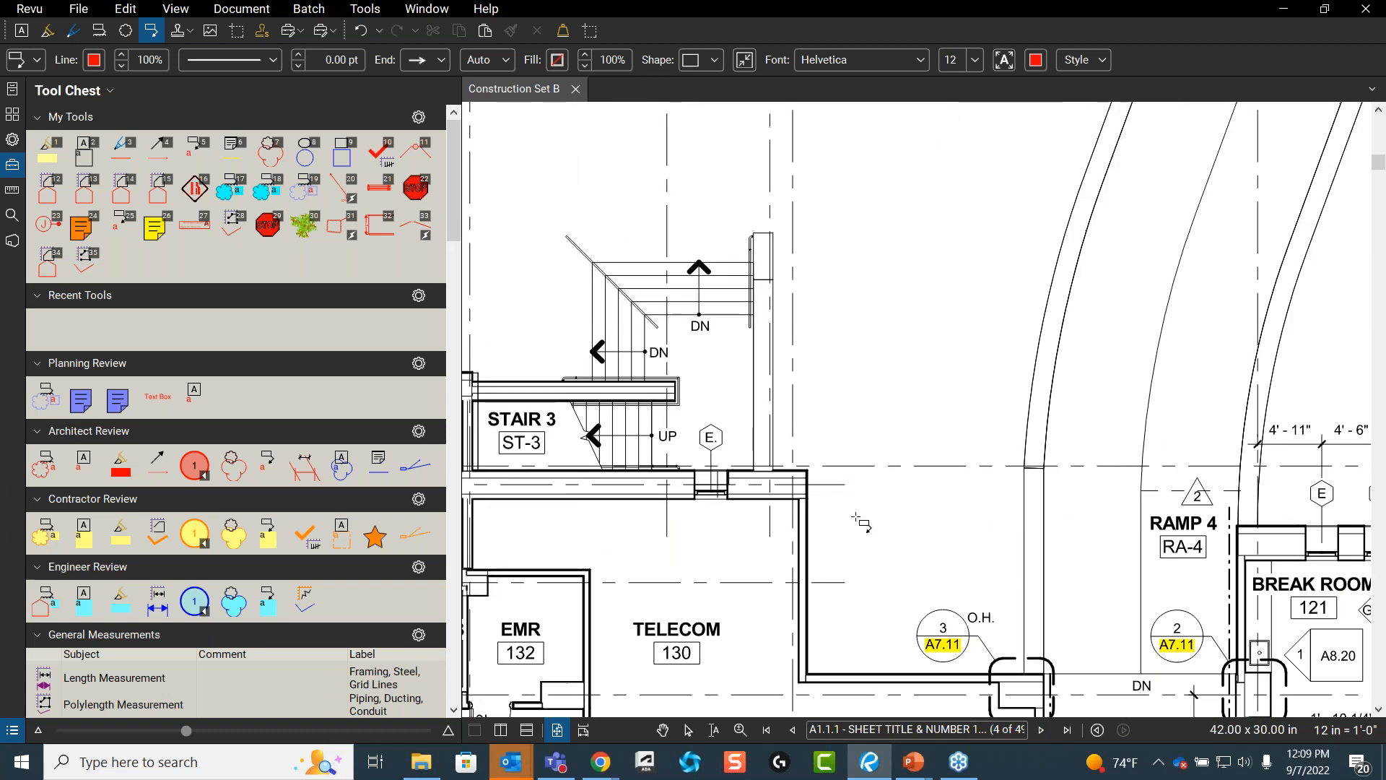
click(807, 470)
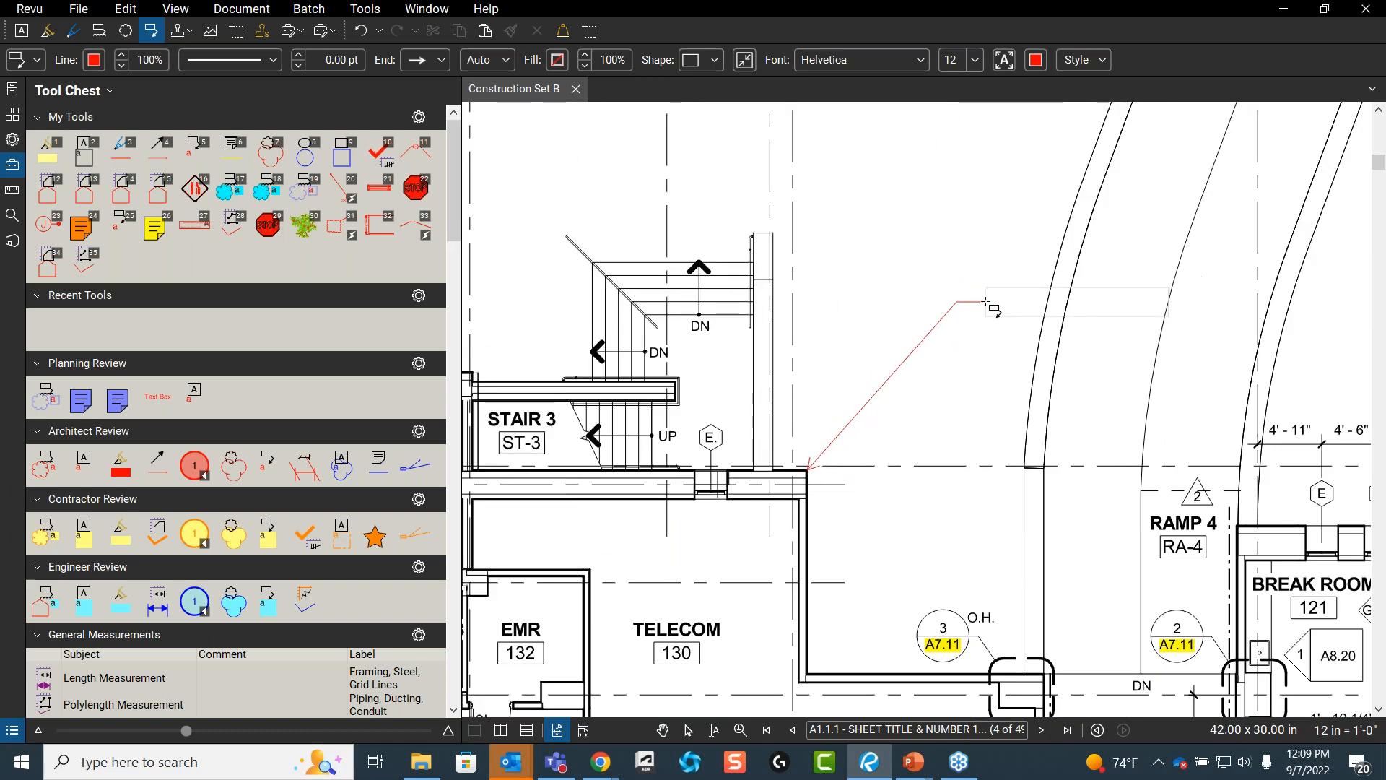
click(958, 302)
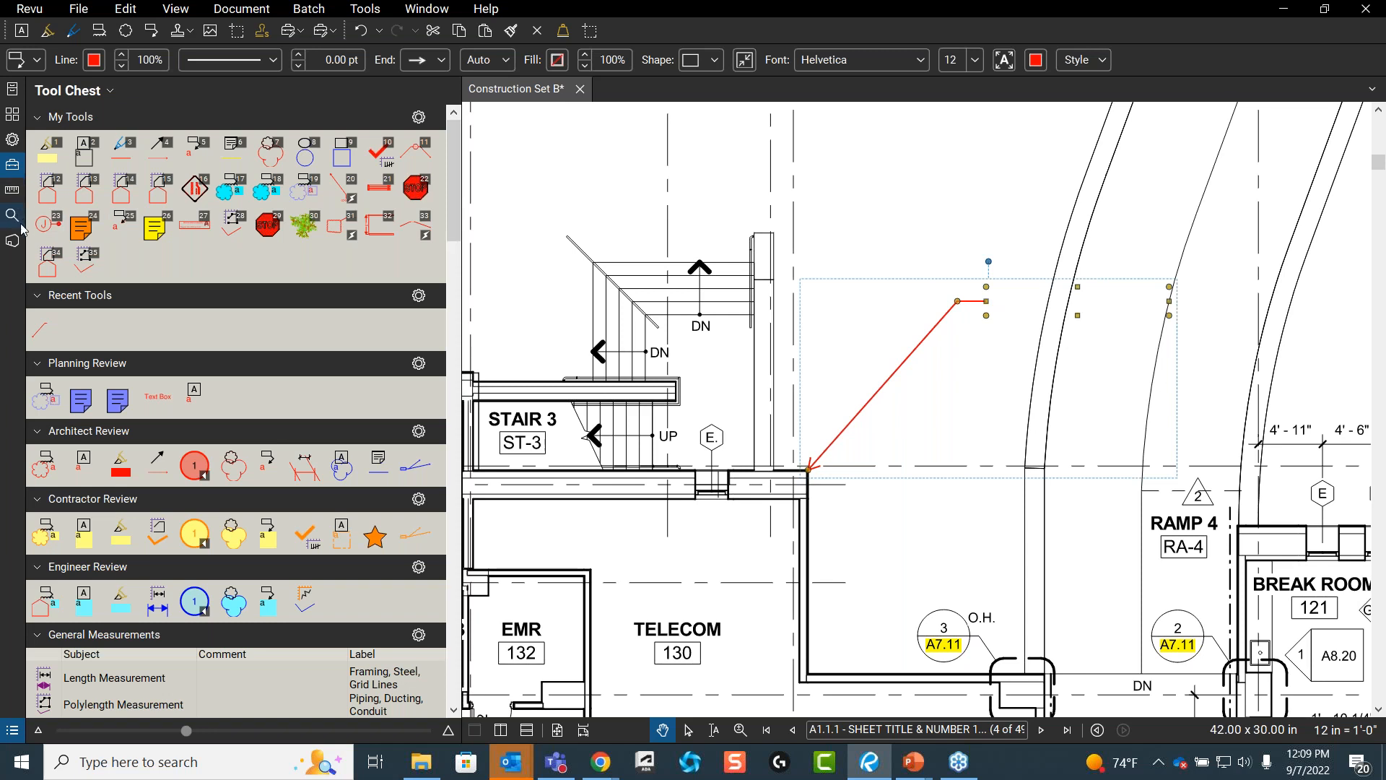
- Set the callout's line width to 1.00 and its shape to Rectangle in its properties
click(12, 139)
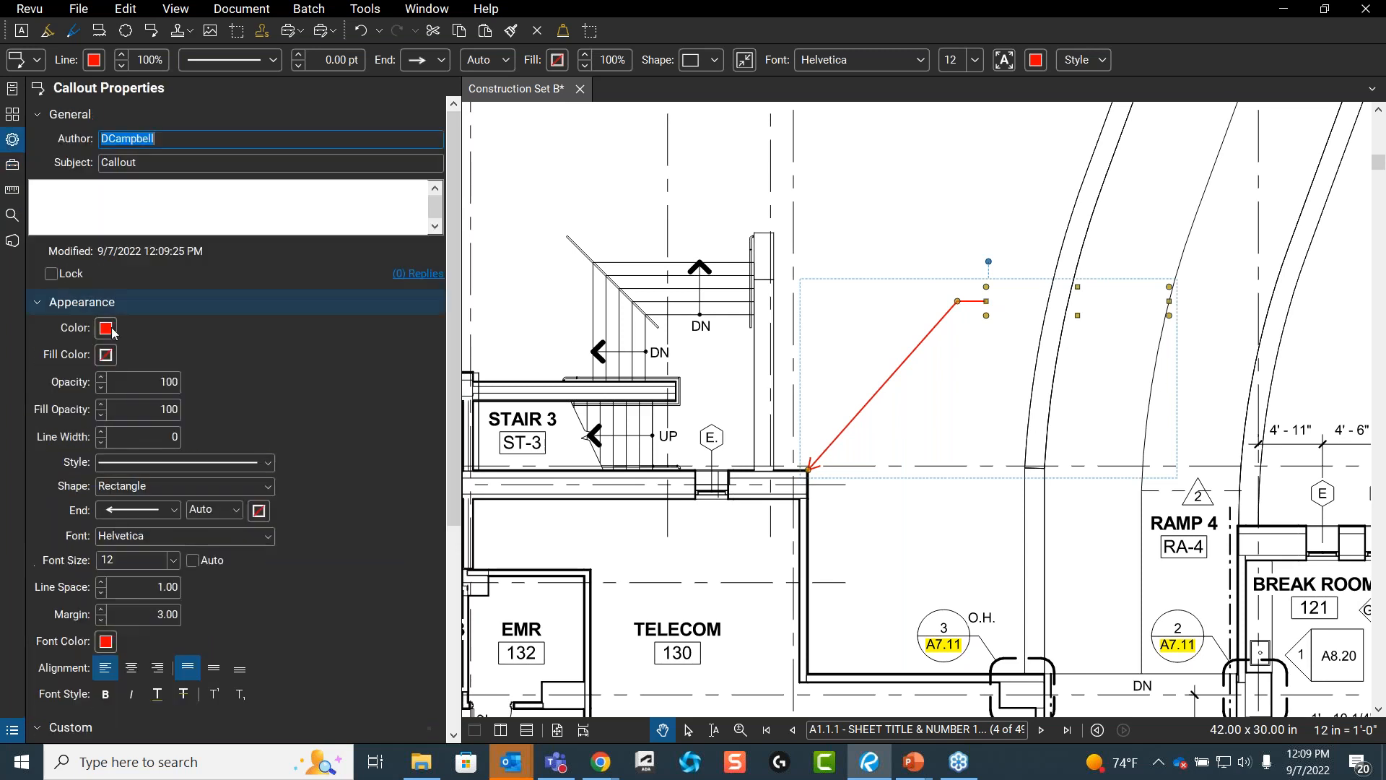
click(102, 433)
click(101, 433)
click(102, 433)
click(101, 433)
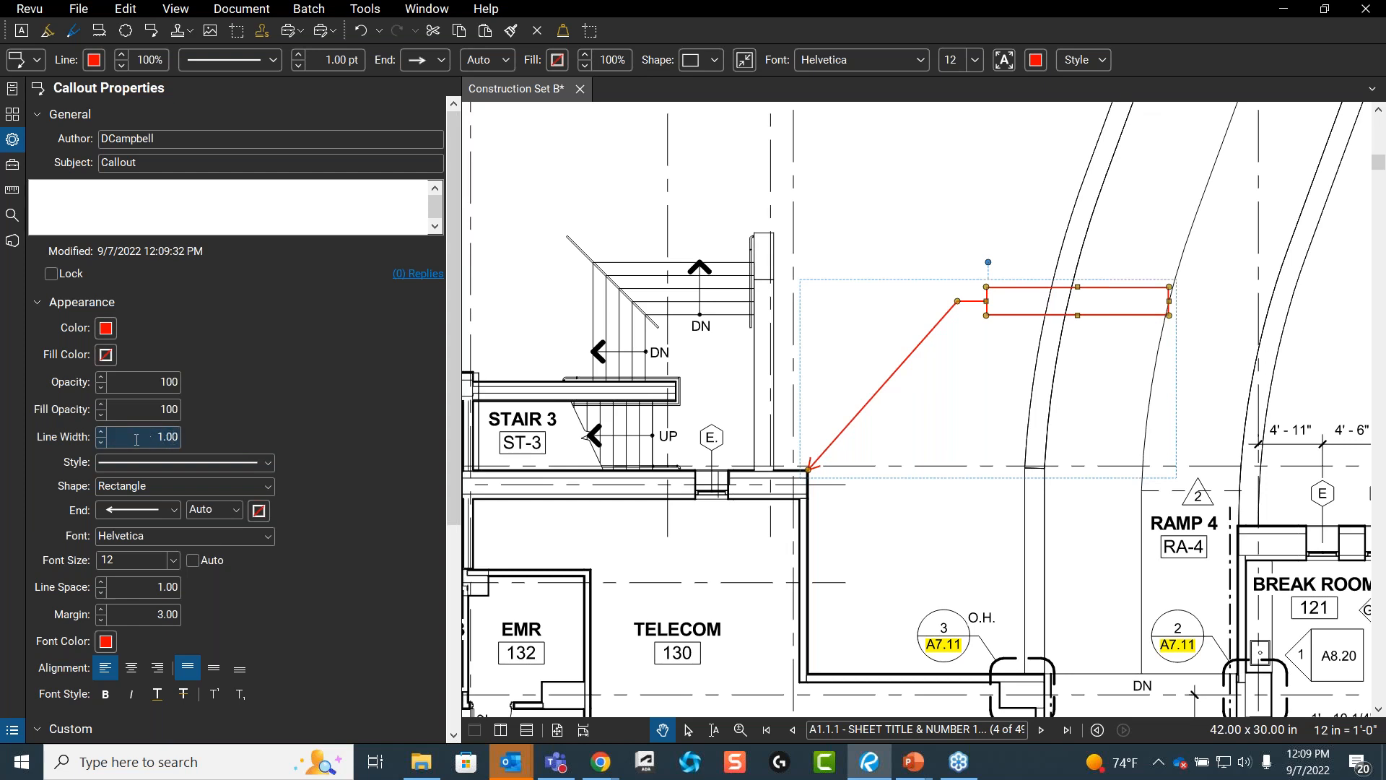
click(161, 486)
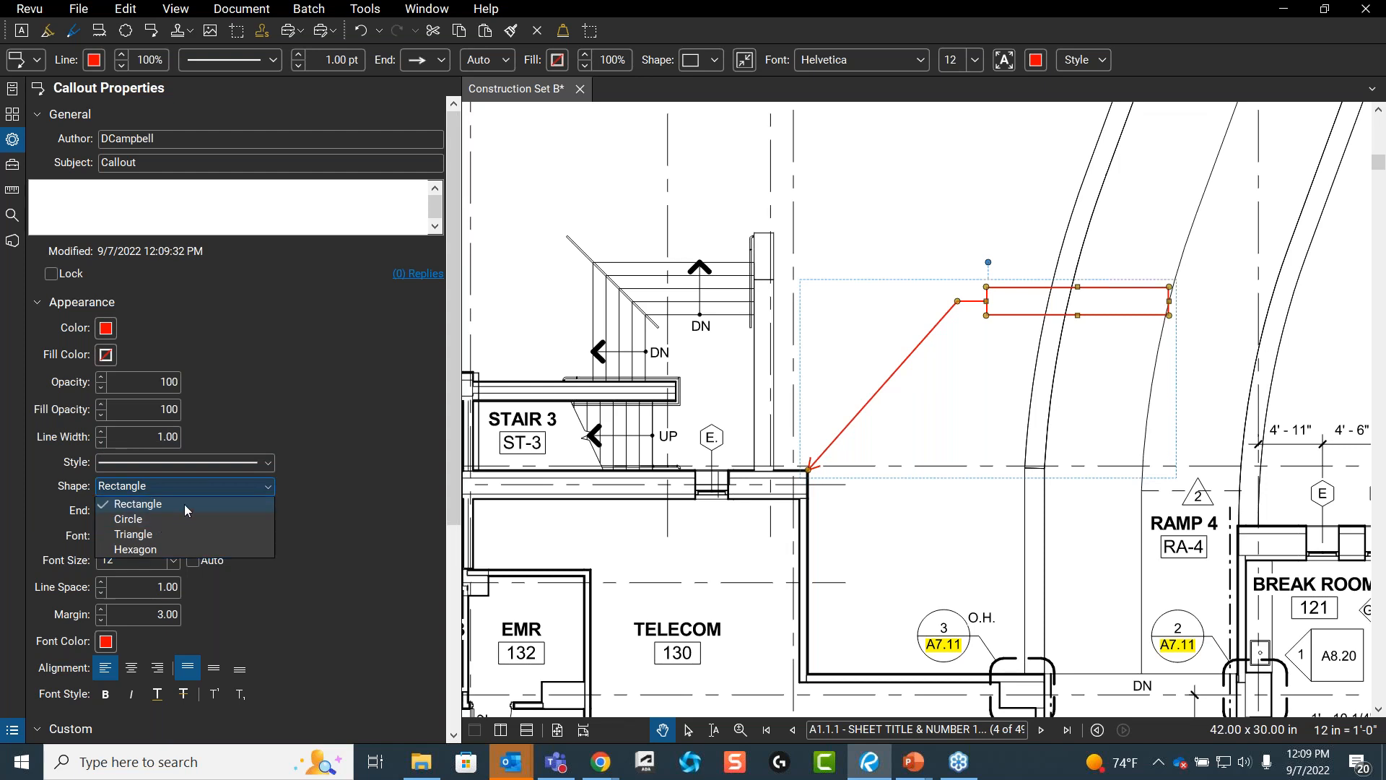
click(186, 504)
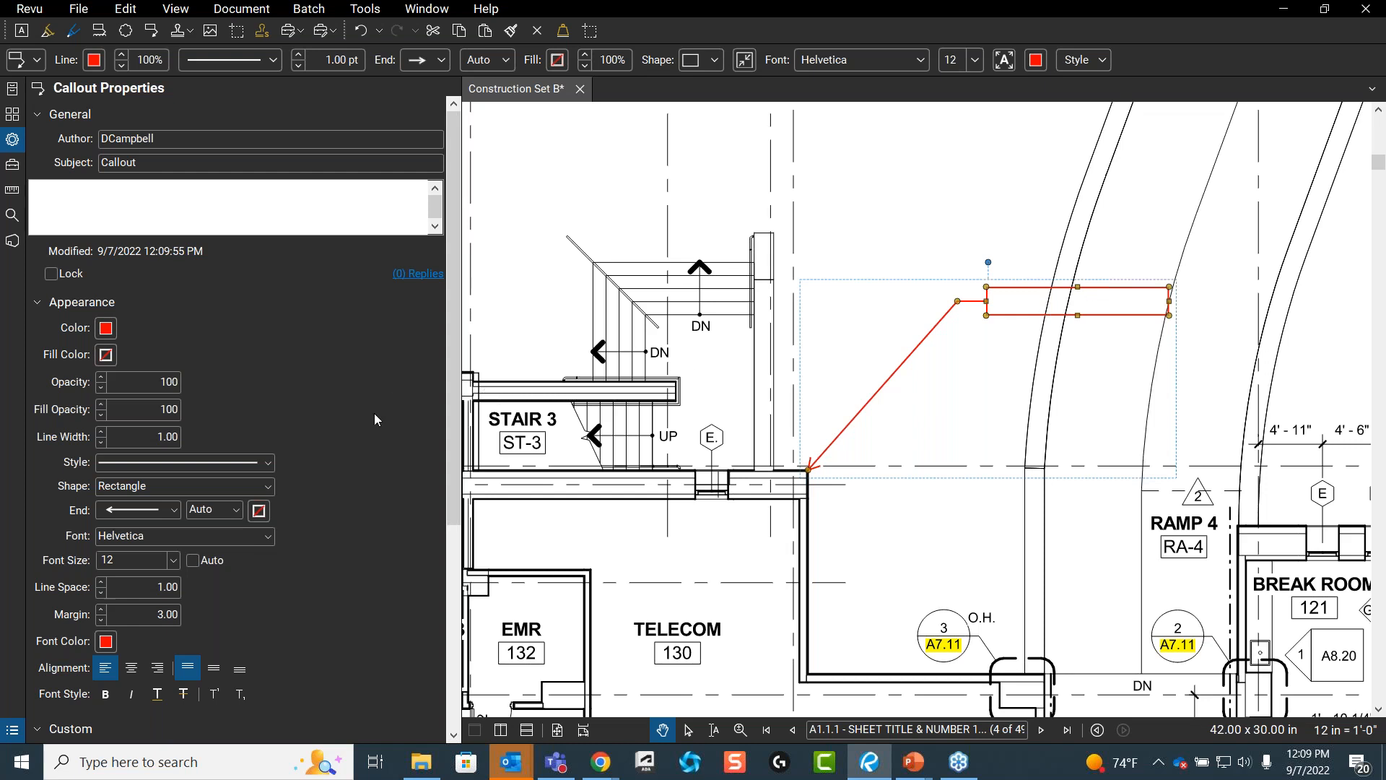
- Review the callout's appearance, custom and layout properties and make them the default for new callouts
scroll(378, 409, down, 5)
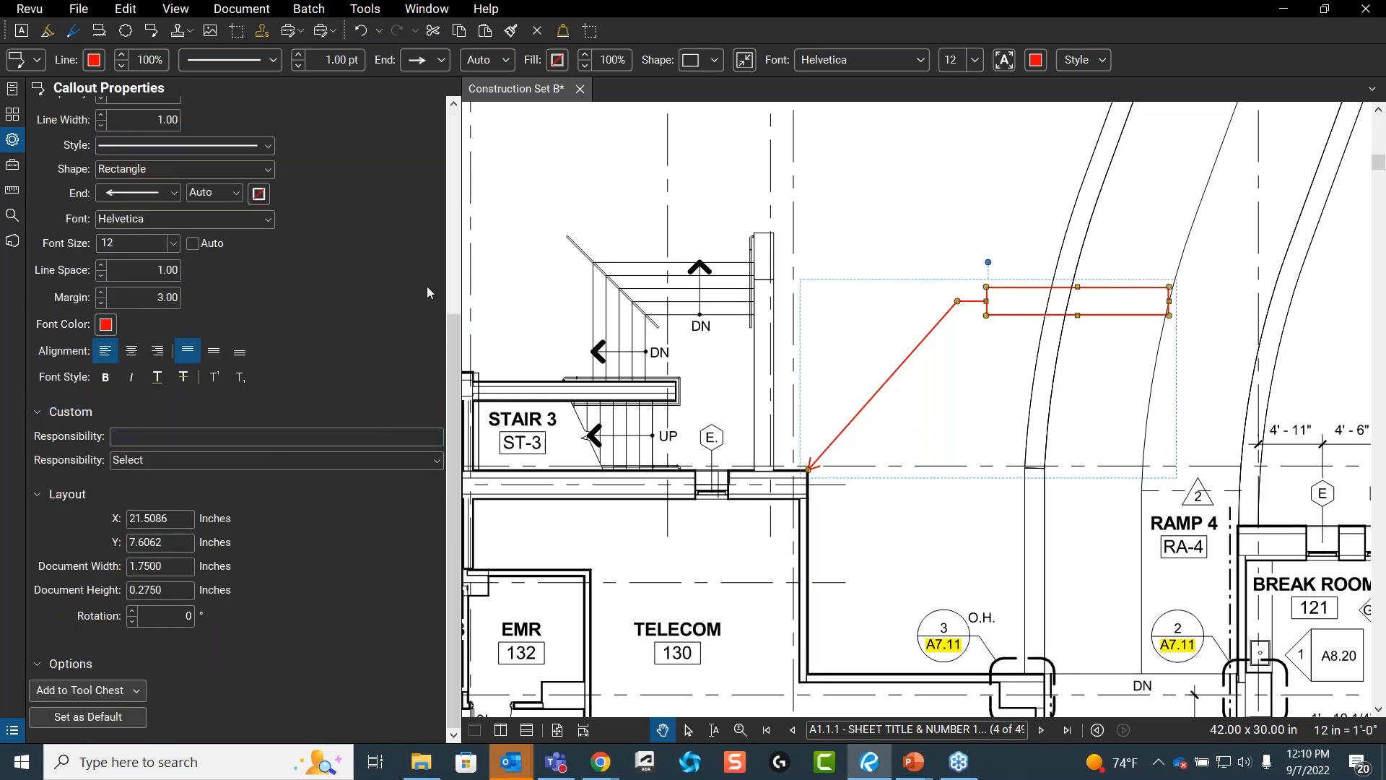
scroll(971, 366, up, 3)
scroll(870, 430, down, 4)
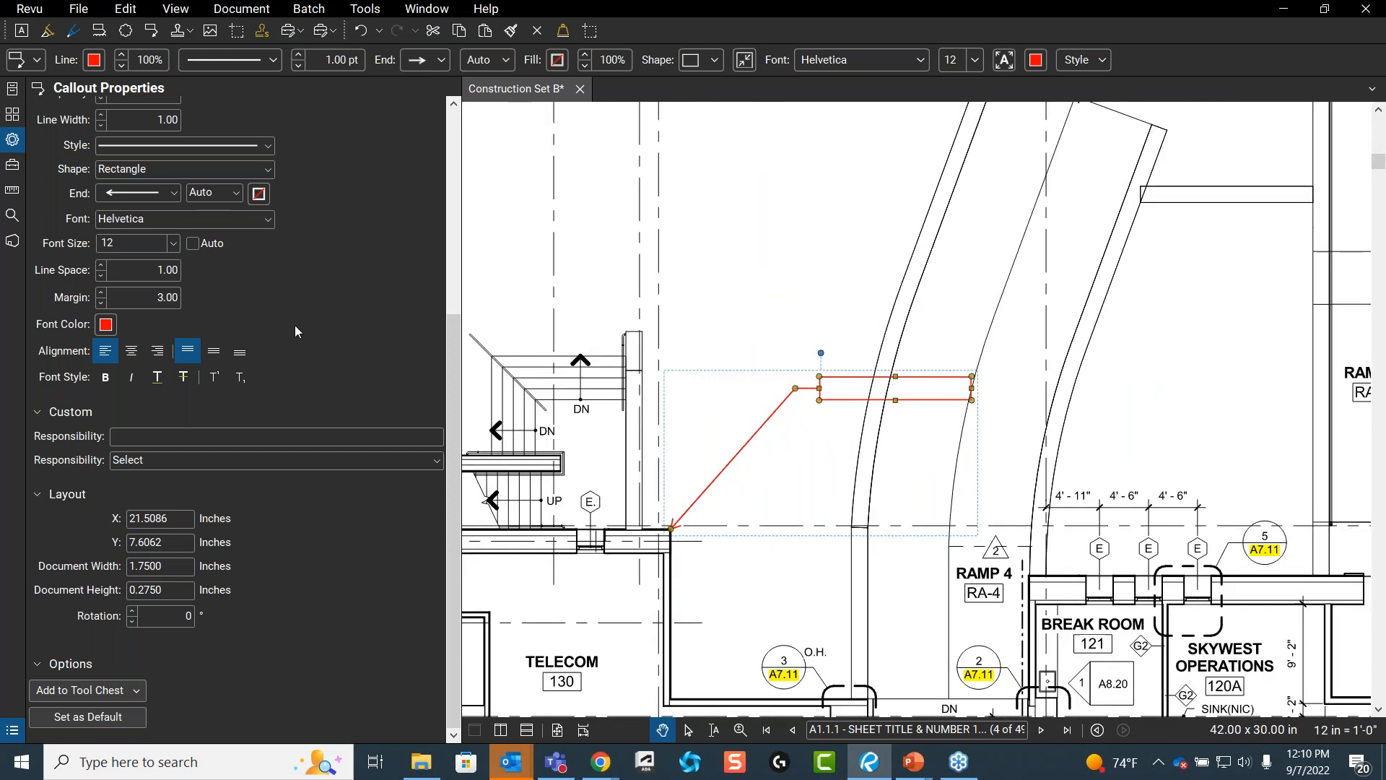
scroll(294, 325, up, 4)
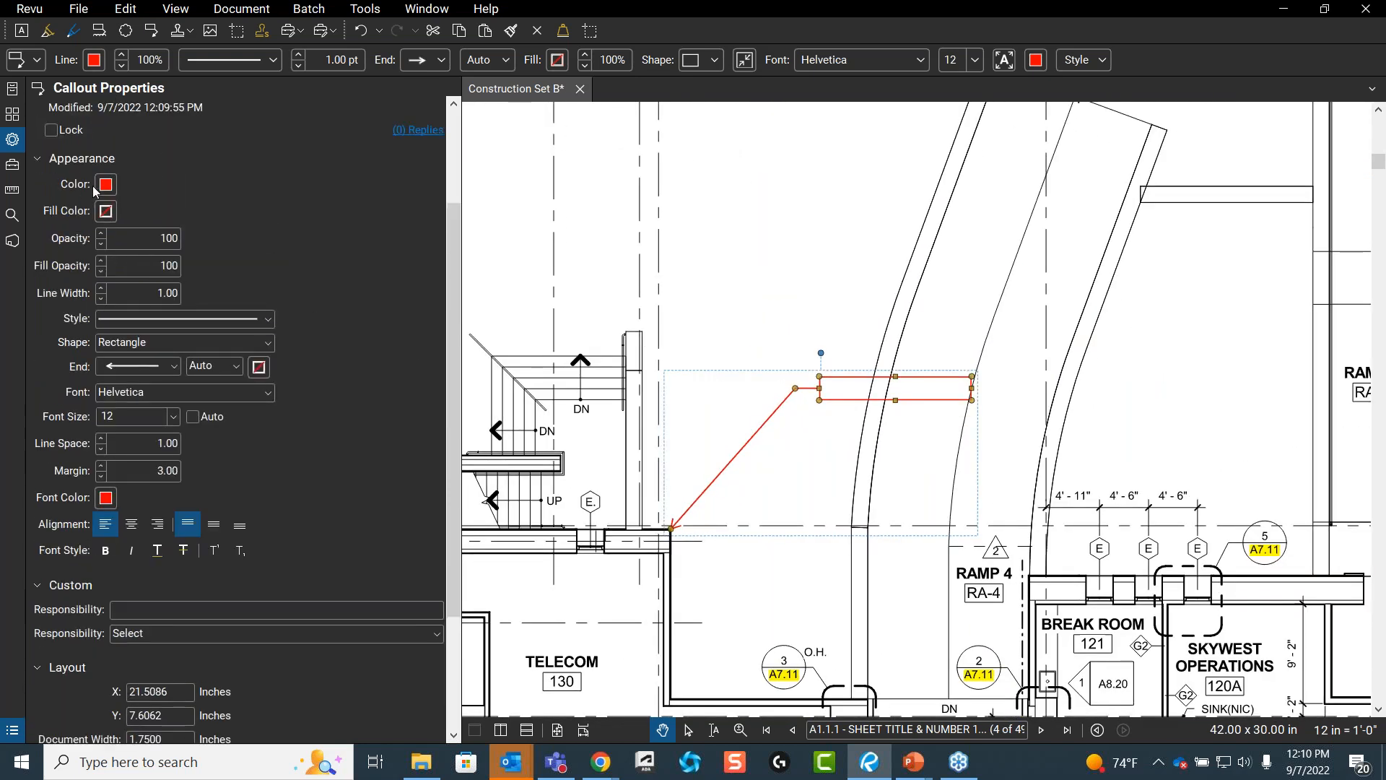
click(148, 270)
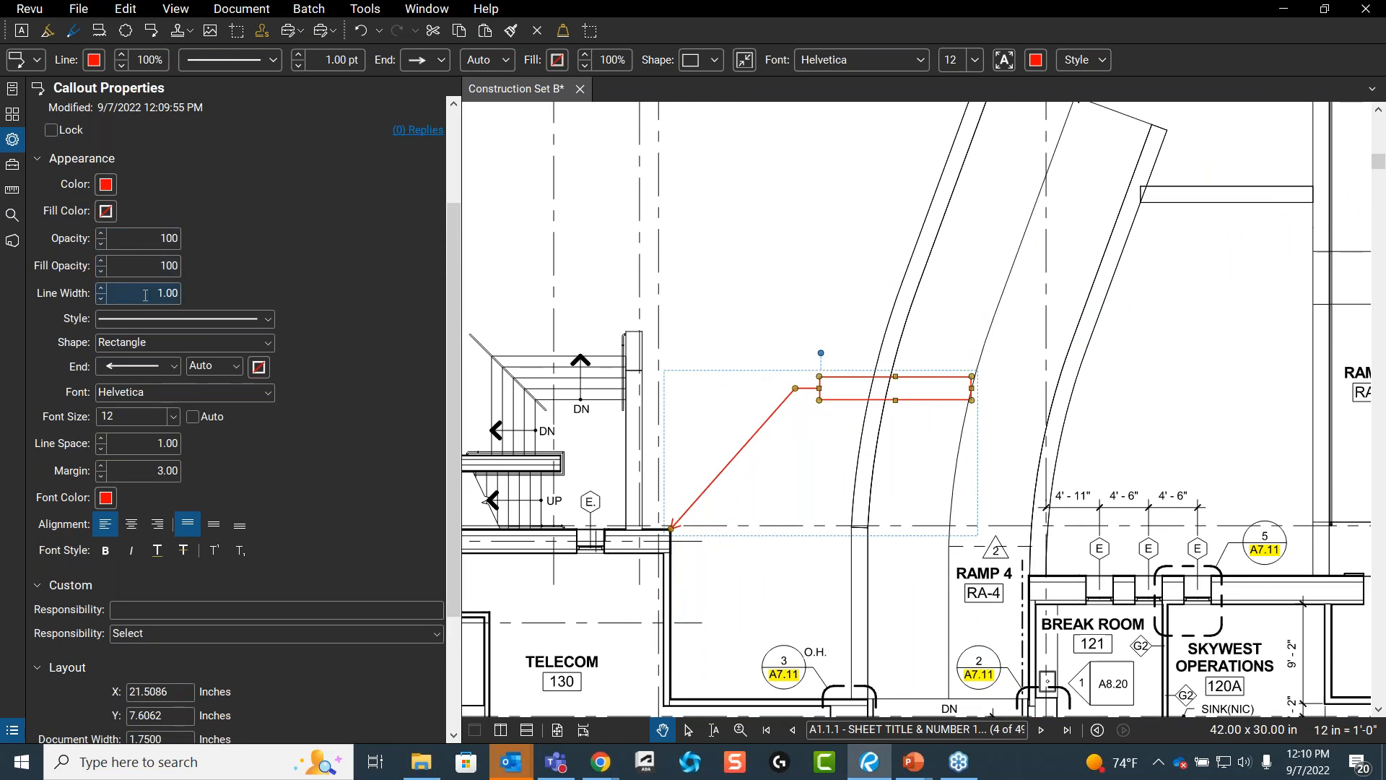
scroll(354, 406, down, 3)
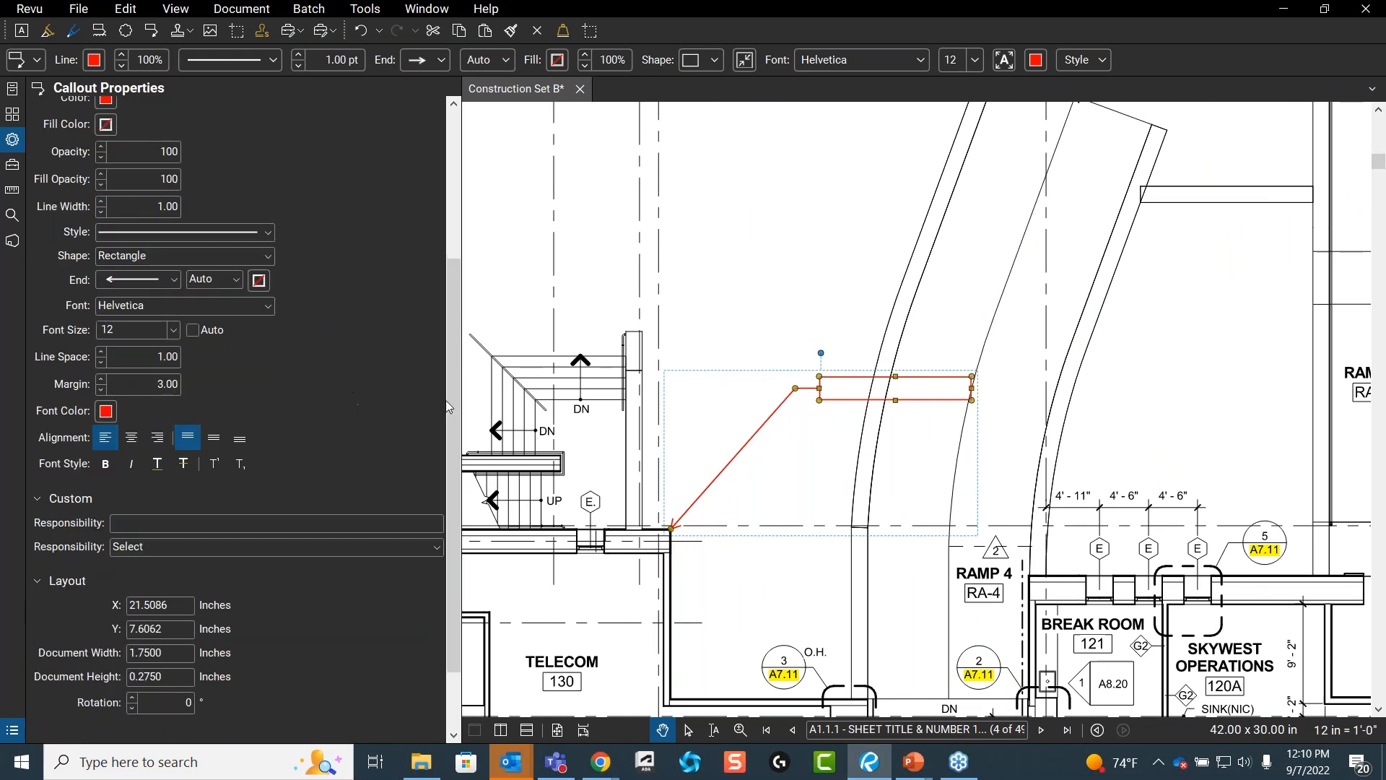
scroll(632, 419, down, 1)
scroll(742, 417, up, 1)
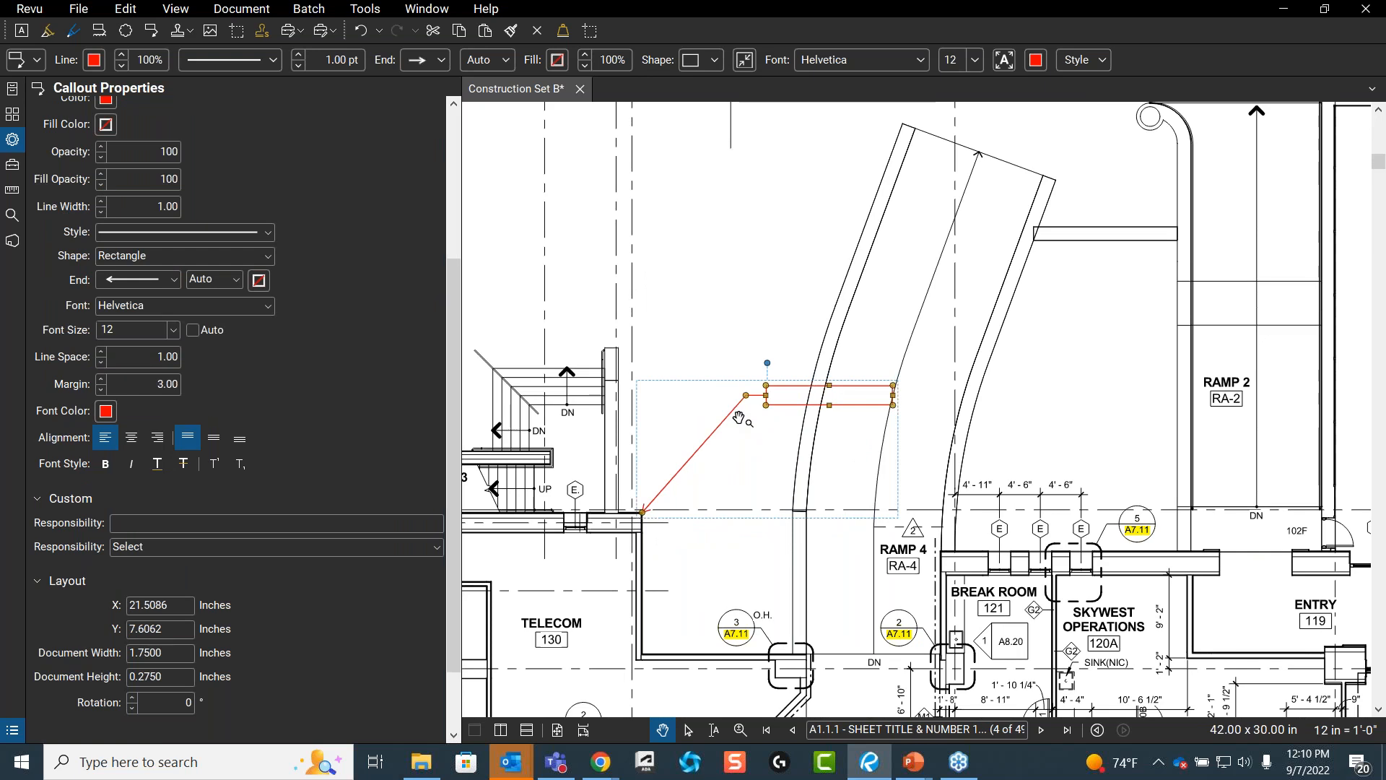
scroll(296, 500, down, 2)
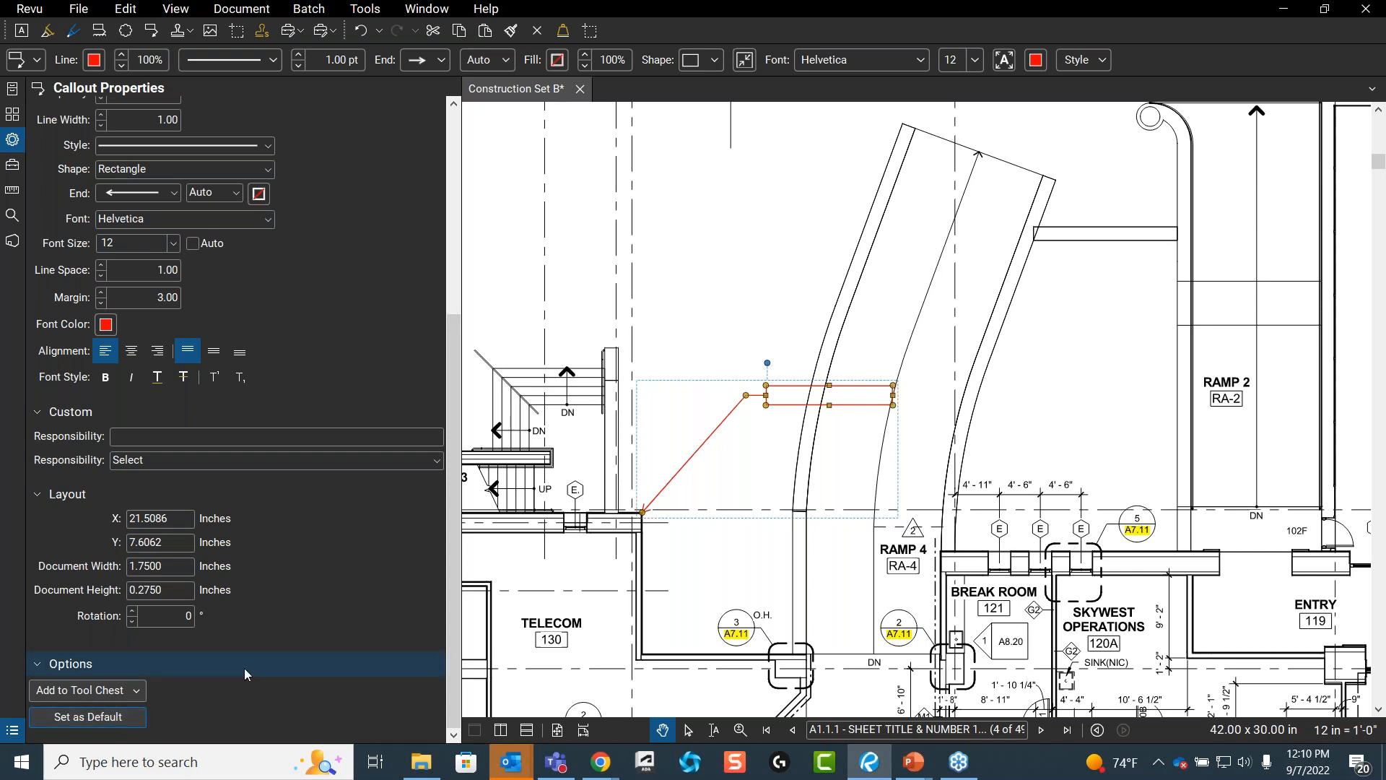
- Place a second empty callout above the first one, with its text box across the curved ramp walls
click(383, 11)
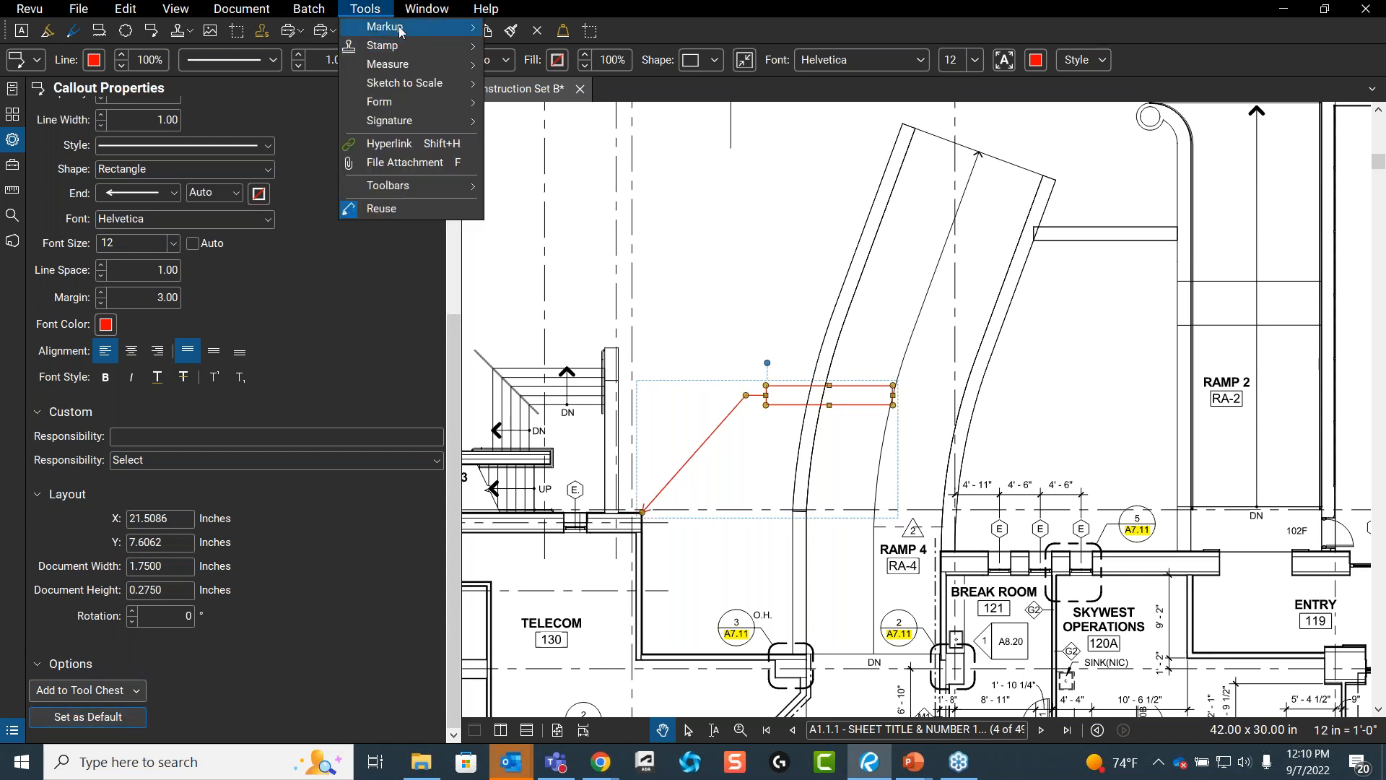
mouse_move(390, 26)
click(534, 69)
click(720, 275)
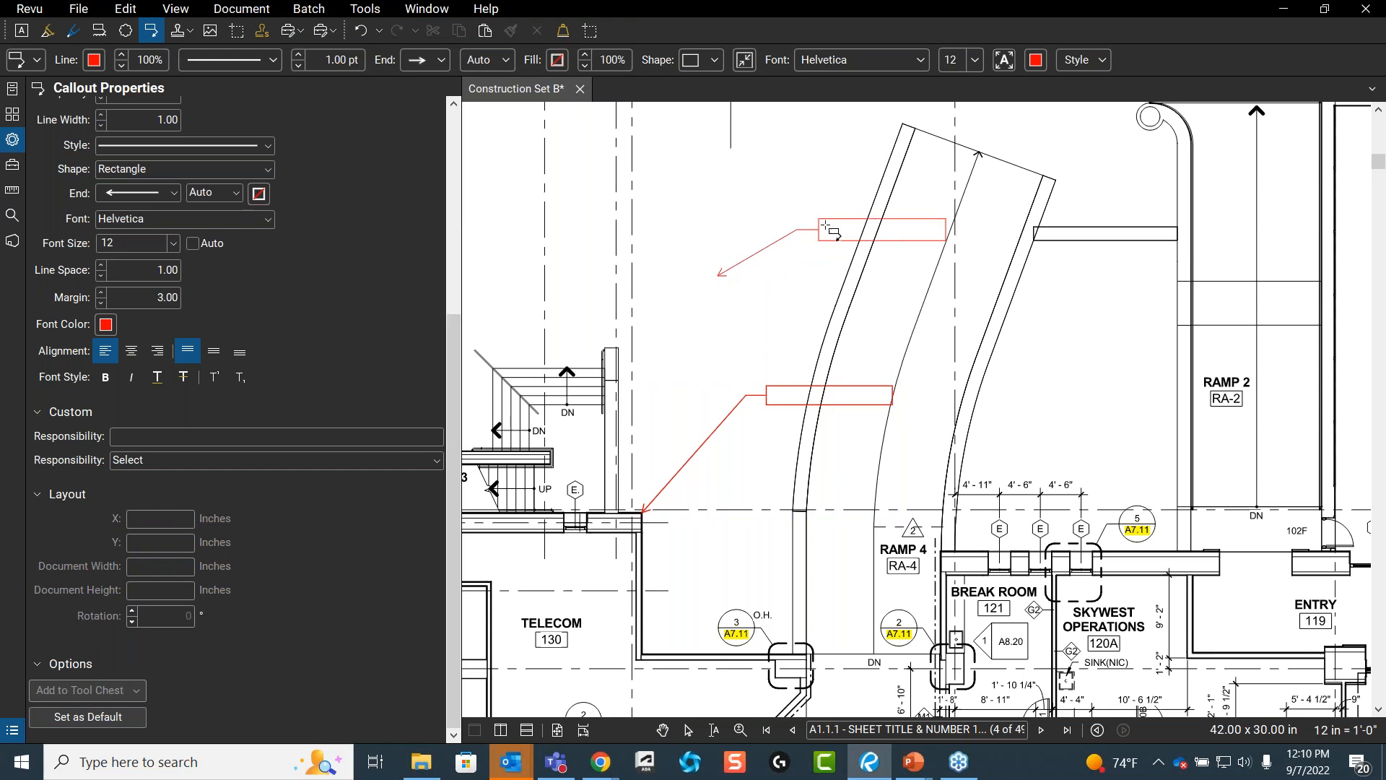
click(901, 216)
key(Escape)
key(Escape)
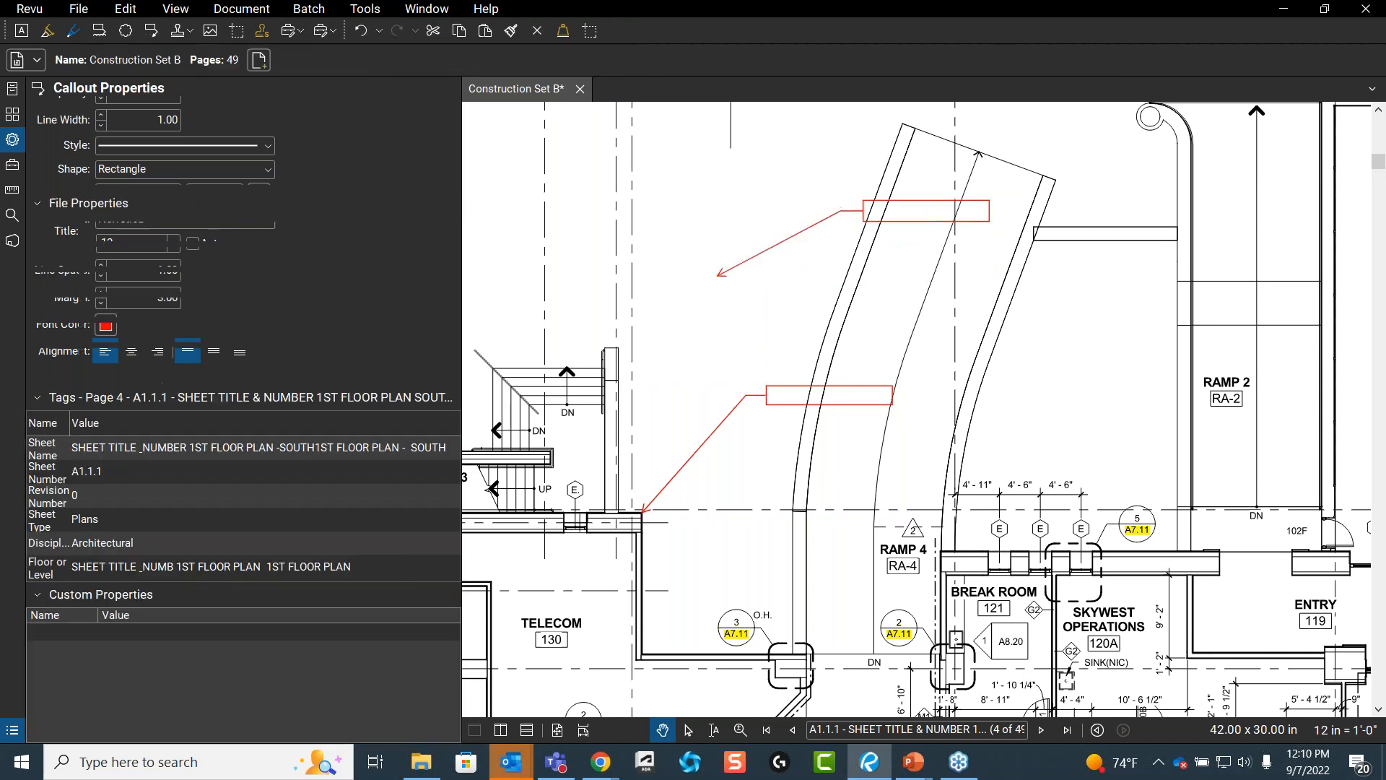
- Delete the second callout above the first one and clear the selection
click(929, 223)
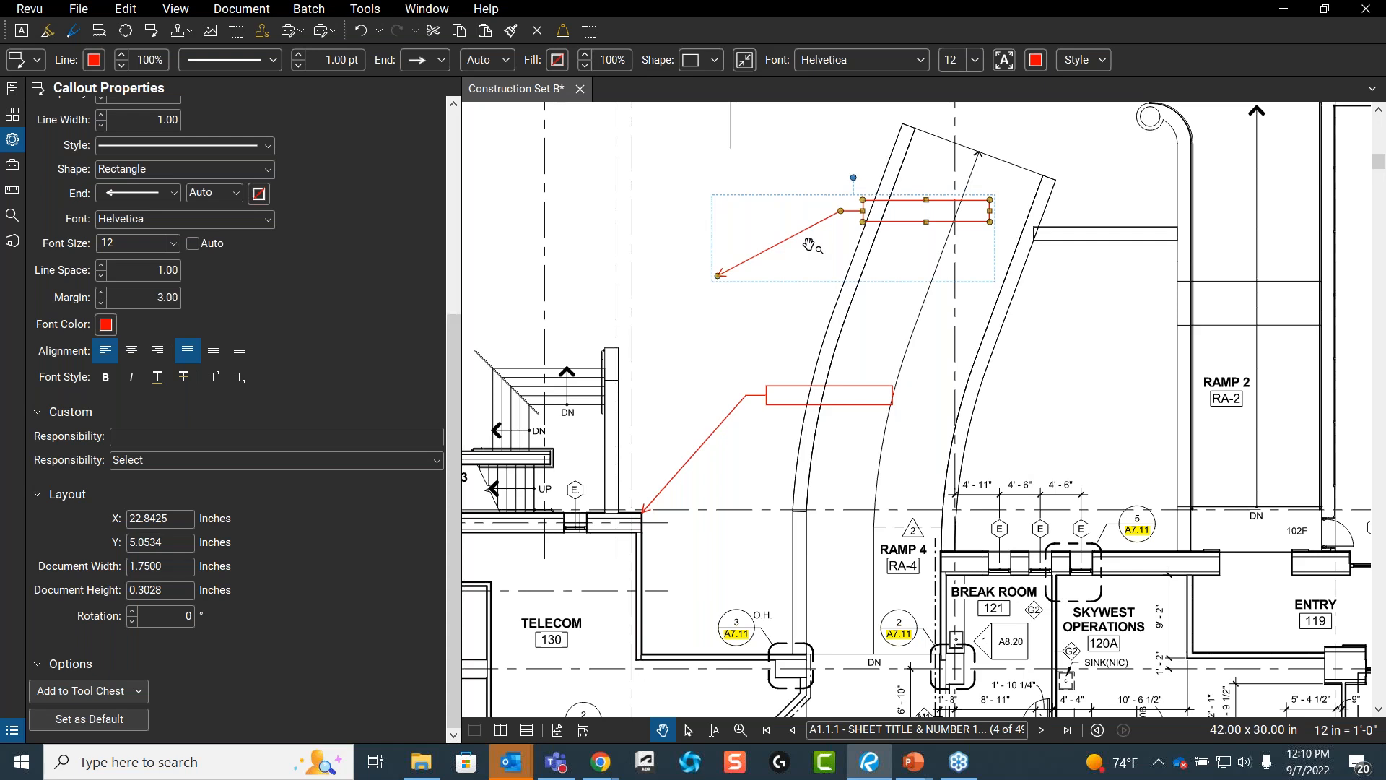
key(Delete)
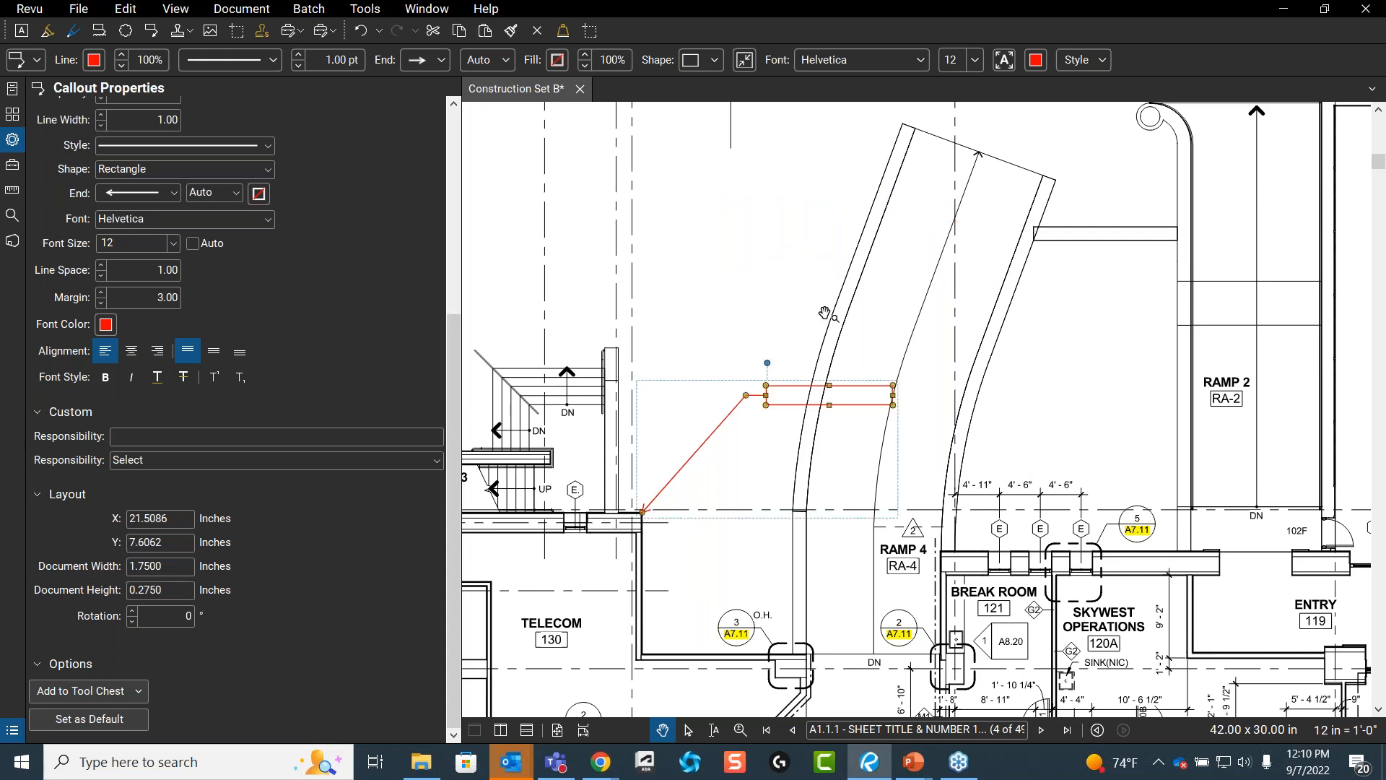
click(757, 262)
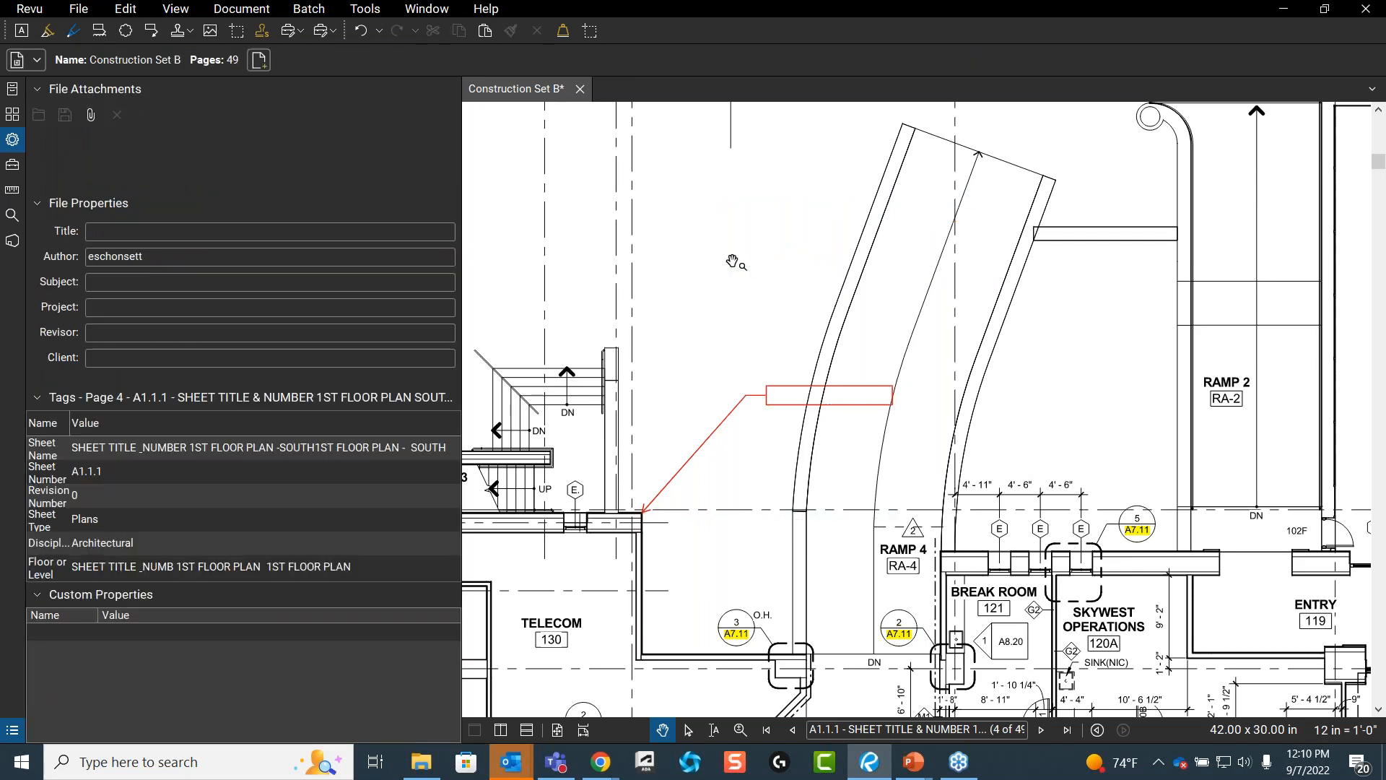
- Review the remaining callout's general and appearance properties and bring back the Tool Chest
click(751, 393)
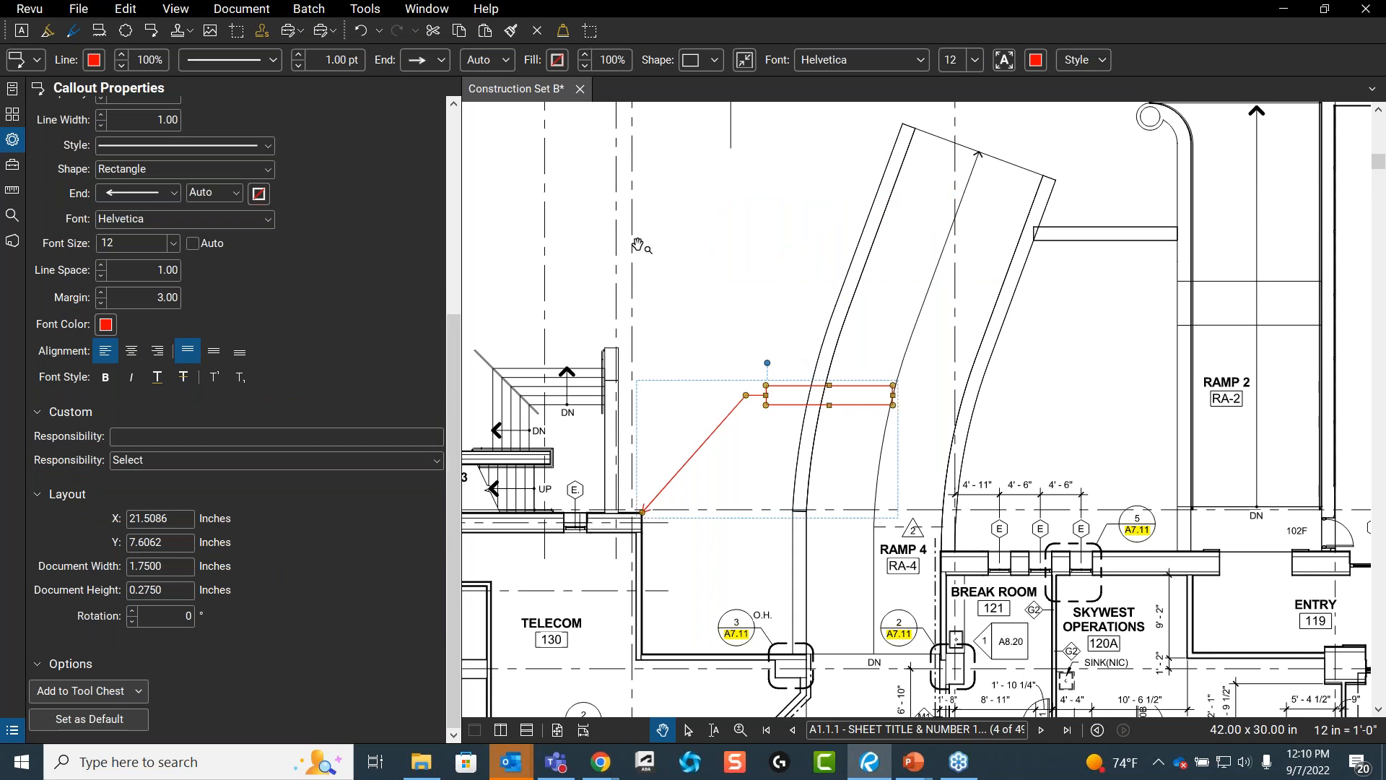
scroll(373, 373, up, 6)
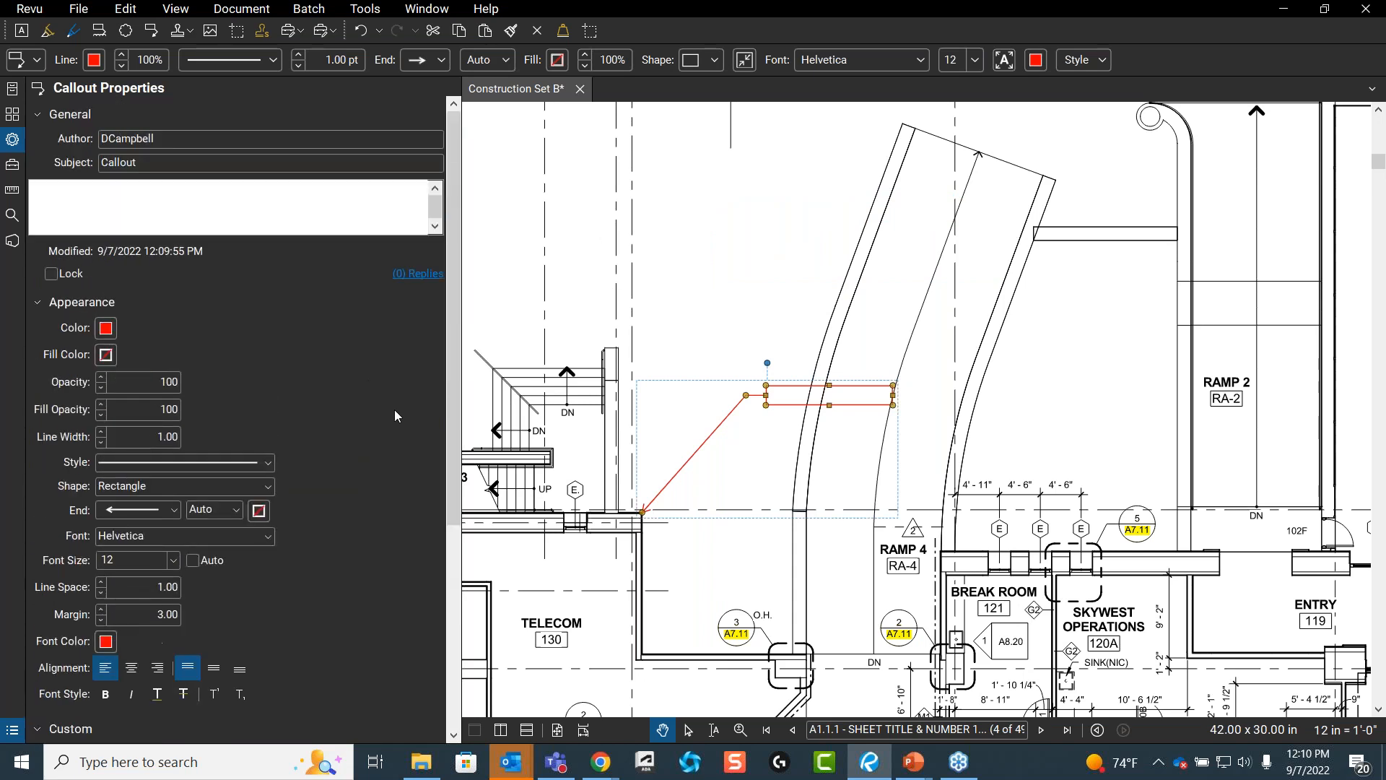
key(Escape)
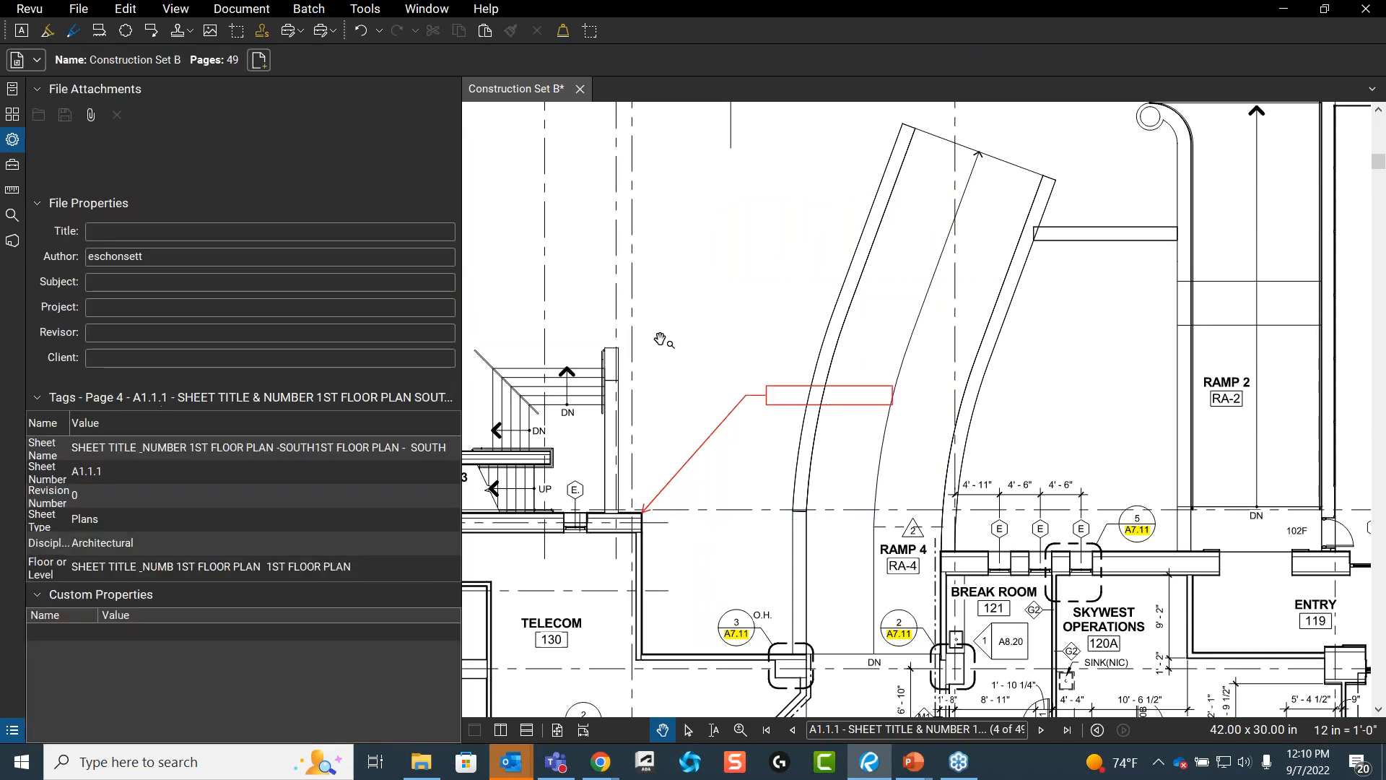
click(12, 165)
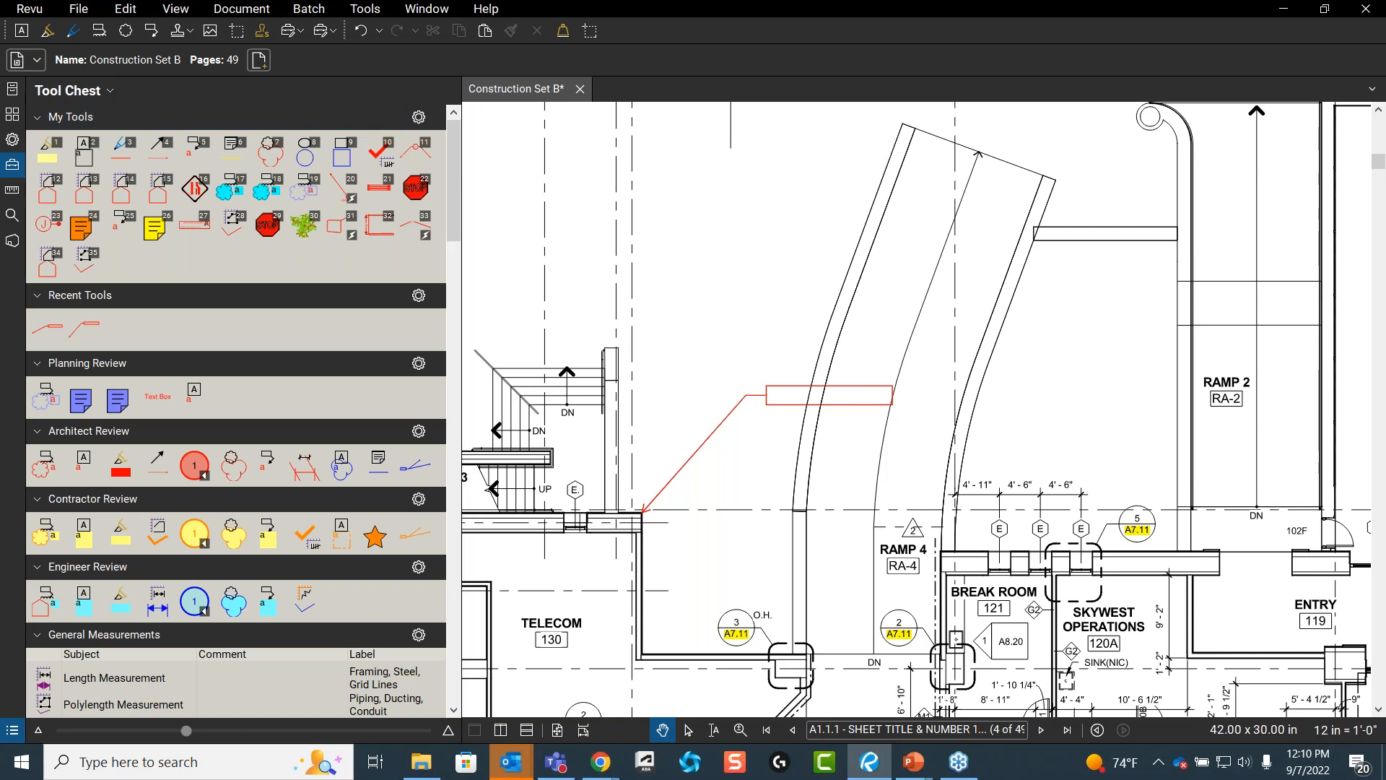
- Review which Tool Chest sets the remaining callout can be added to from its properties, and return to the Tool Chest
click(784, 404)
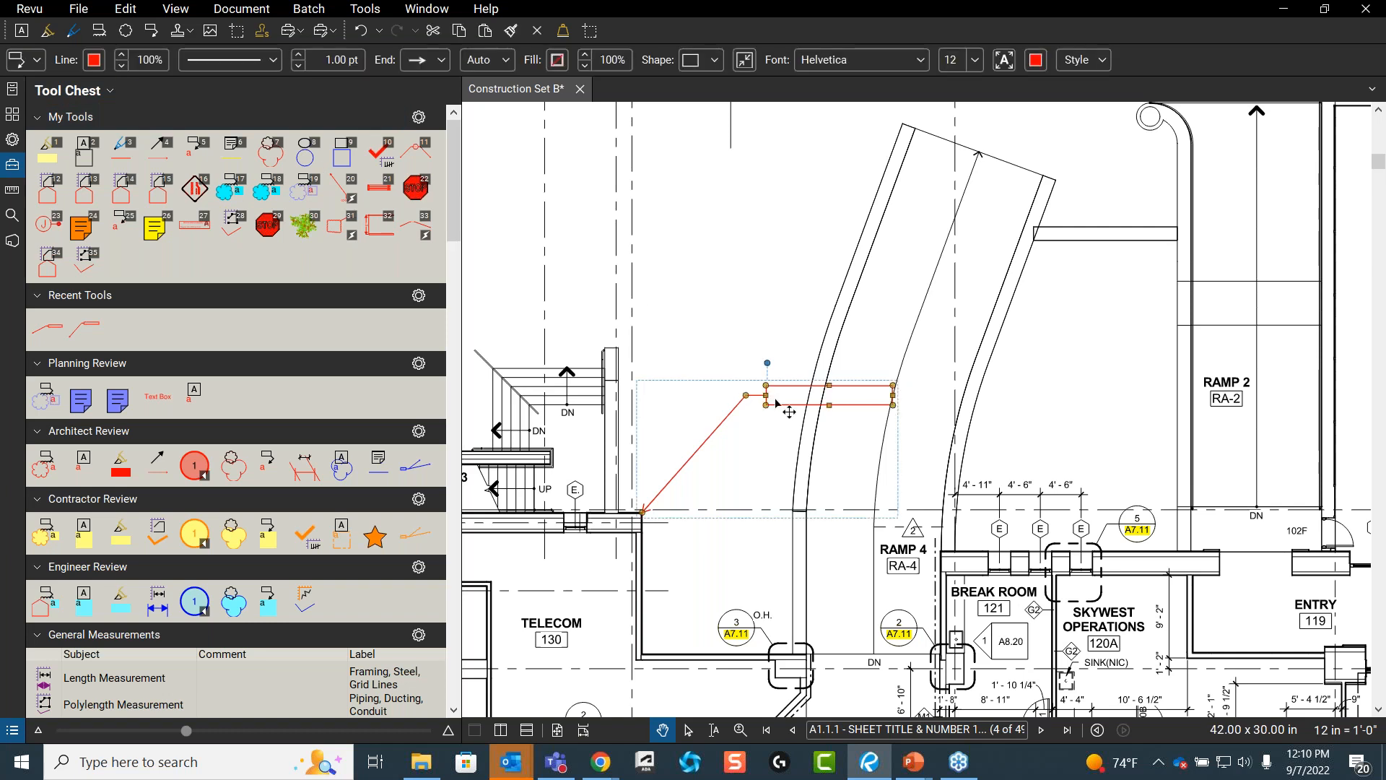
click(12, 140)
scroll(294, 362, down, 5)
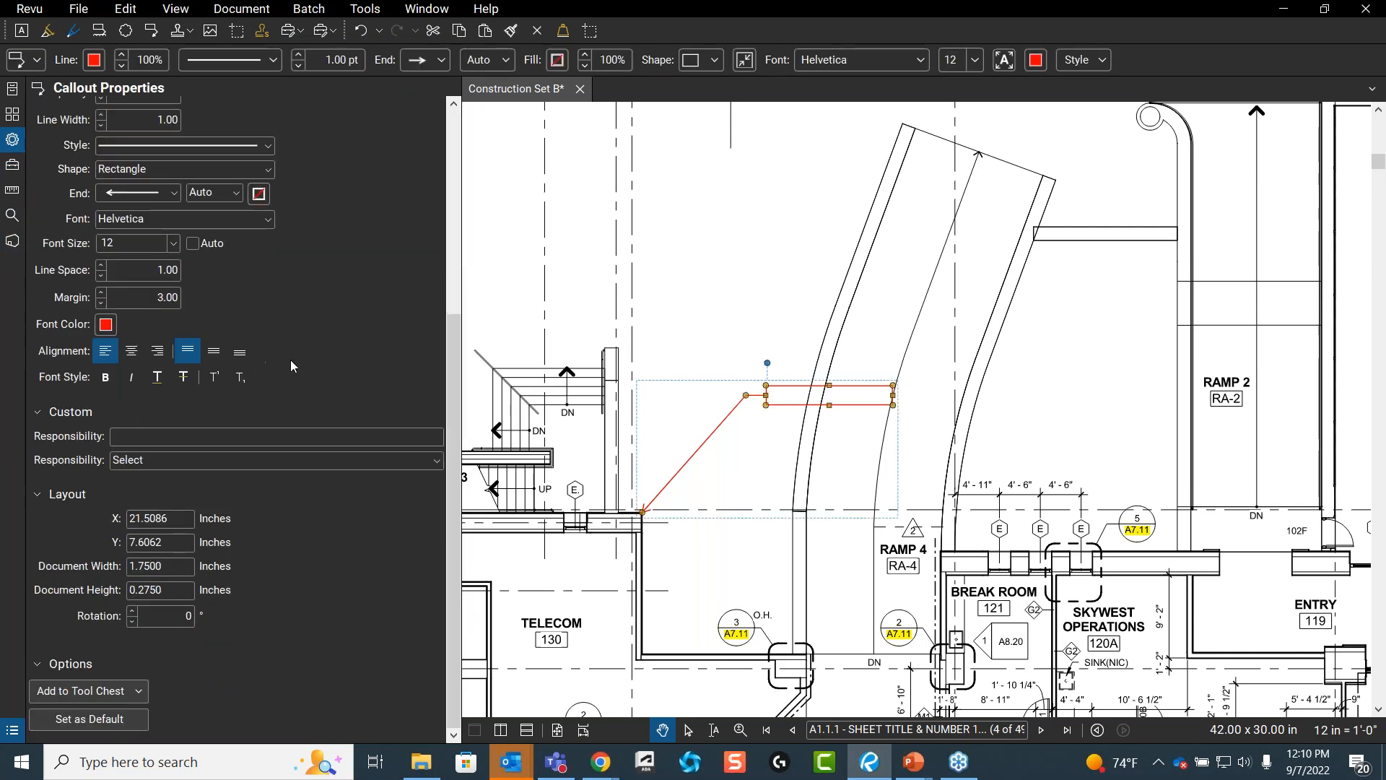
click(142, 695)
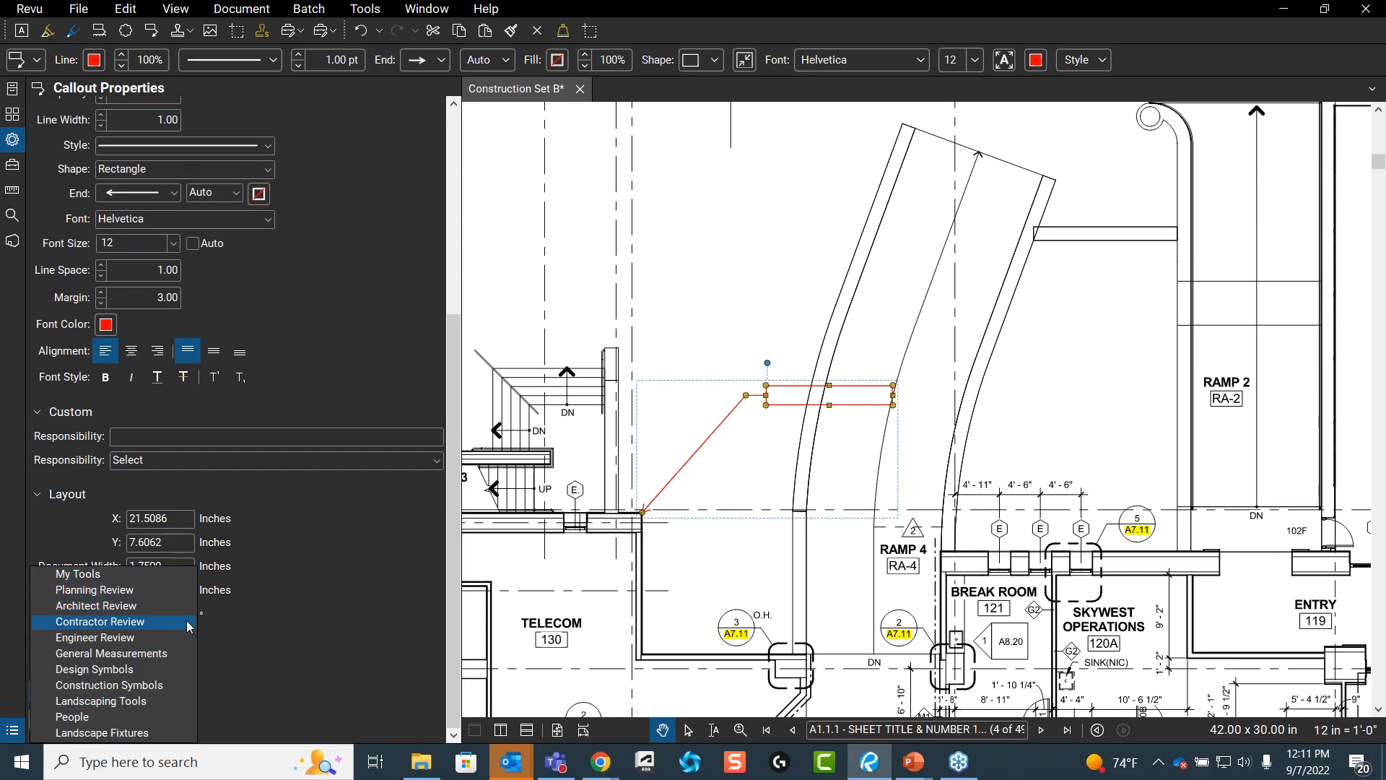
click(356, 677)
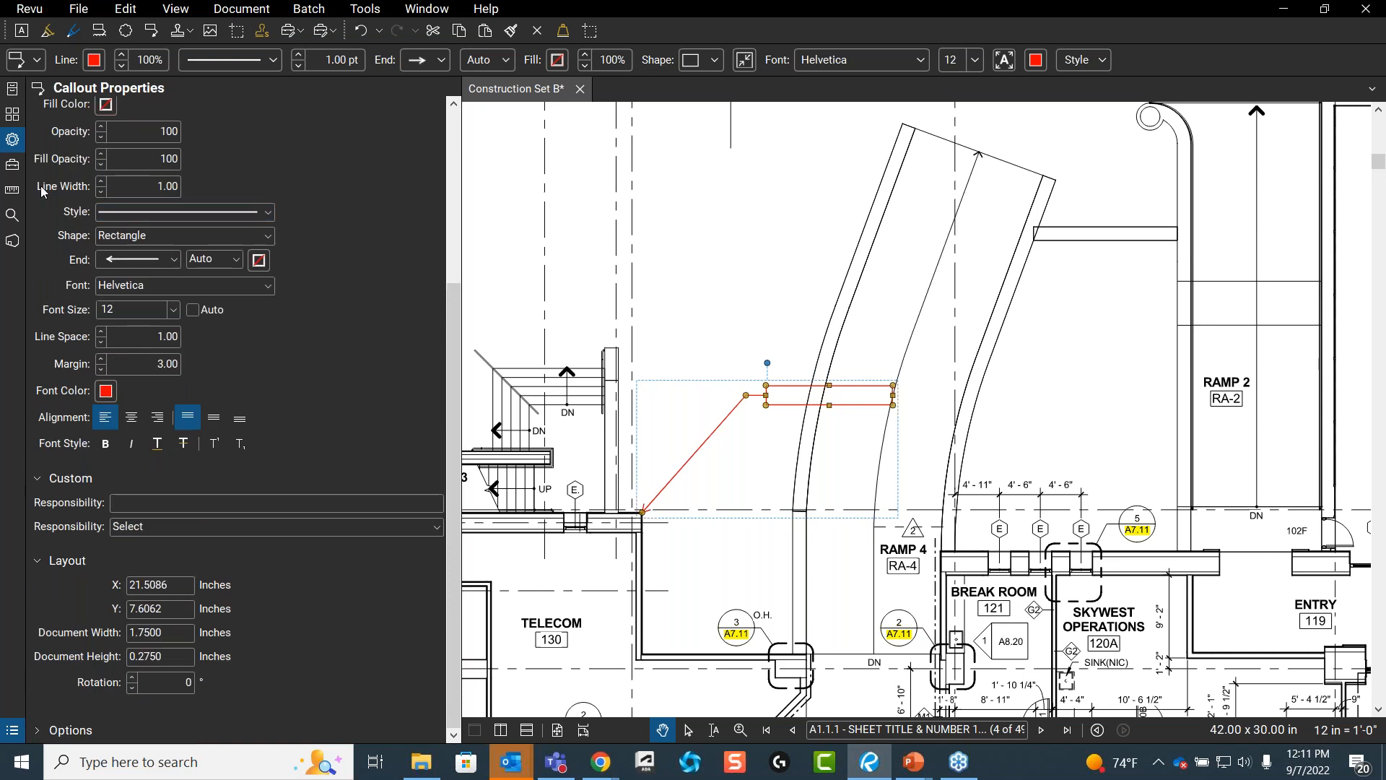
click(15, 166)
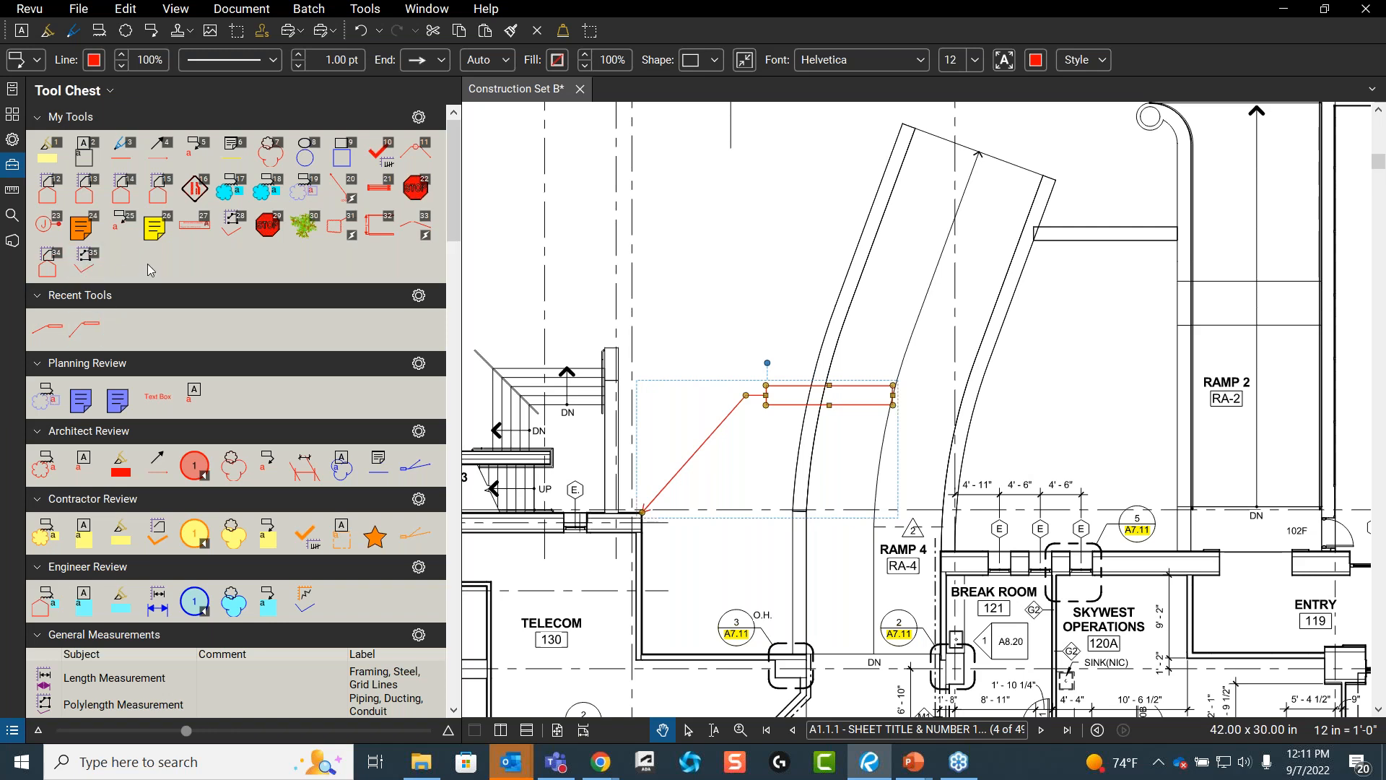
- Place an empty callout with the recent callout's properties, pointing at the wall top beside the stairs, its text box across the curved ramp's outer wall
click(85, 329)
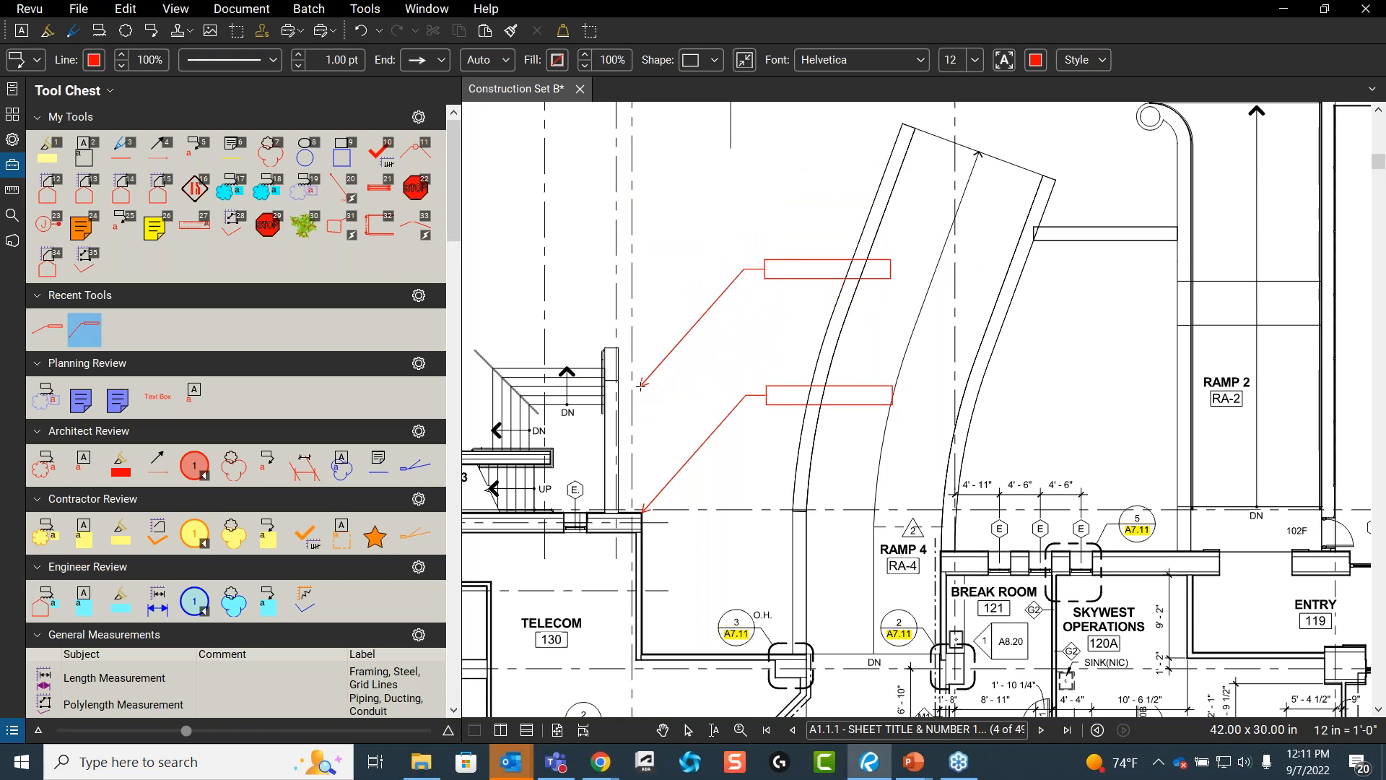
click(84, 329)
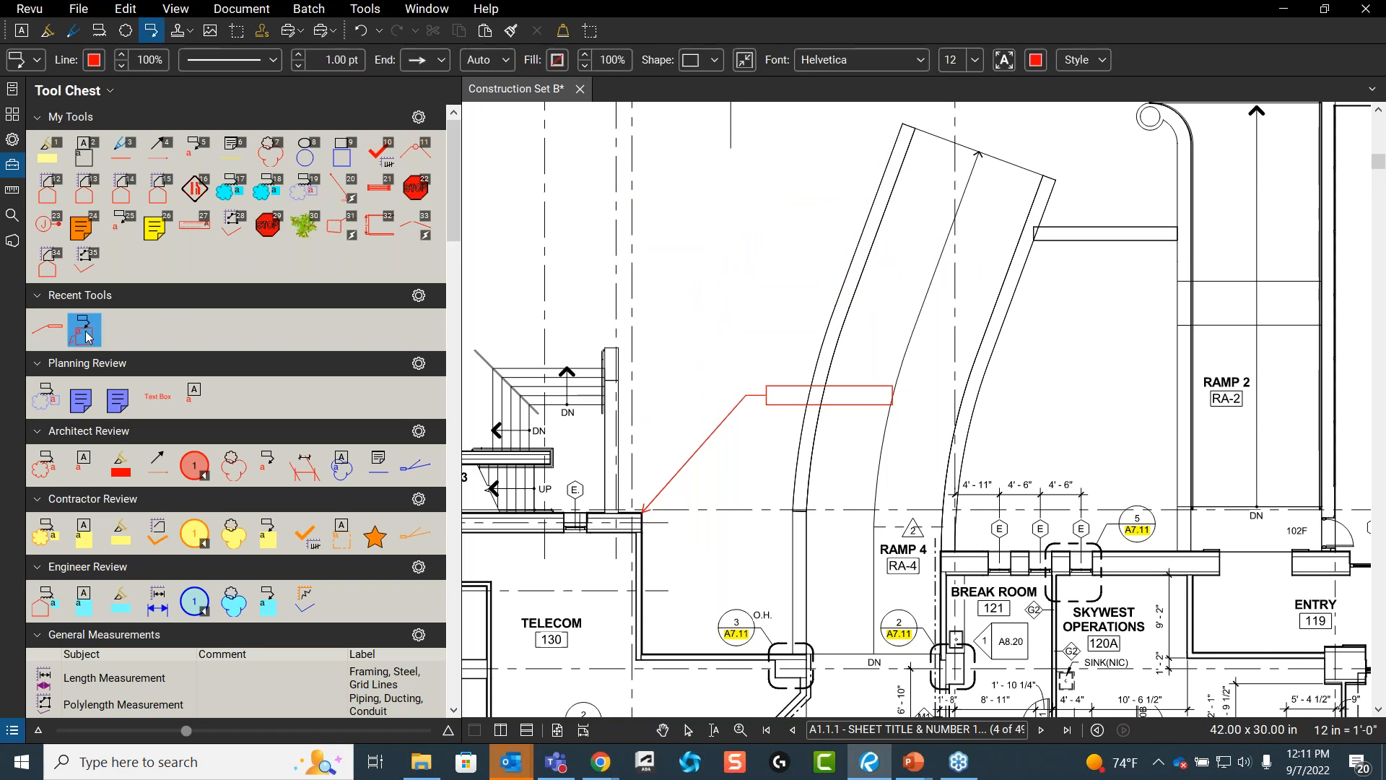
click(618, 347)
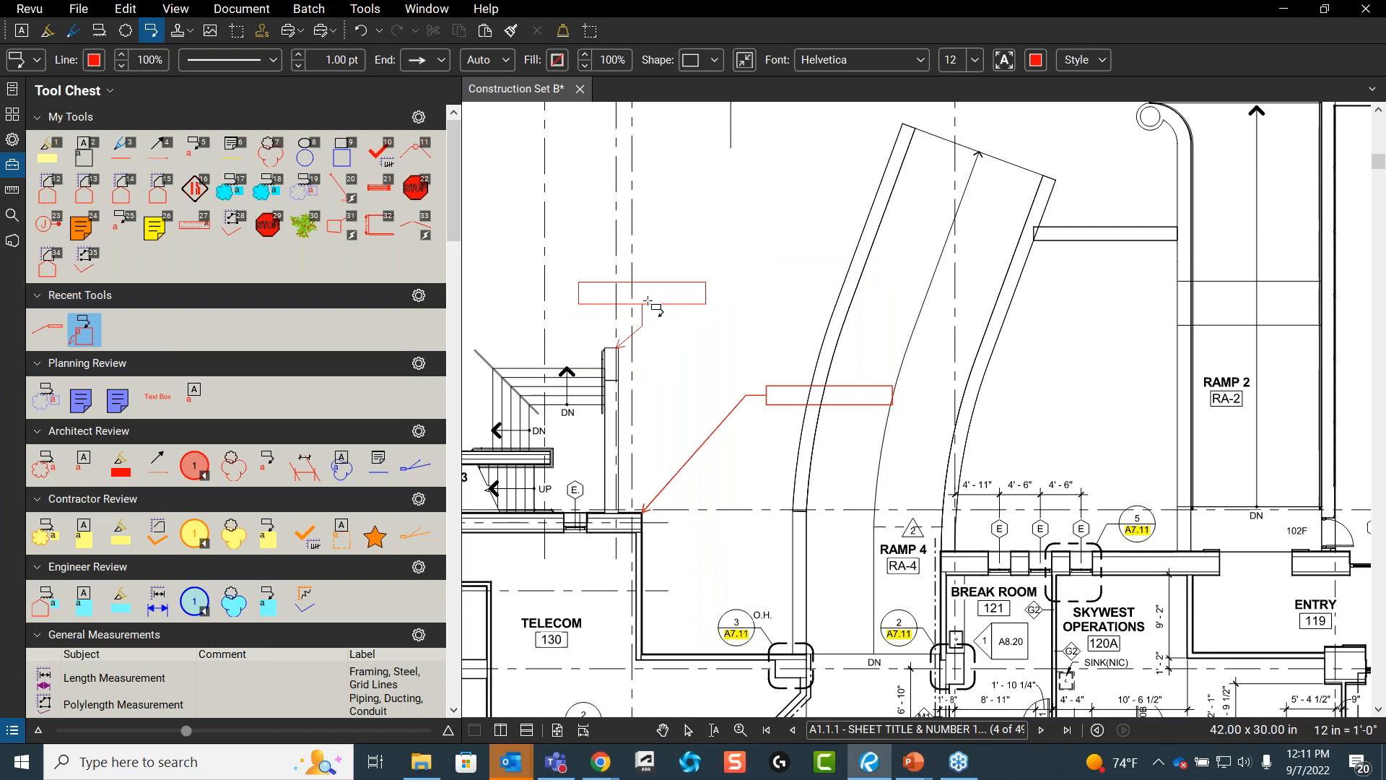
click(787, 258)
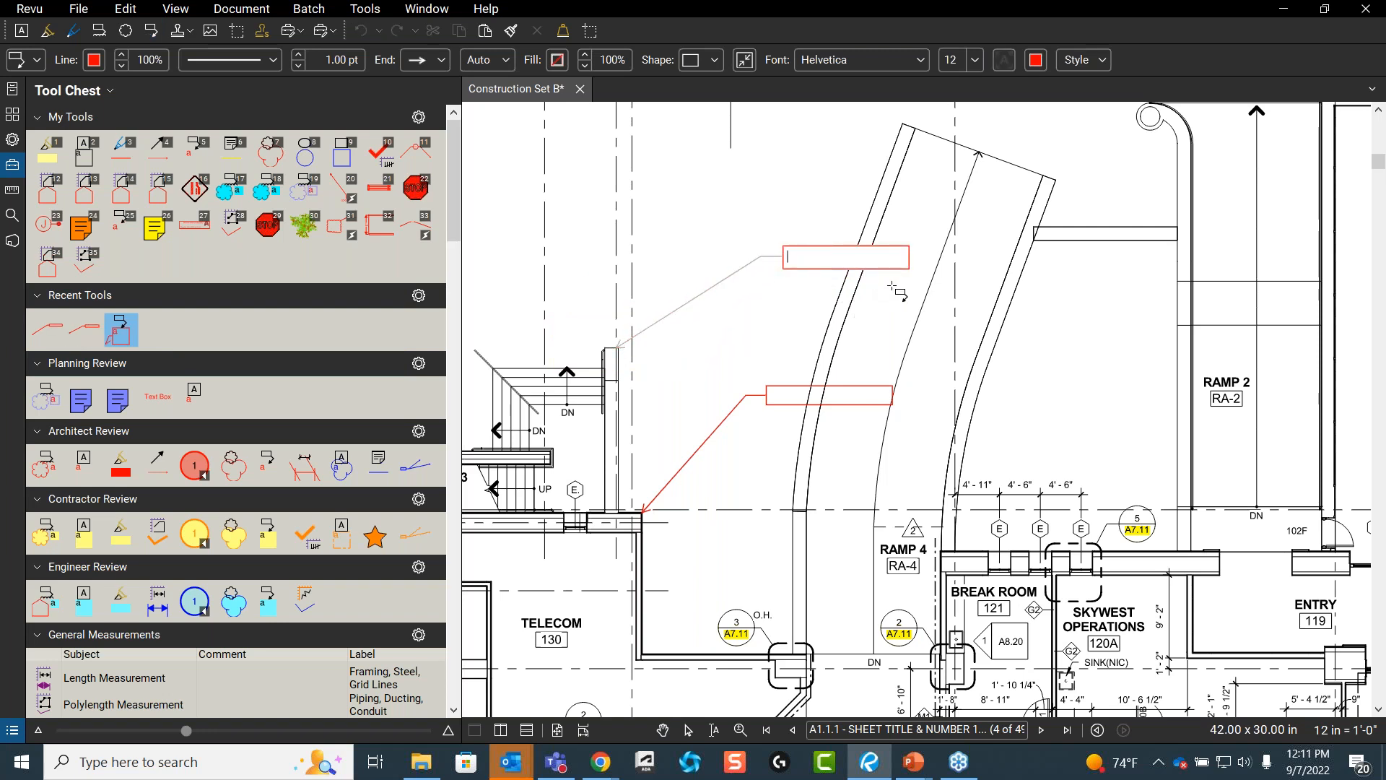
key(Escape)
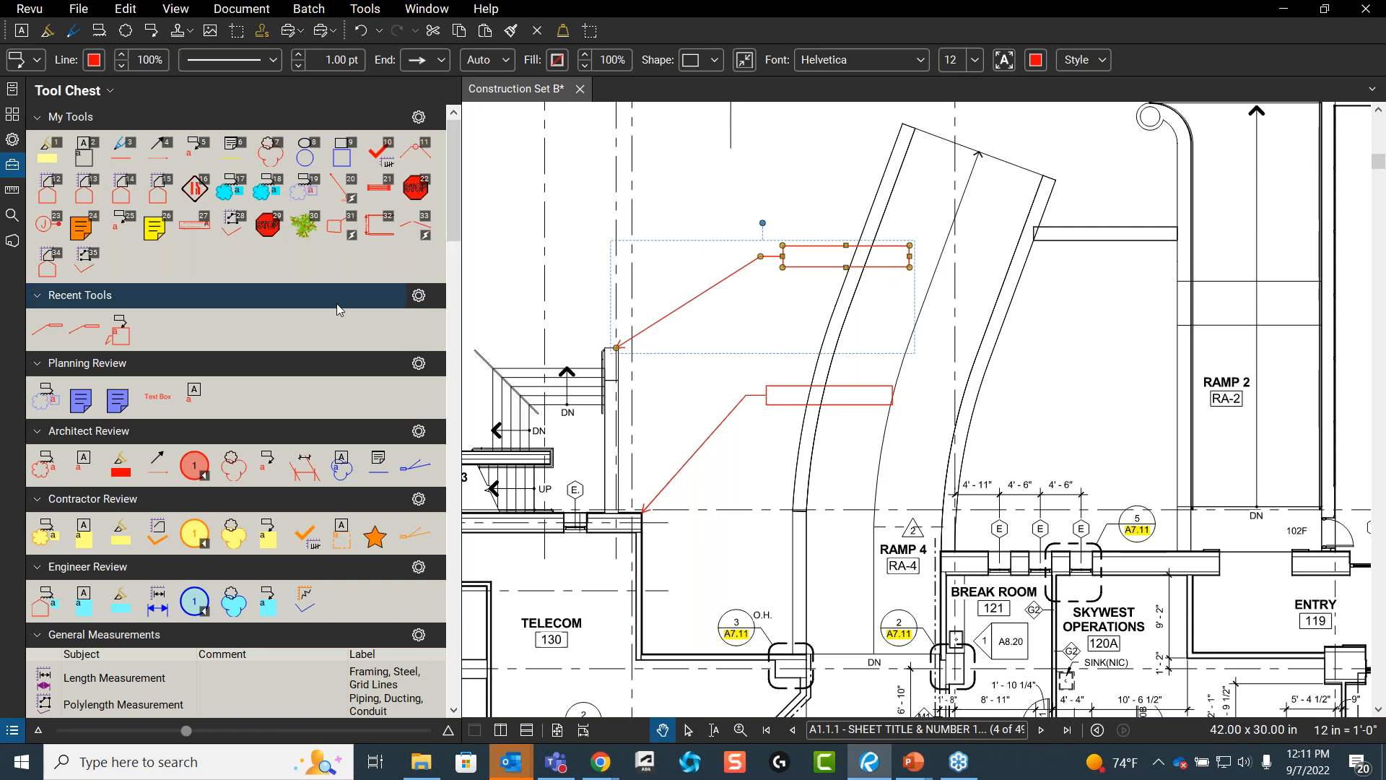
- Place three exact copies of the latest recent callout: between grid line 8 and Ramp 4, beside Ramp 4's upper end, and on Ramp 2
click(122, 337)
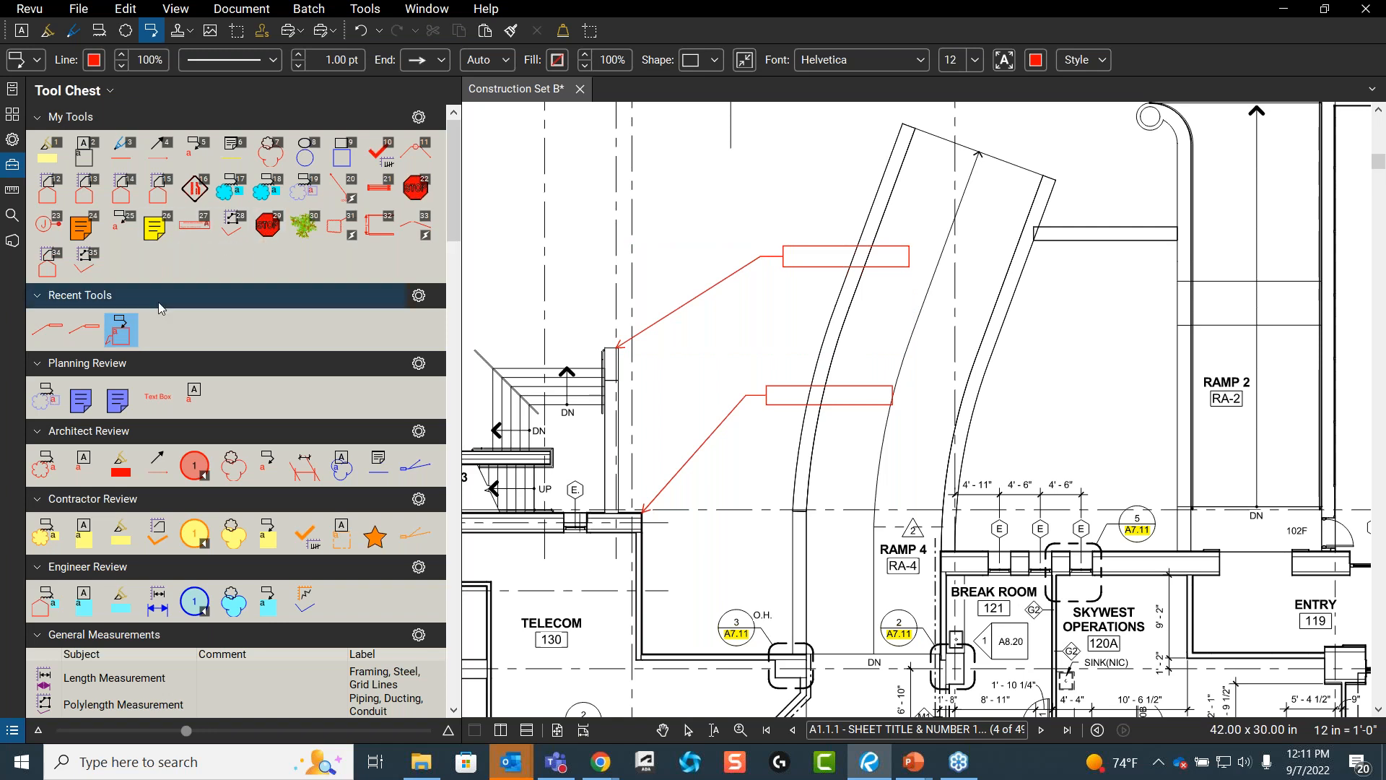
click(128, 336)
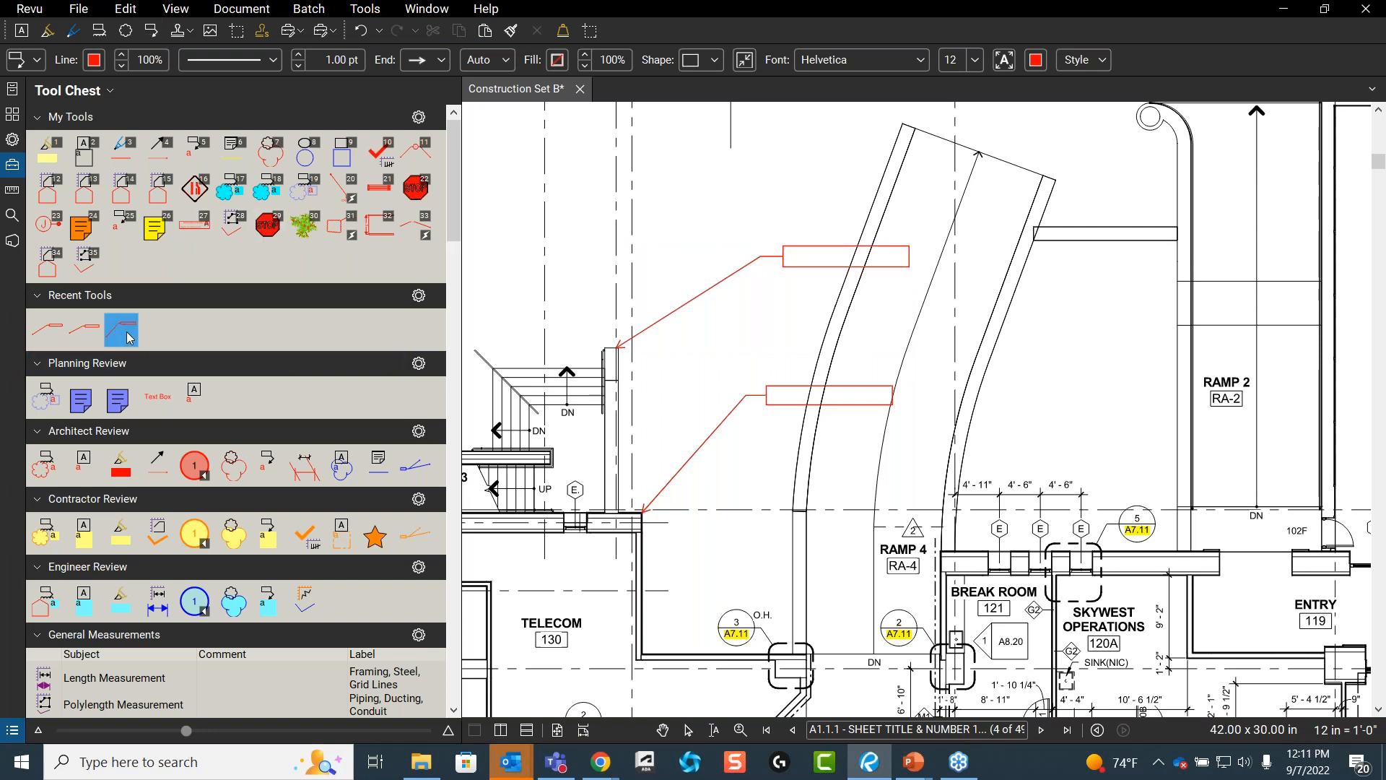
click(128, 337)
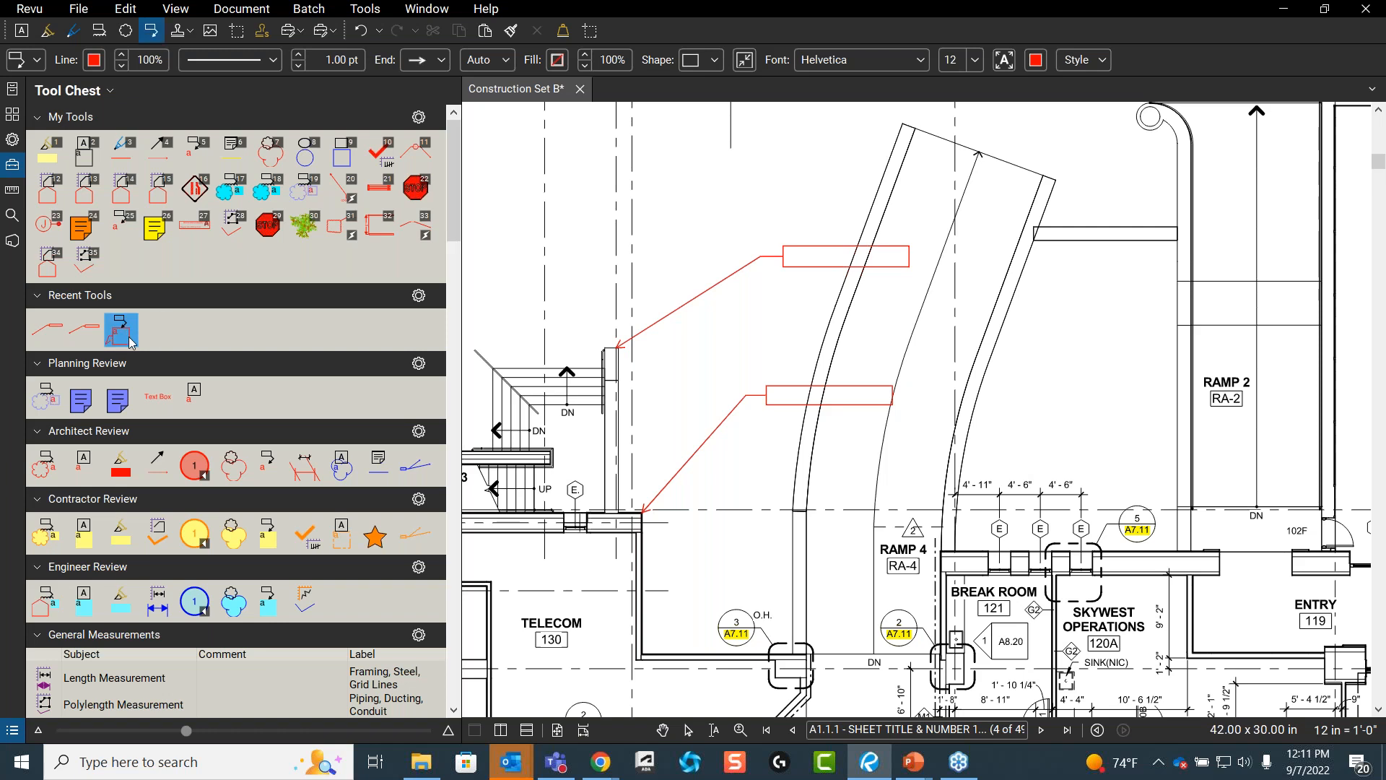
click(131, 339)
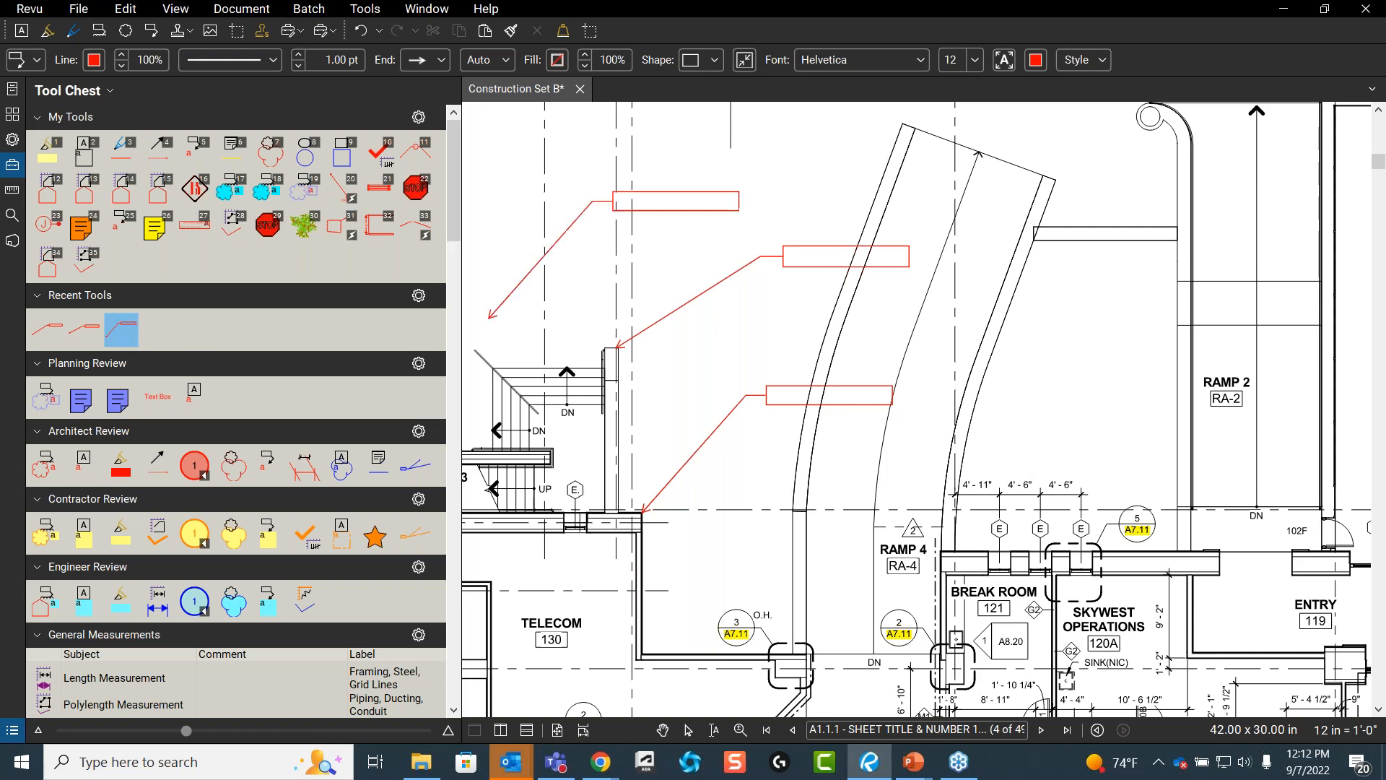
scroll(639, 289, down, 2)
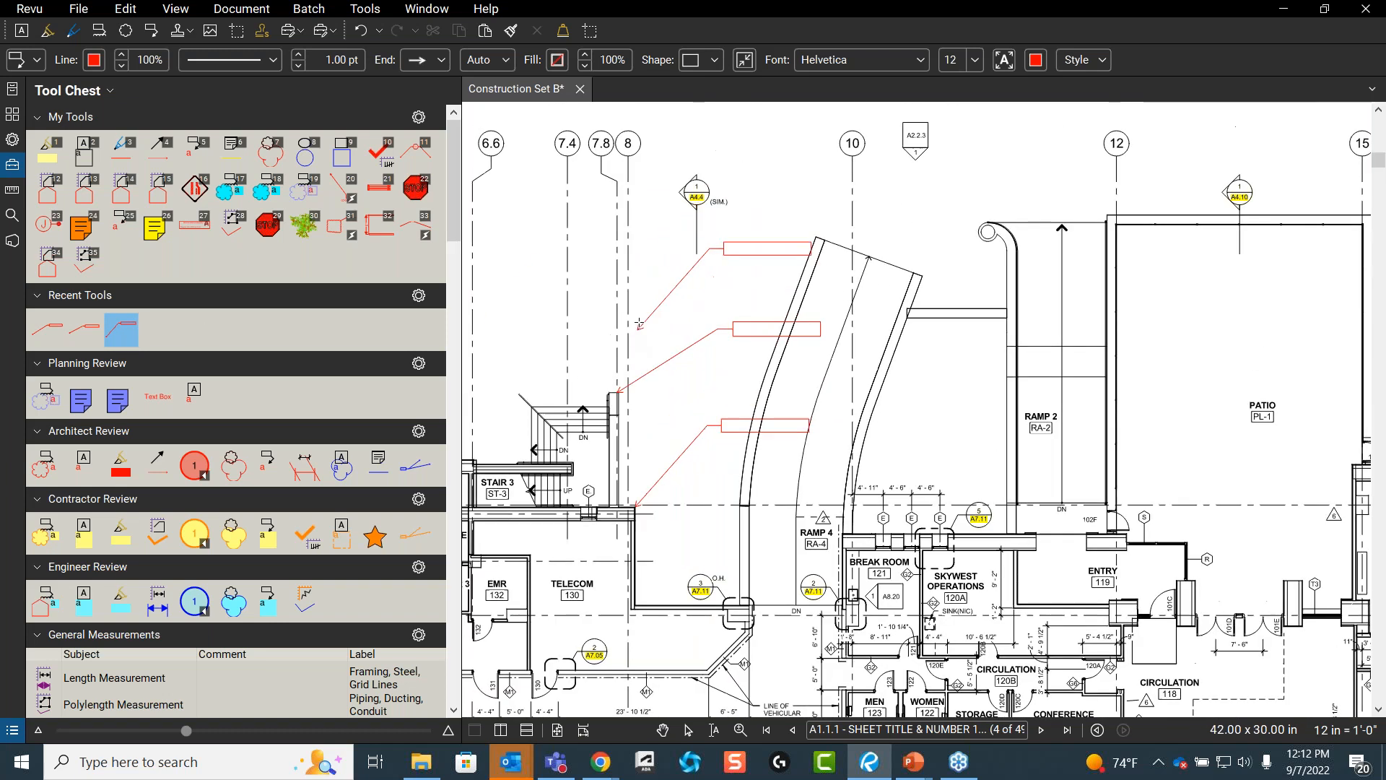
click(642, 305)
click(922, 254)
click(1085, 368)
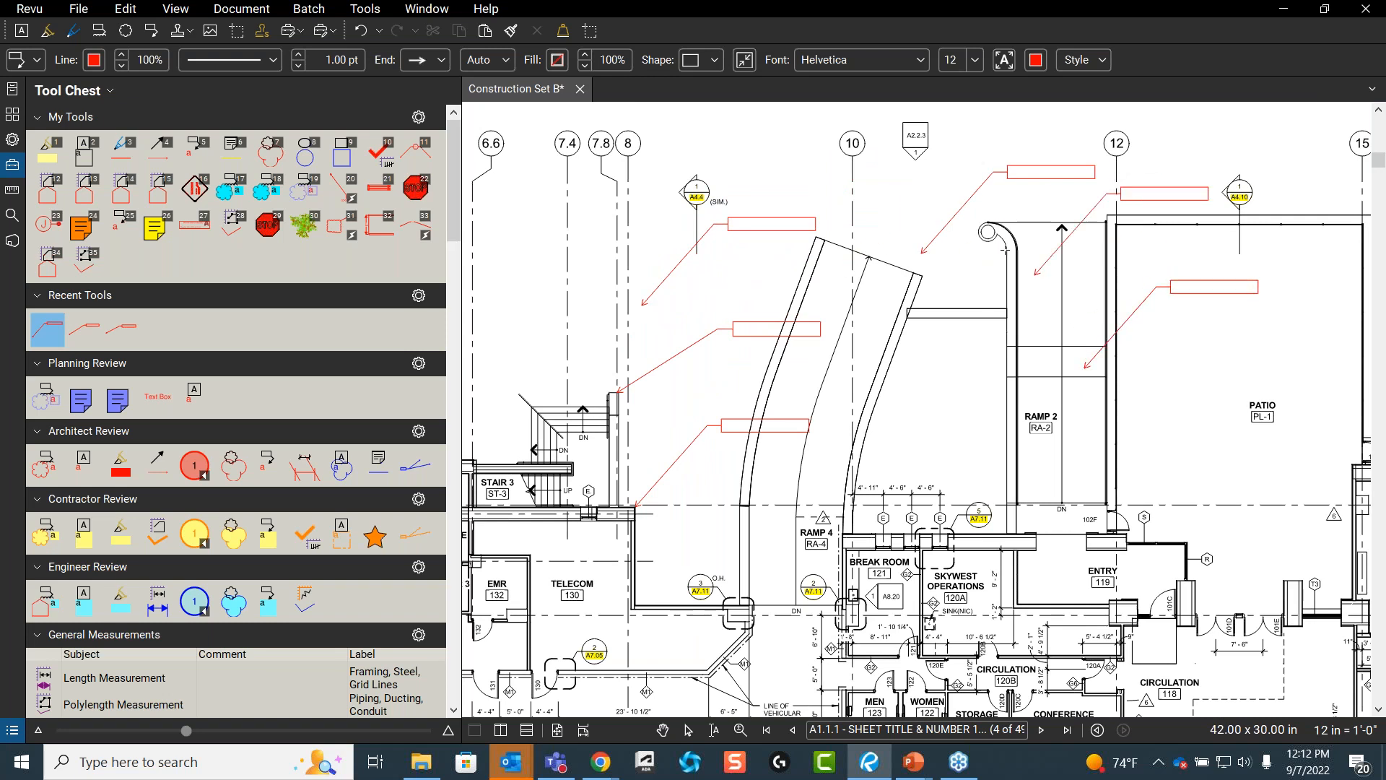
click(995, 290)
key(Escape)
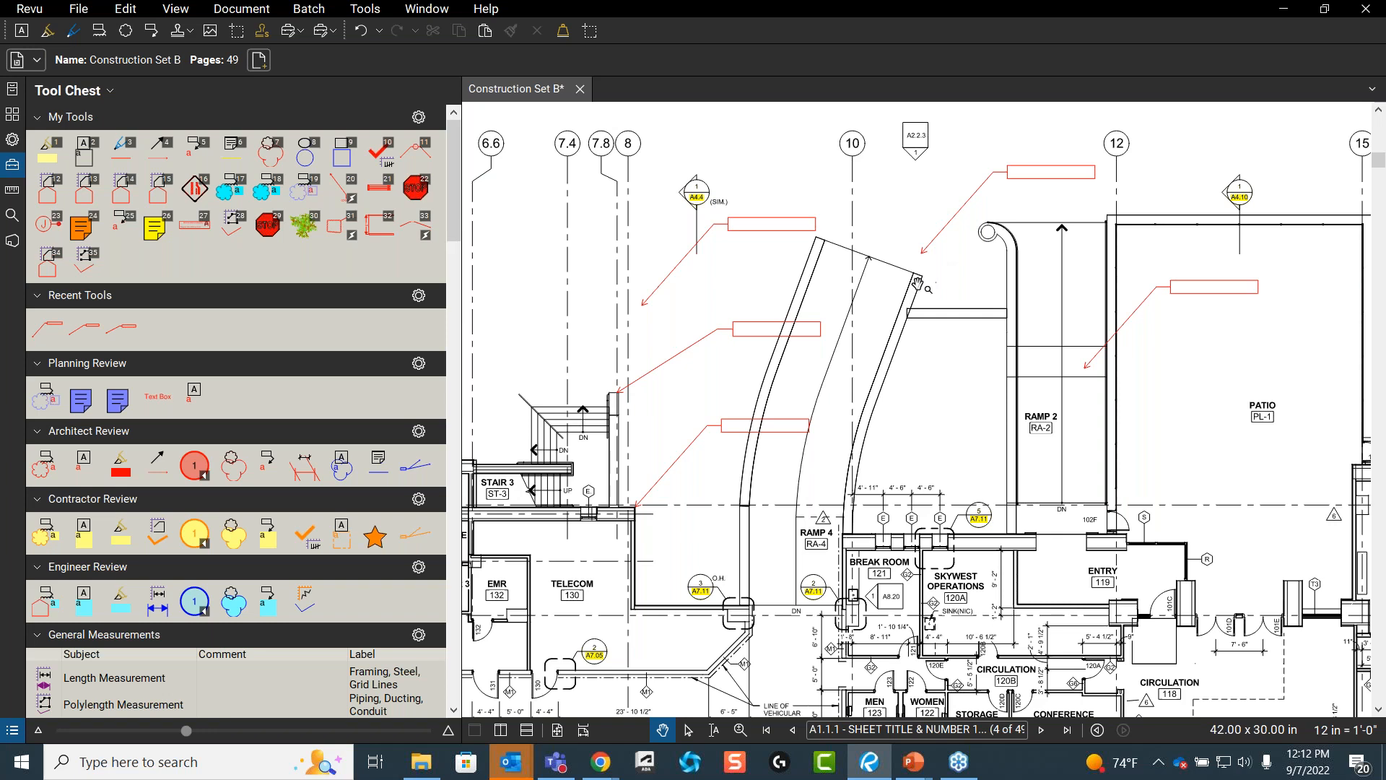
- Check the Reuse setting for markup tools and try the latest recent callout in both its properties and exact-copy modes
click(370, 10)
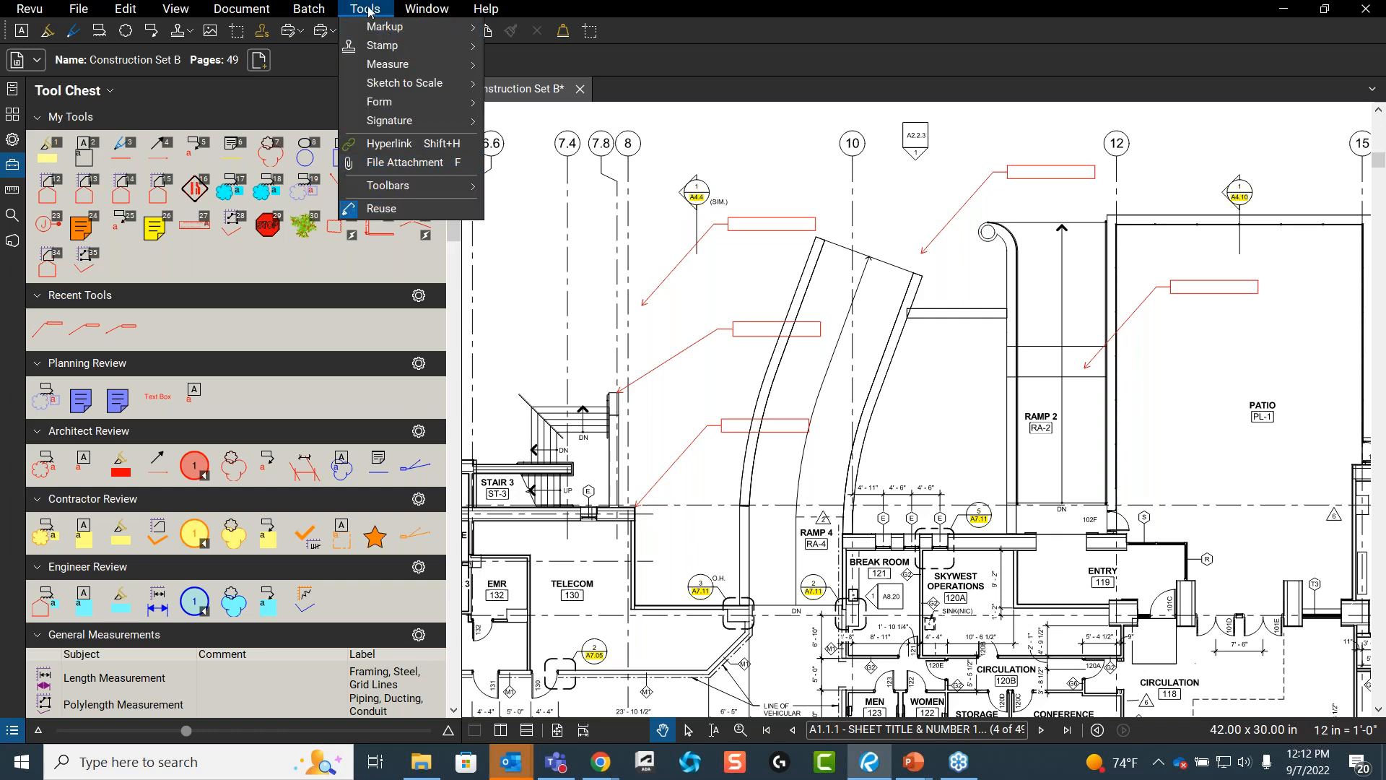
click(408, 211)
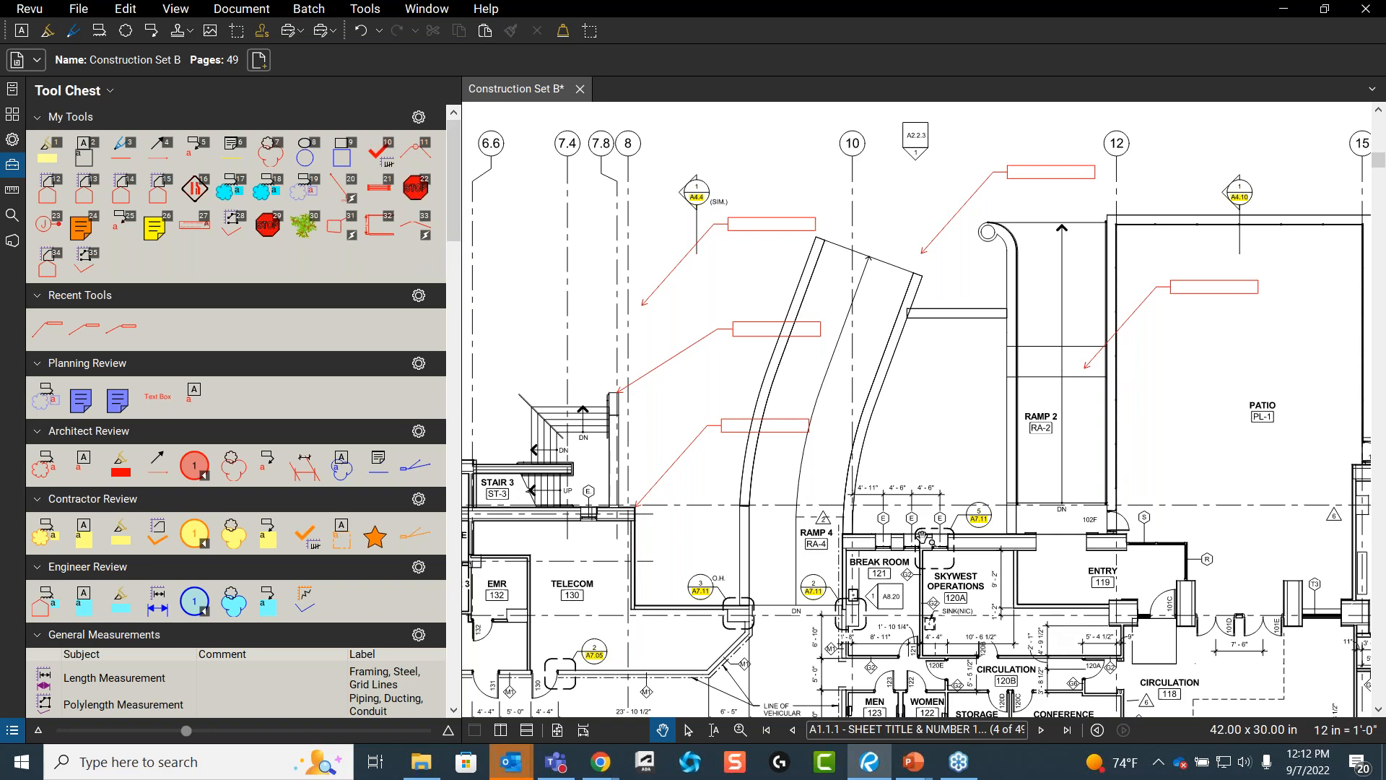
key(q)
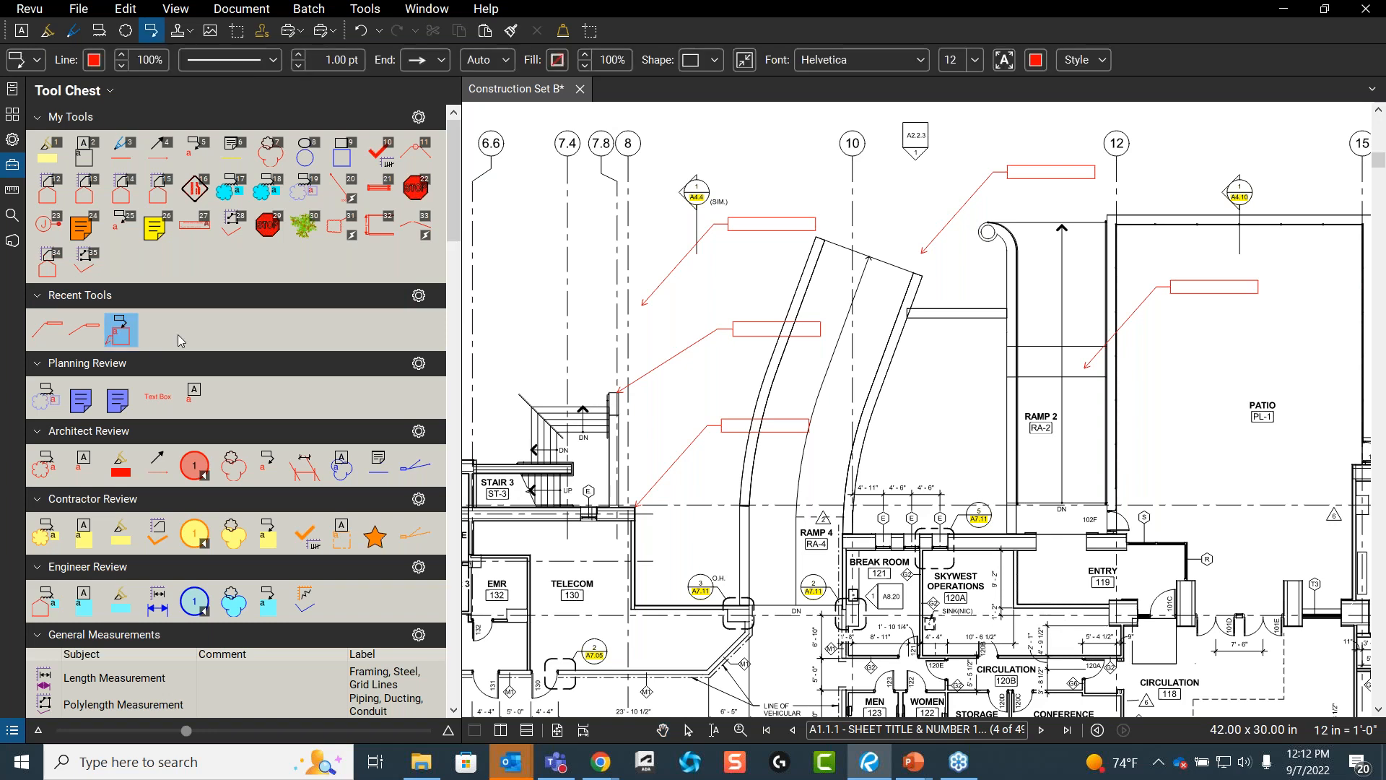
click(121, 331)
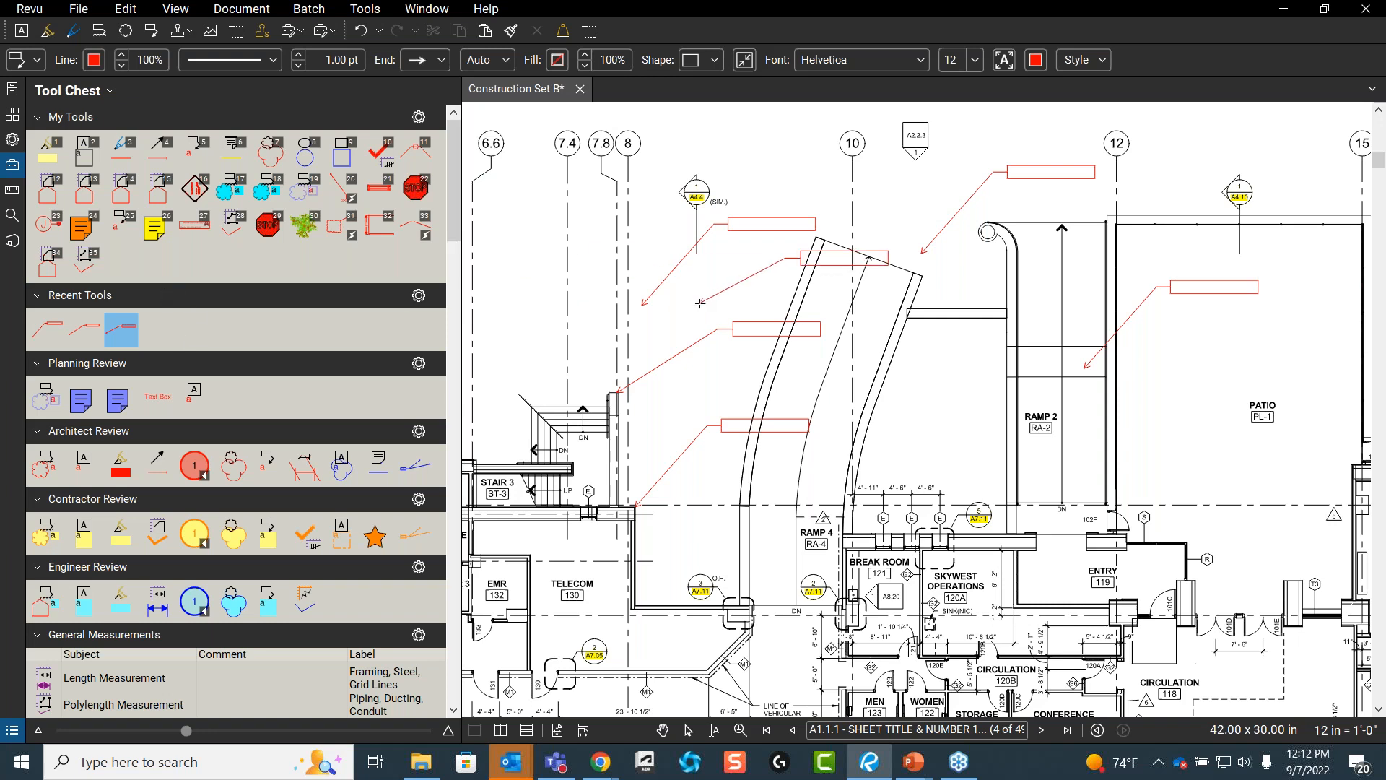
key(Escape)
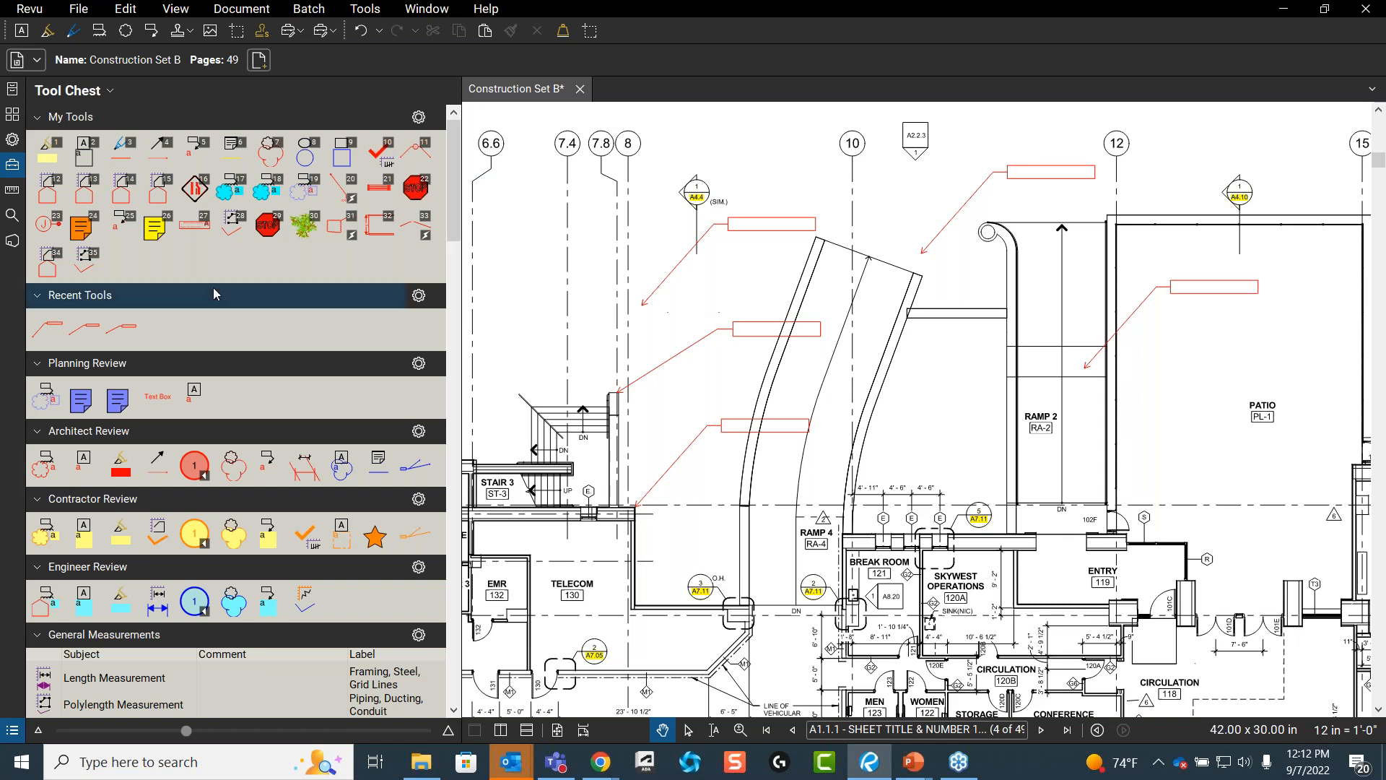
- Enter "See Detail:" in the empty callout below the A4.4 section marker
click(776, 230)
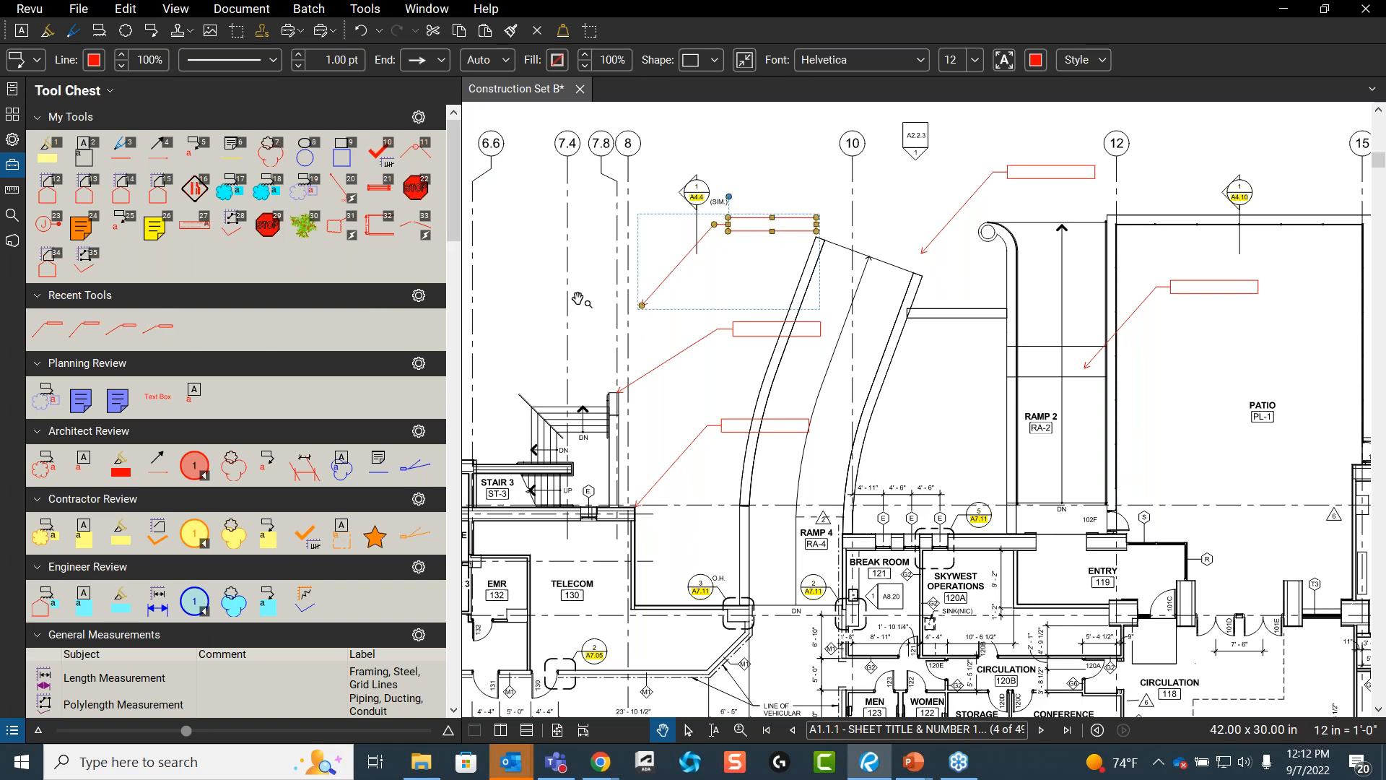
double_click(792, 229)
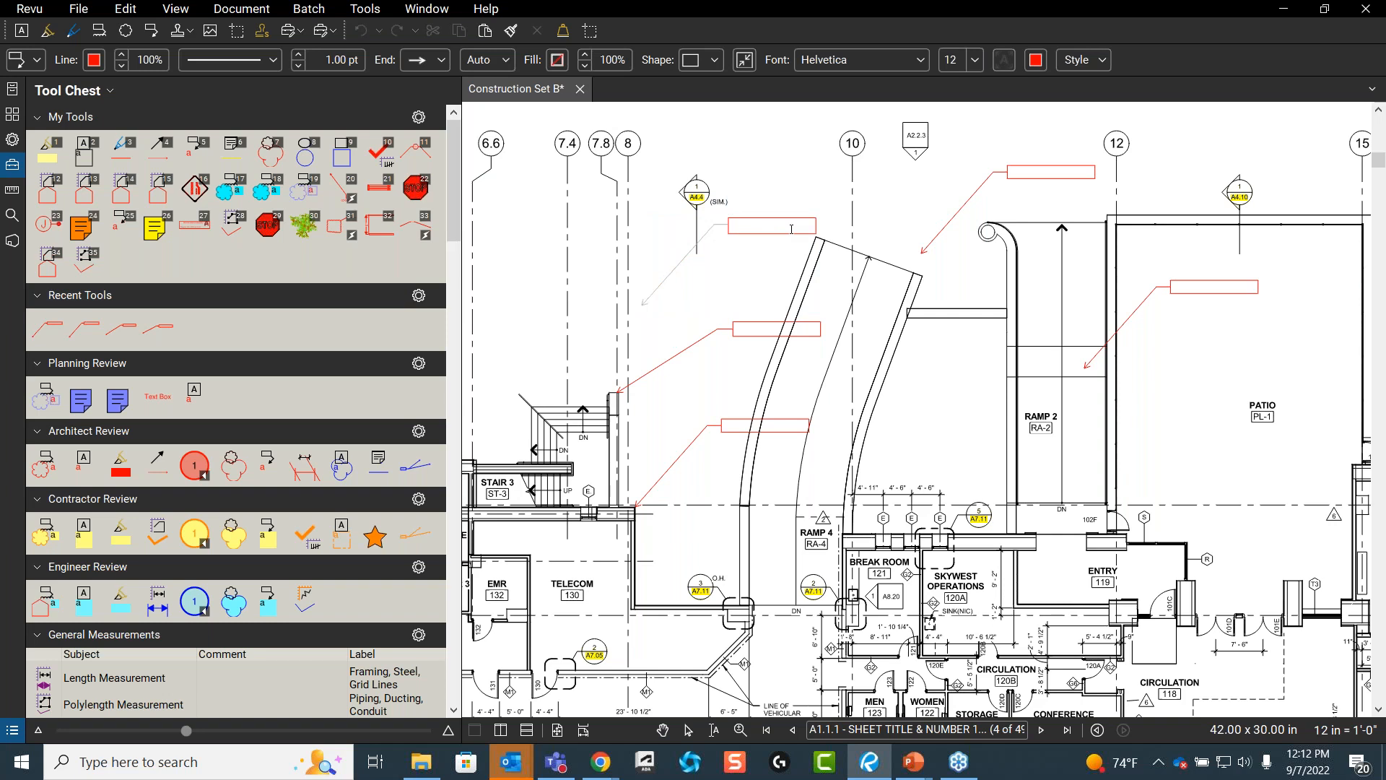
text(See)
click(818, 268)
click(809, 230)
scroll(808, 230, up, 5)
drag(696, 273, 915, 313)
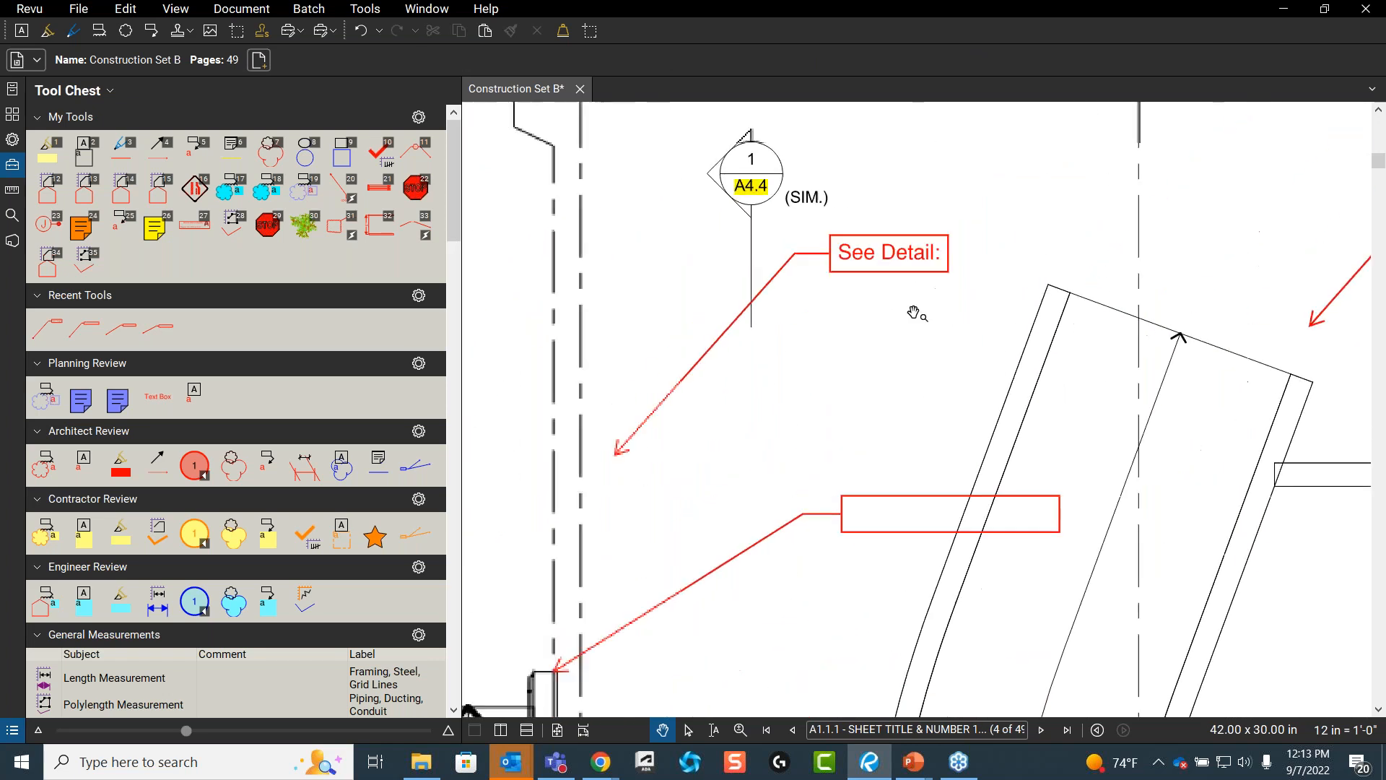
- Look up the Autosize Text Box command among the "See Detail:" callout's commands
click(904, 267)
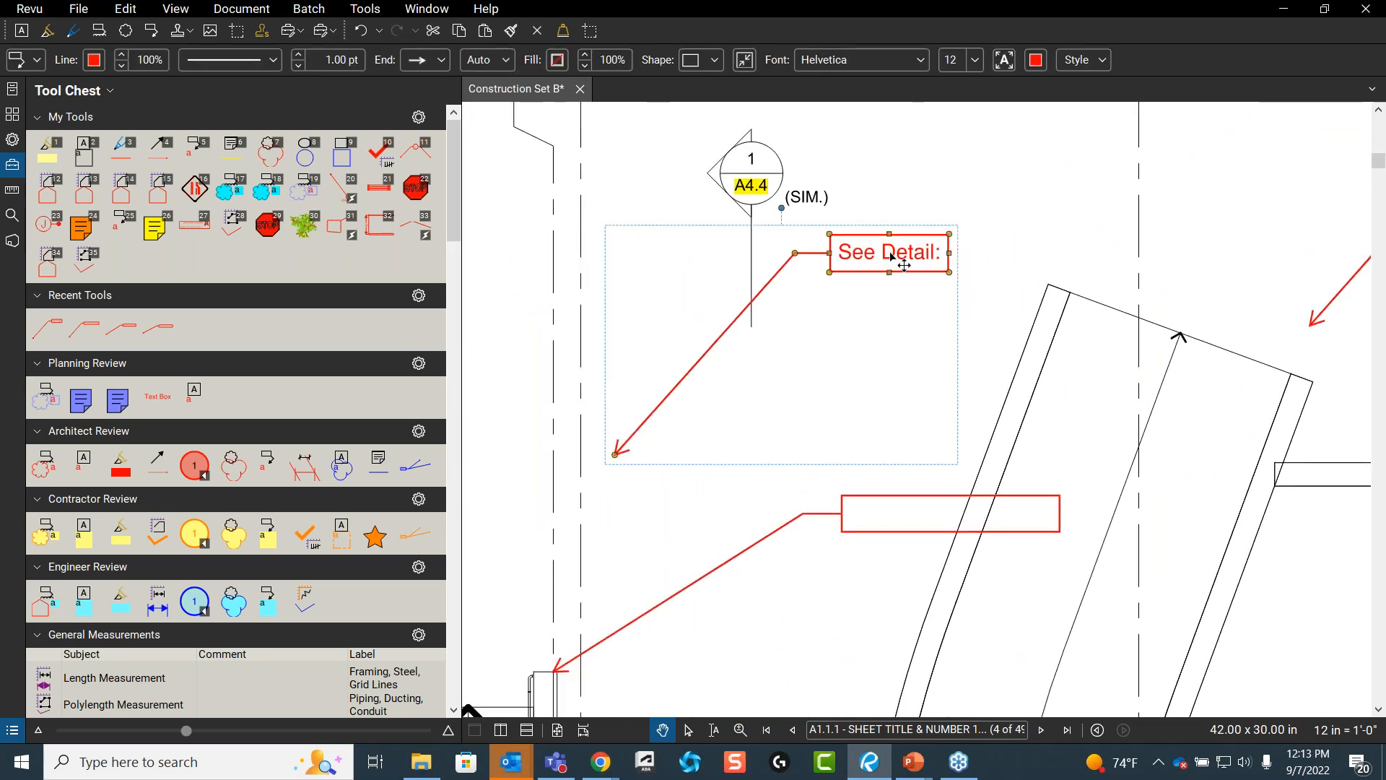
right_click(893, 257)
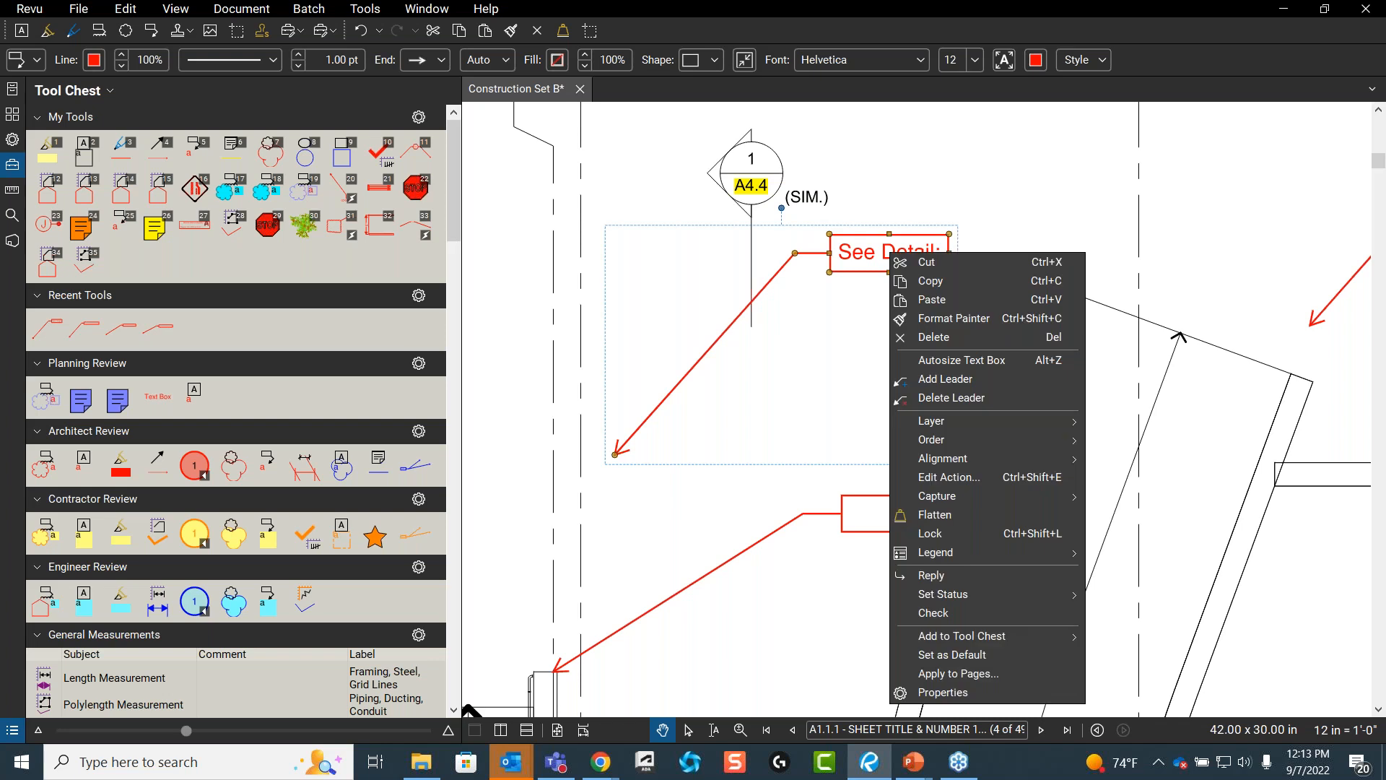
click(937, 225)
- Enter 1 in the empty callout below "See Detail:" and look over the commands available for it
click(934, 515)
click(934, 515)
text(1)
key(Escape)
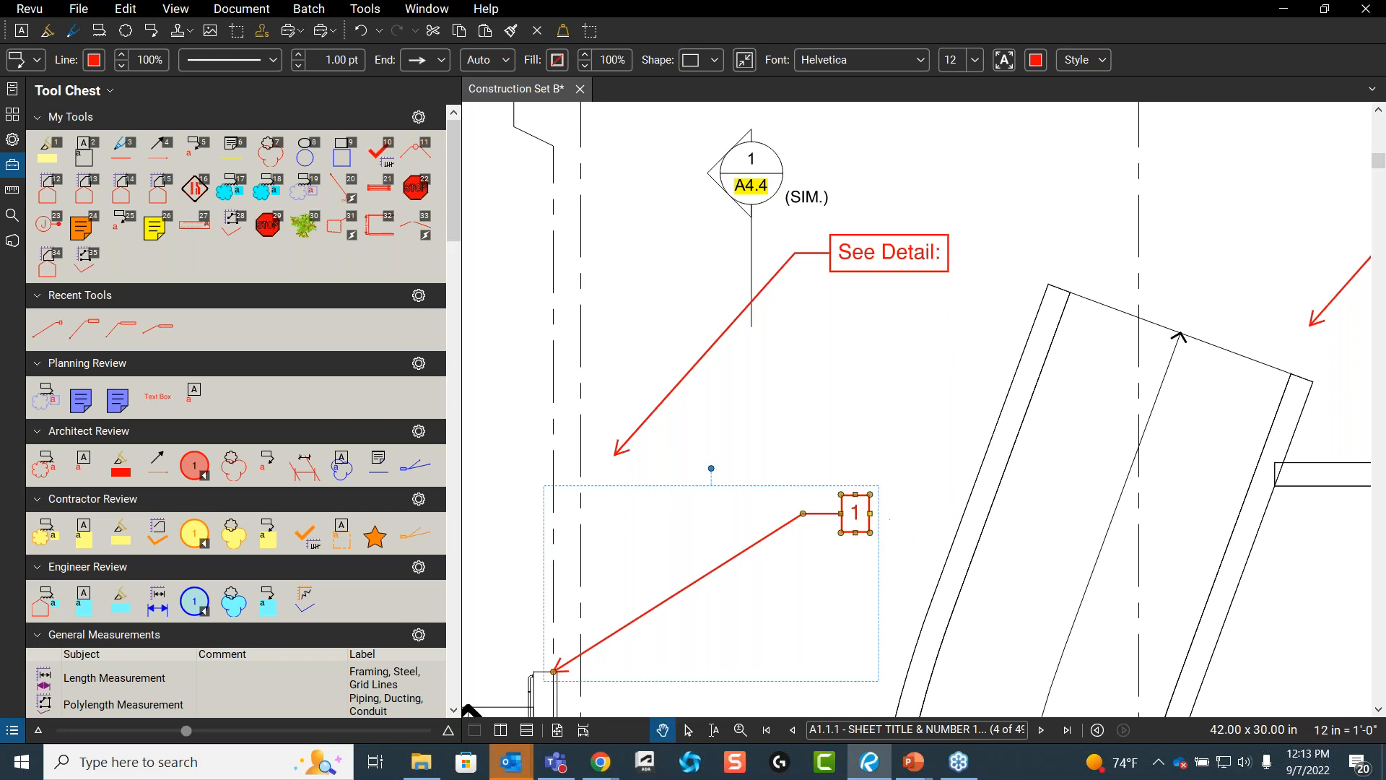
right_click(872, 532)
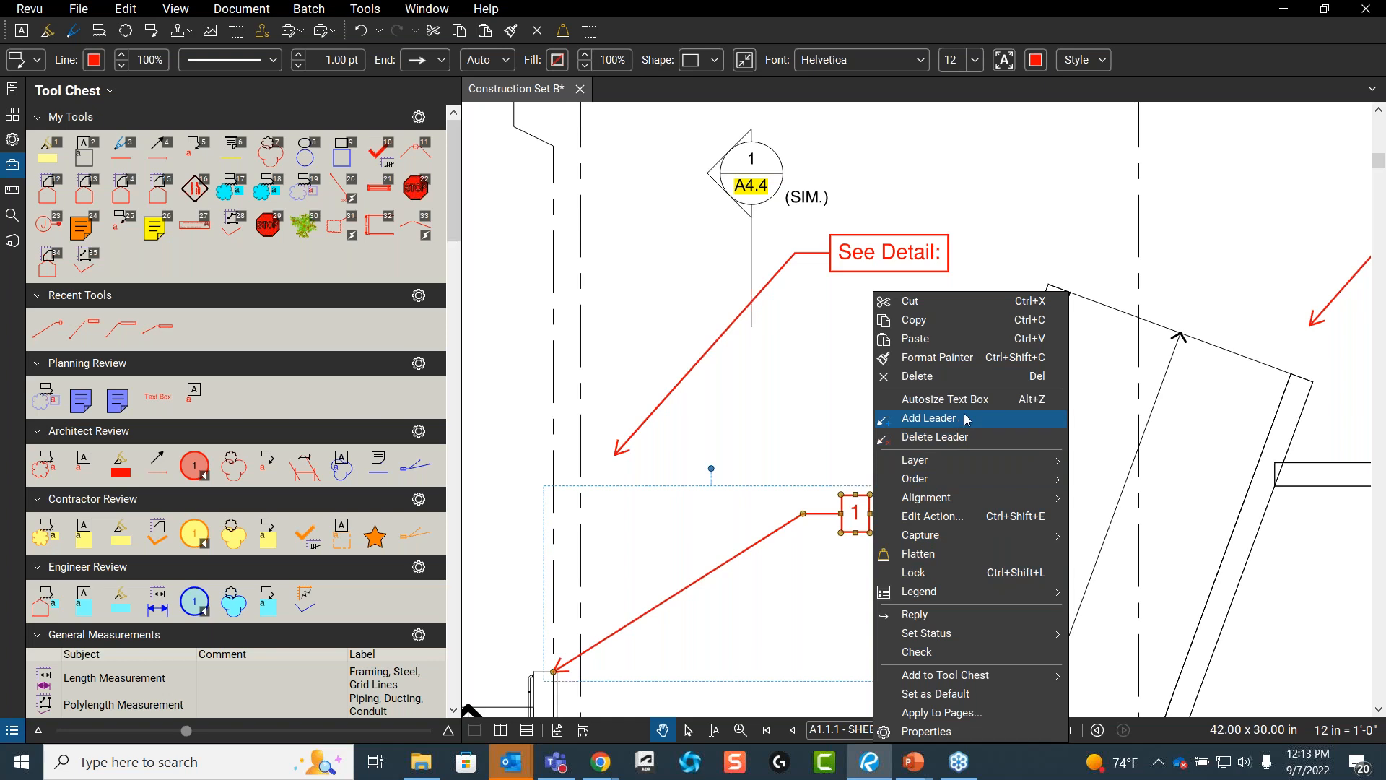
click(1047, 172)
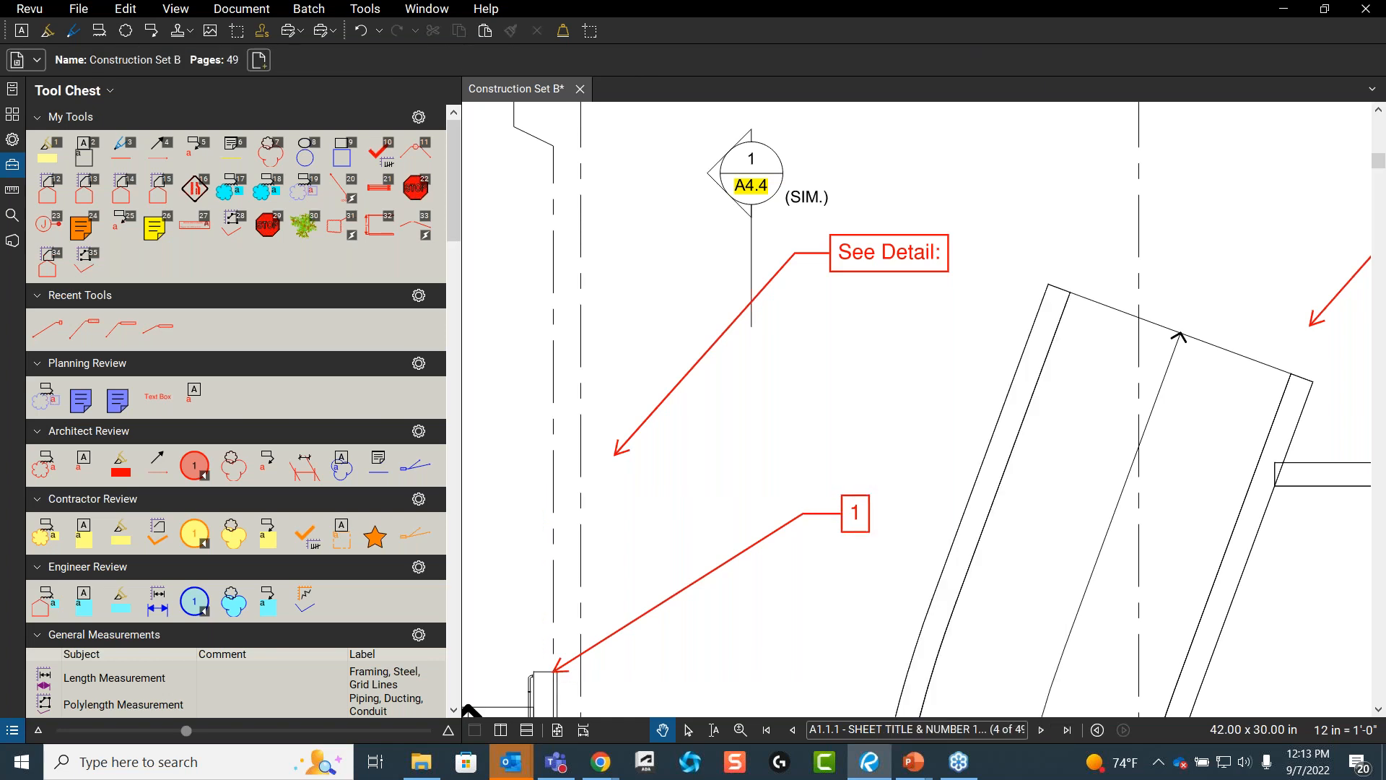
- Review the markup tool preferences for reusing tools and autosizing text boxes and callouts, keeping the settings as they are
click(887, 267)
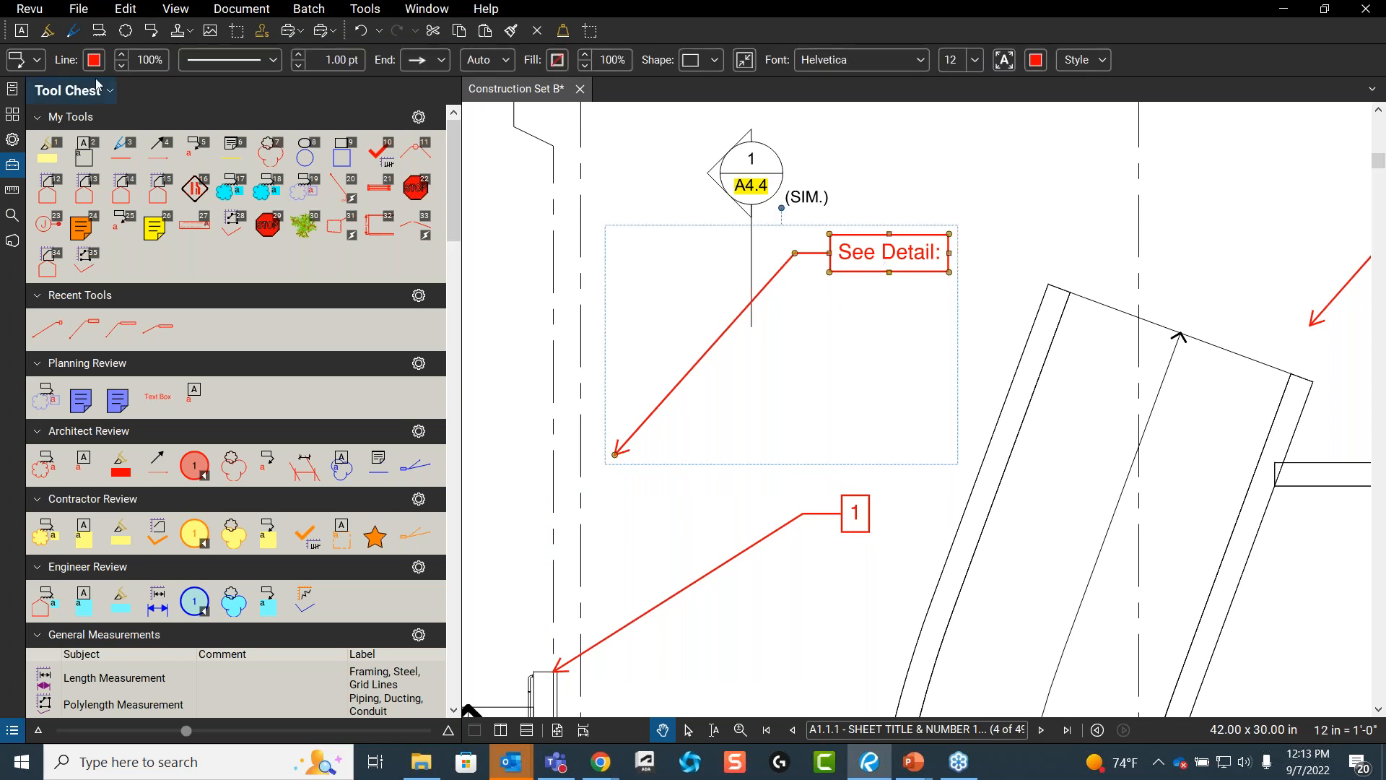
click(39, 14)
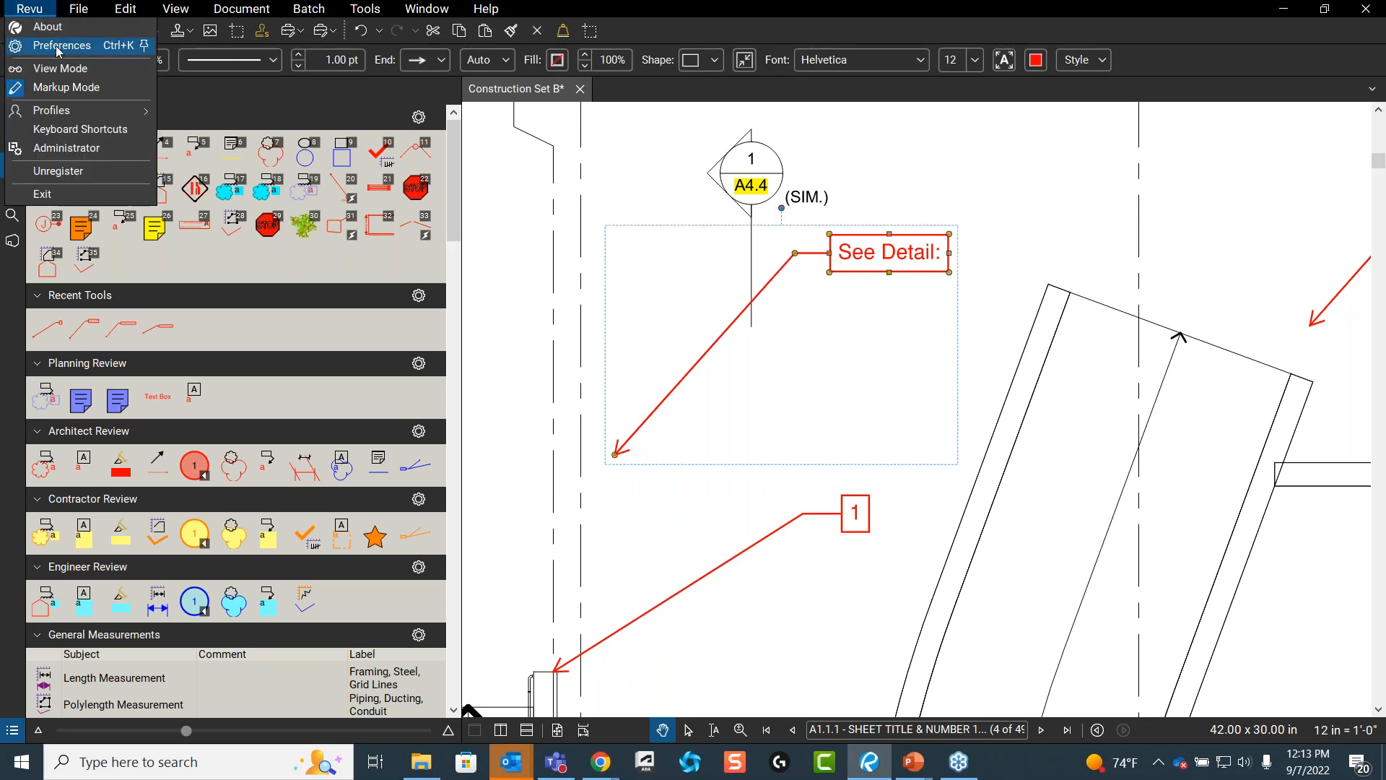
click(62, 46)
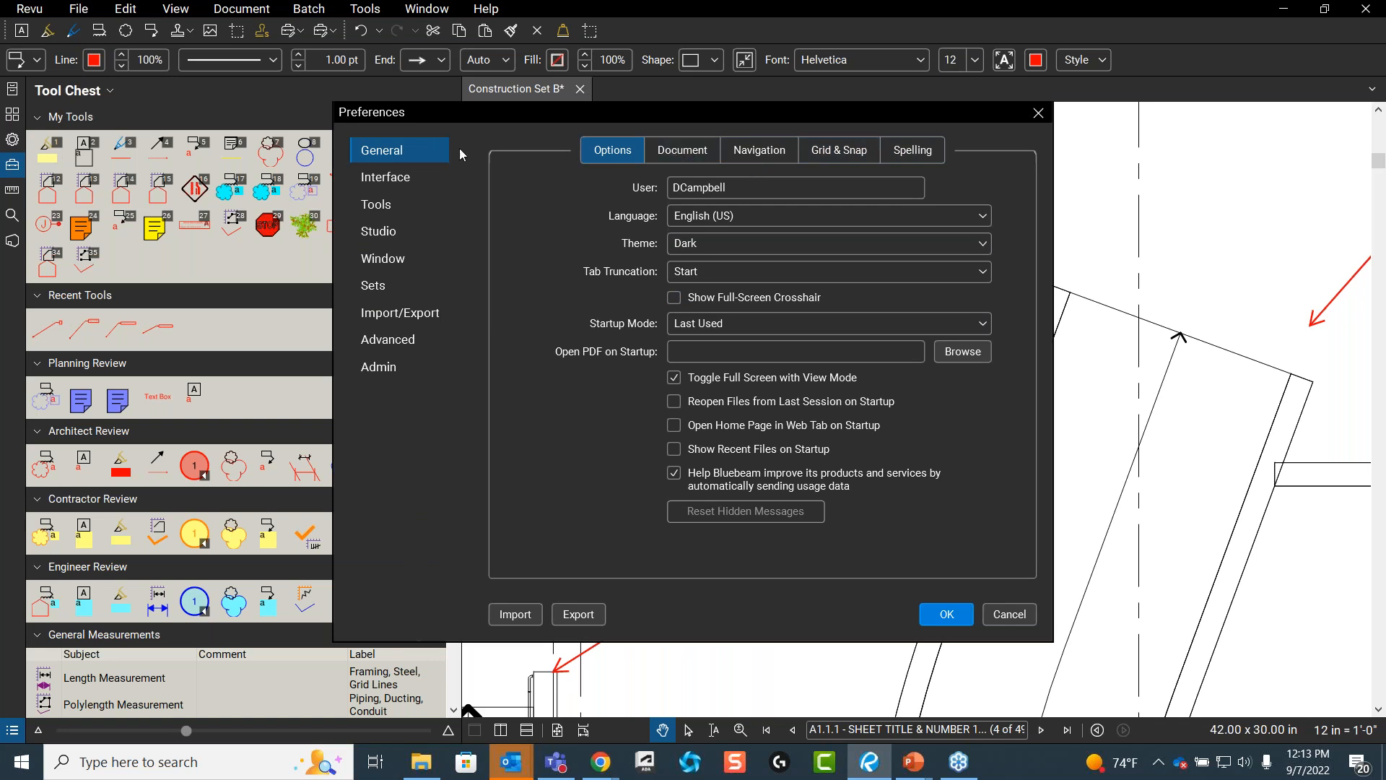
click(404, 206)
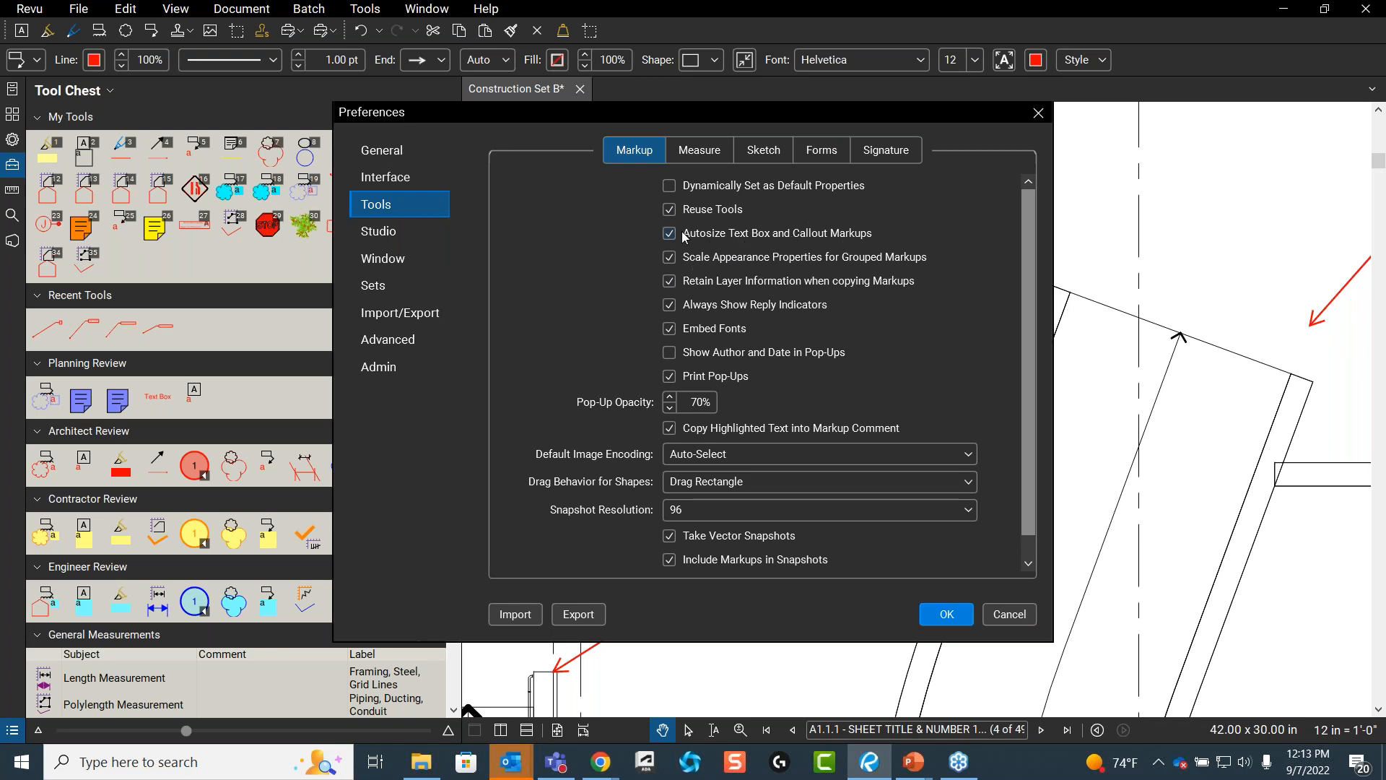
key(ctrl)
key(ctrl)
click(942, 614)
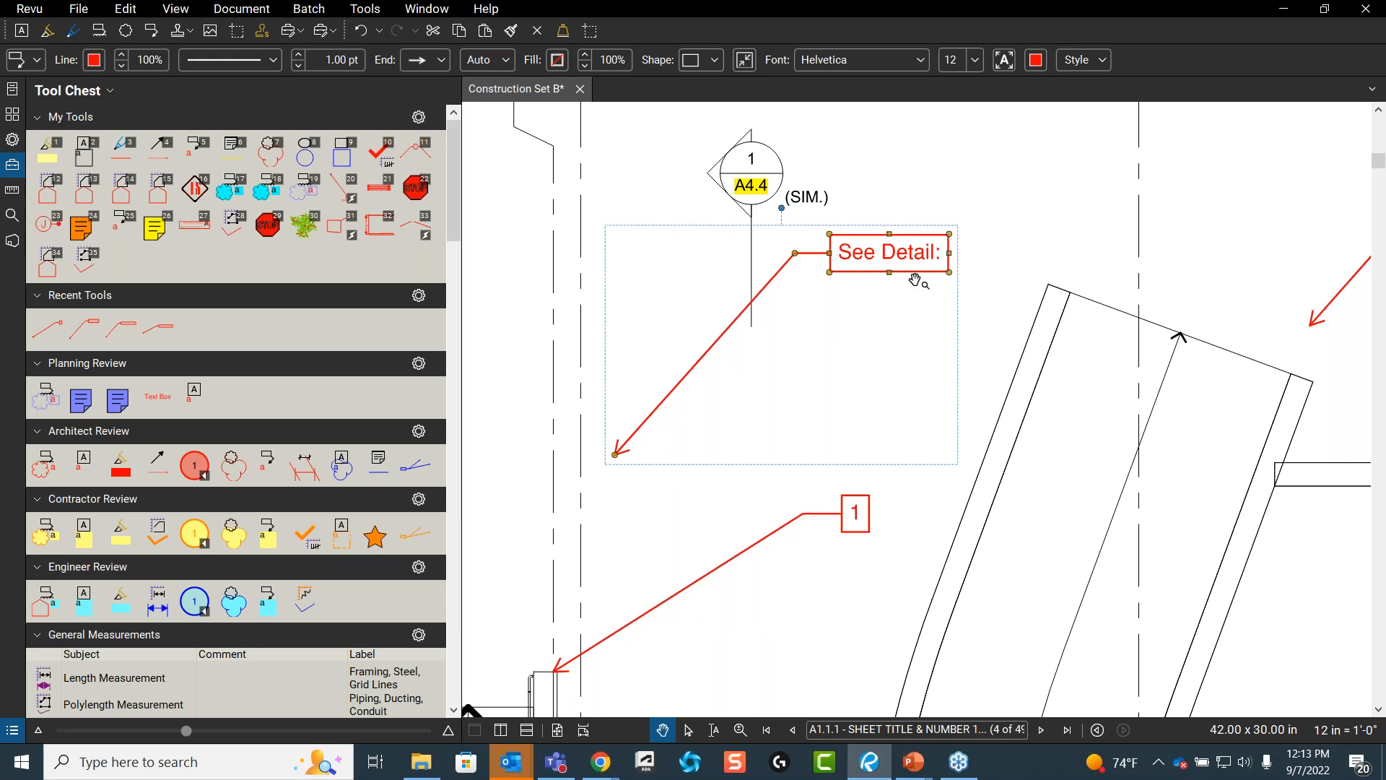
- Place another "See Detail:" callout from the recent tools below the existing one, with its arrow pointing down toward the callout numbered 1
click(982, 292)
click(932, 283)
click(84, 329)
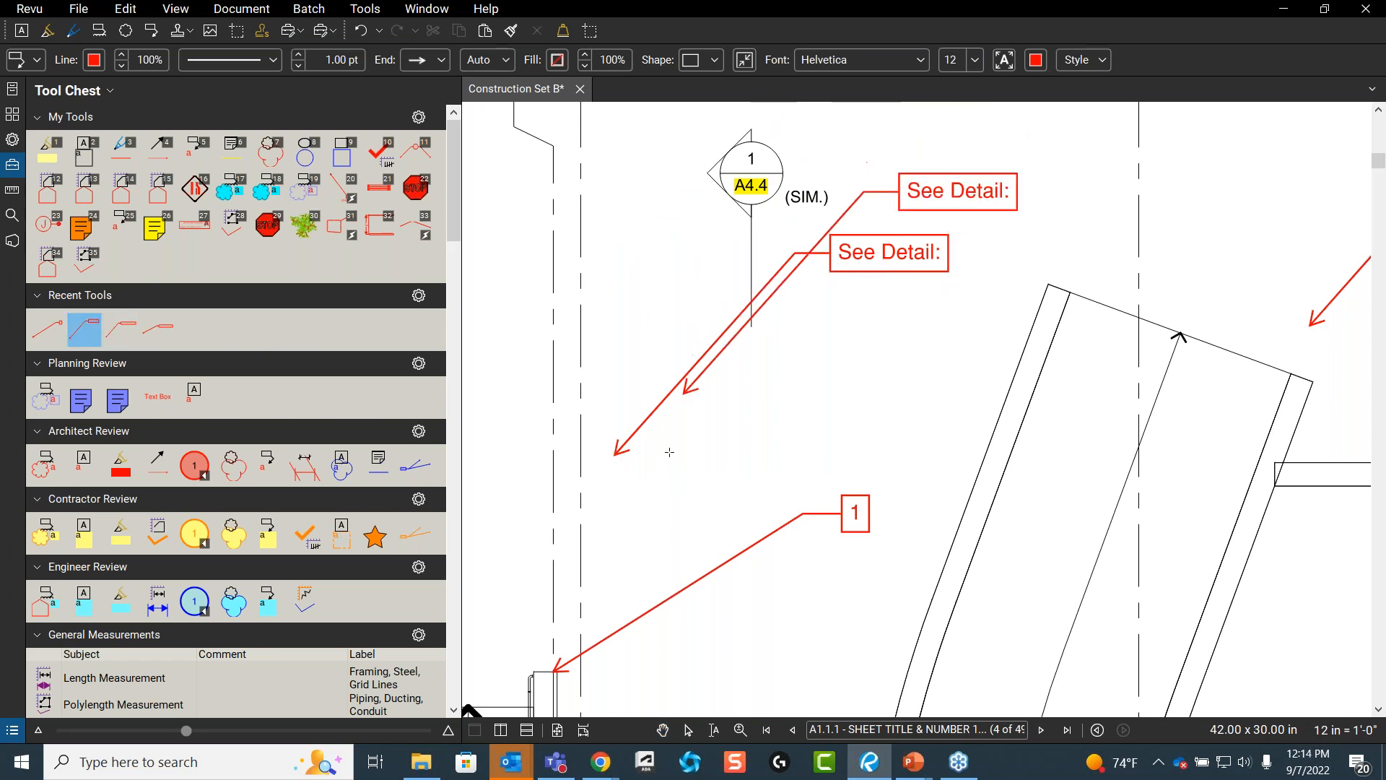
click(661, 533)
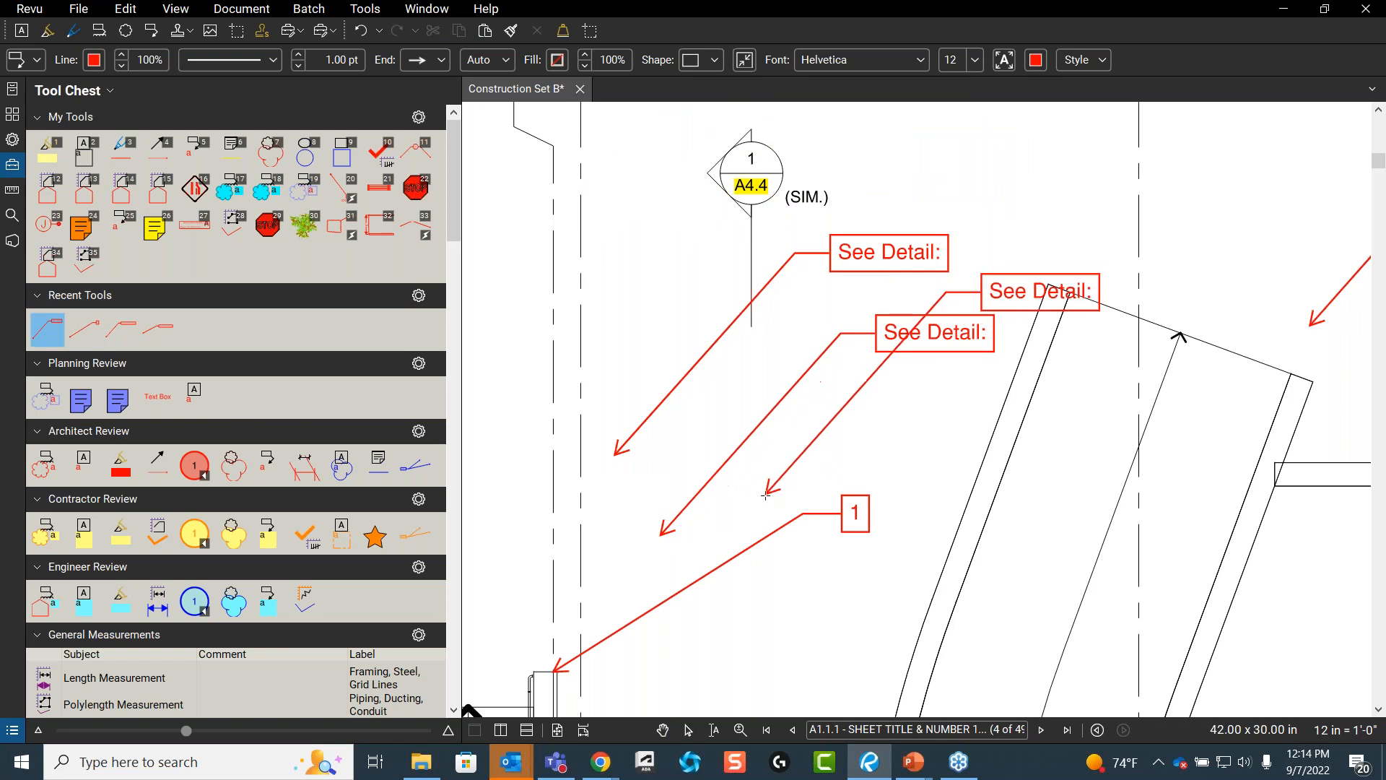
- Switch the recent callout tool to reuse only its properties and place an empty callout pointing at the curved ramp's upper corner
double_click(50, 336)
click(1047, 280)
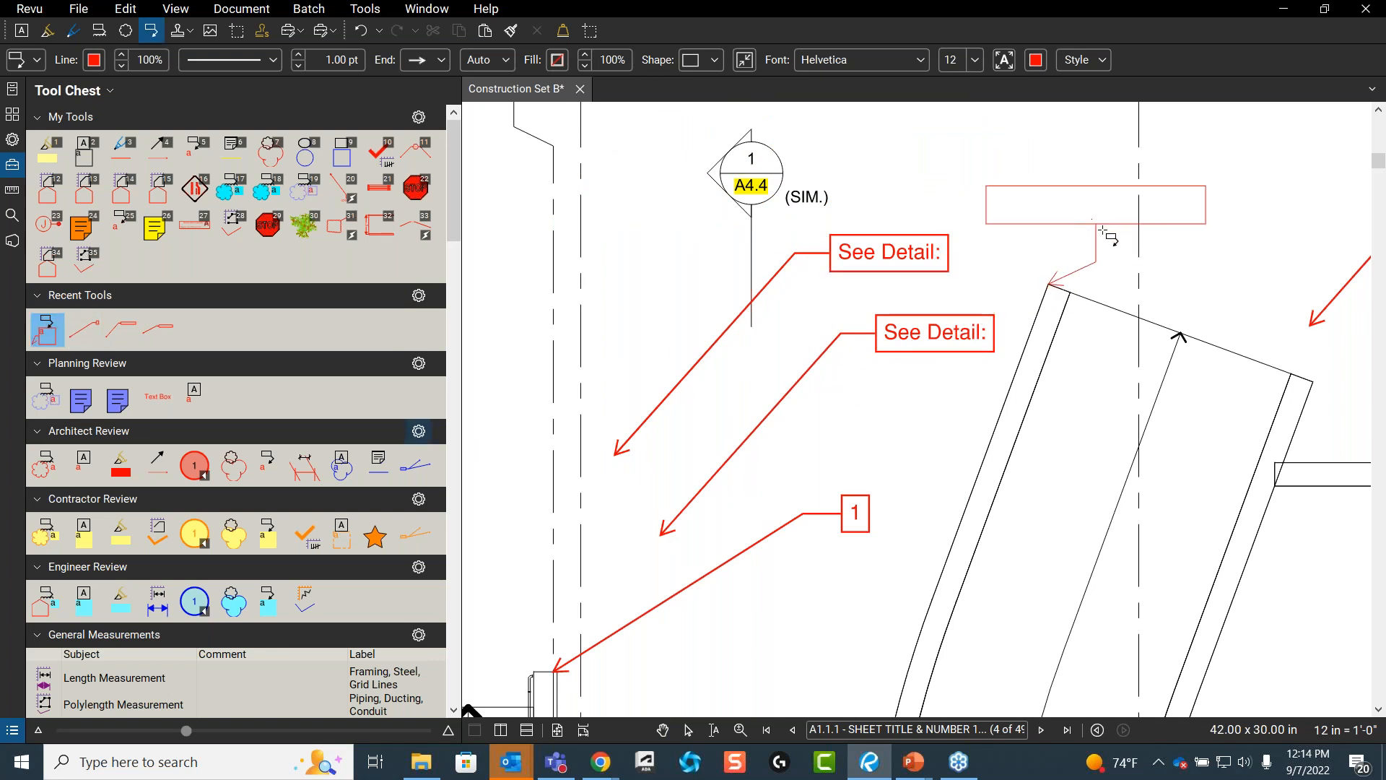
click(698, 211)
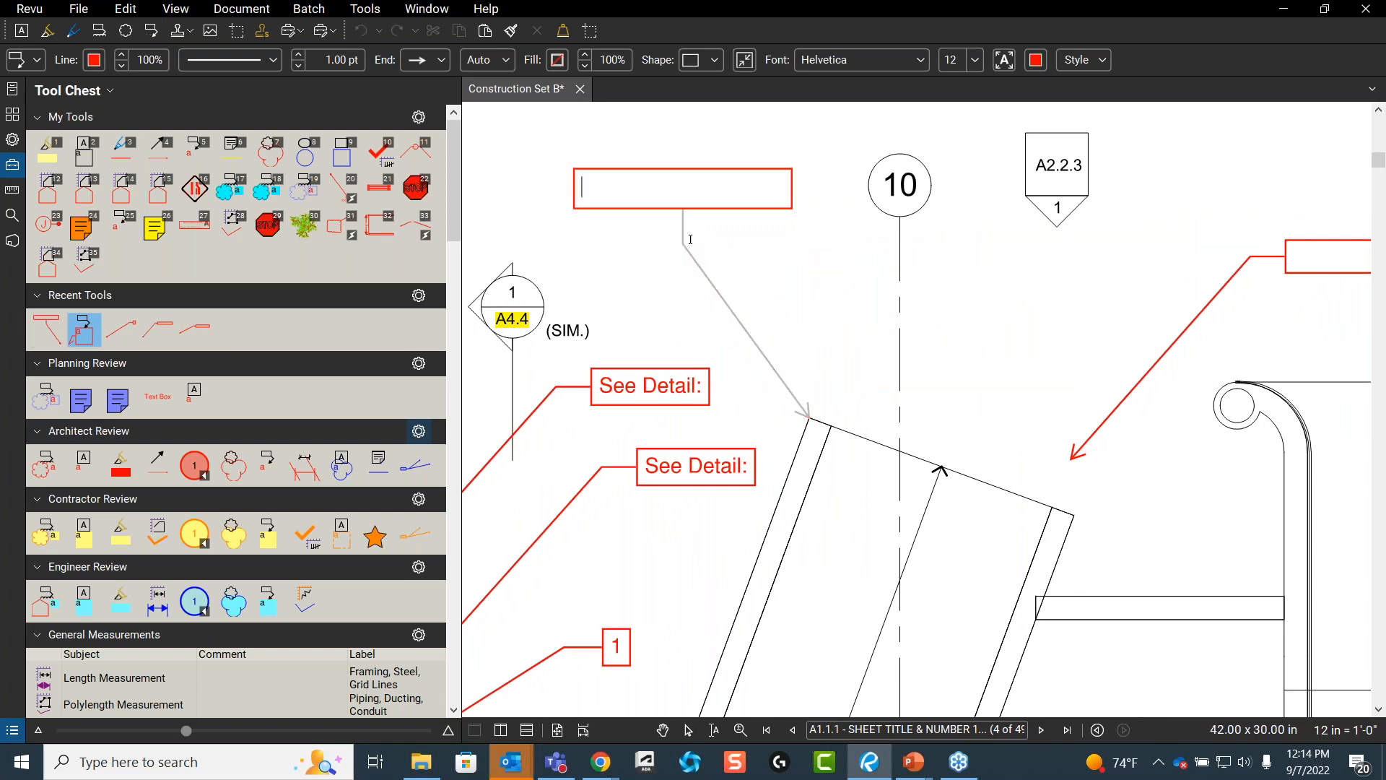
key(Escape)
key(Escape)
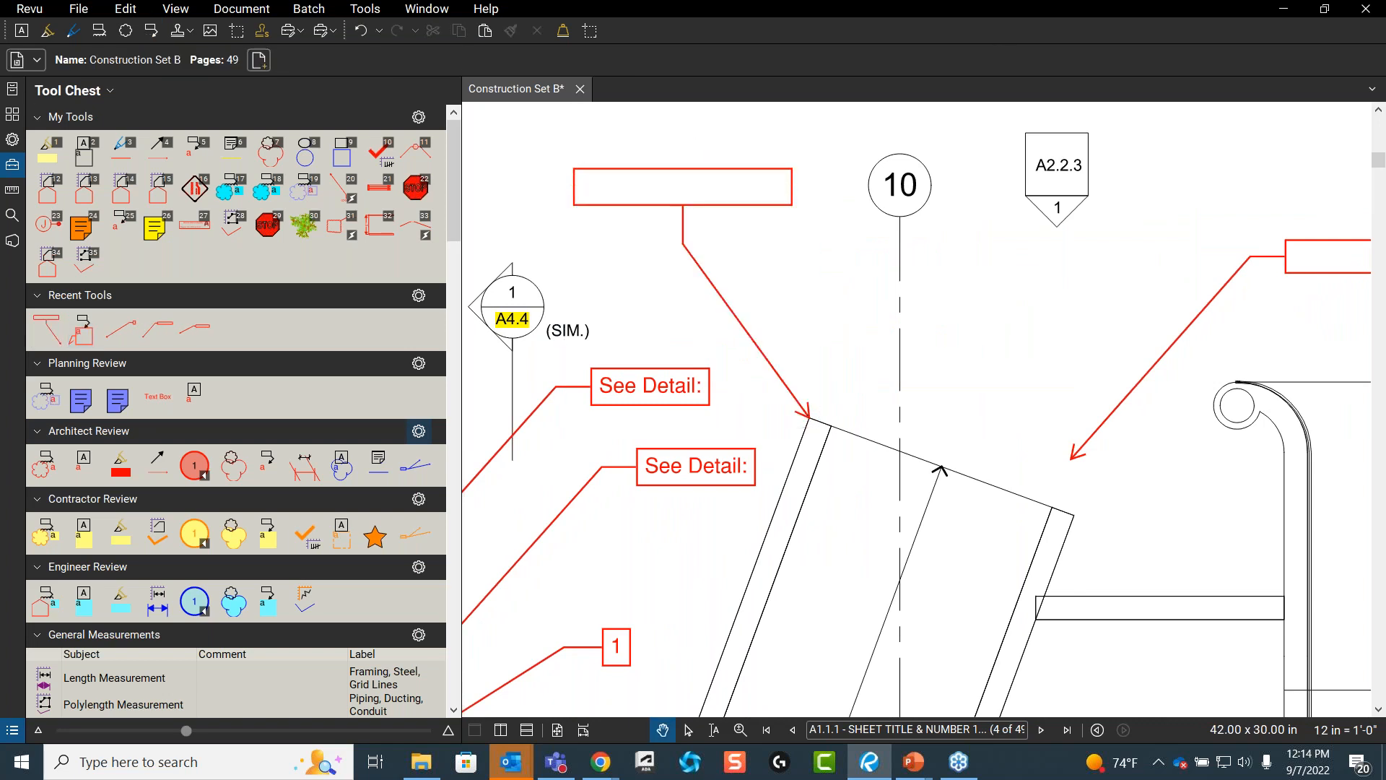
- Select the empty callout above the curved ramp and show it in the Markups List
click(779, 210)
scroll(780, 209, down, 5)
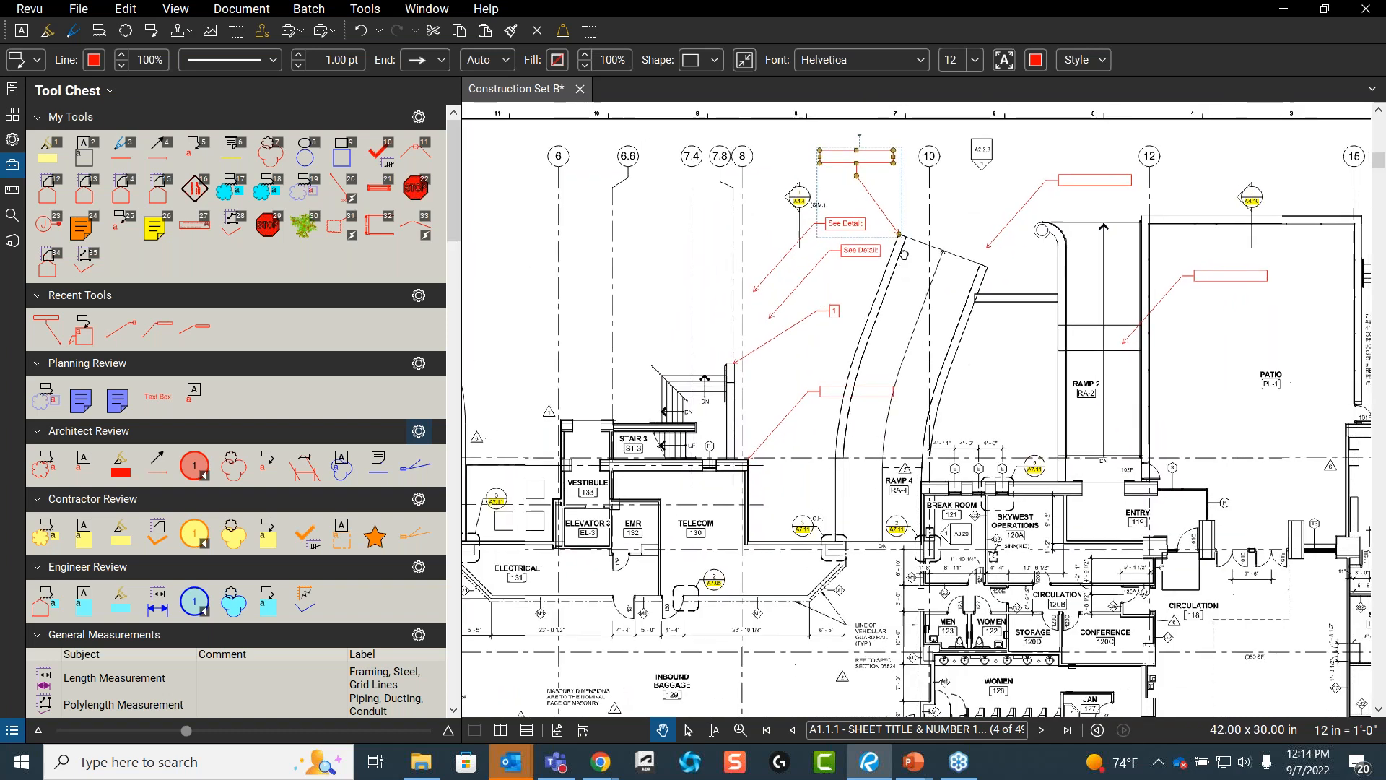
drag(904, 254, 902, 232)
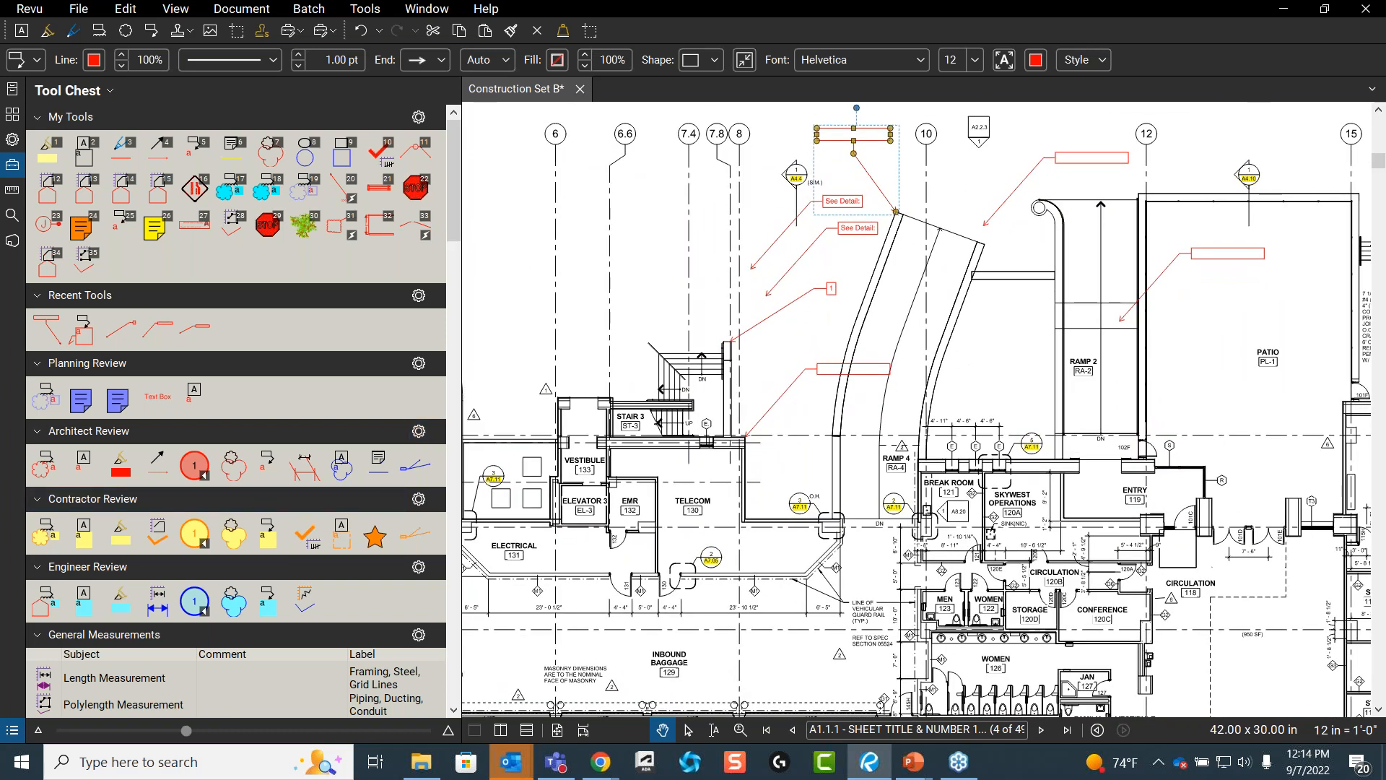
click(12, 730)
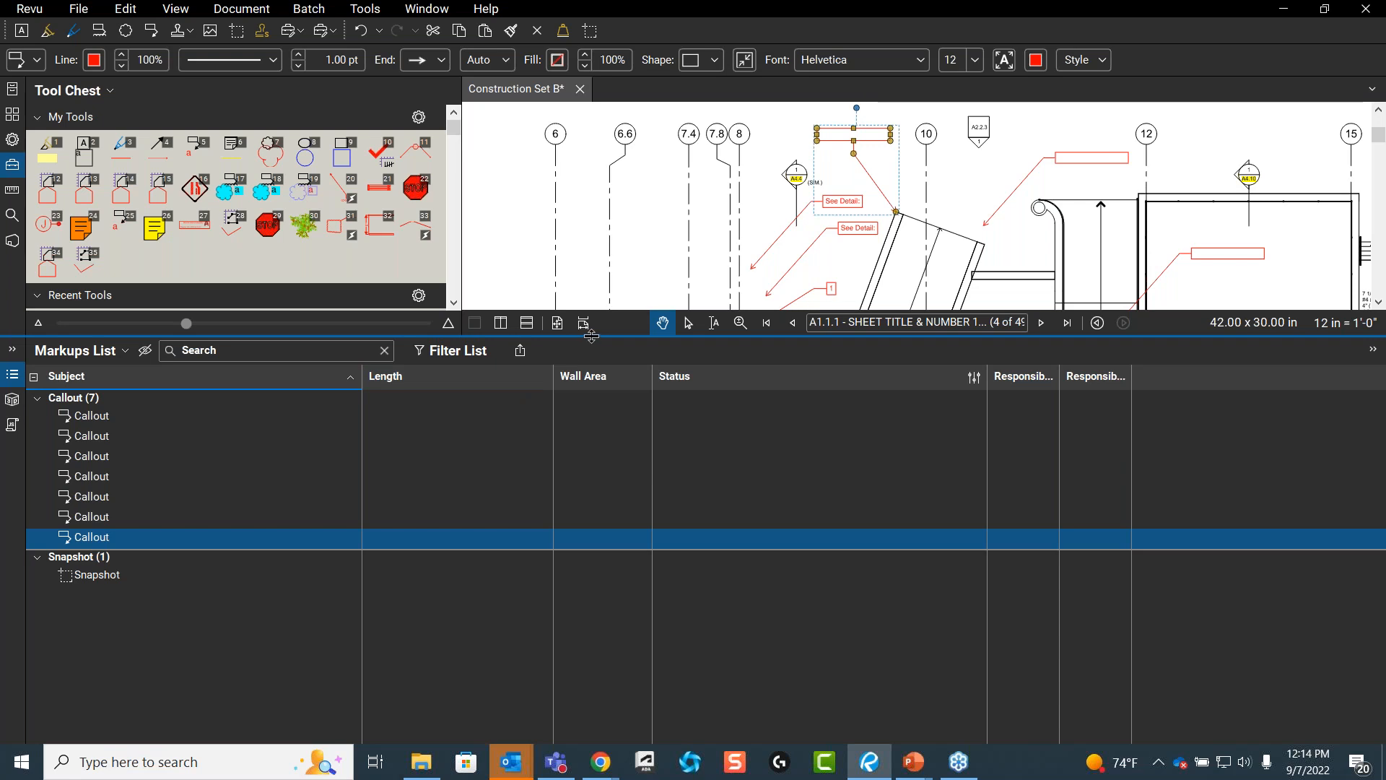
- Look over the available Markup and Measure tools, dismissing the incoming chat notification
click(365, 10)
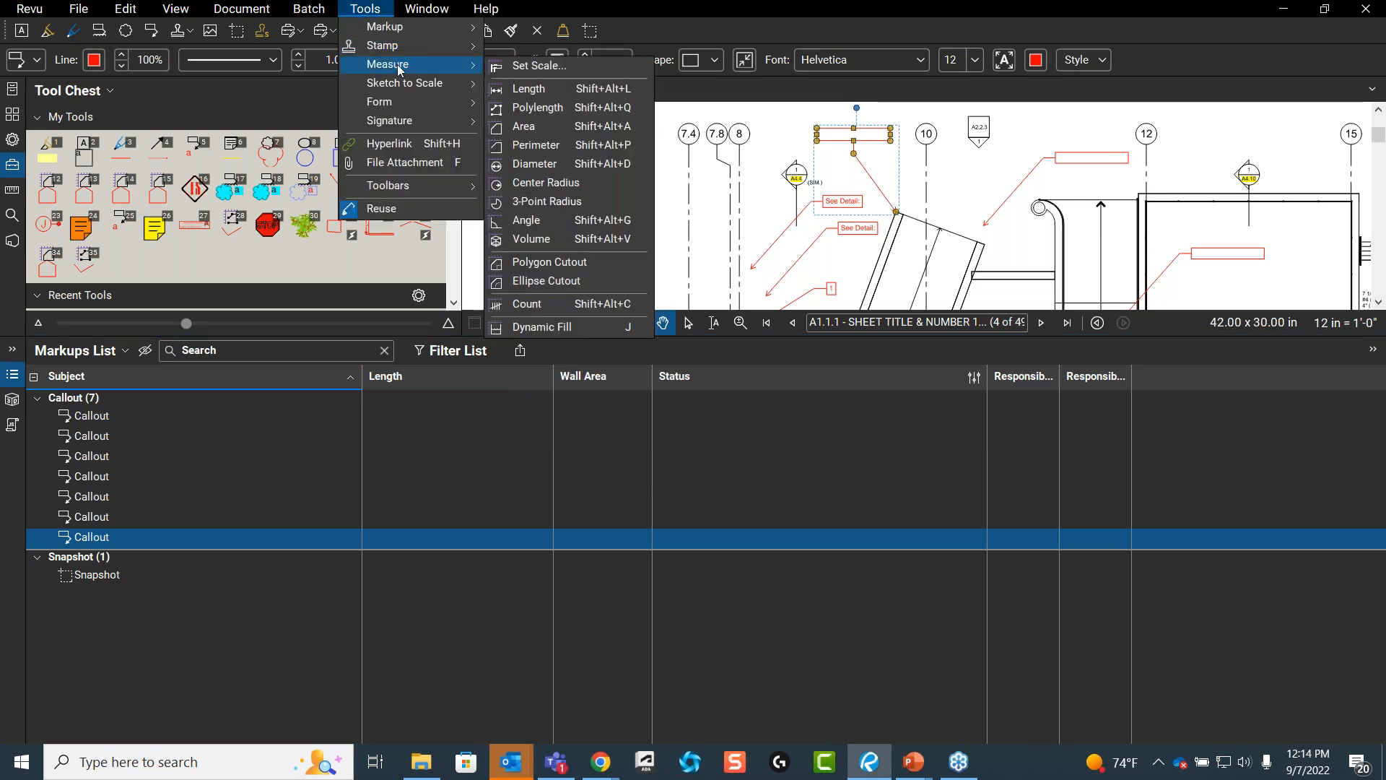
mouse_move(383, 27)
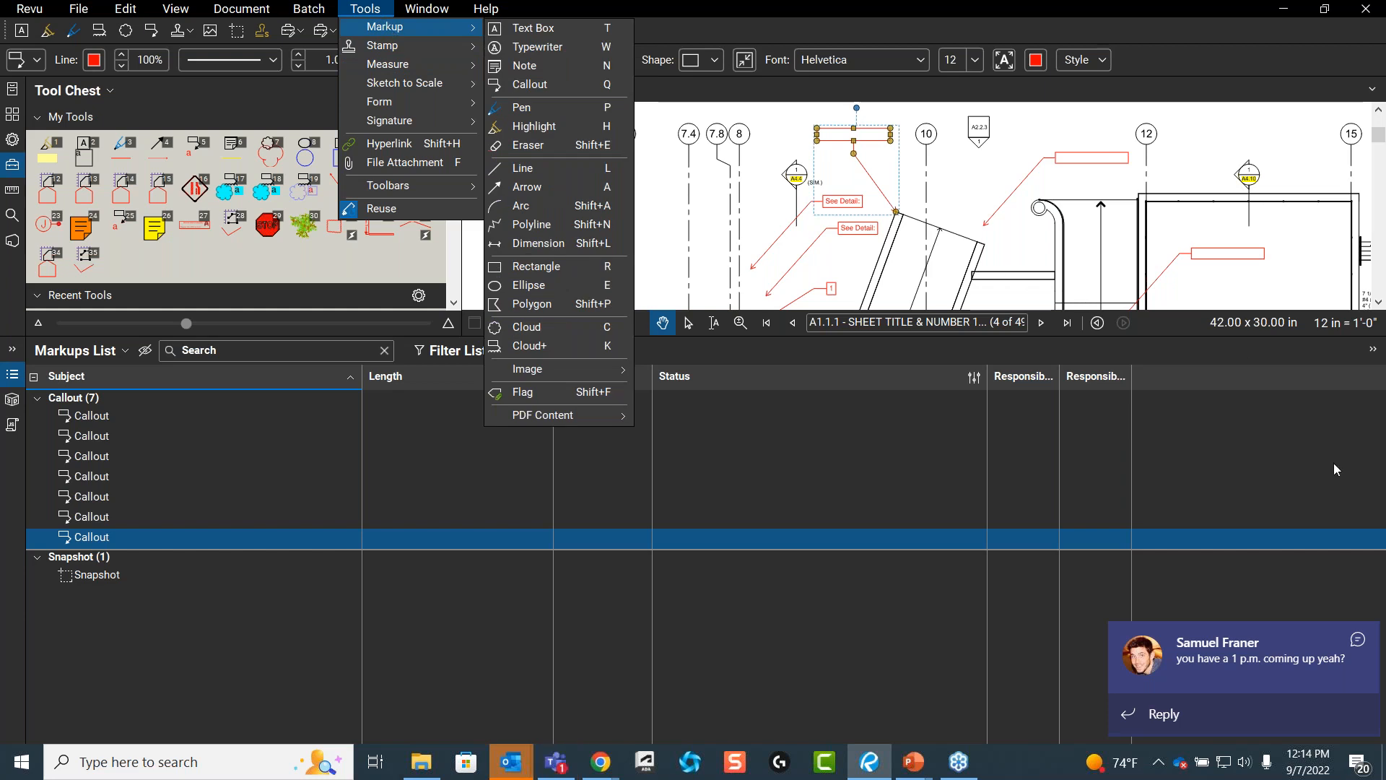
click(1359, 640)
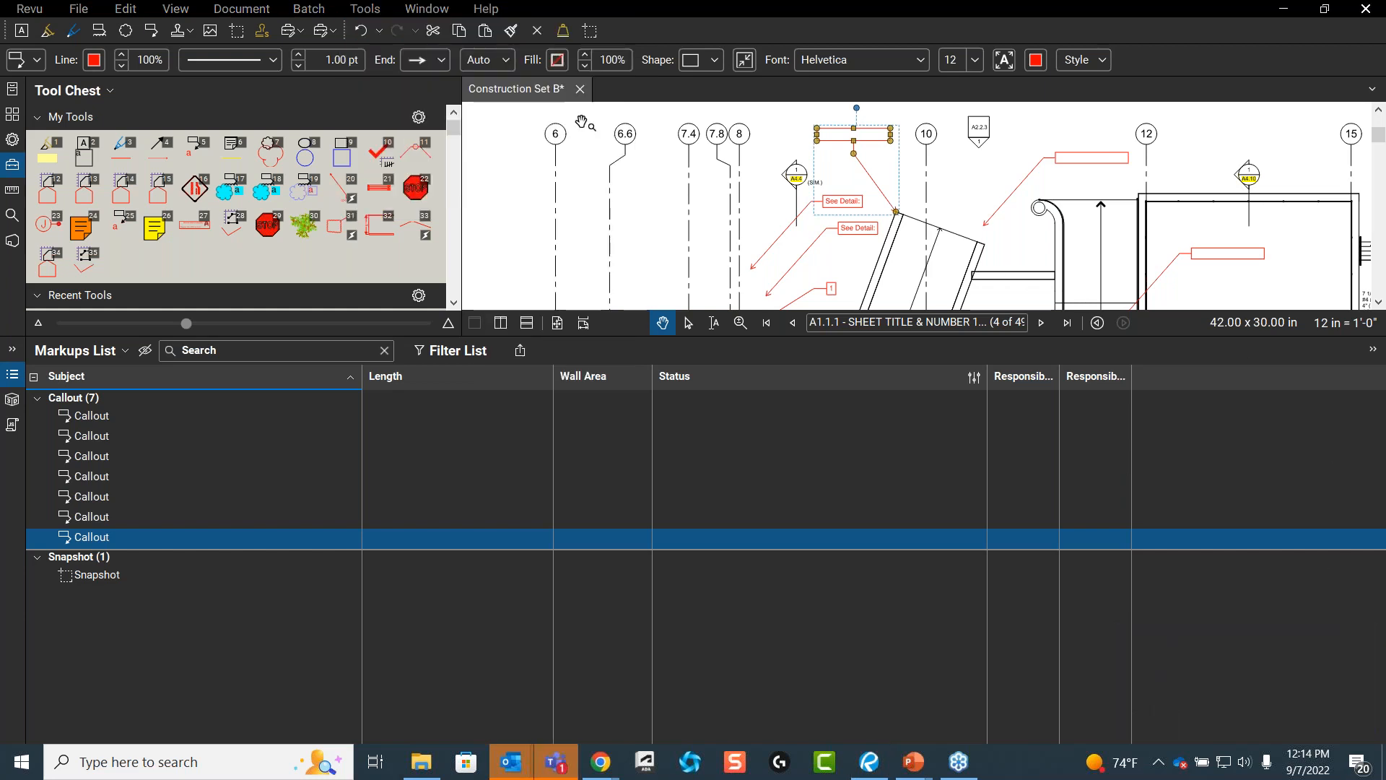
click(366, 10)
mouse_move(390, 64)
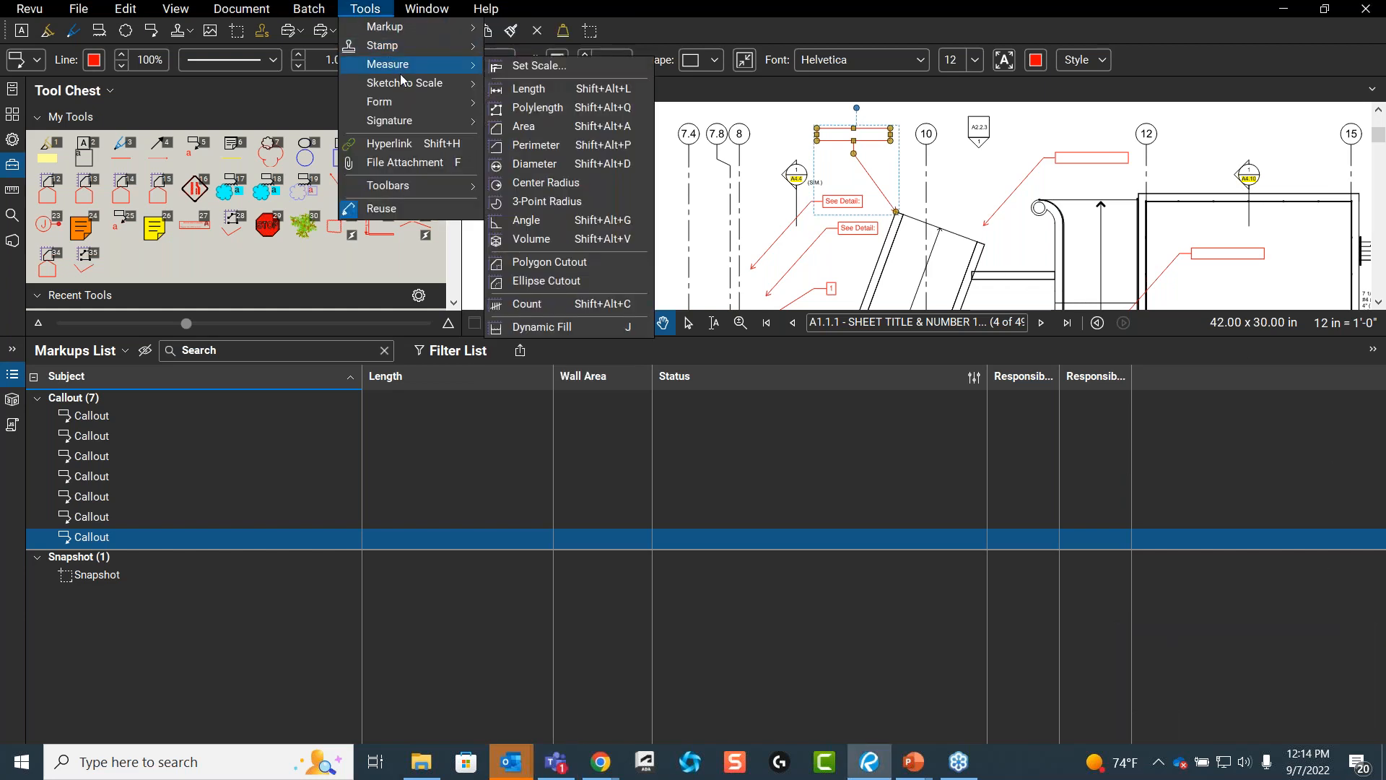
click(758, 184)
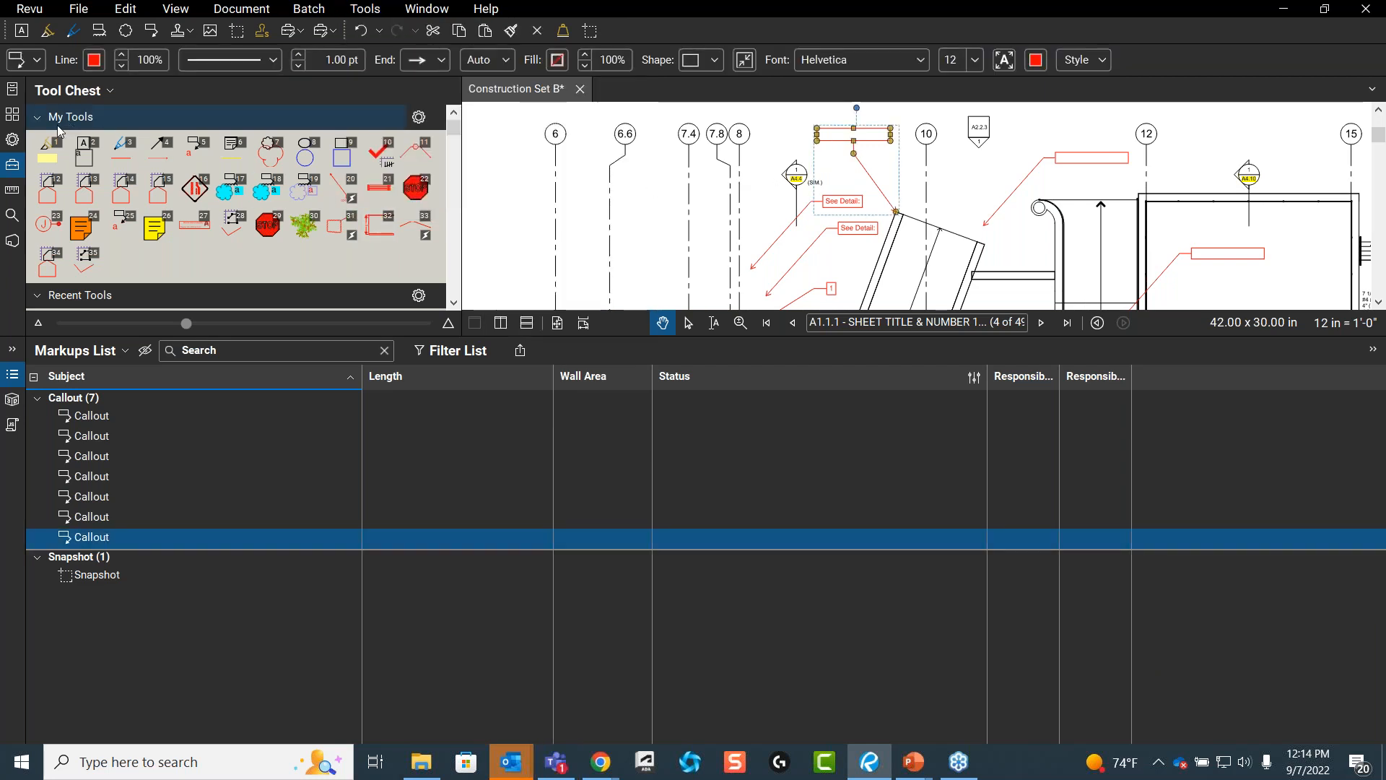
- Show the properties of the empty callout above the curved ramp and look over the available markup tools
click(12, 142)
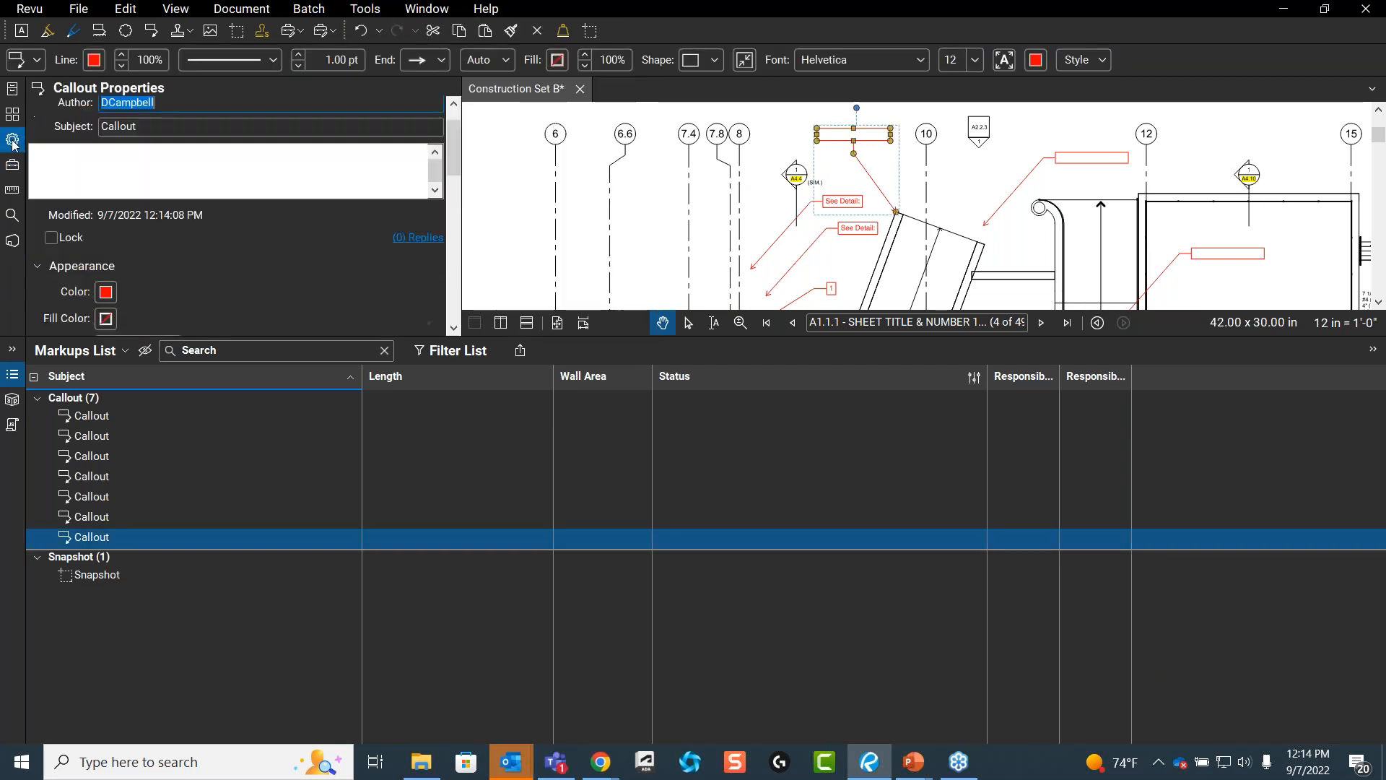
click(365, 9)
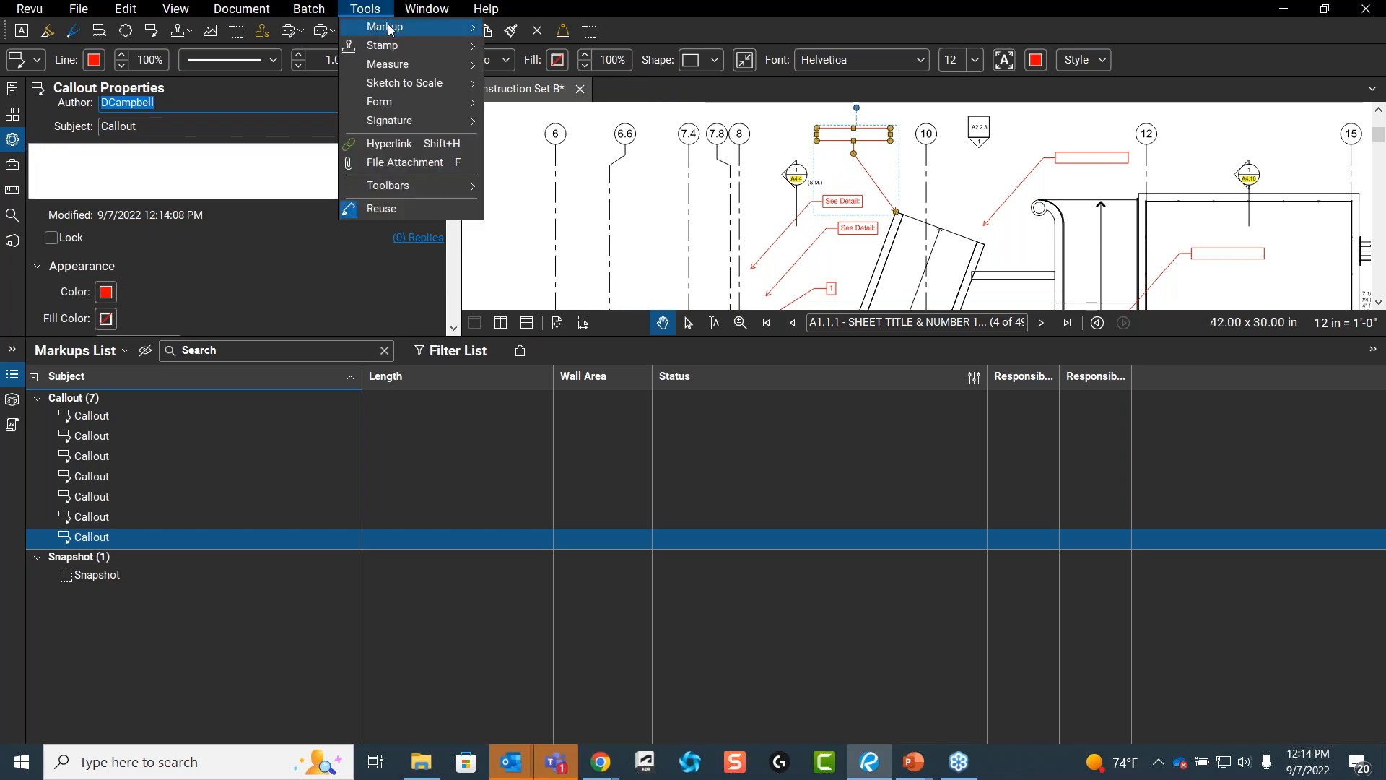
mouse_move(382, 29)
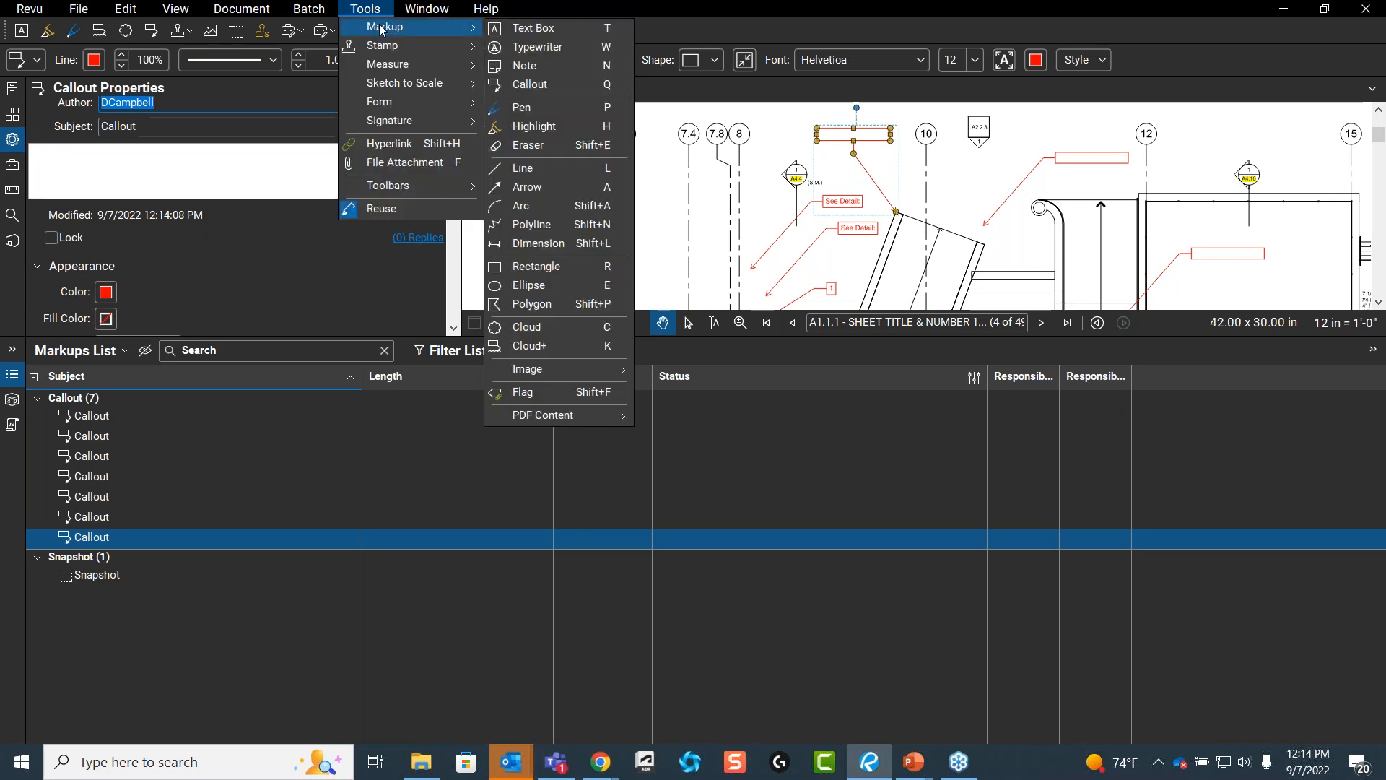
click(882, 218)
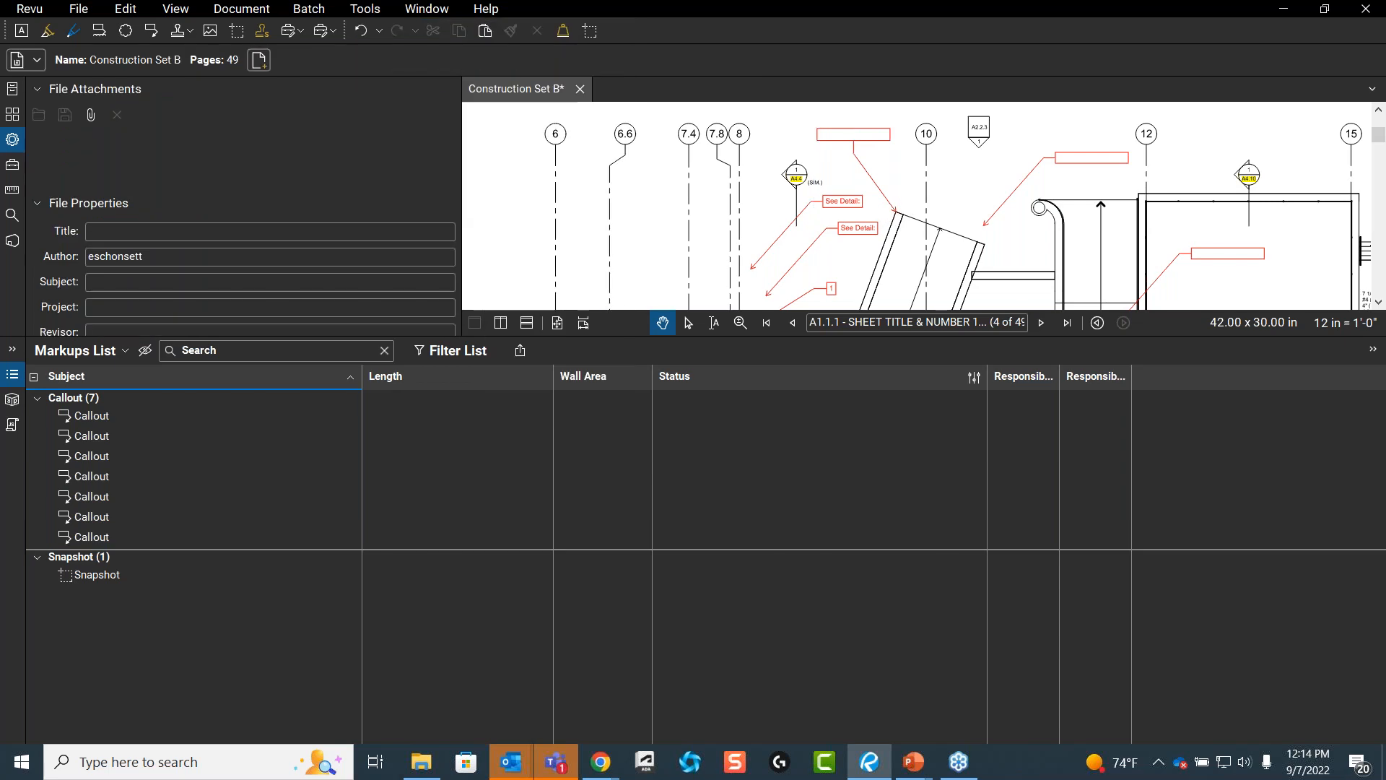
click(885, 192)
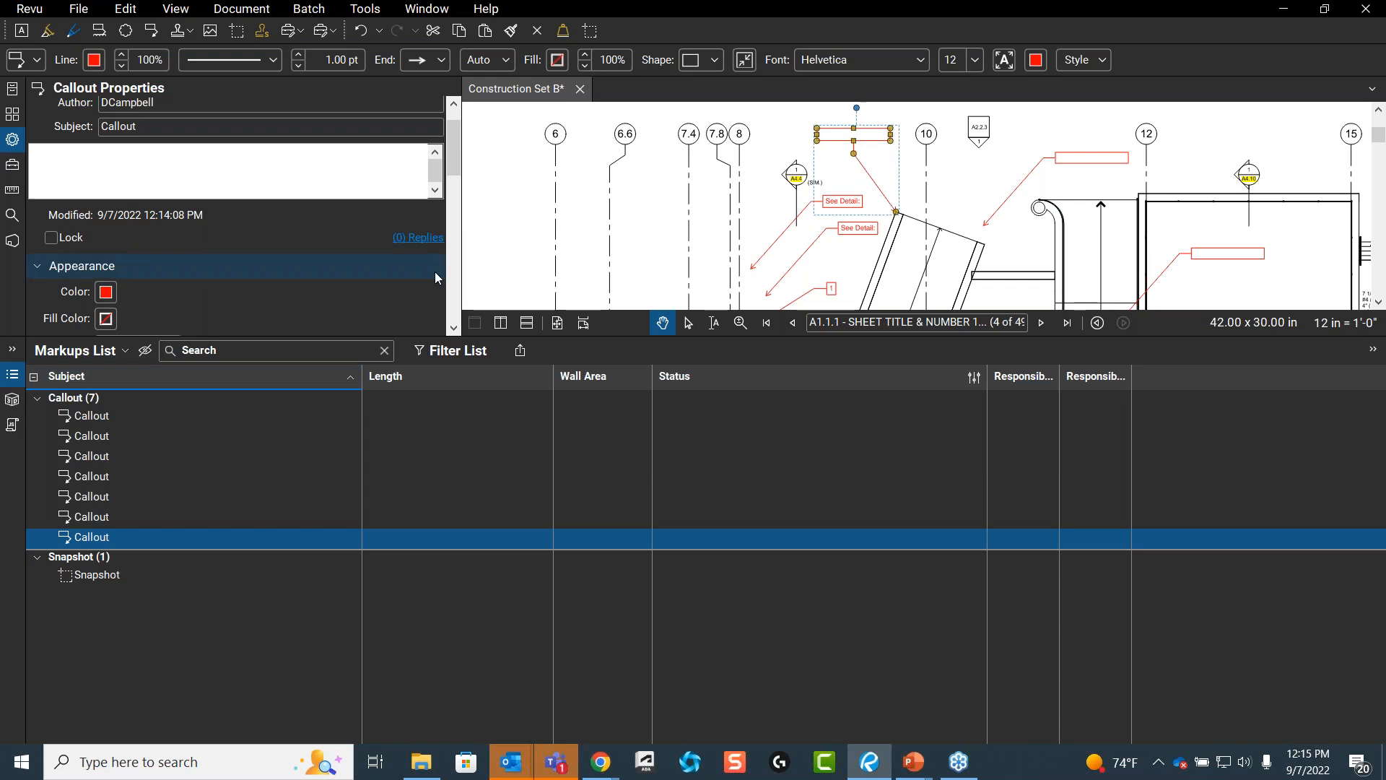
- Hide the Markups List and examine the callout's Subject property, leaving it as it is
click(13, 376)
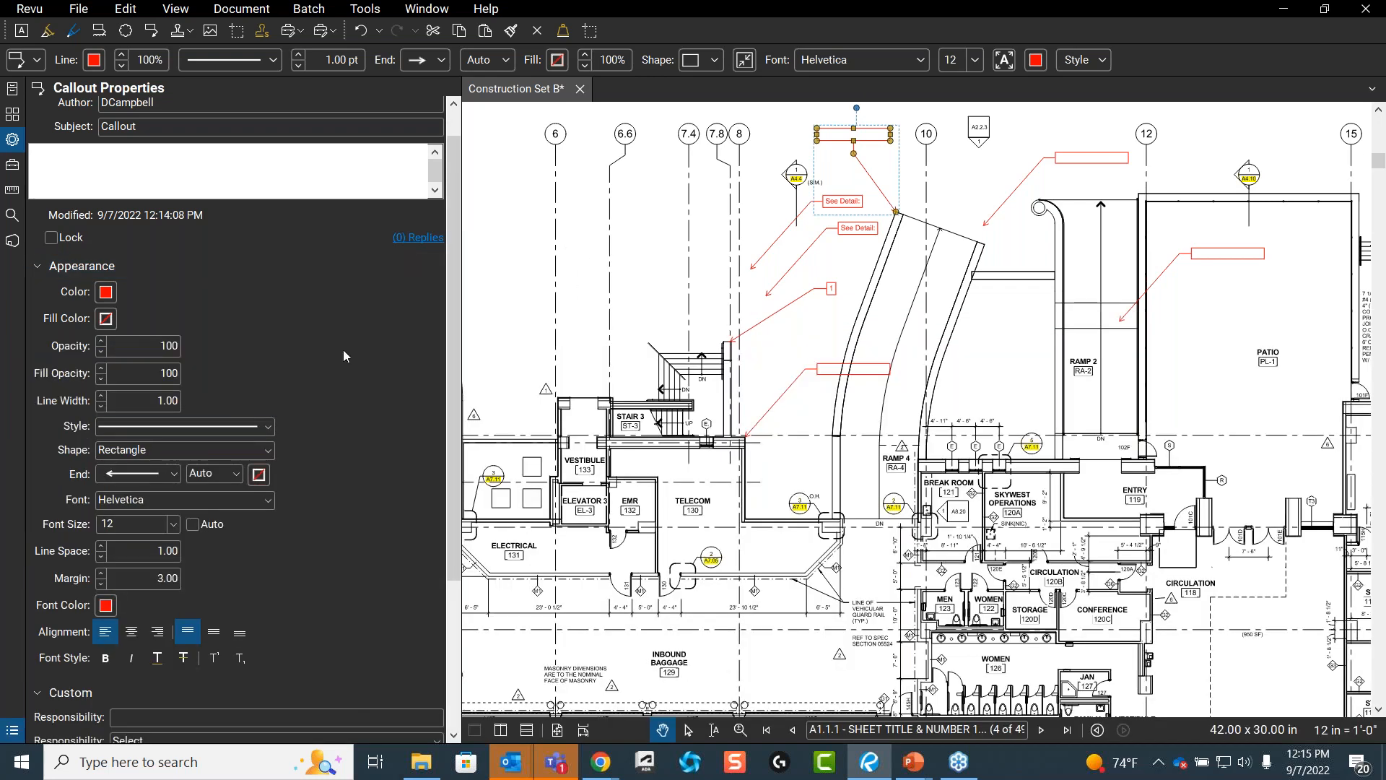
click(162, 126)
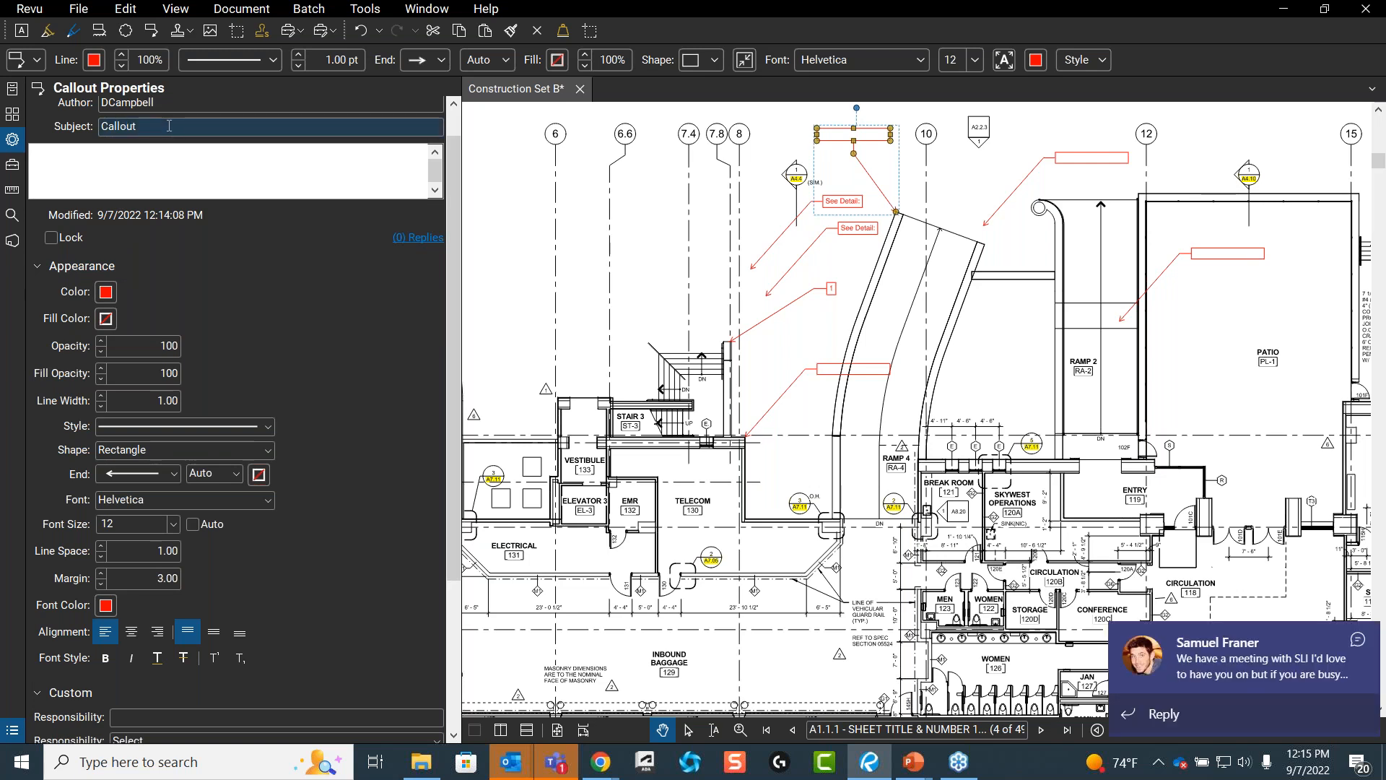
click(1358, 634)
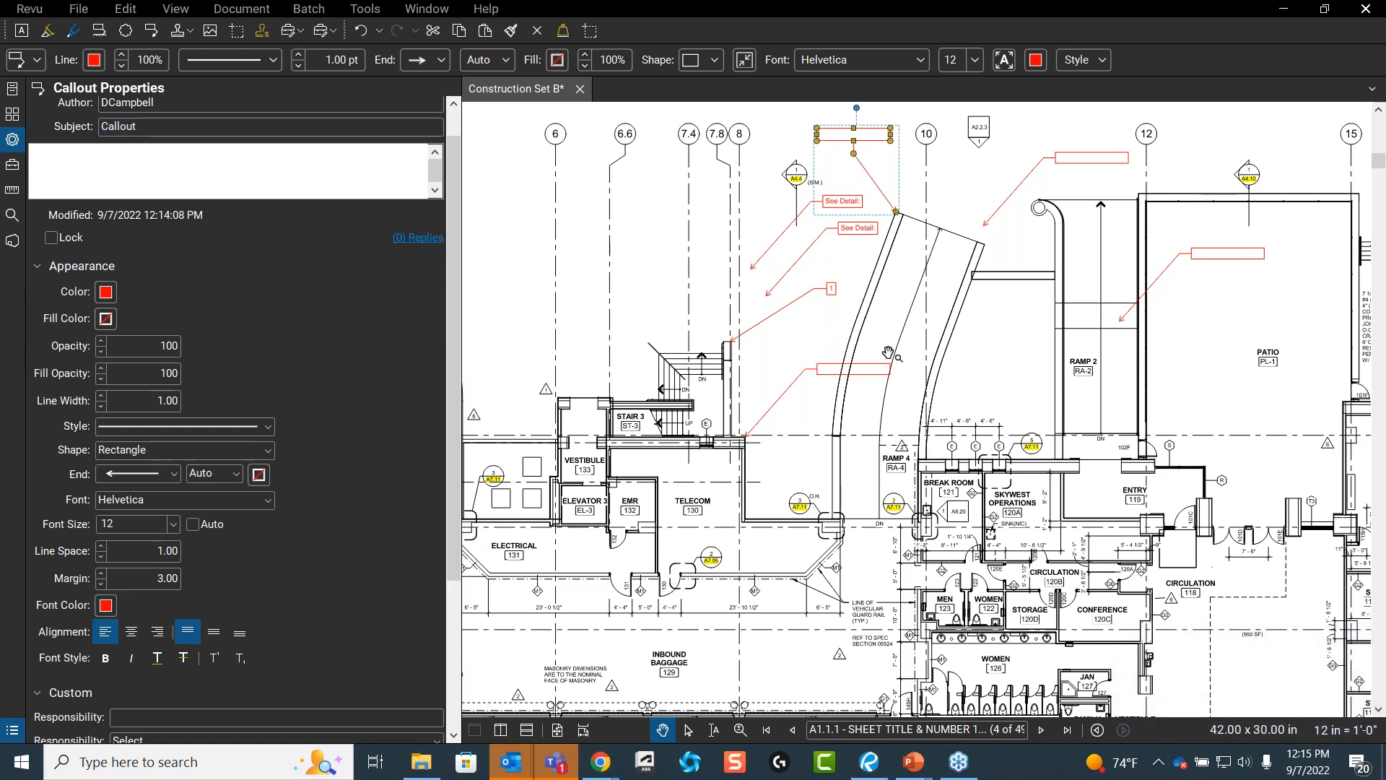
click(245, 126)
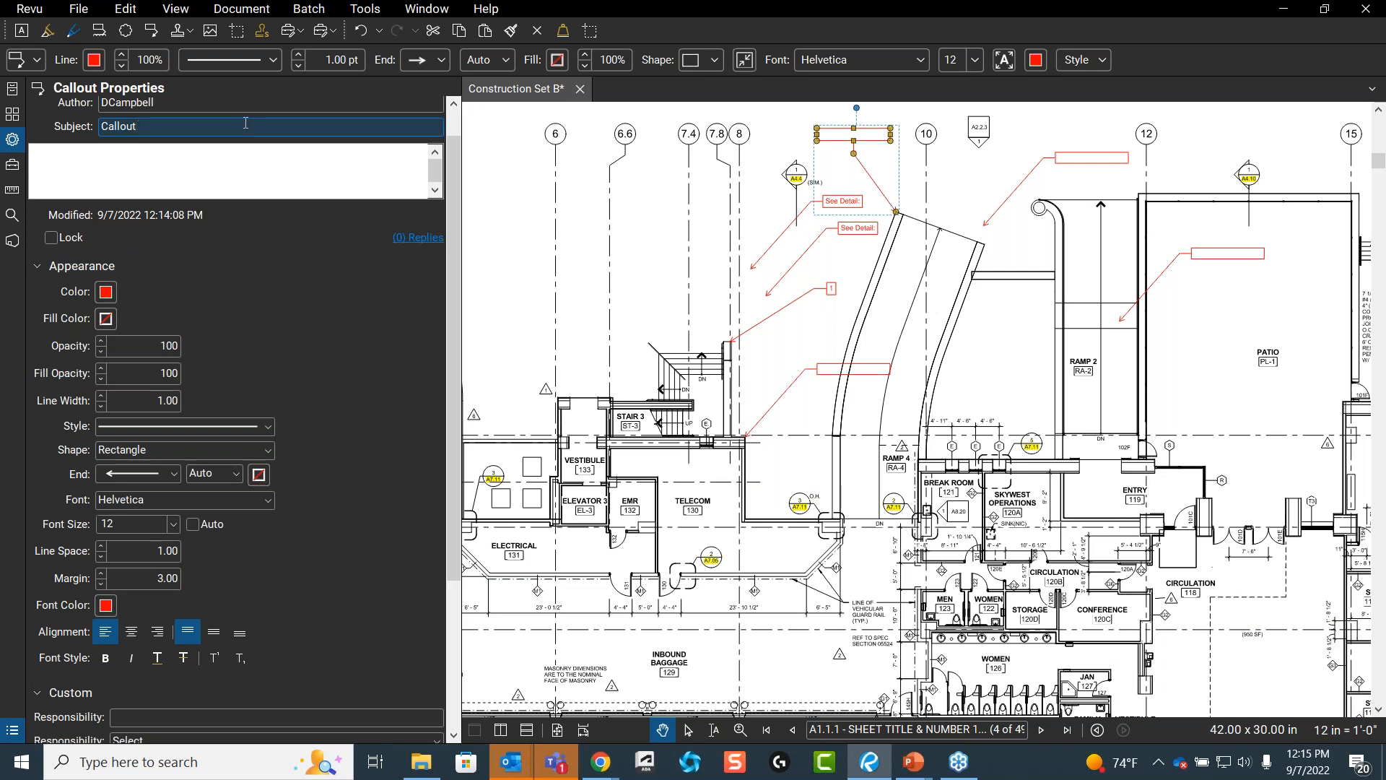
- Browse the Tool Chest's tool sets from General Measurements through the symbol, landscaping and people sets to Landscape Fixtures, examining their subject names
click(12, 165)
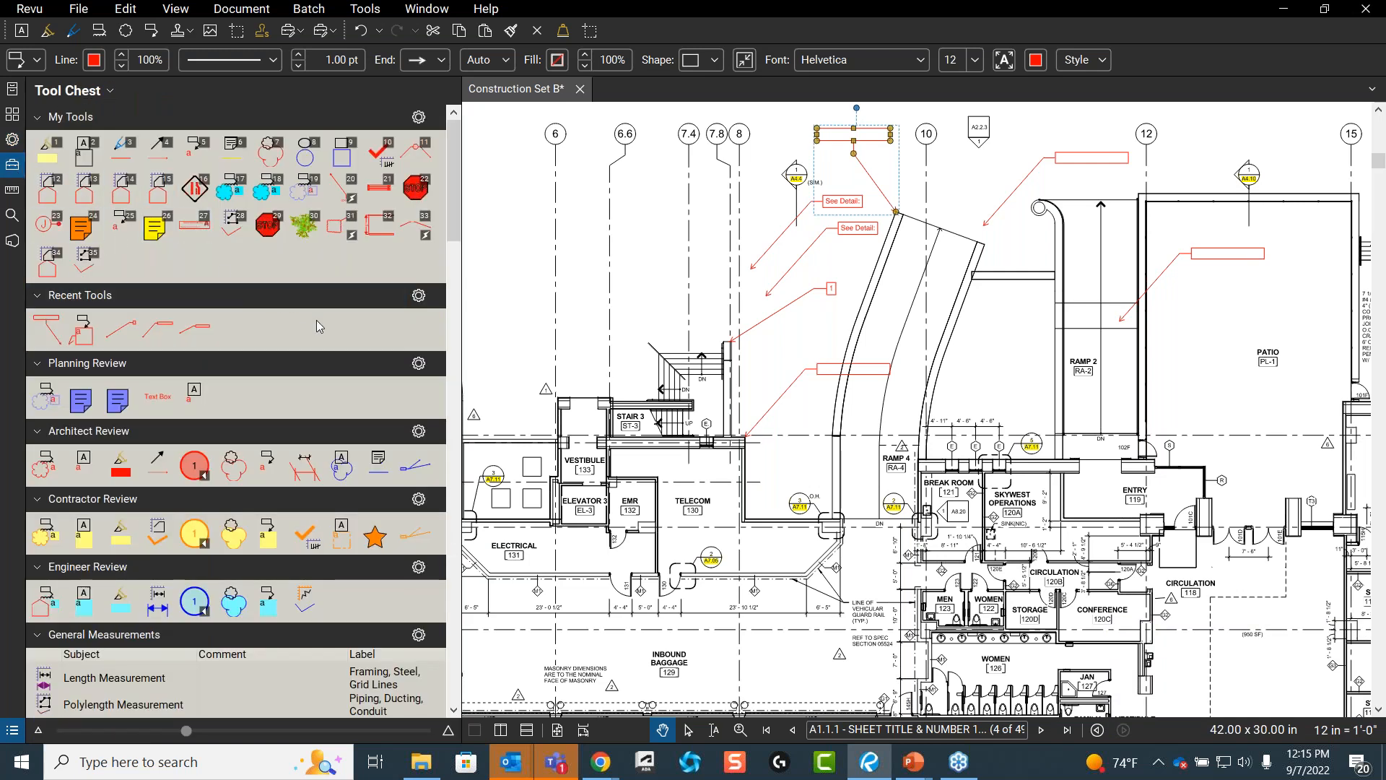
scroll(316, 319, down, 2)
scroll(319, 319, down, 2)
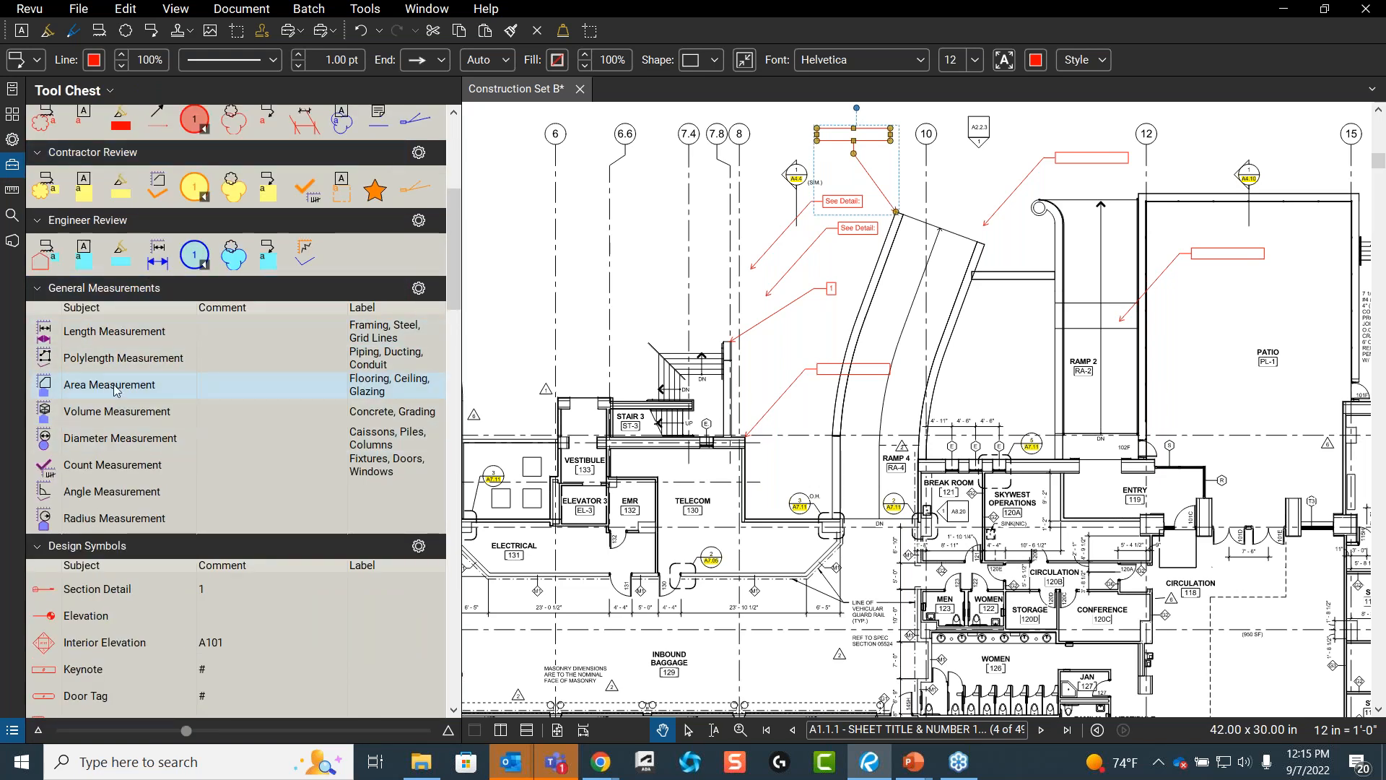
scroll(123, 502, down, 2)
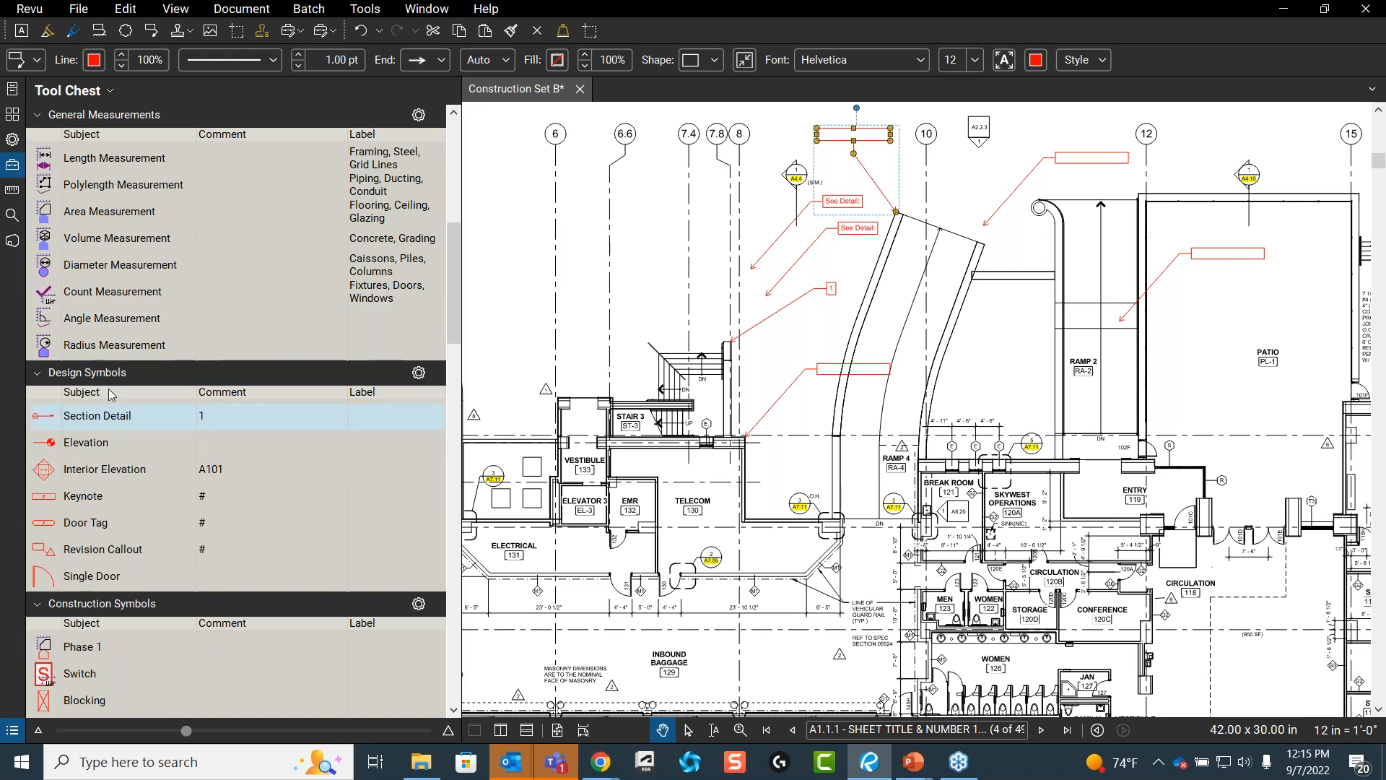
scroll(123, 451, down, 2)
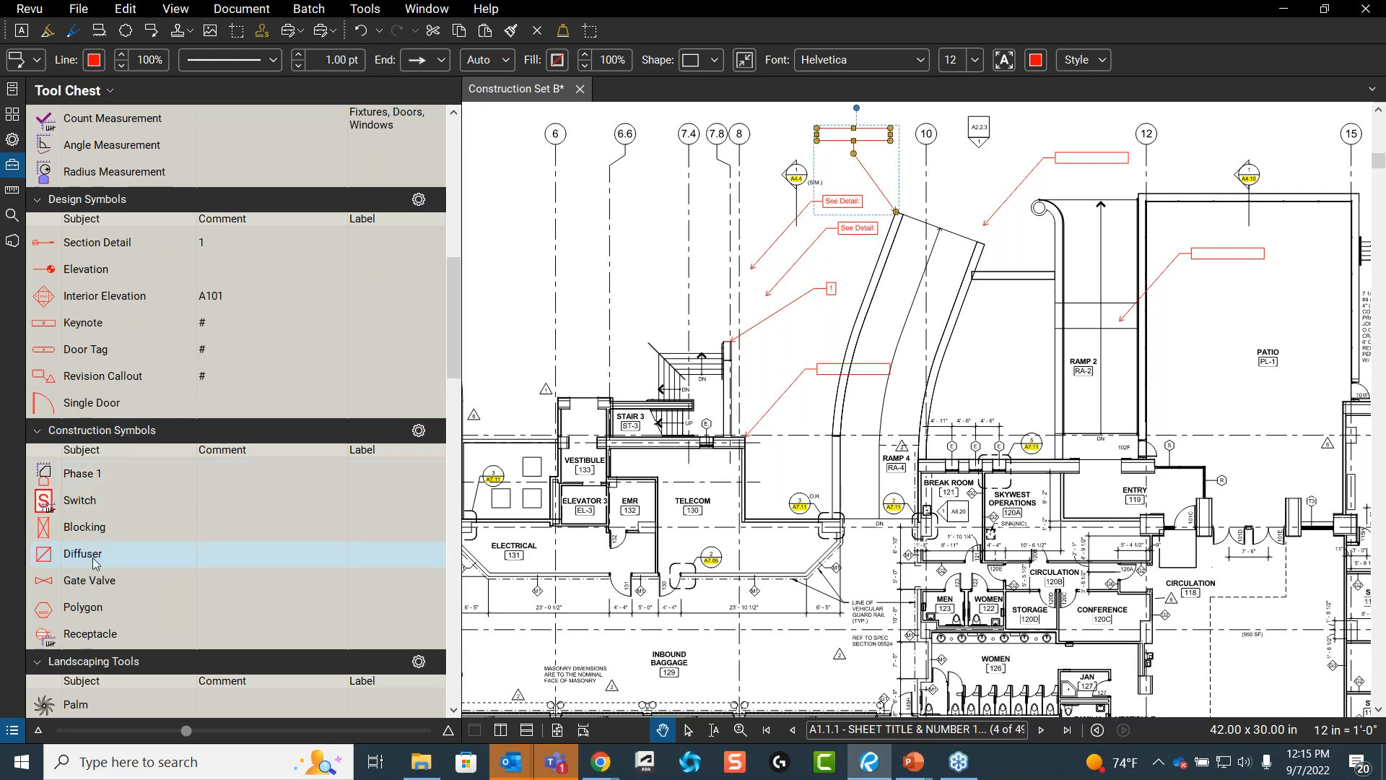
scroll(120, 549, down, 3)
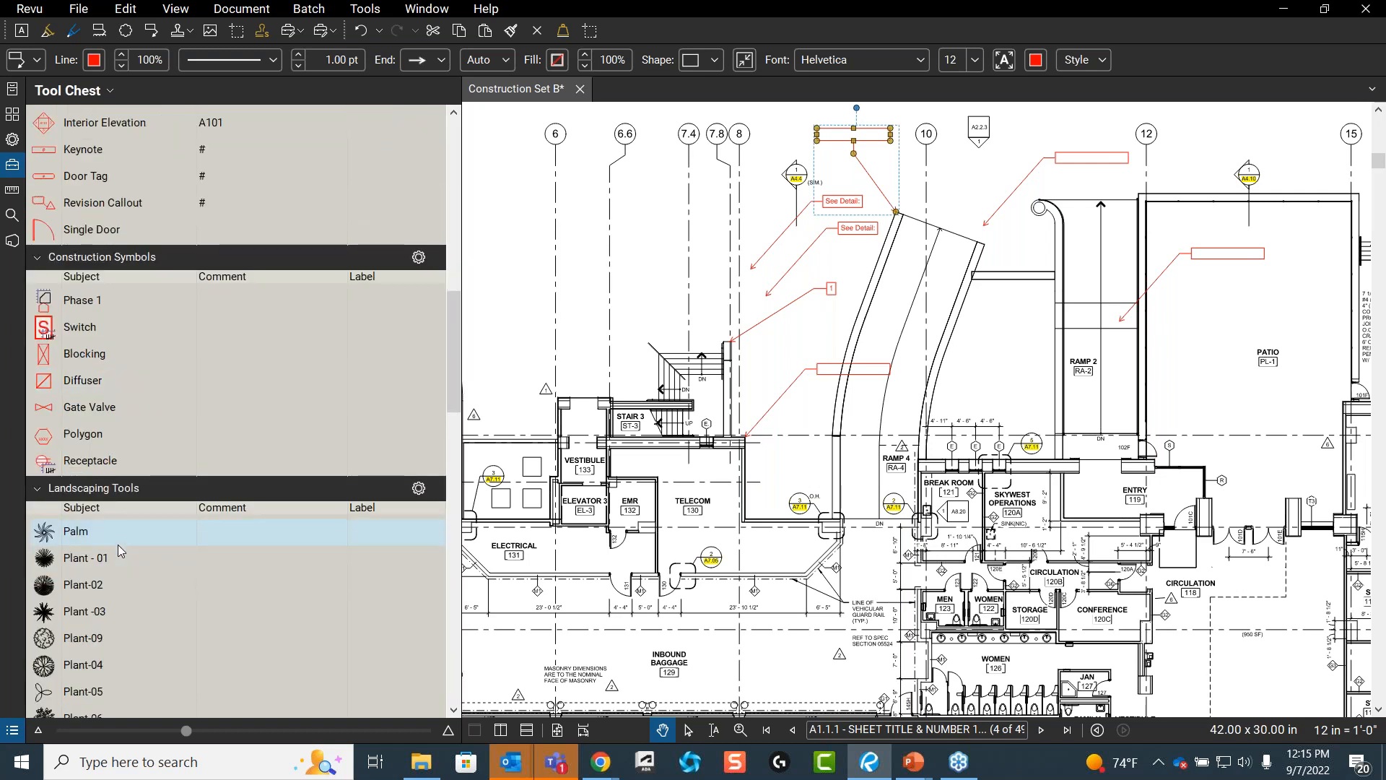
scroll(118, 544, down, 1)
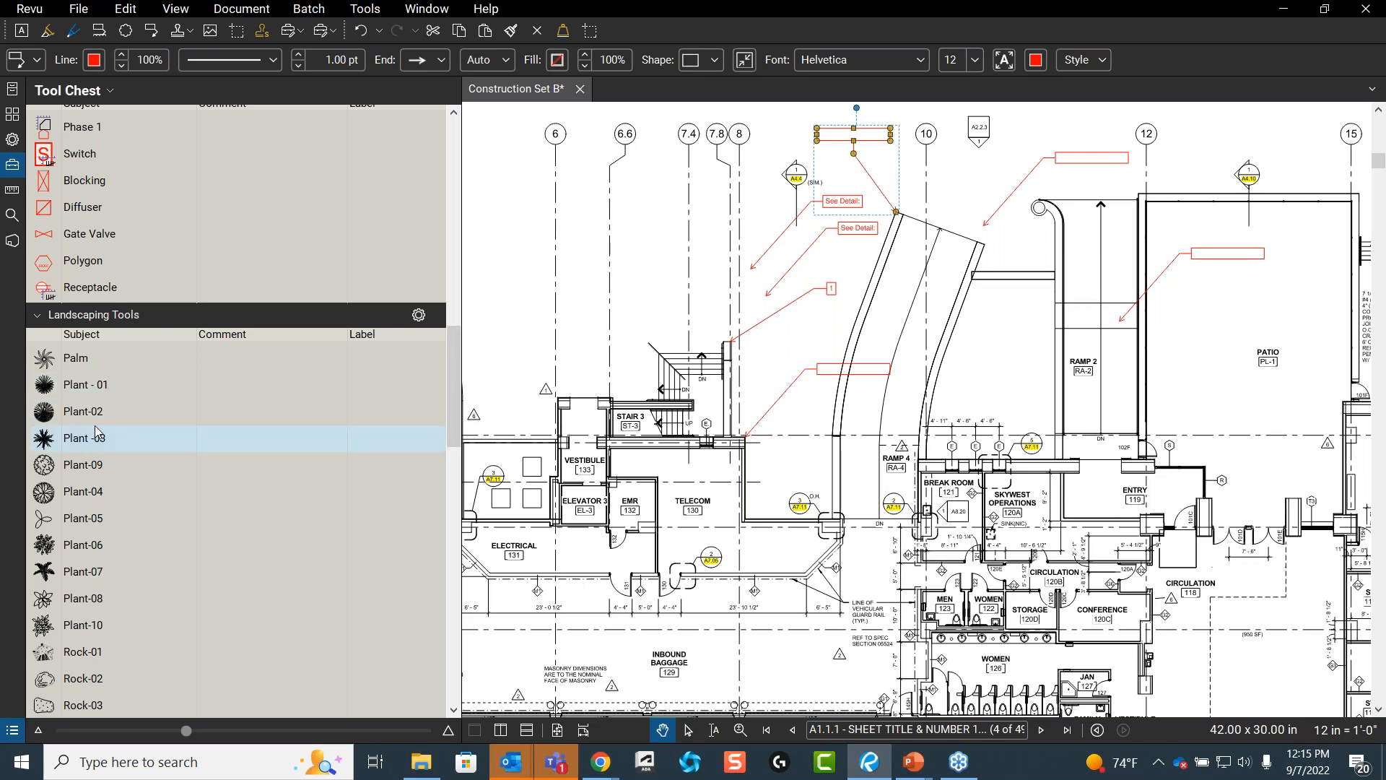
scroll(99, 491, down, 4)
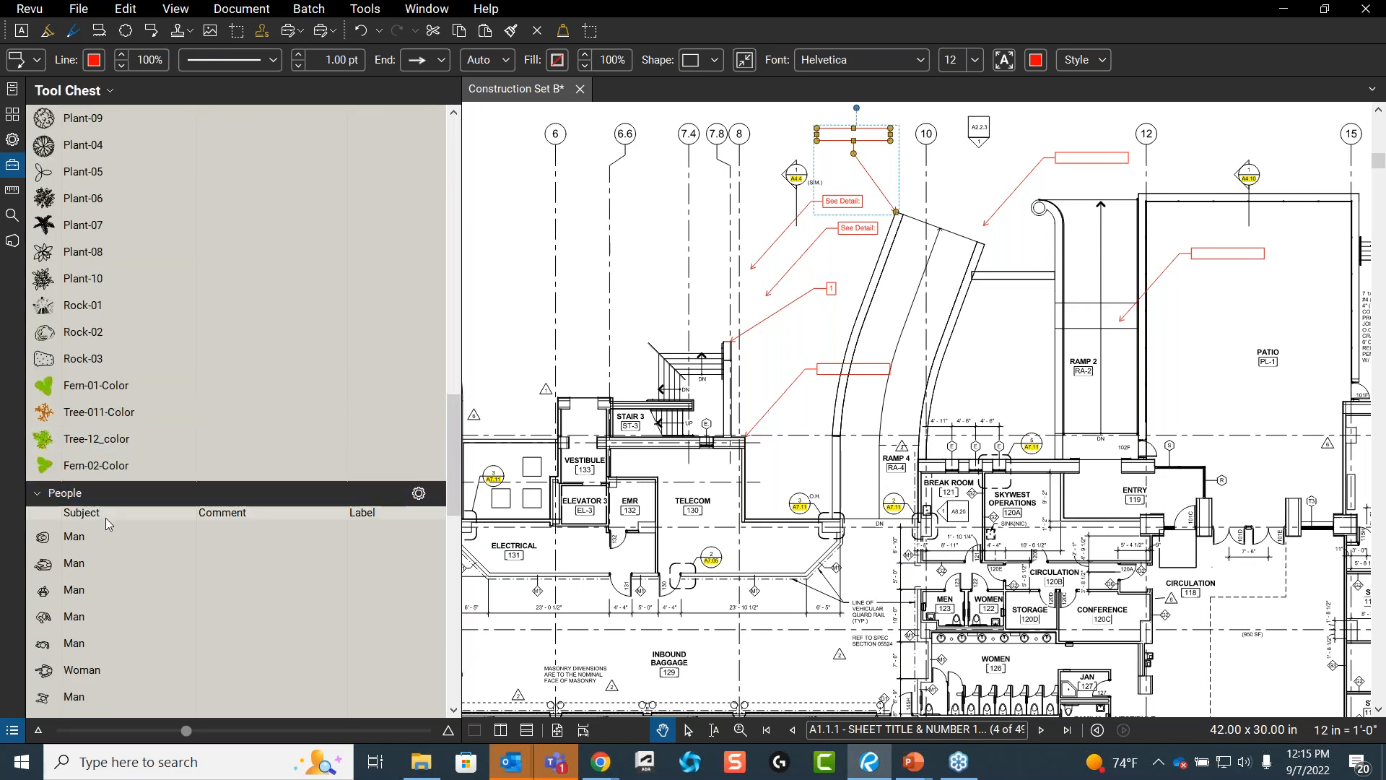
scroll(119, 469, down, 2)
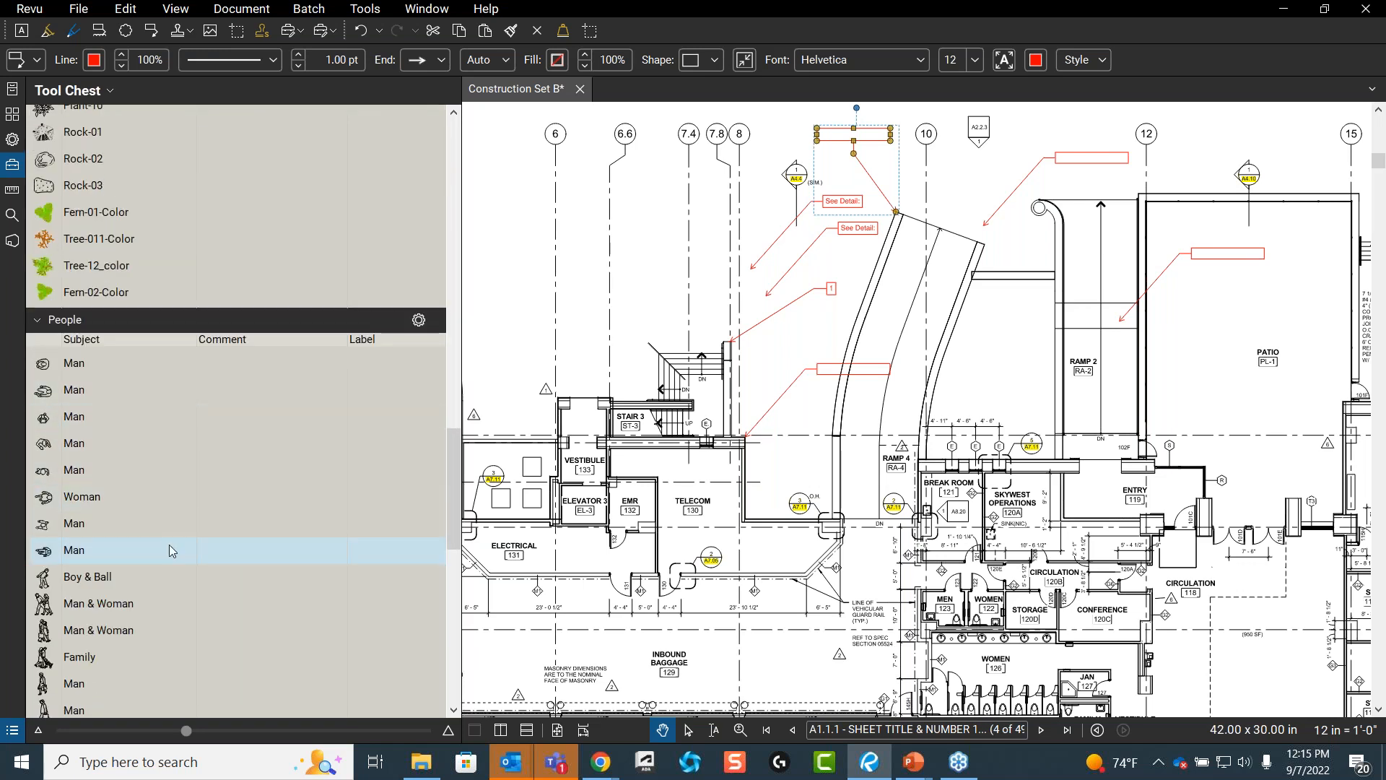
scroll(163, 559, down, 6)
scroll(154, 522, down, 2)
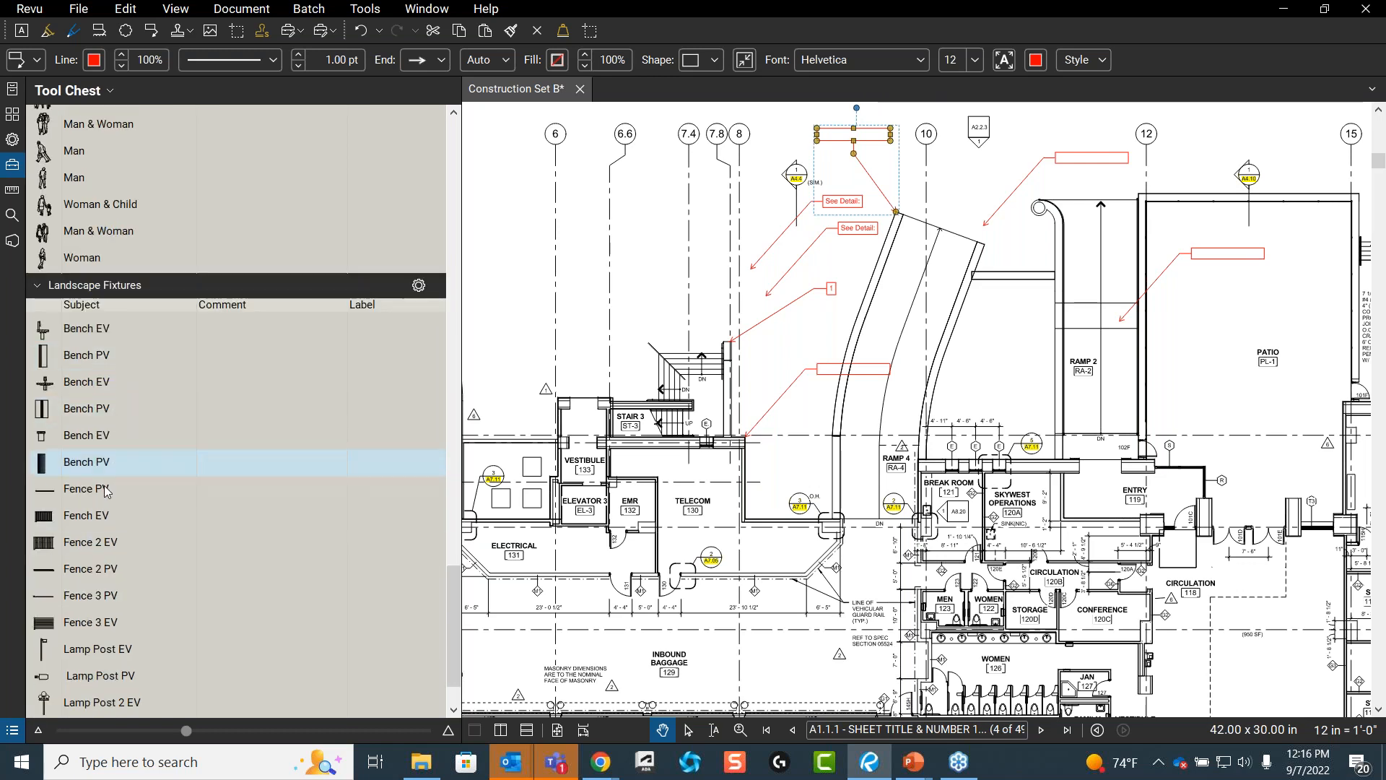
scroll(144, 478, down, 1)
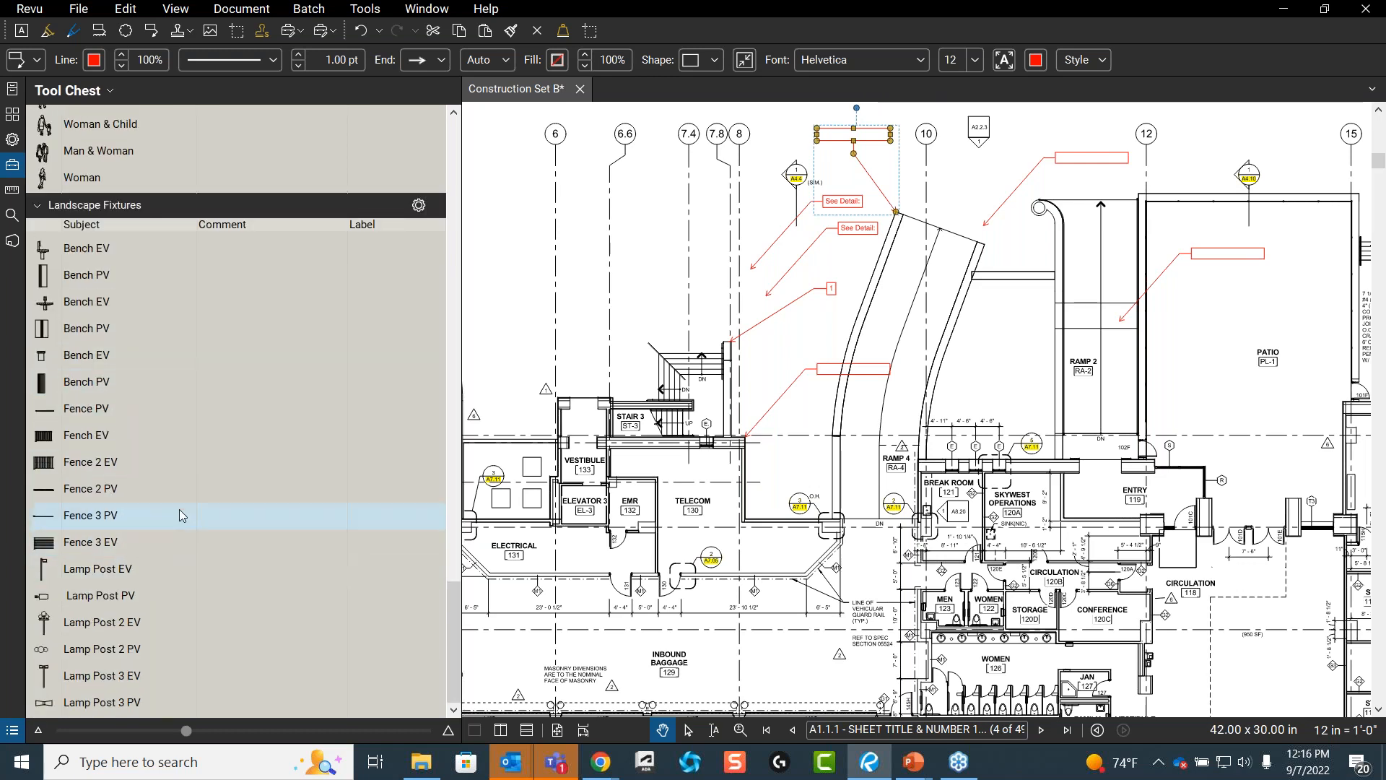
scroll(173, 516, down, 5)
- Display the Engineer Review tool set in Detail view so its tools' subjects are listed
scroll(180, 504, up, 13)
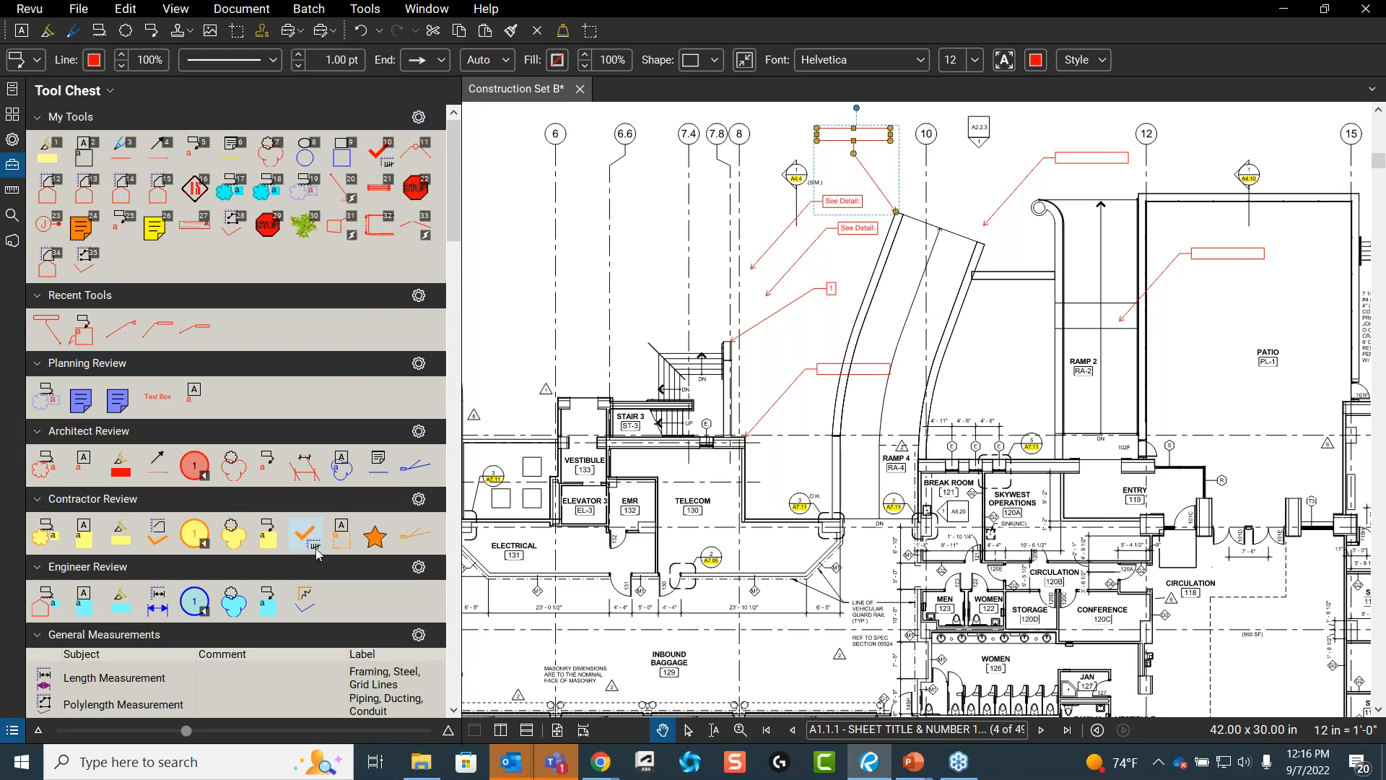
scroll(311, 534, down, 2)
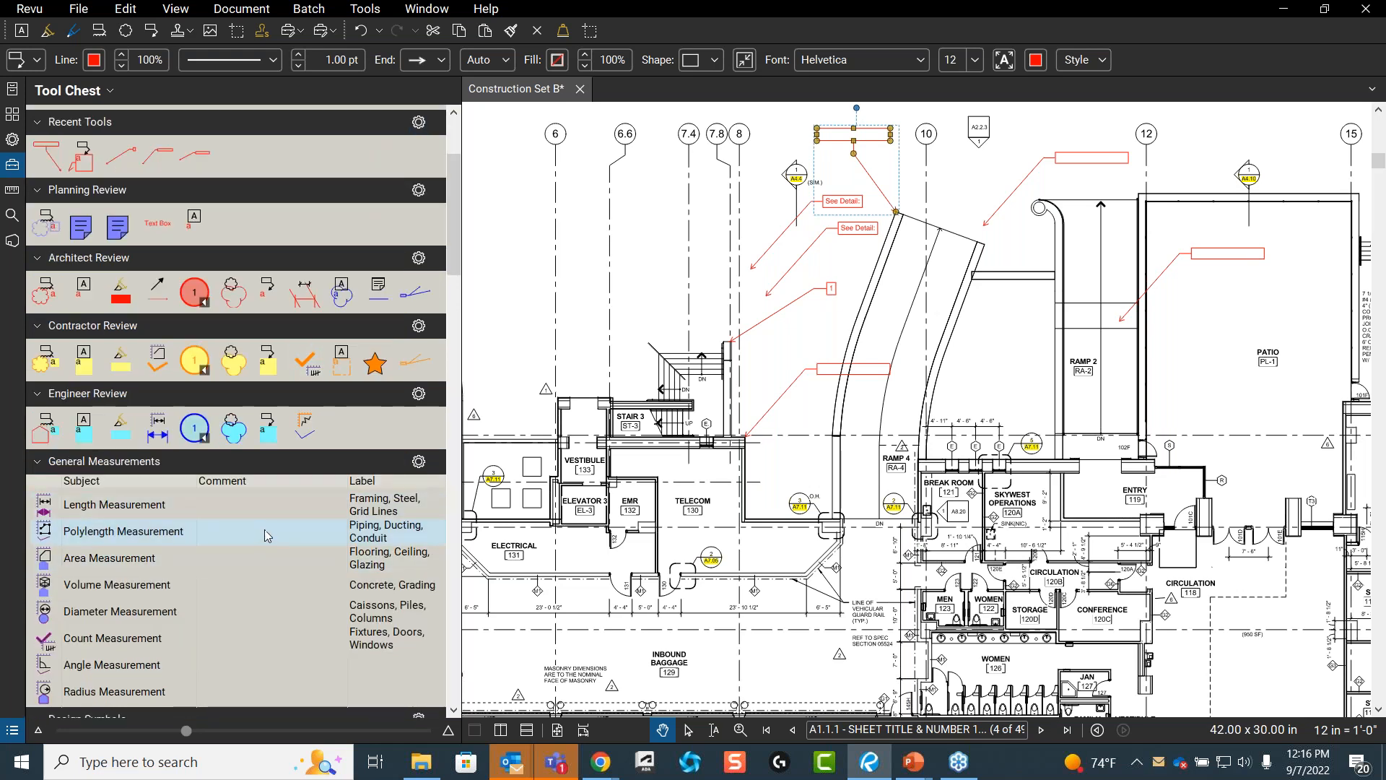
click(418, 393)
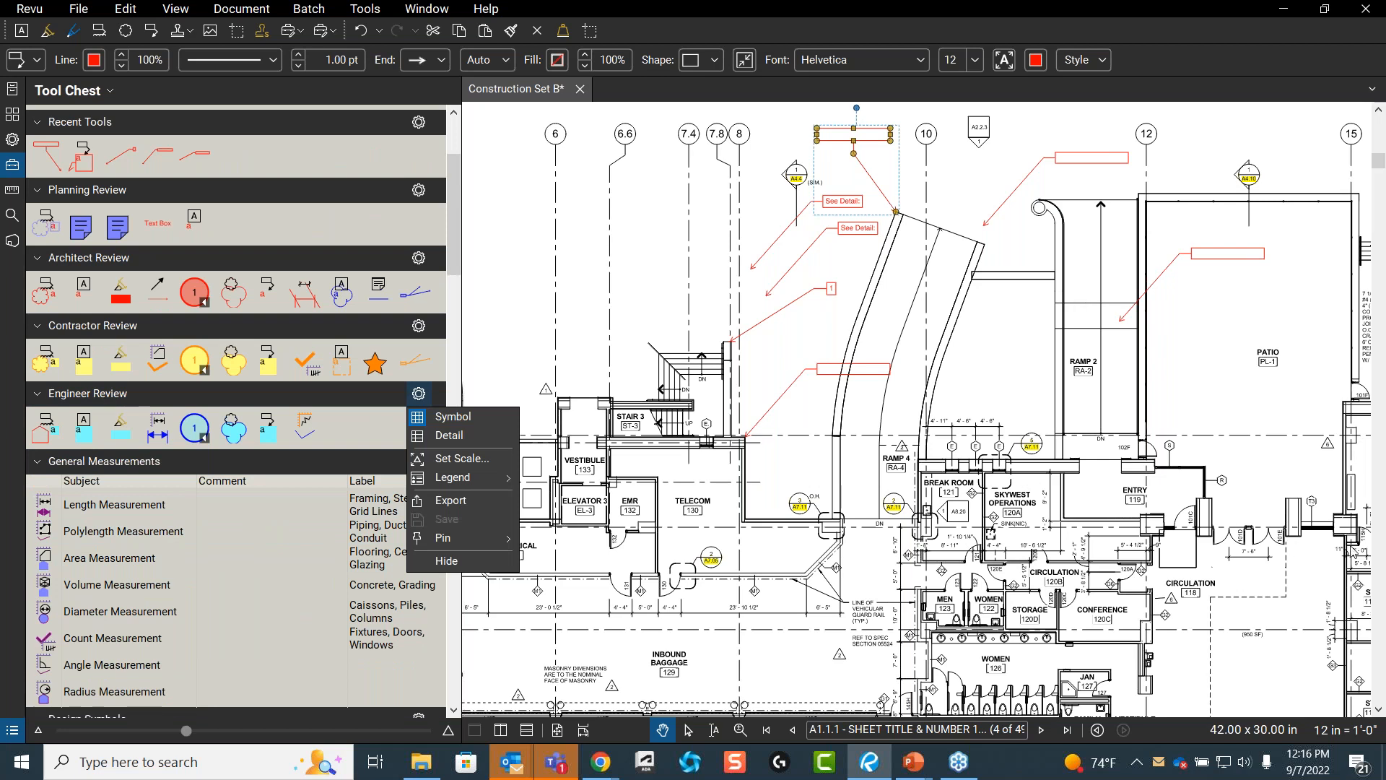
key(Escape)
click(419, 394)
click(446, 439)
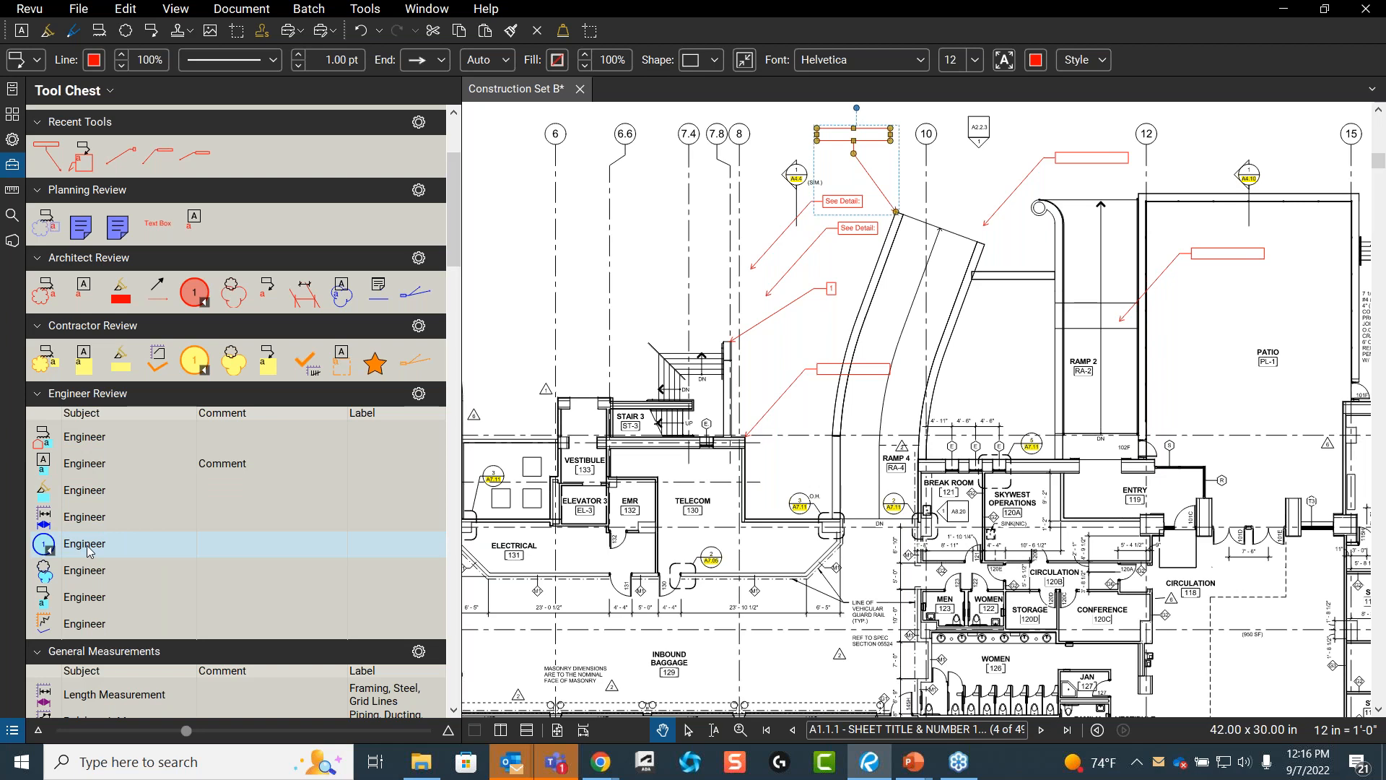
- Draw a five-sided hatched polygon with the Phase 1 tool between grid lines 6 and 7.4, above Stair 3
click(85, 437)
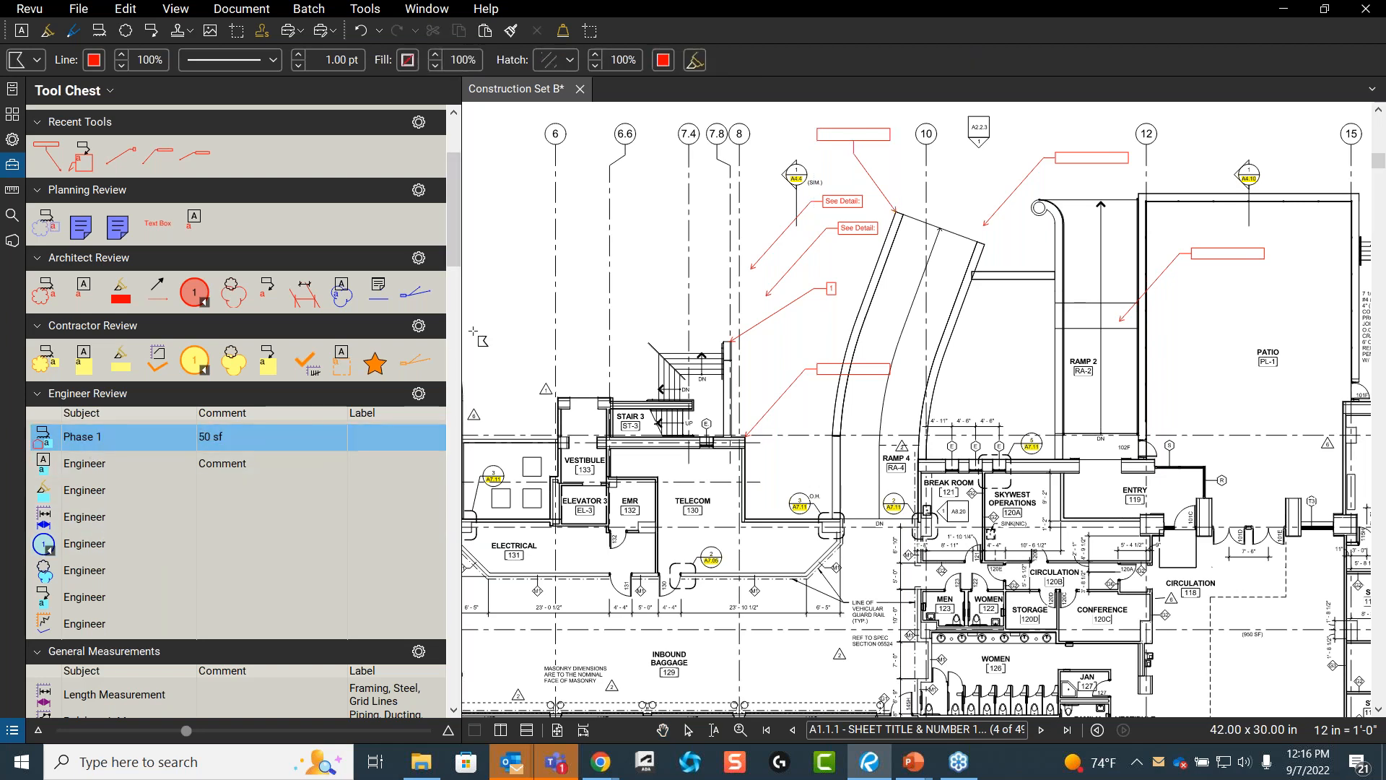
click(555, 355)
click(496, 282)
click(578, 247)
click(666, 283)
click(609, 340)
click(556, 354)
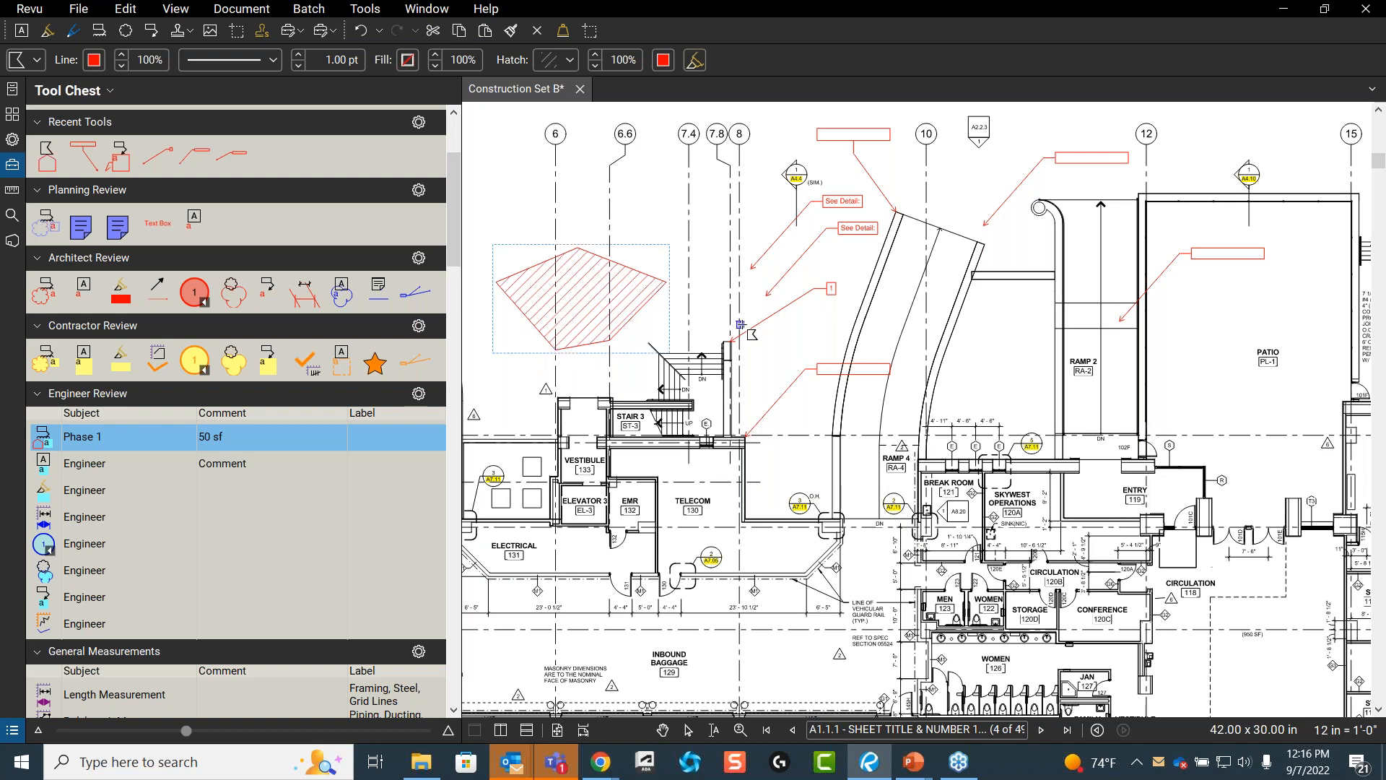
- Show the Markups List and select the hatched Phase 1 polygon on the drawing
click(12, 730)
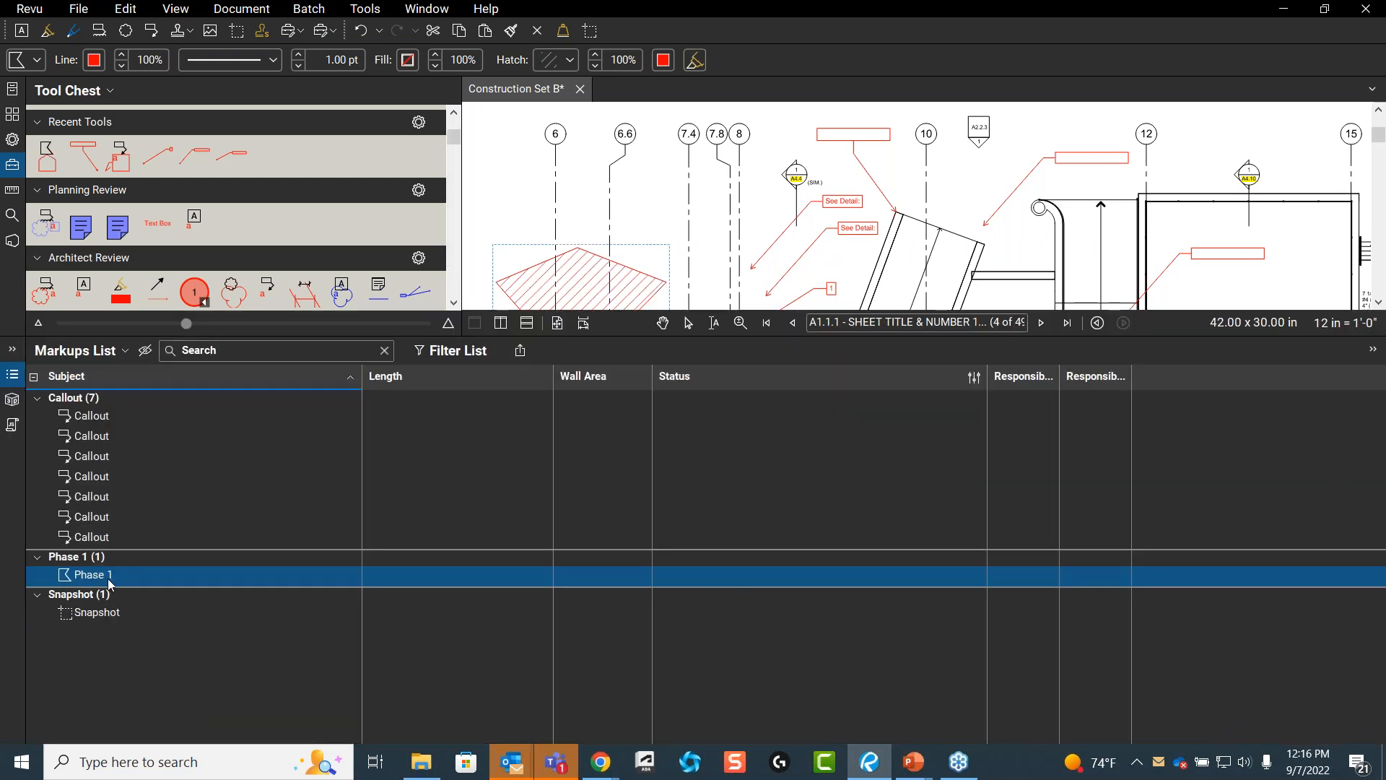
key(Escape)
click(601, 272)
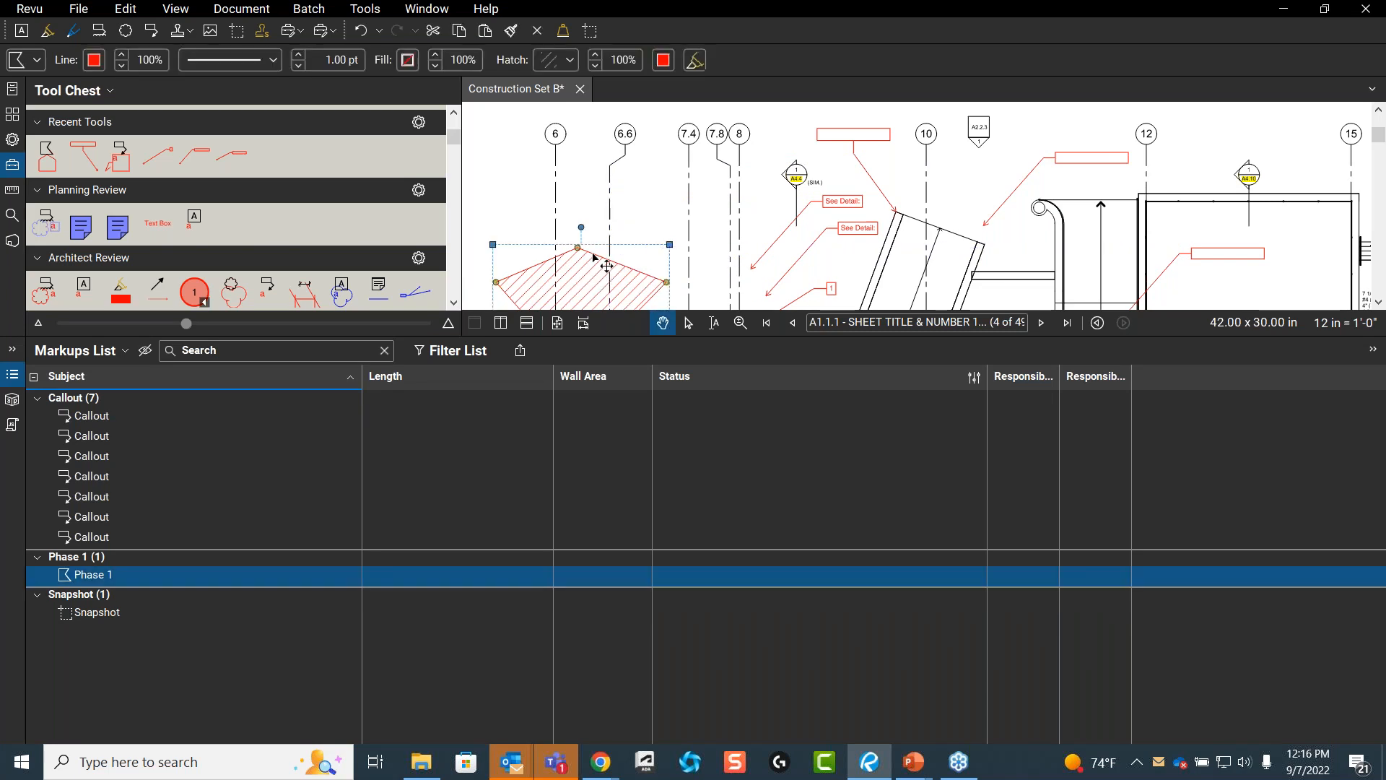
- Draw a highlight stroke across grid lines 6 and 6.6, above the hatched polygon, with the Engineer Review highlighter
scroll(386, 239, down, 3)
scroll(300, 210, down, 5)
scroll(207, 213, up, 3)
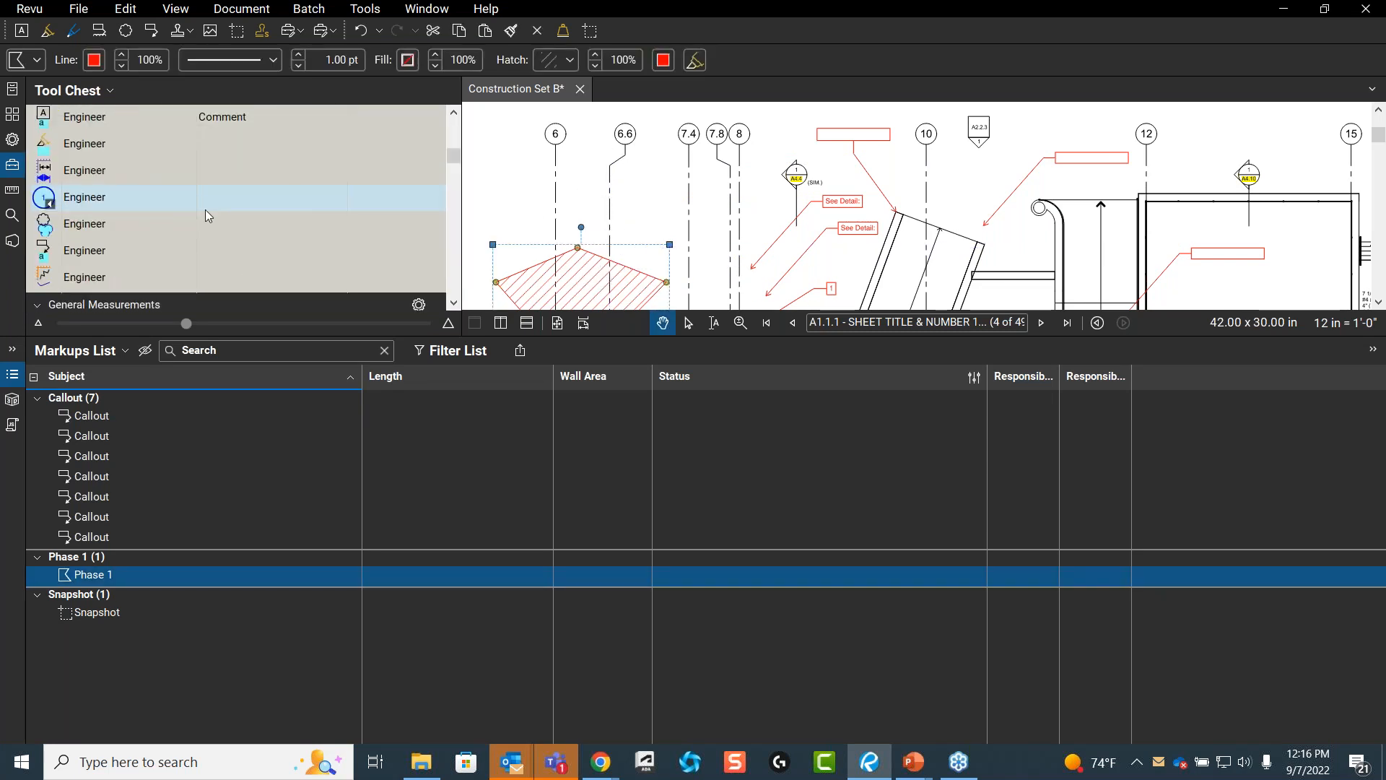
click(94, 149)
drag(511, 178, 633, 187)
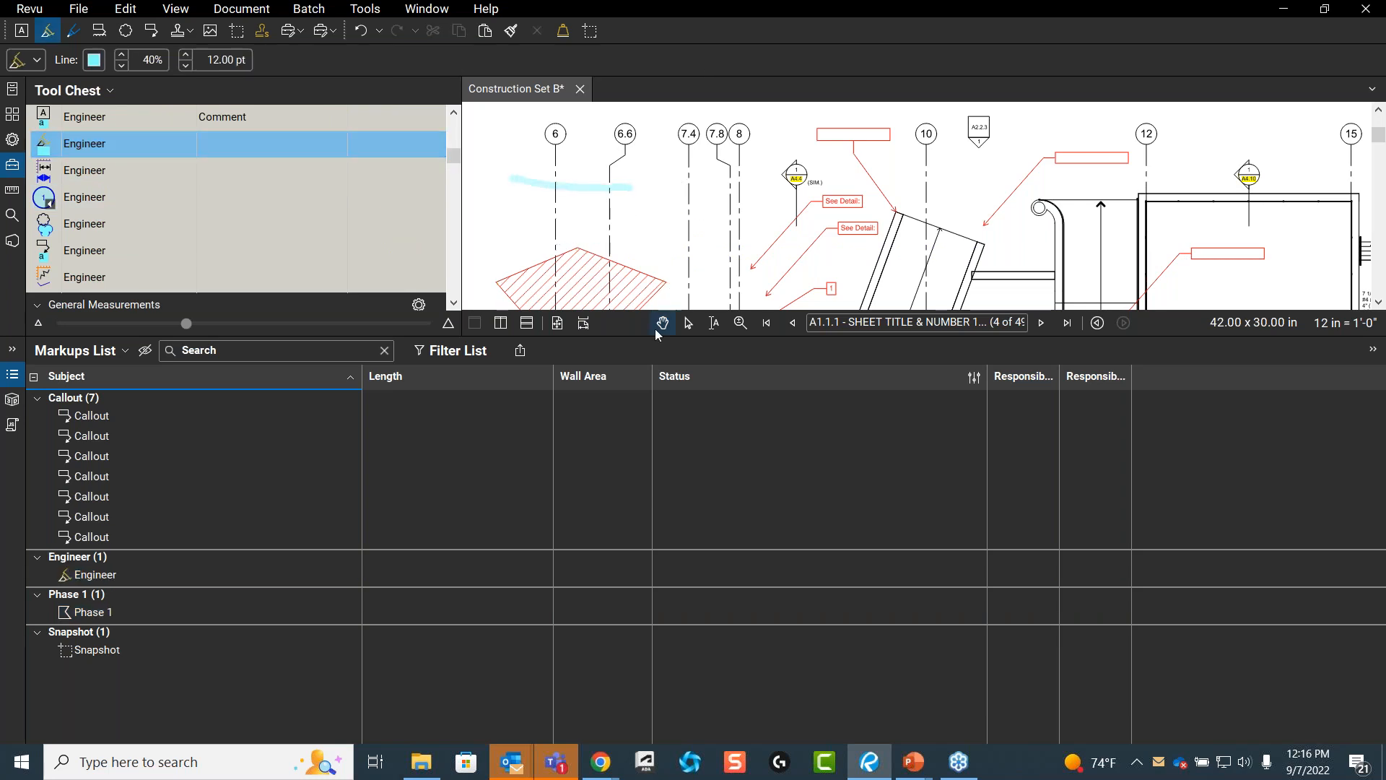
key(Escape)
click(584, 189)
- Add a length measurement between grid lines 6 and 6.6 with the Engineer Review length tool
click(424, 170)
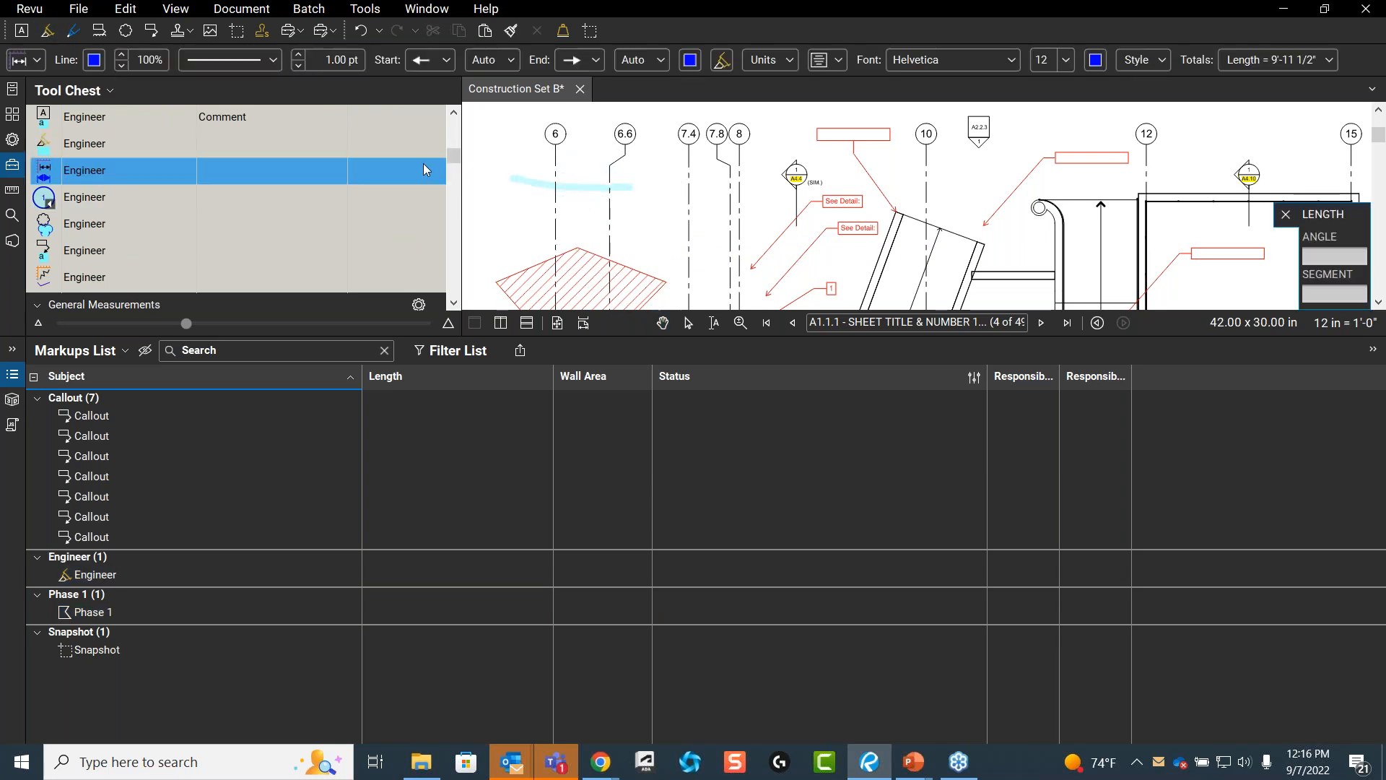
click(555, 155)
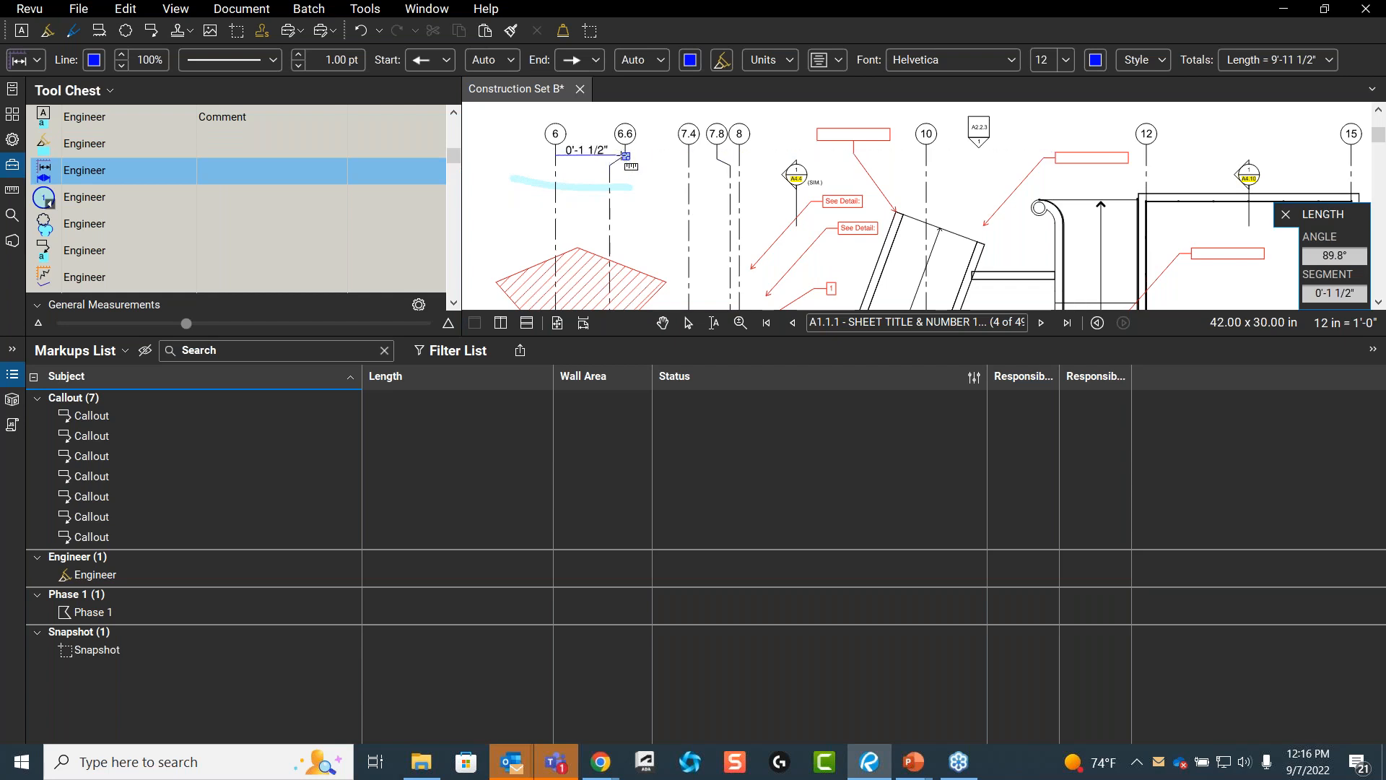
click(625, 155)
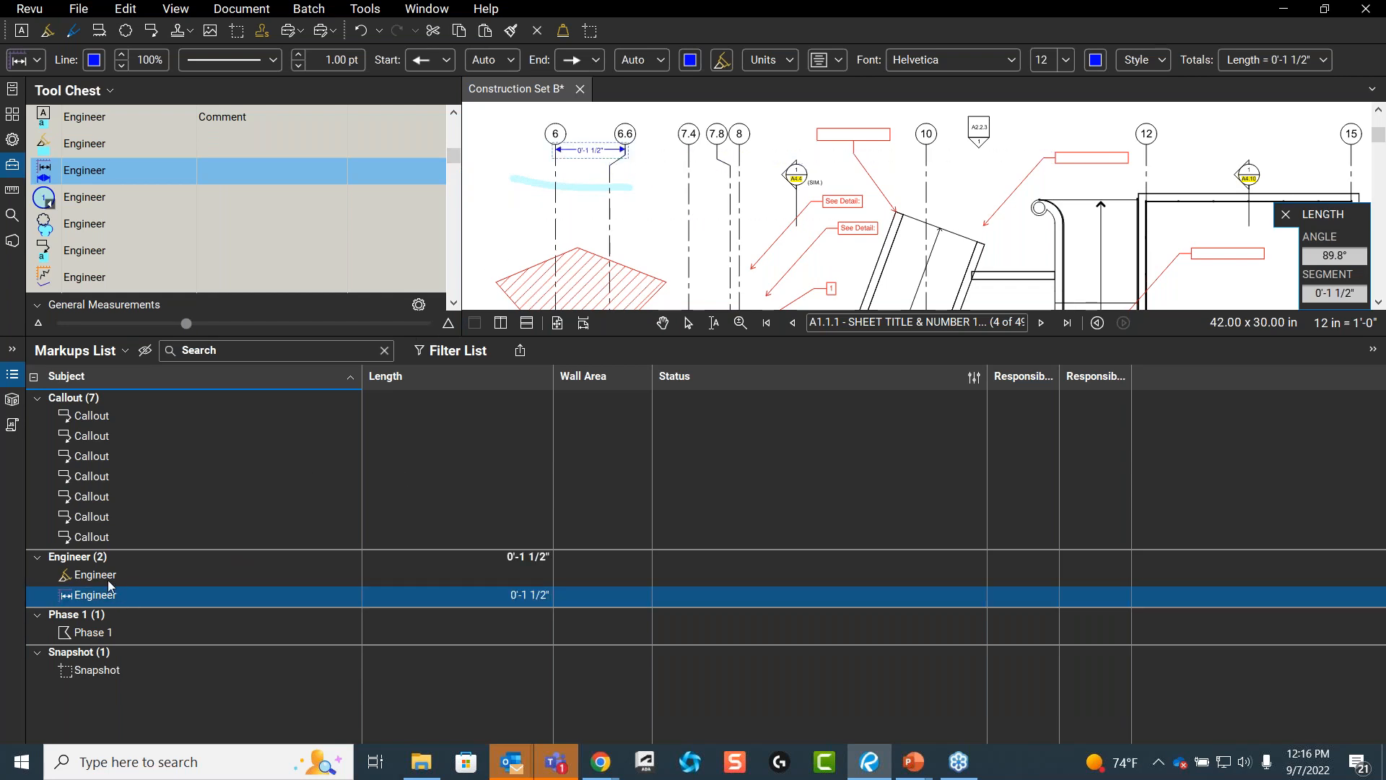
key(Escape)
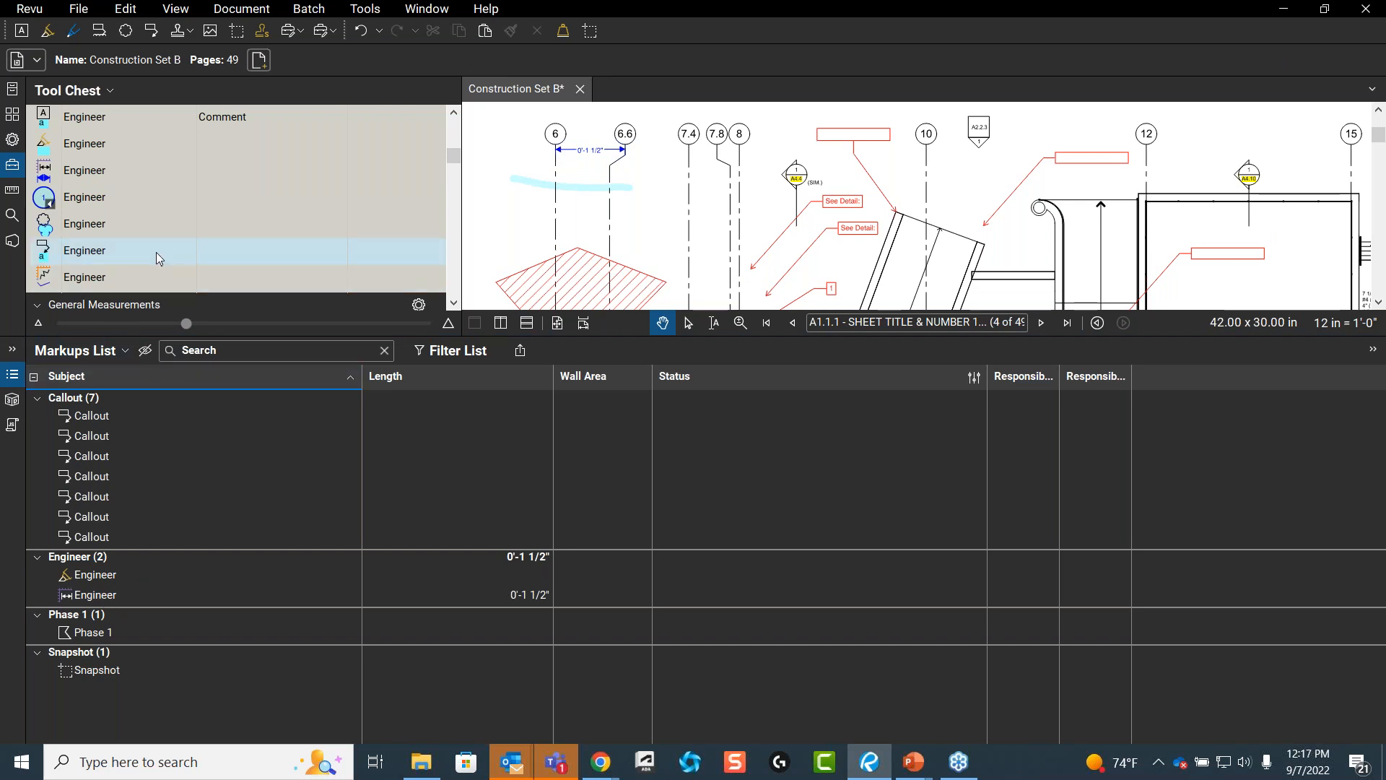
- Reduce the Markups List's height and look over the General Measurements, Design Symbols and upper tool sets
drag(259, 336, 275, 614)
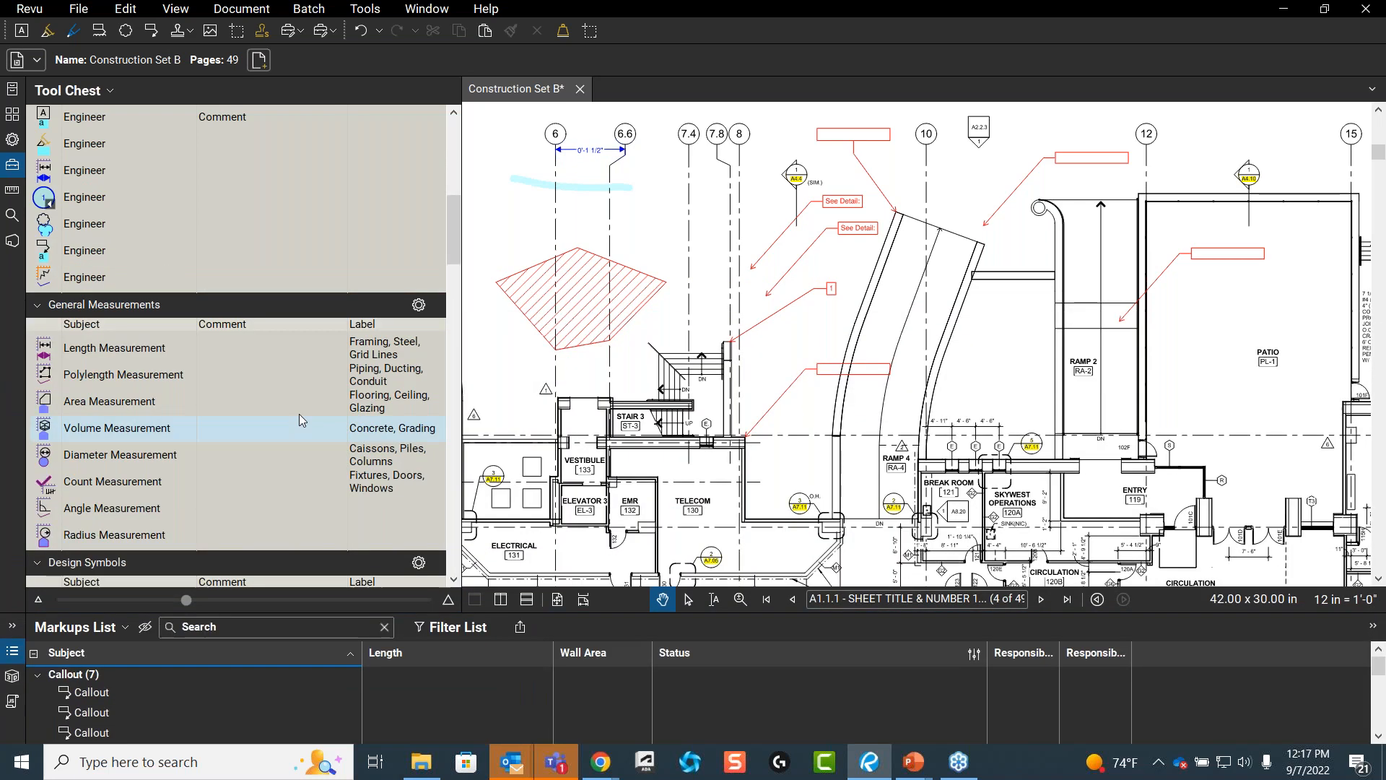
scroll(192, 448, down, 3)
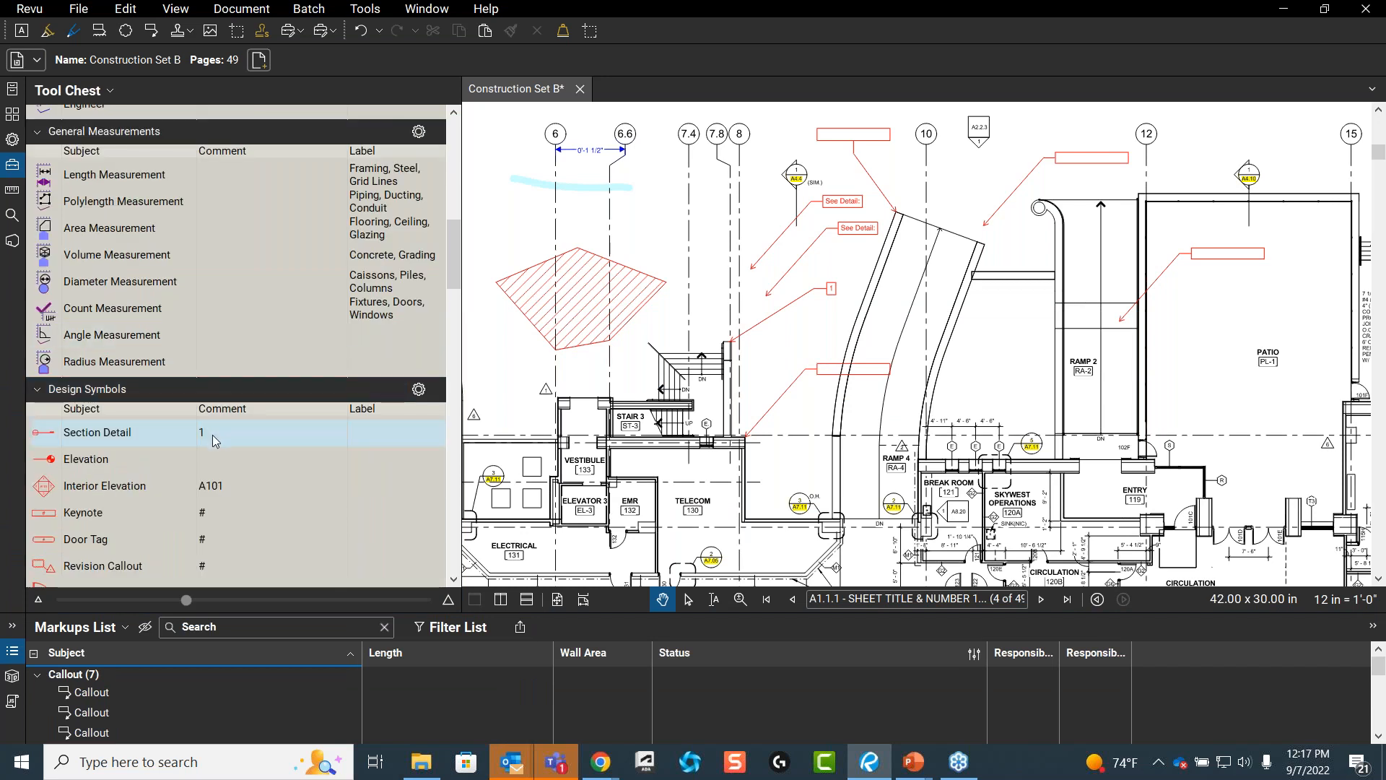
scroll(212, 434, up, 5)
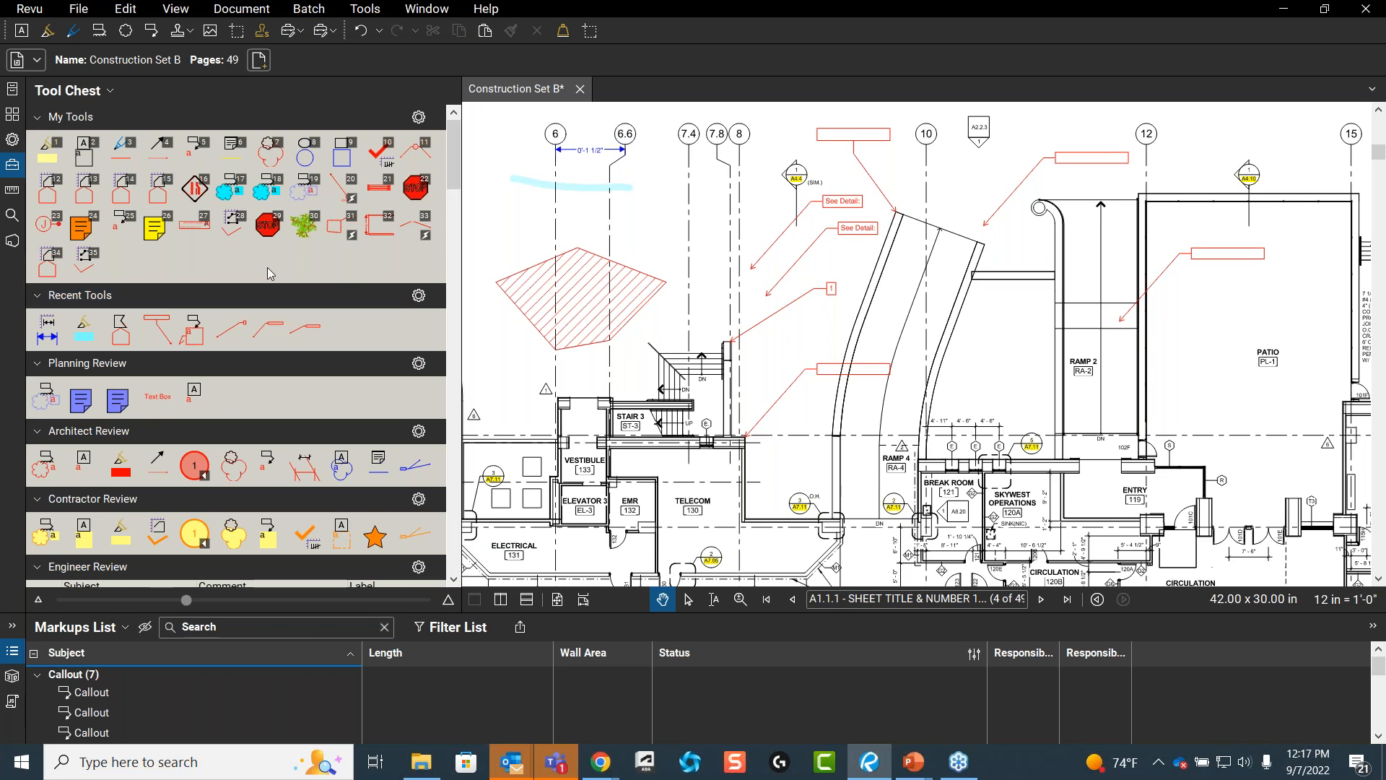
click(258, 334)
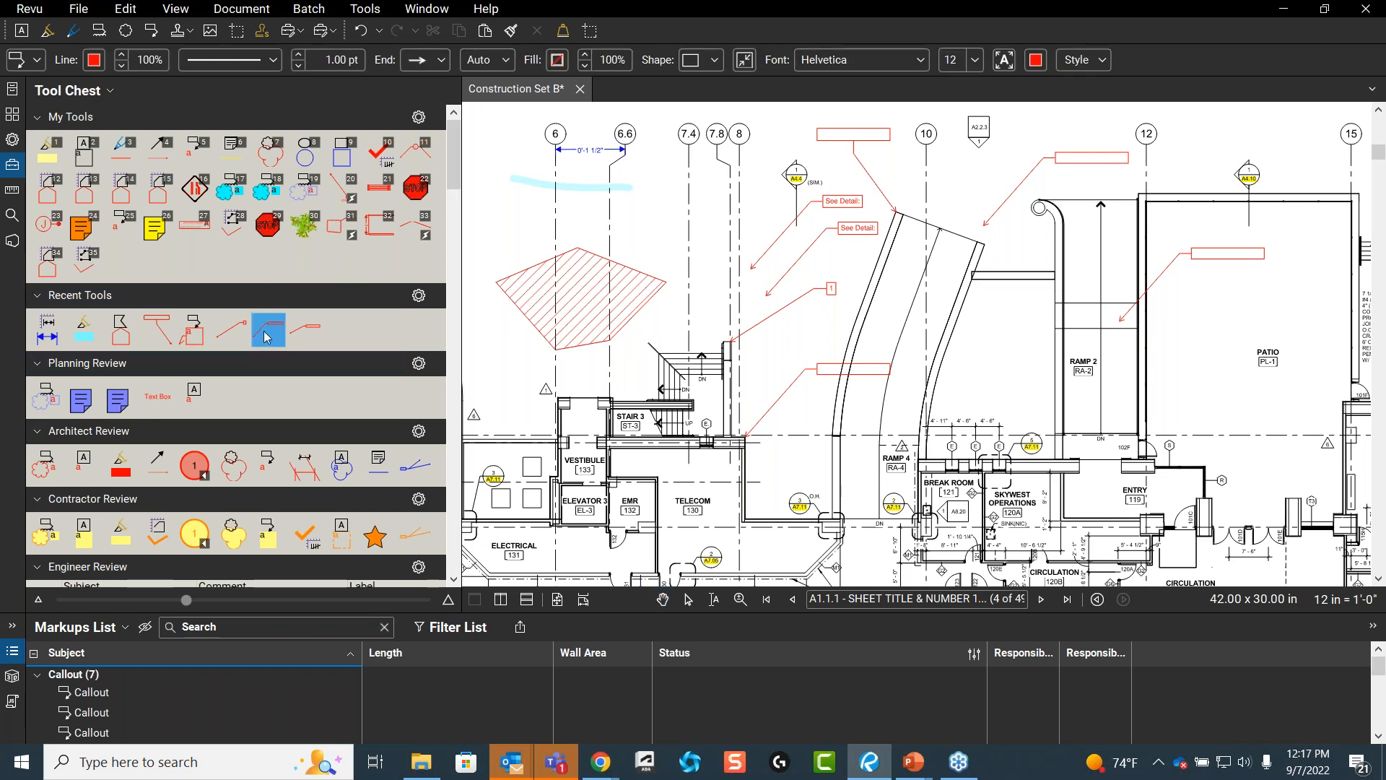
key(Escape)
- Set the subject of the lower "See Detail:" callout to Detail Comment, and enlarge the Markups List
click(862, 230)
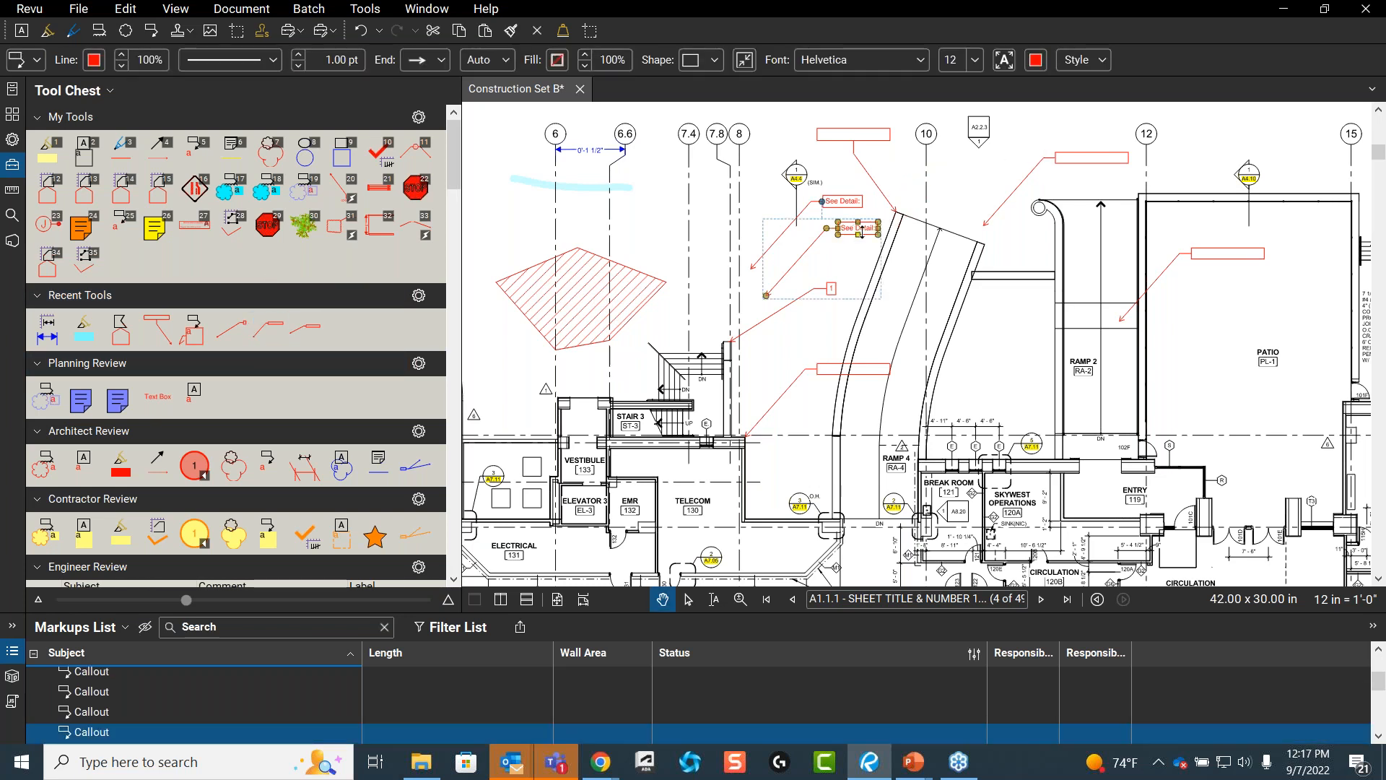
scroll(861, 230, up, 5)
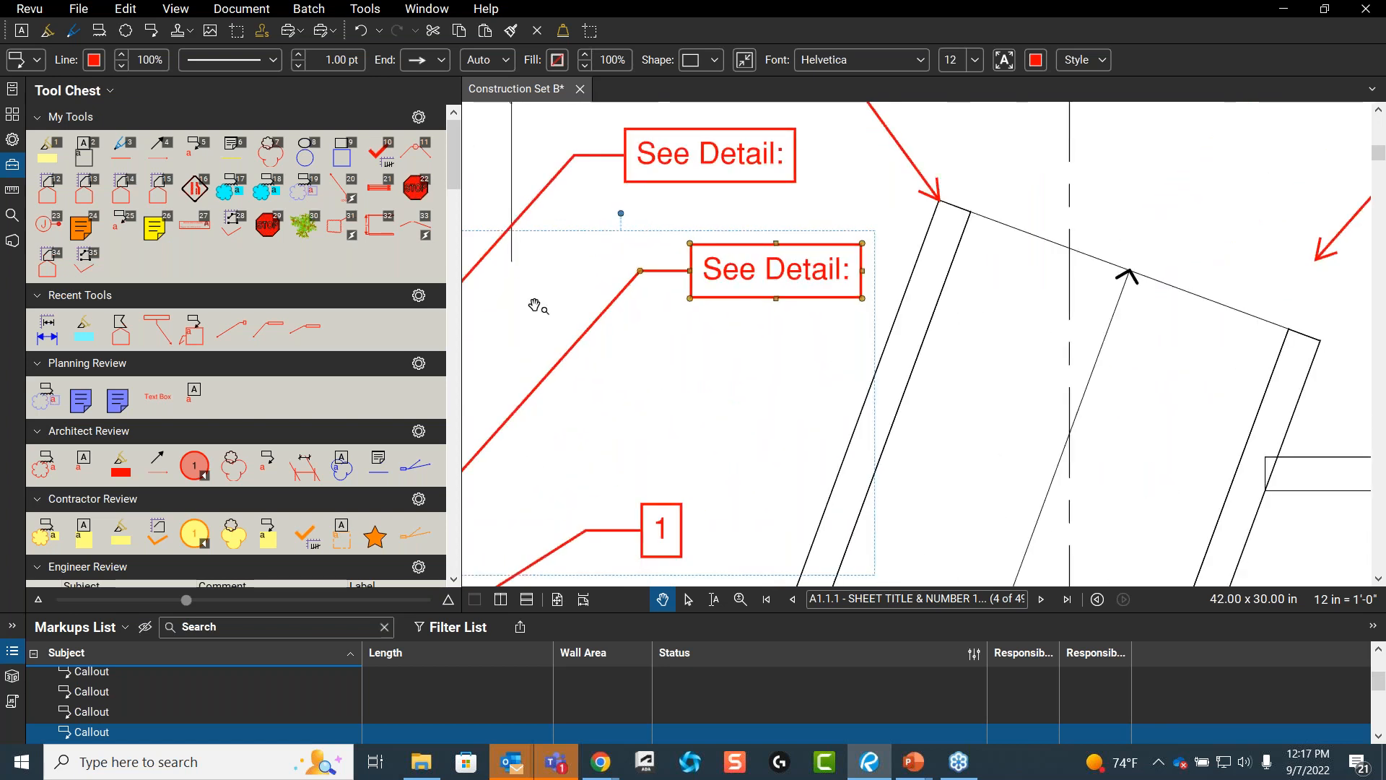
click(13, 141)
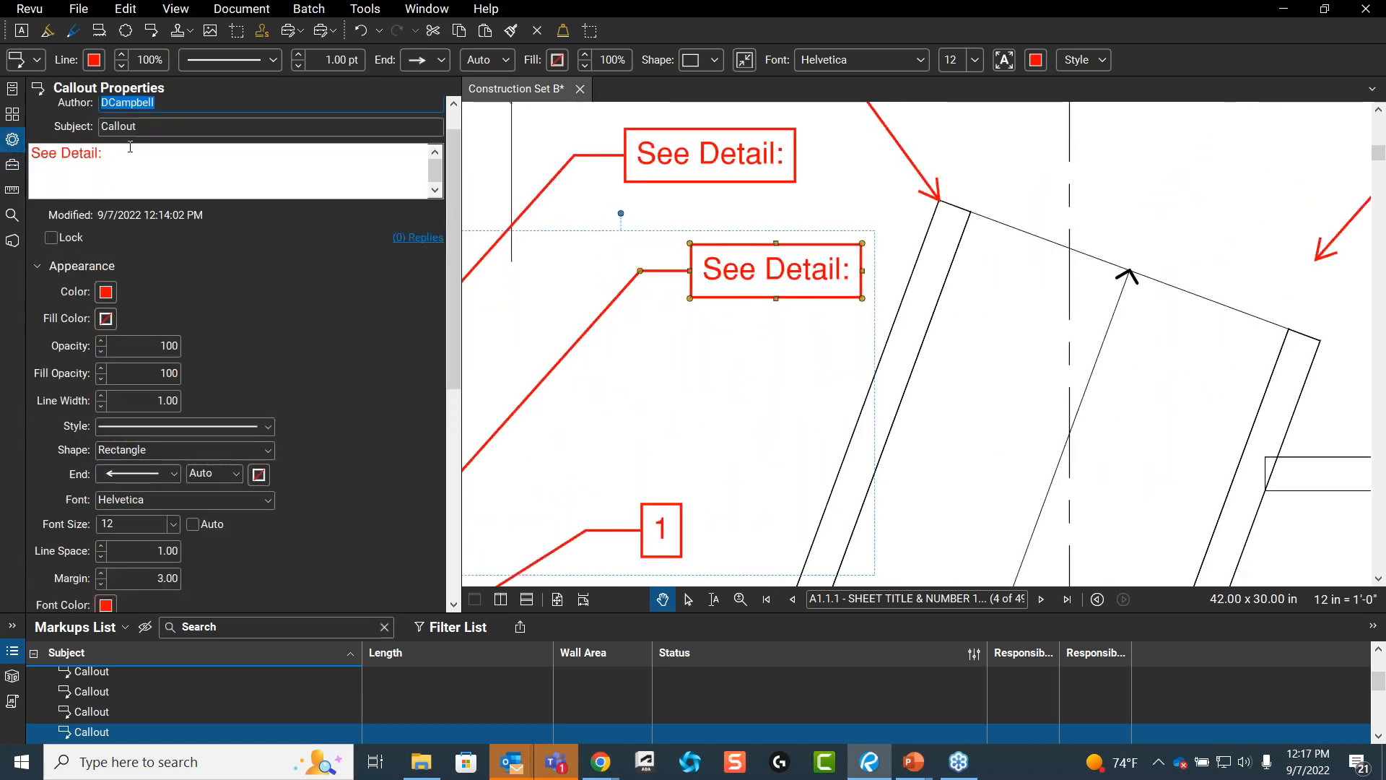
double_click(103, 126)
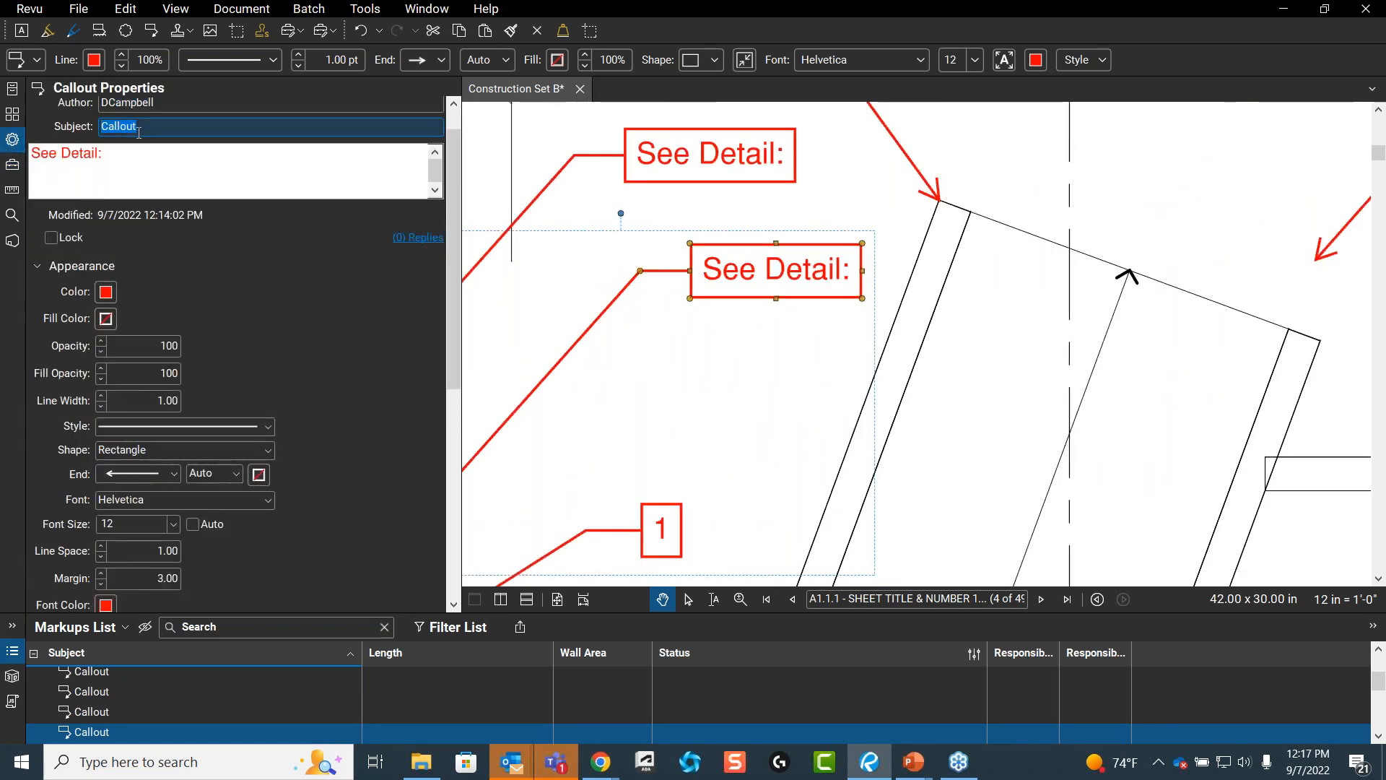
text(Detail Comment)
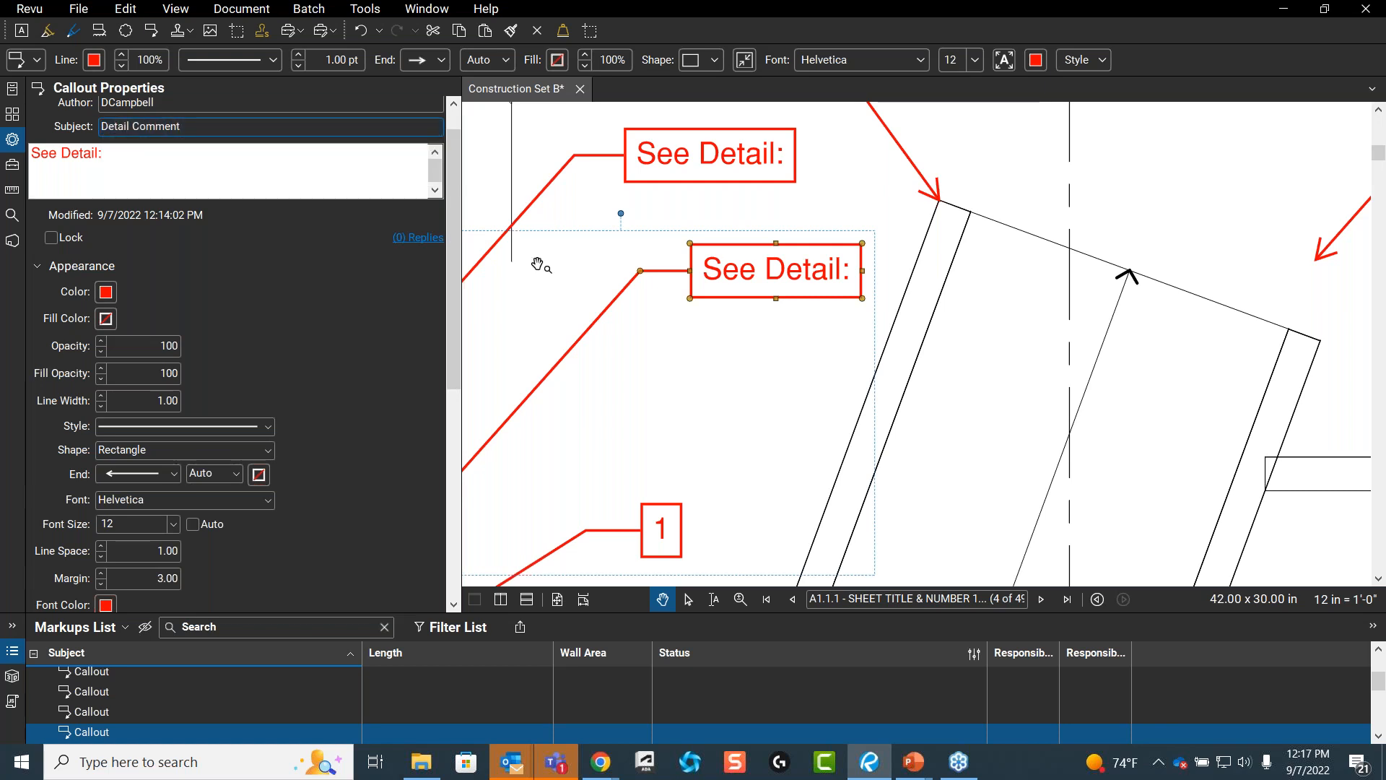
click(571, 279)
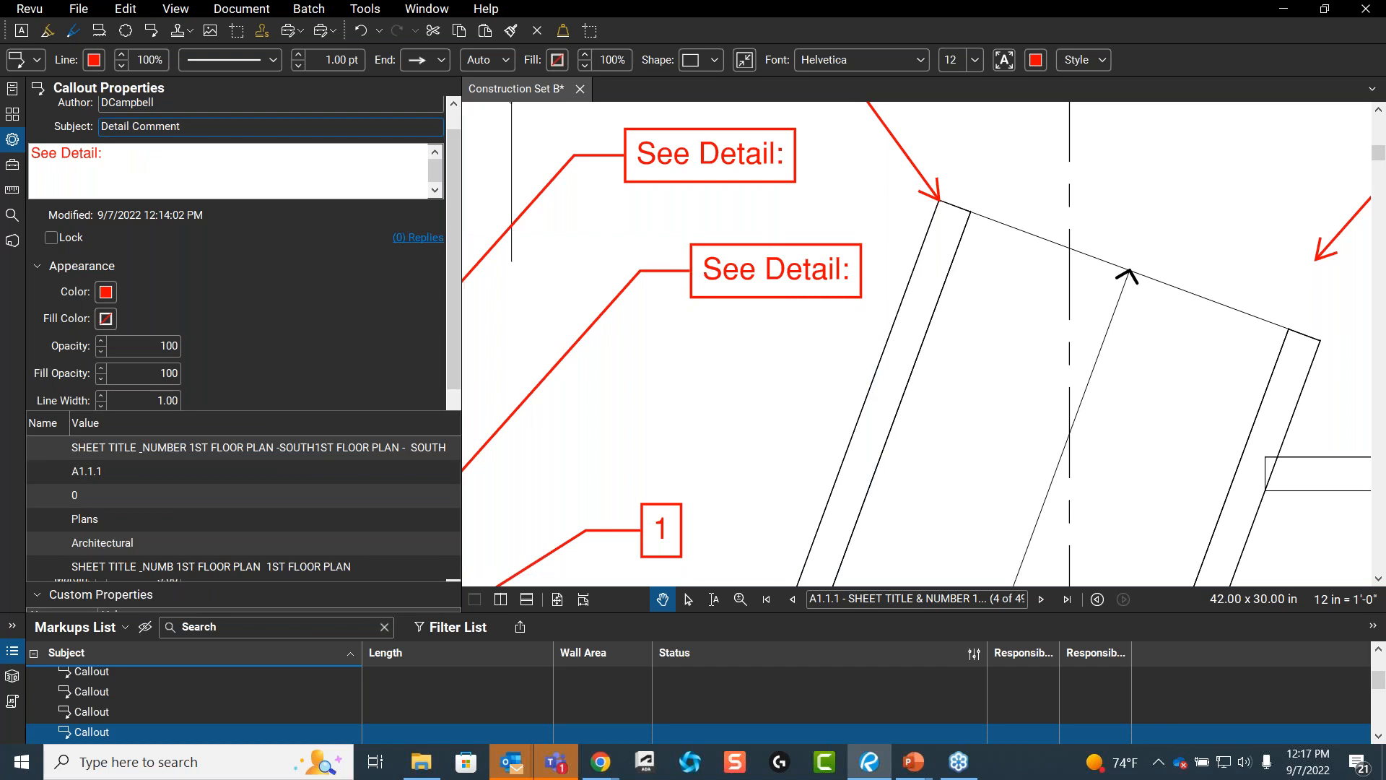
click(709, 295)
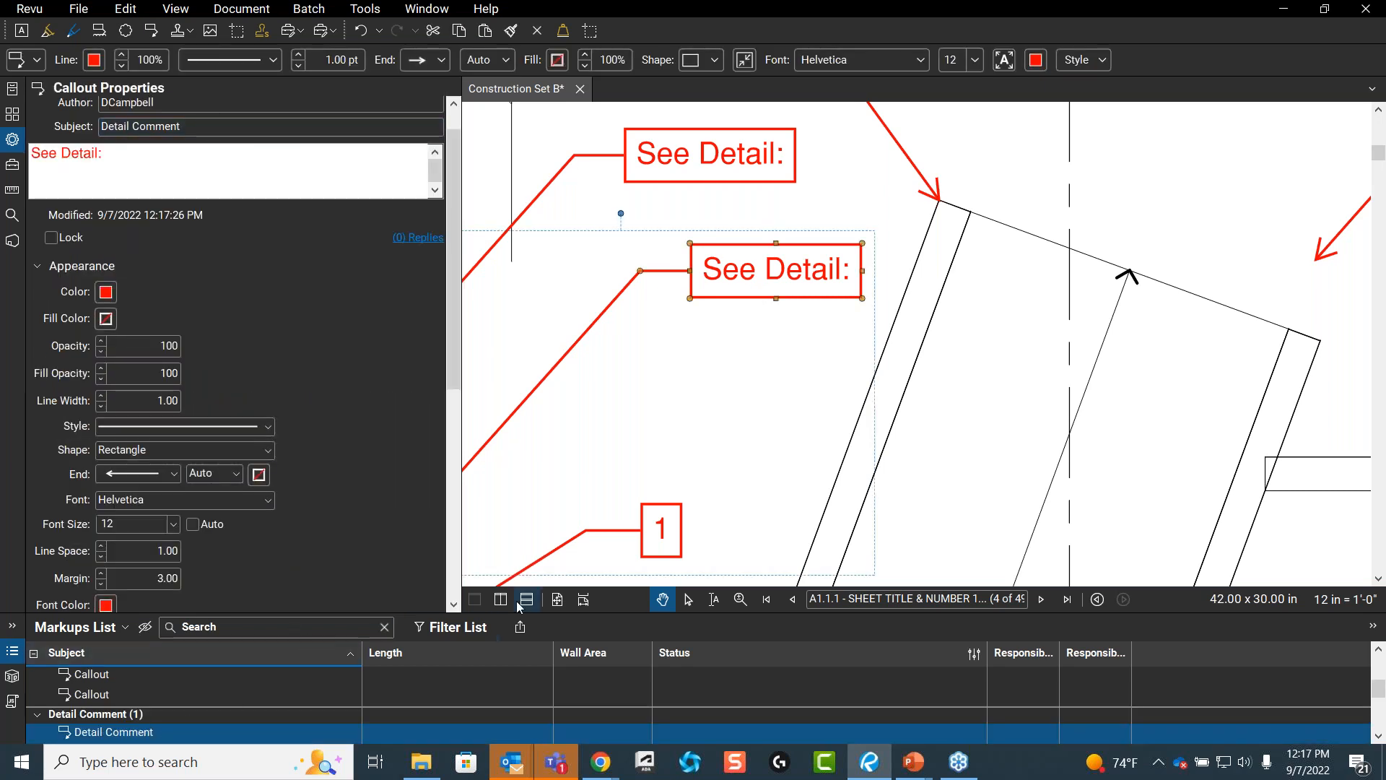
drag(533, 613, 532, 547)
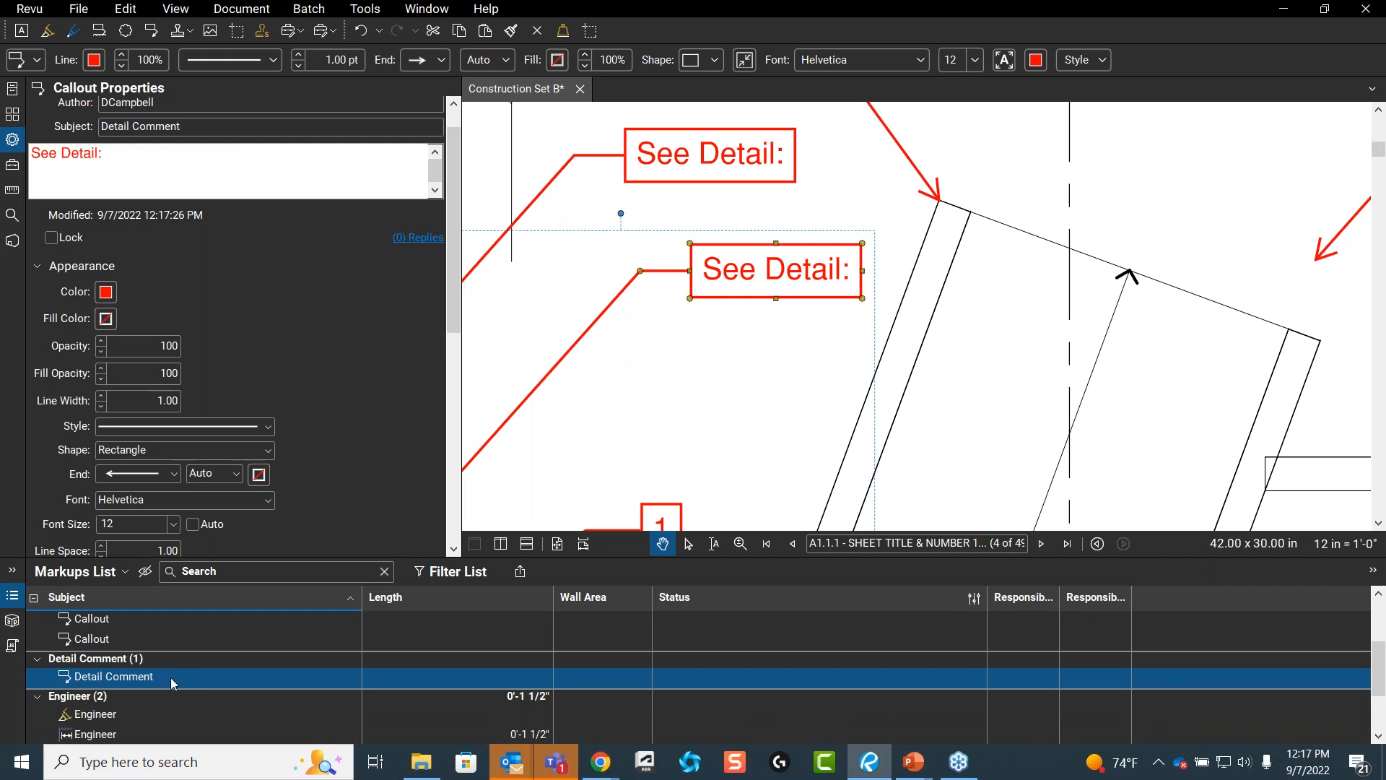
- Add the lower "See Detail:" callout to the My Tools set in the Tool Chest
right_click(713, 265)
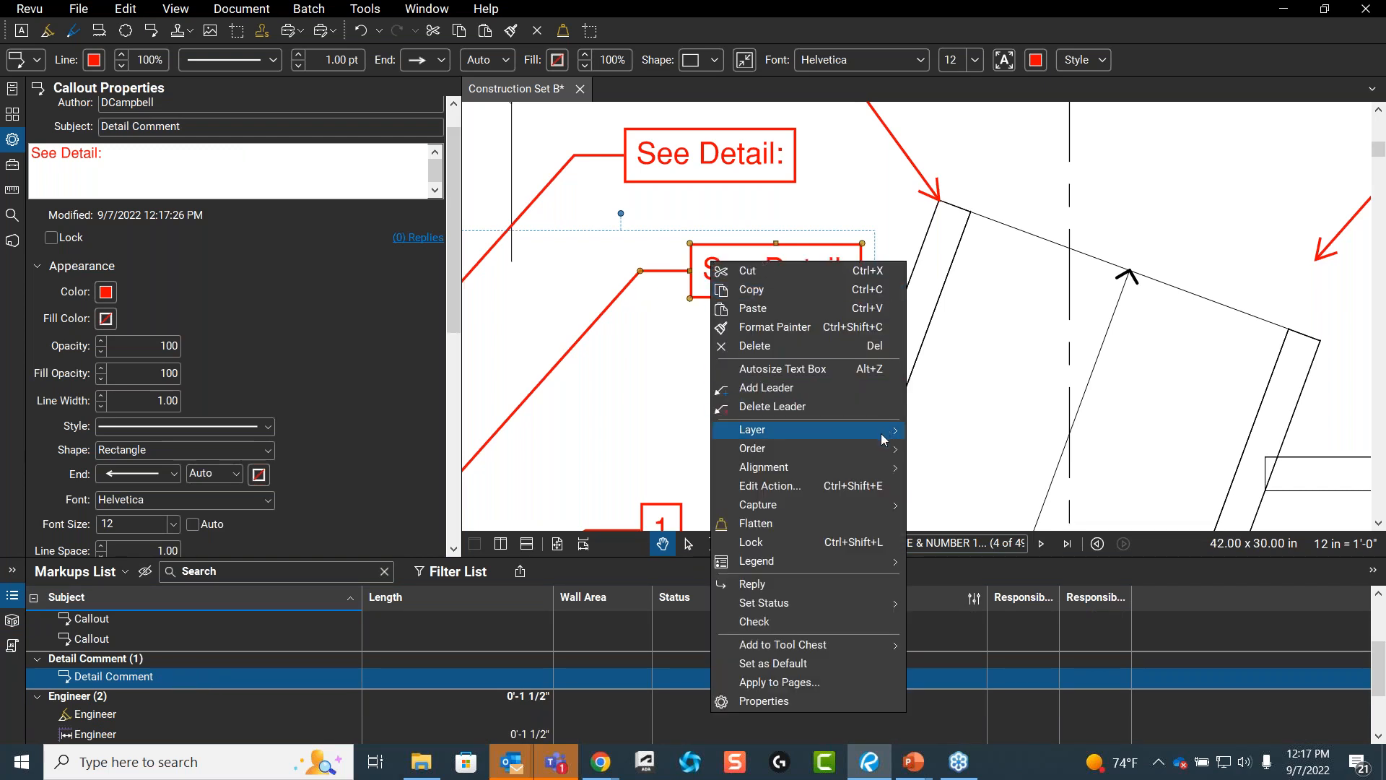
mouse_move(845, 650)
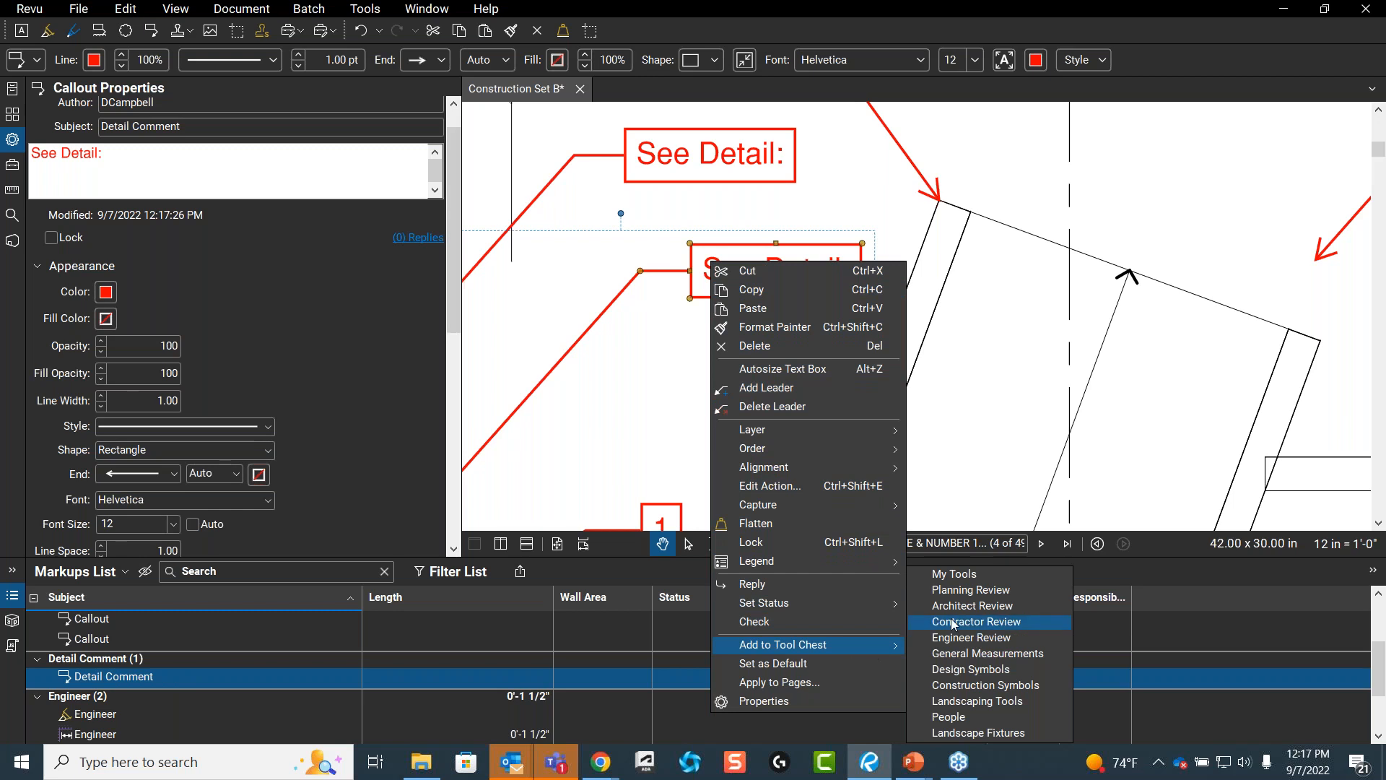
click(974, 575)
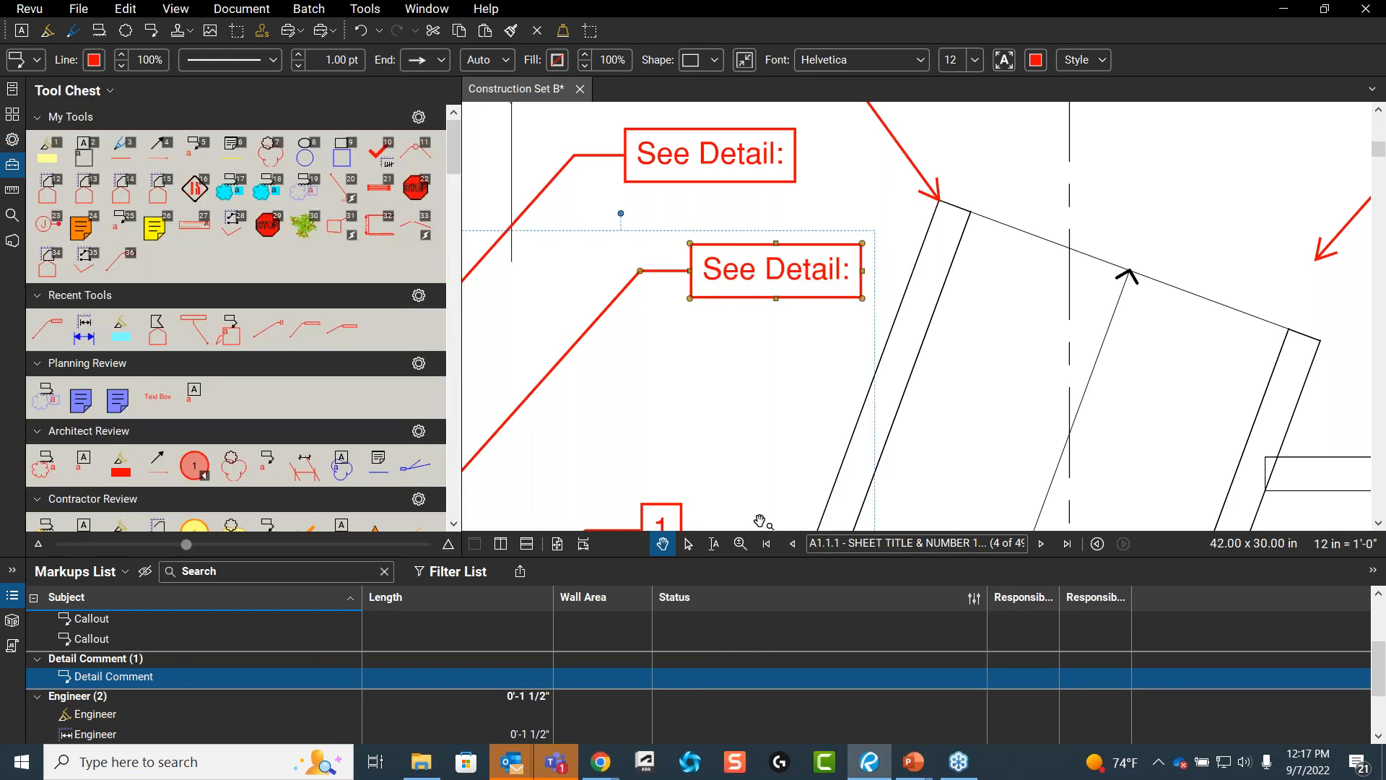
key(Escape)
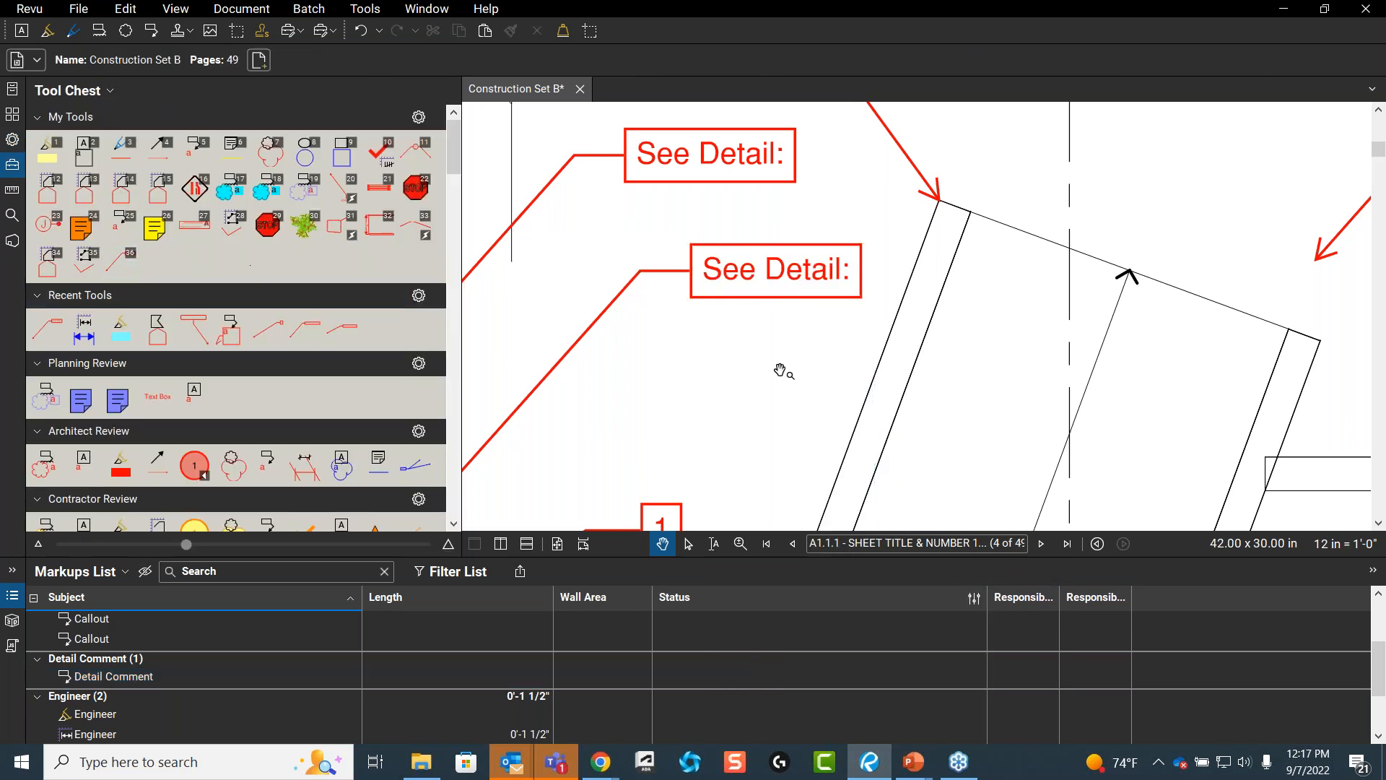
- Place the saved "See Detail:" callout from My Tools at the patio wall corner beside grid line 12
click(122, 264)
scroll(832, 441, down, 3)
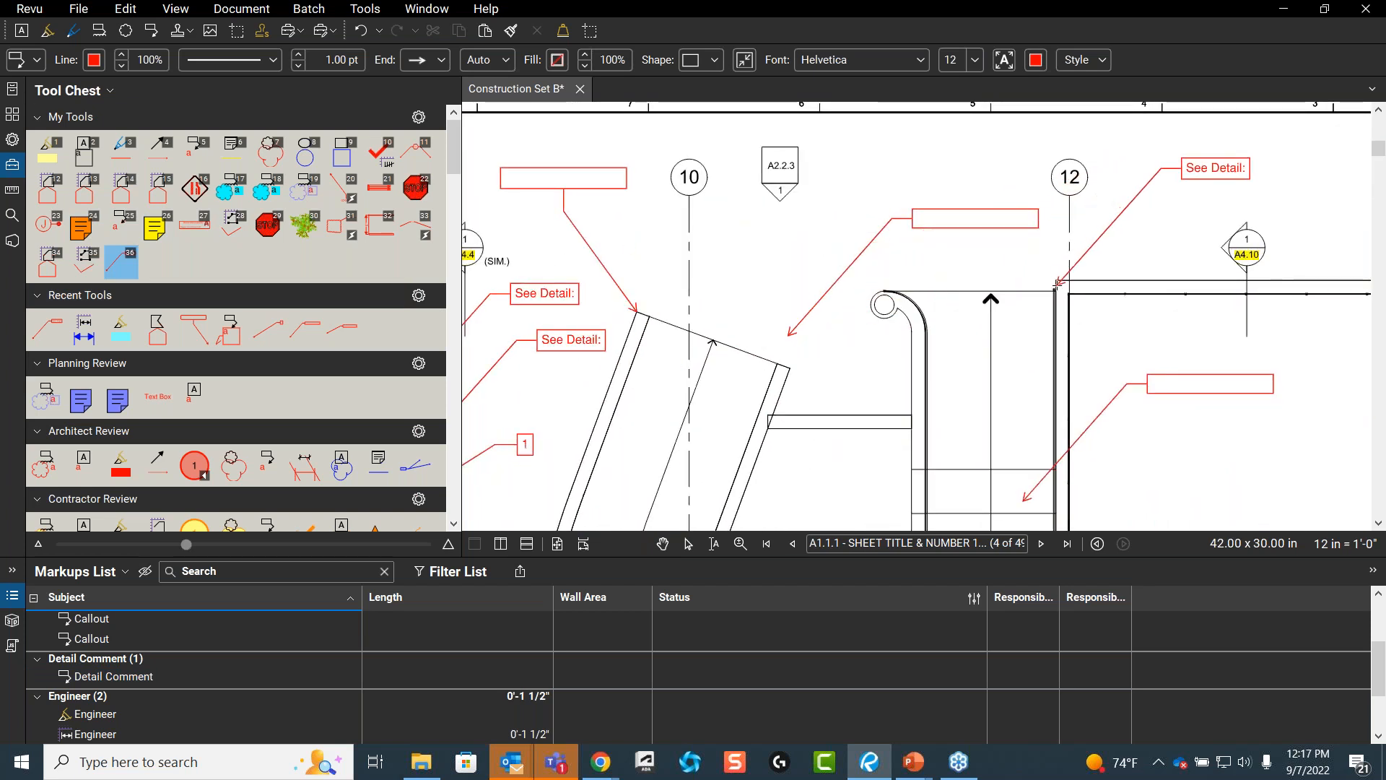
click(1056, 277)
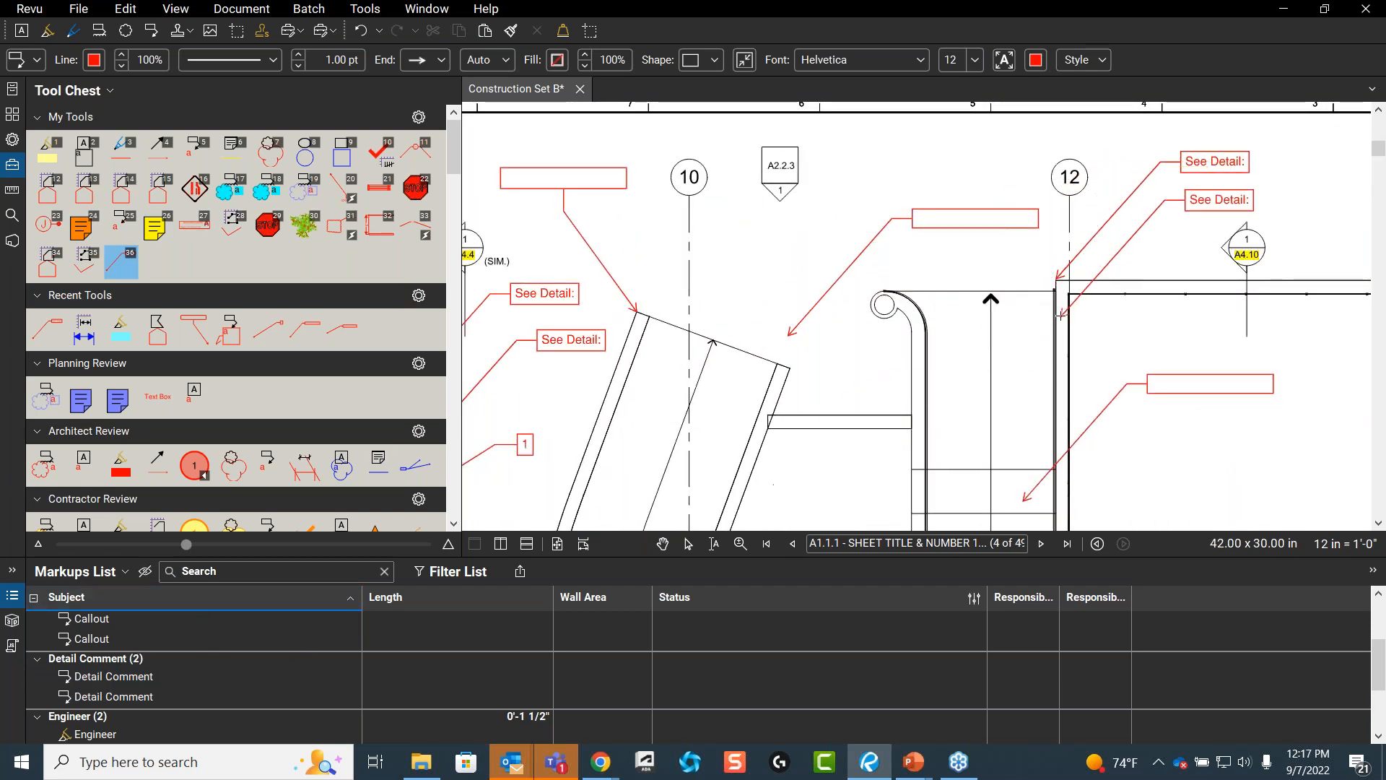
key(Escape)
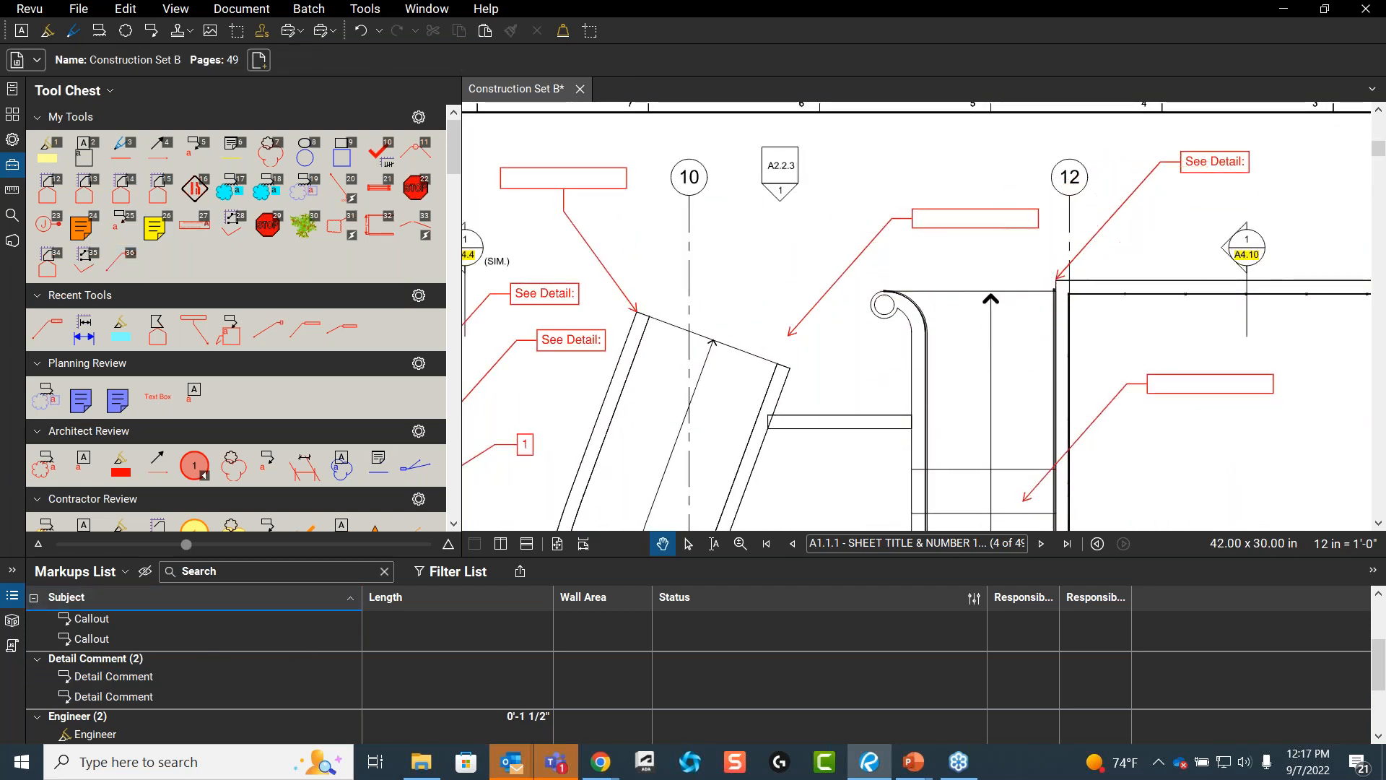
- Place the saved Detail Comment callout from My Tools at the wall corner beside grid line 15, leaving its text blank
click(121, 261)
drag(1264, 294, 765, 331)
scroll(765, 331, down, 1)
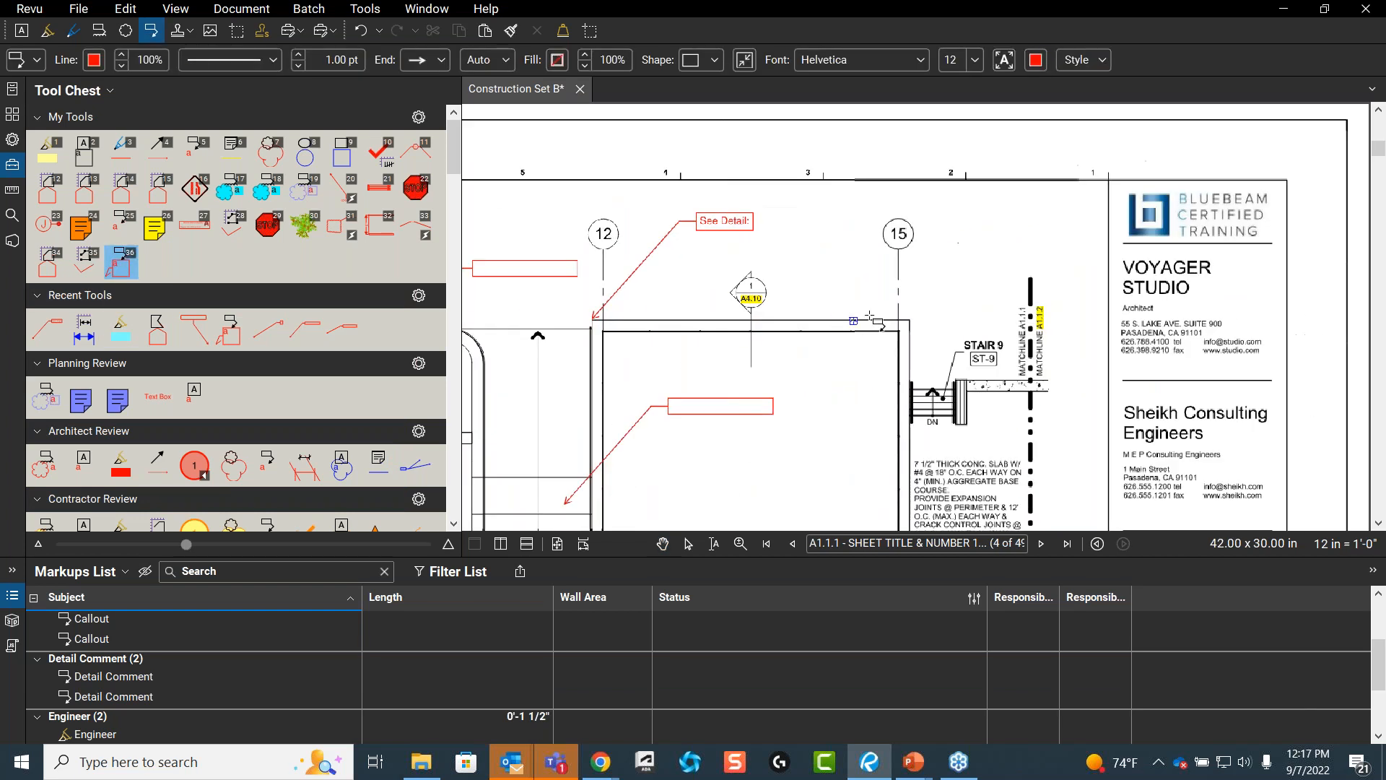
click(909, 320)
click(989, 236)
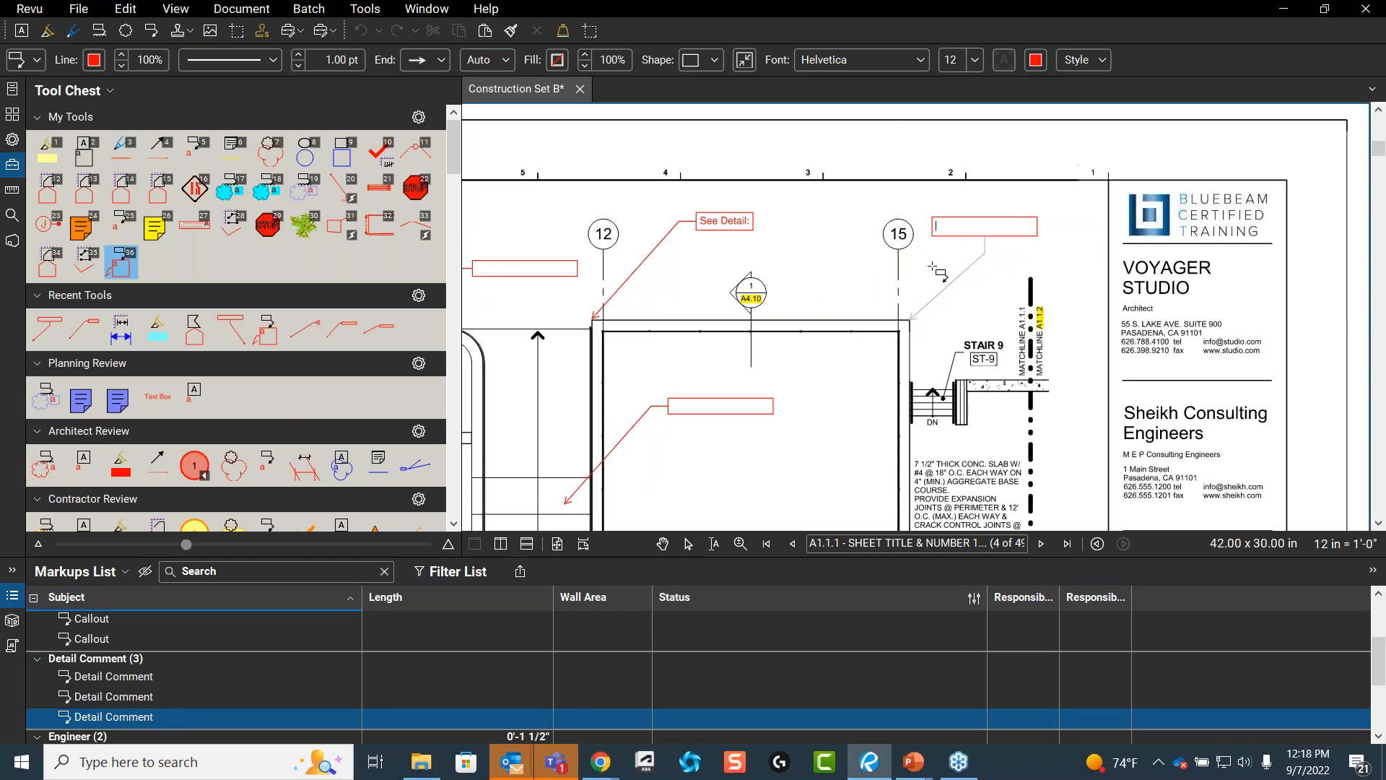
key(Escape)
click(984, 239)
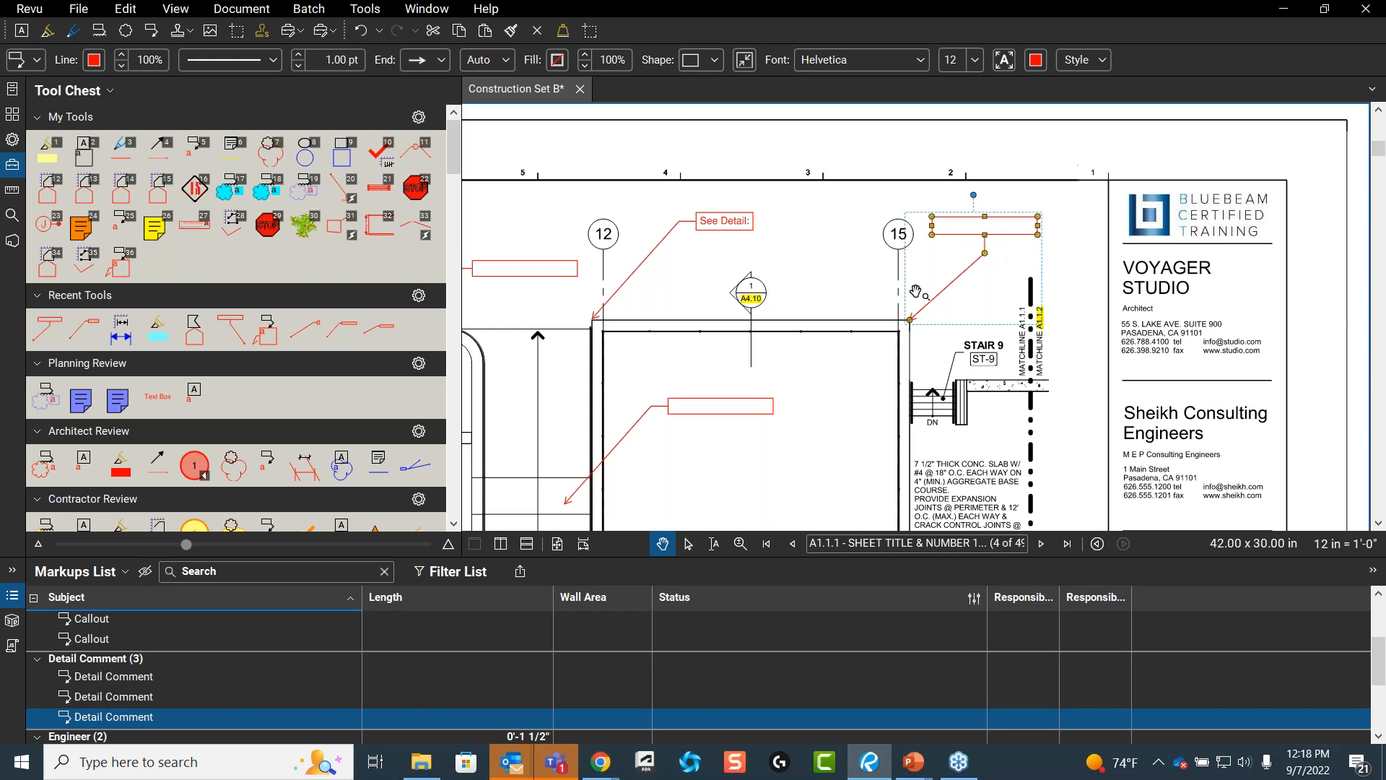
- Check the callout's custom properties and add a custom Text column named Phasing to the Markups List
click(12, 140)
scroll(275, 290, down, 6)
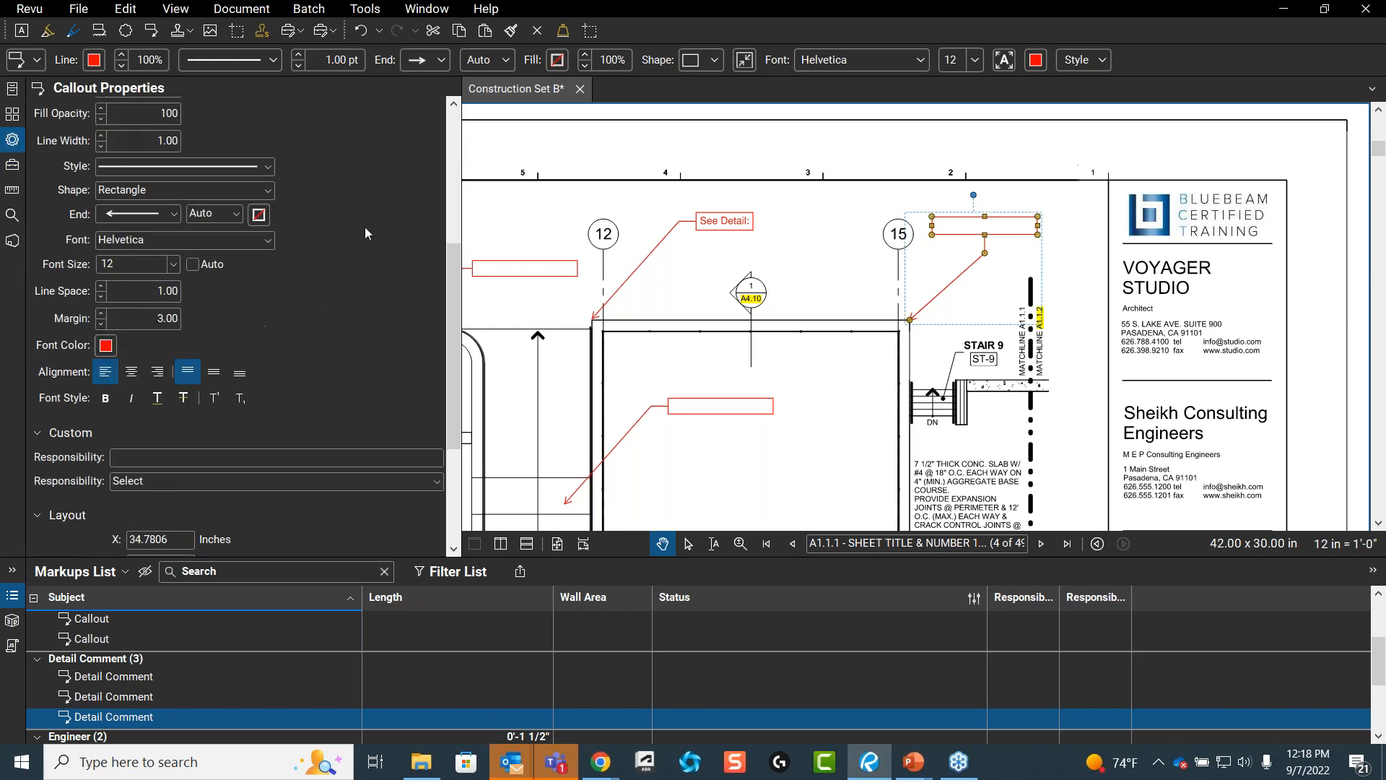
scroll(352, 379, down, 2)
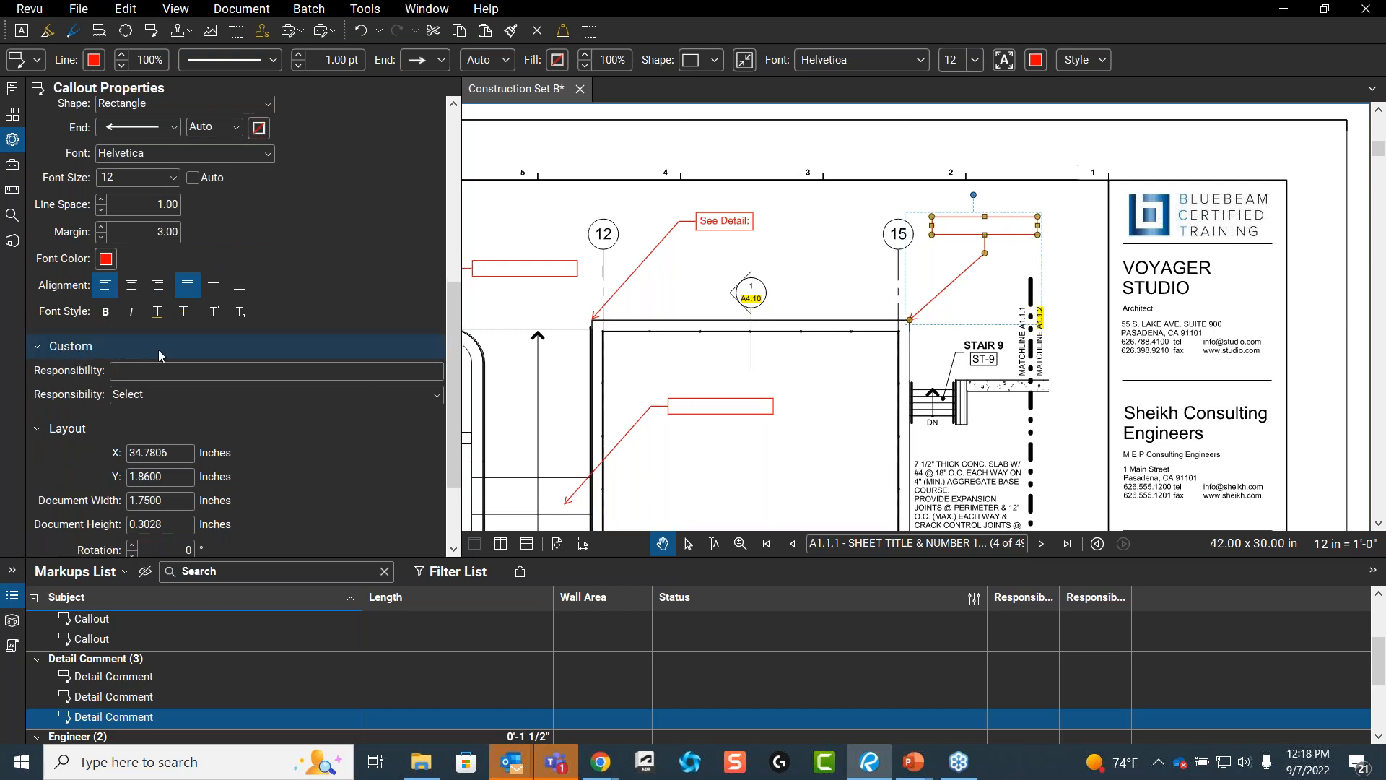
click(122, 582)
mouse_move(108, 605)
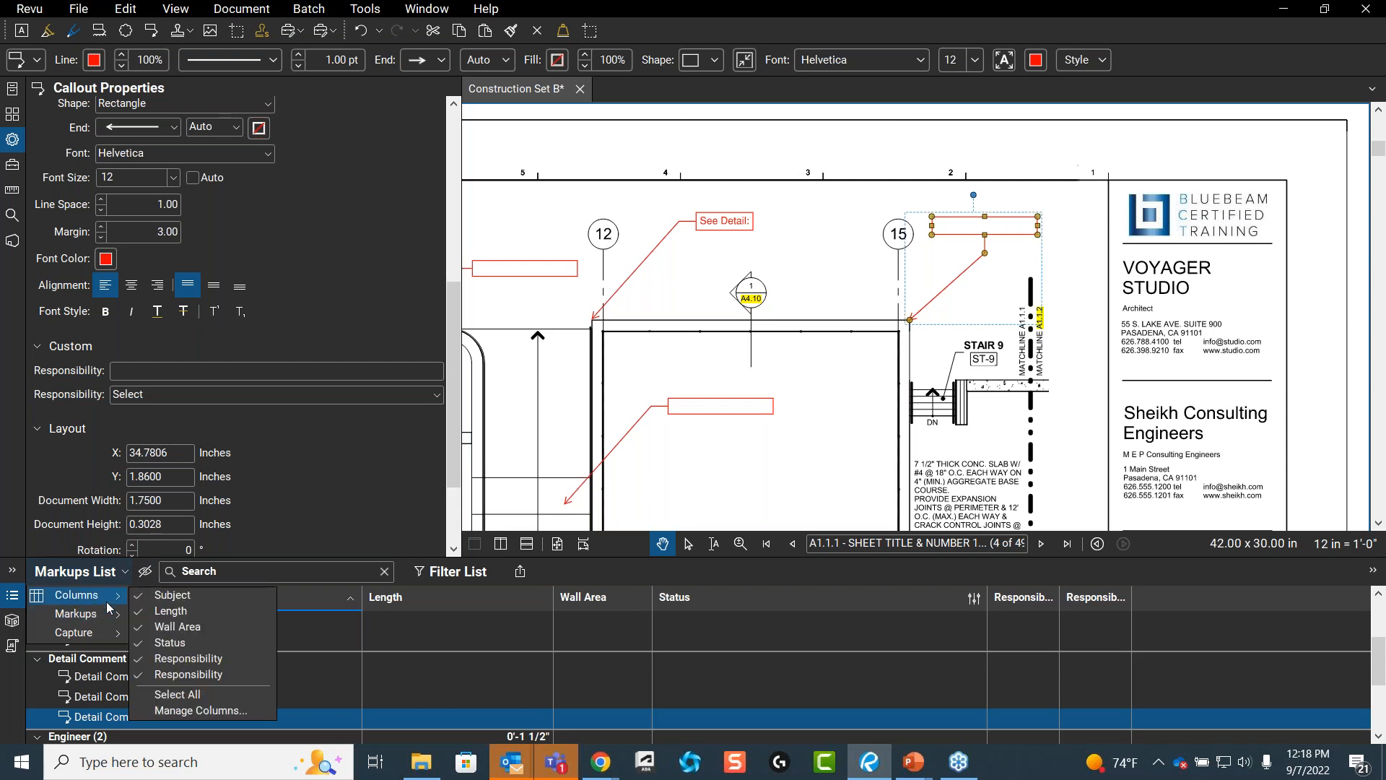
click(201, 710)
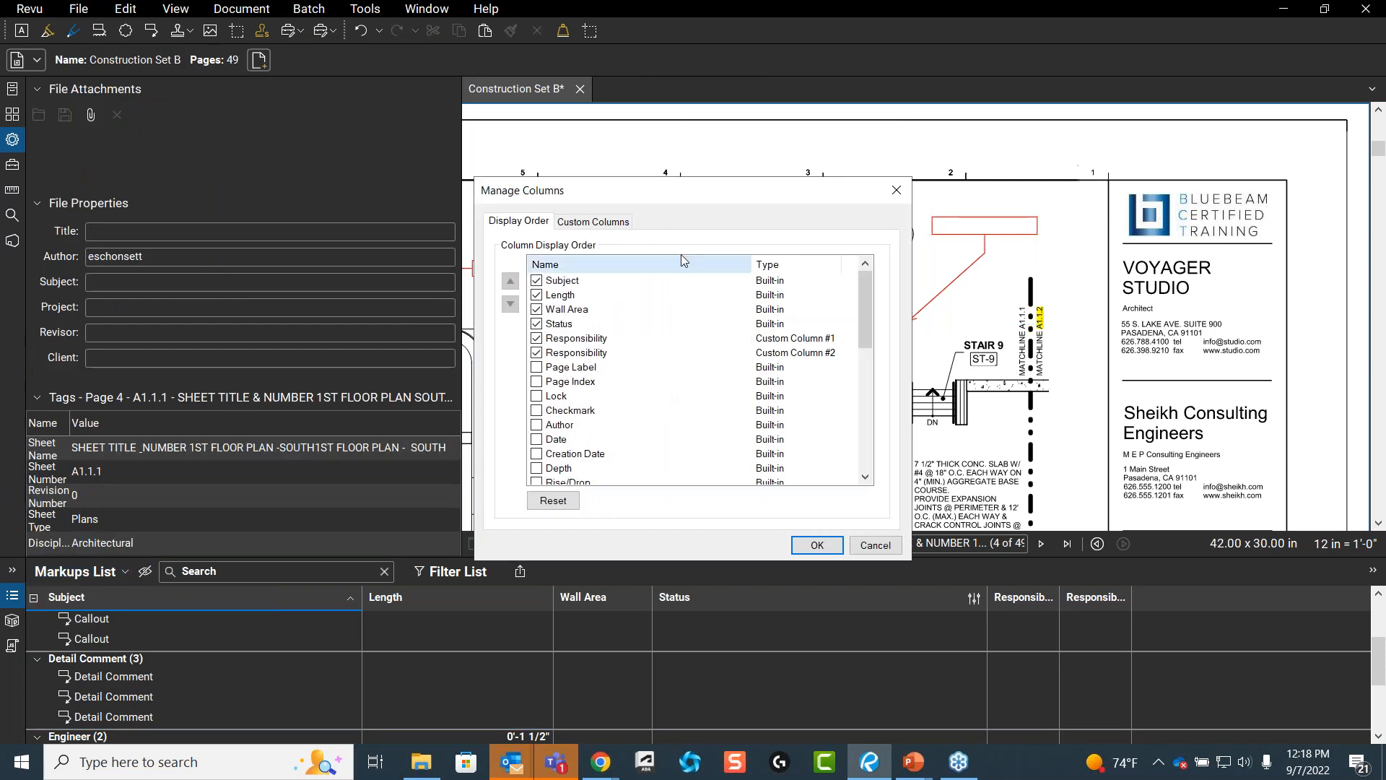
click(607, 224)
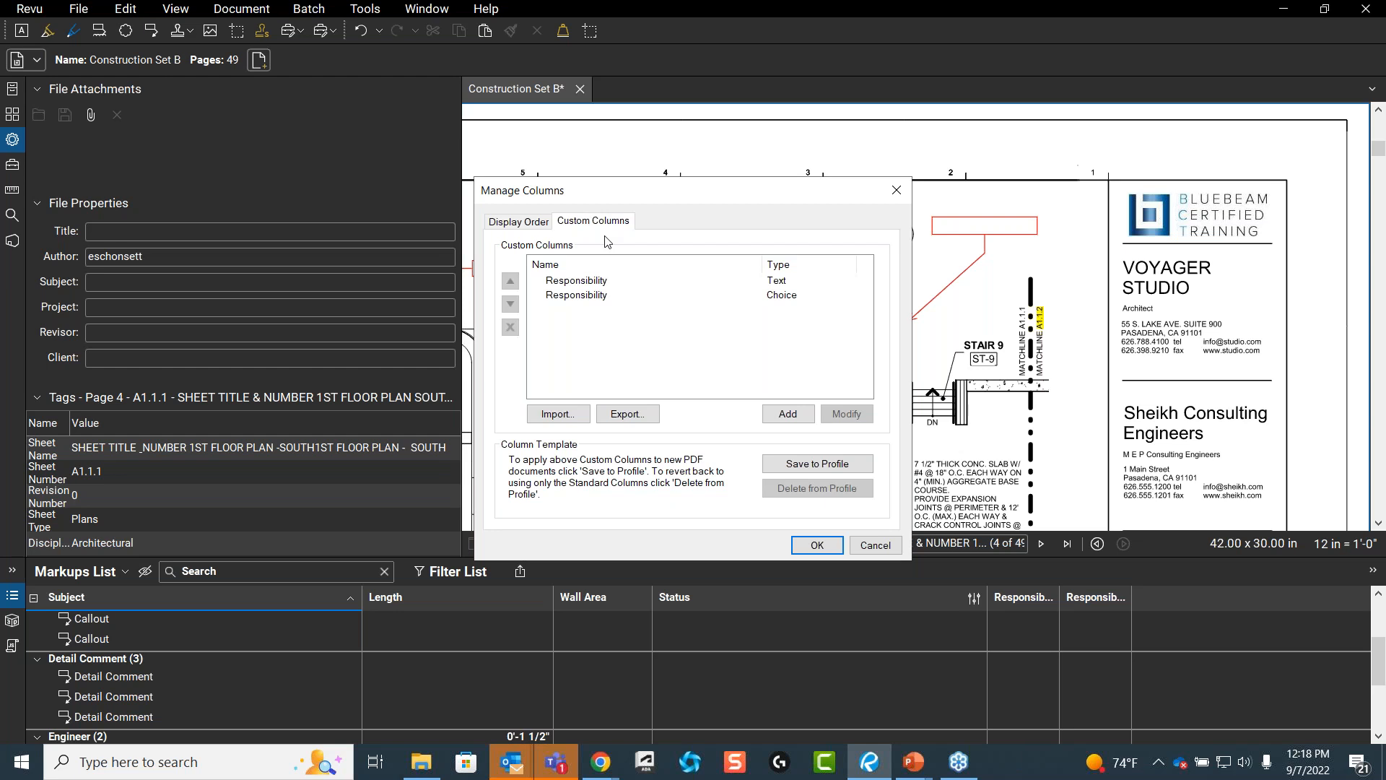
click(788, 414)
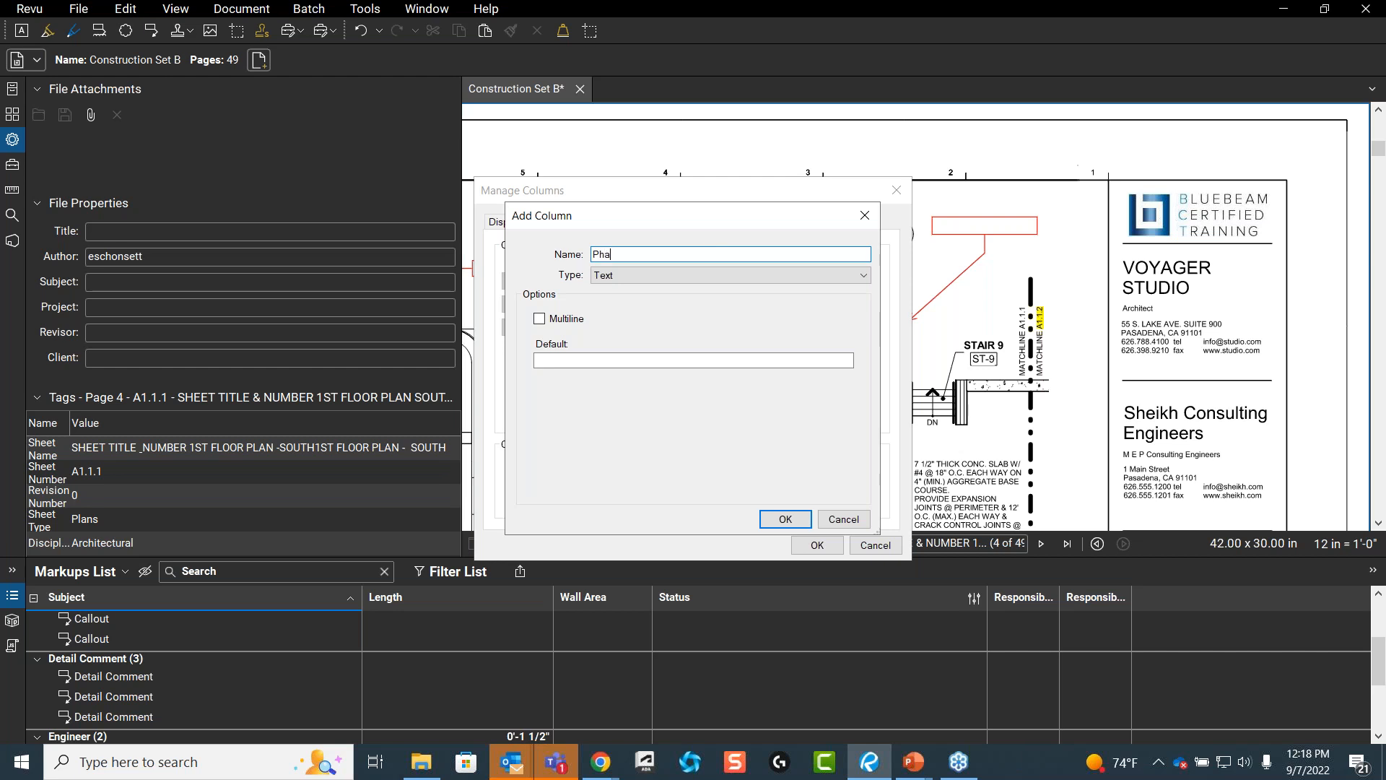
click(731, 277)
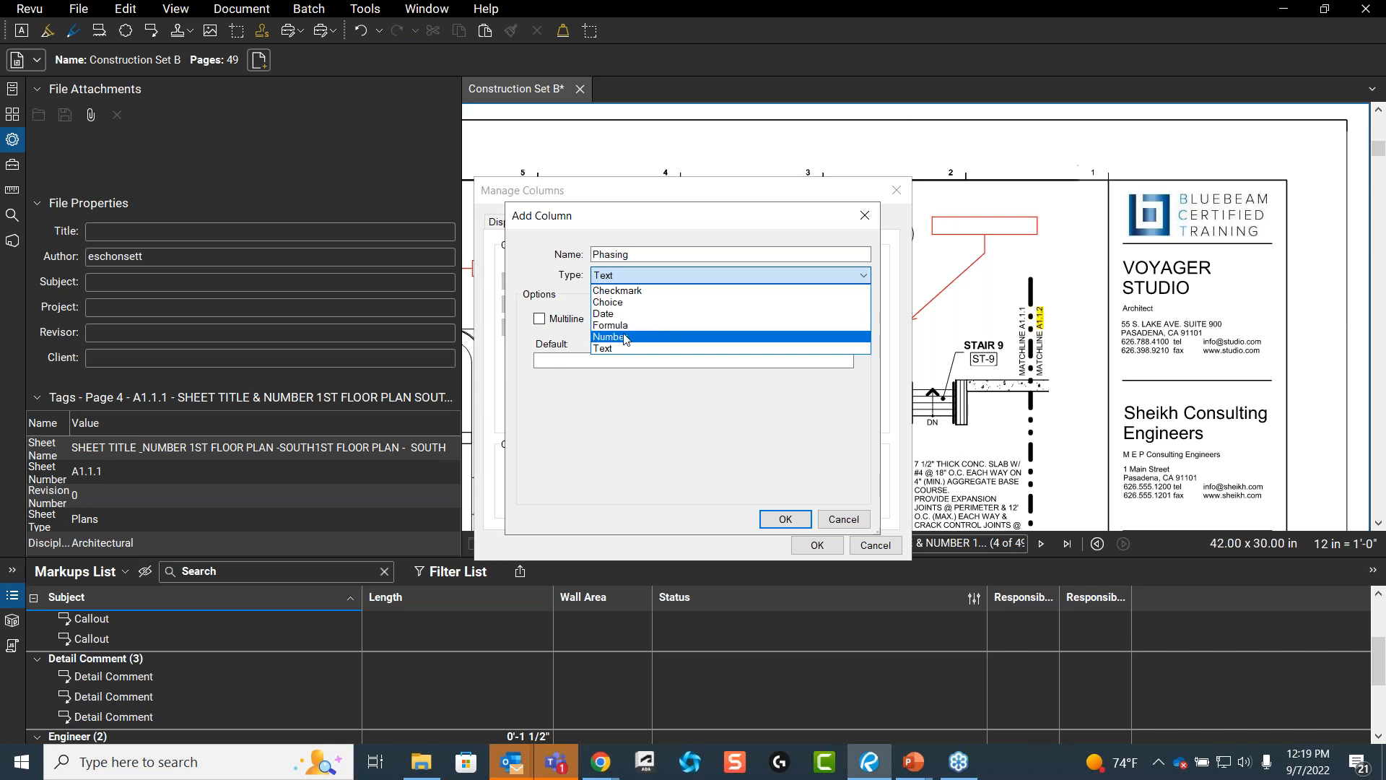
click(787, 527)
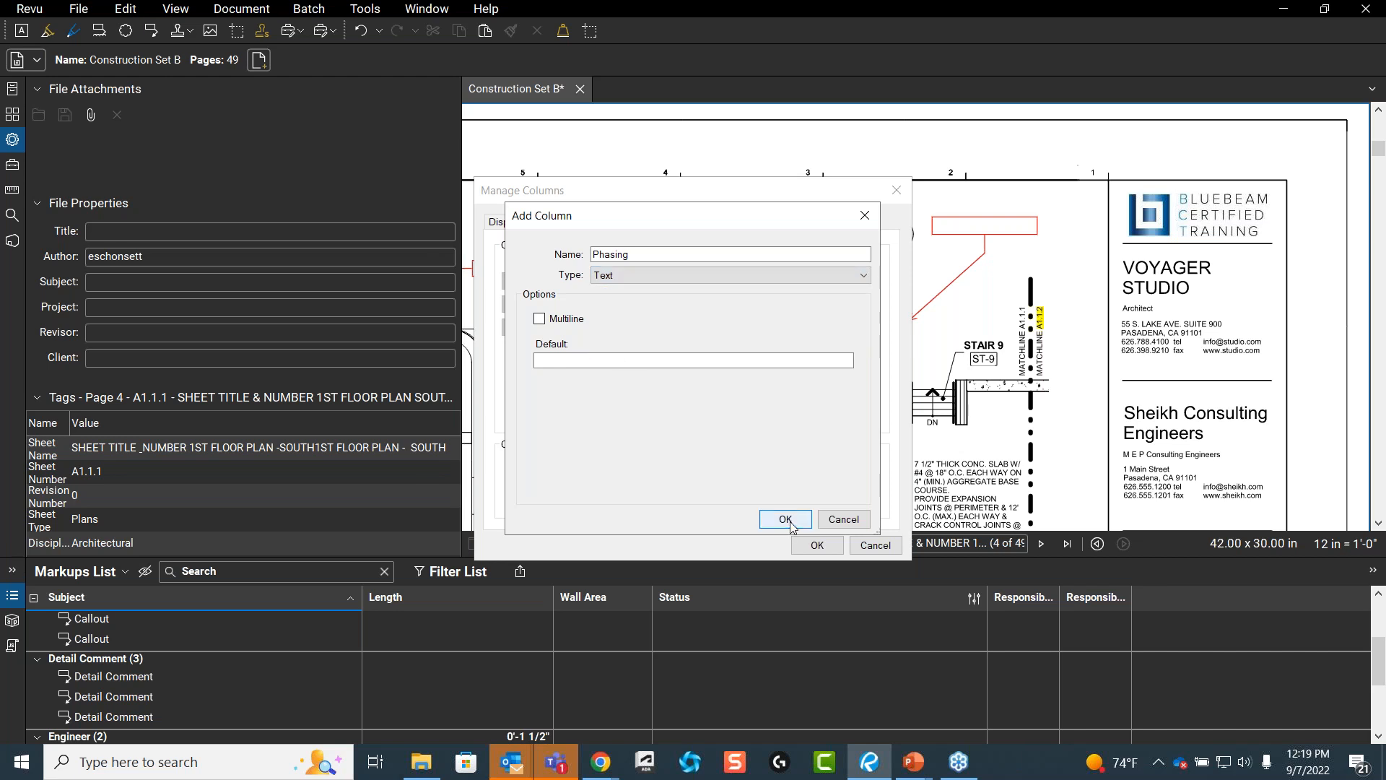
click(785, 520)
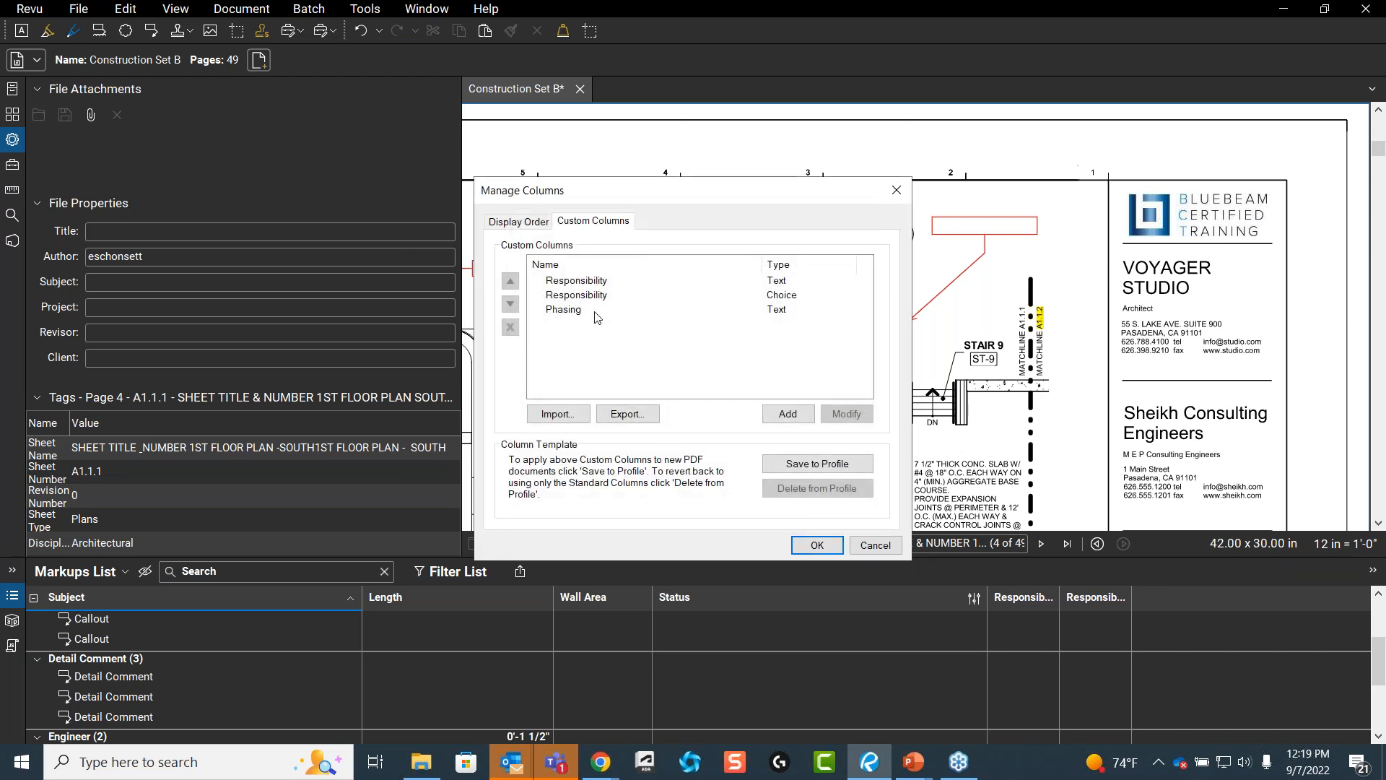
click(818, 546)
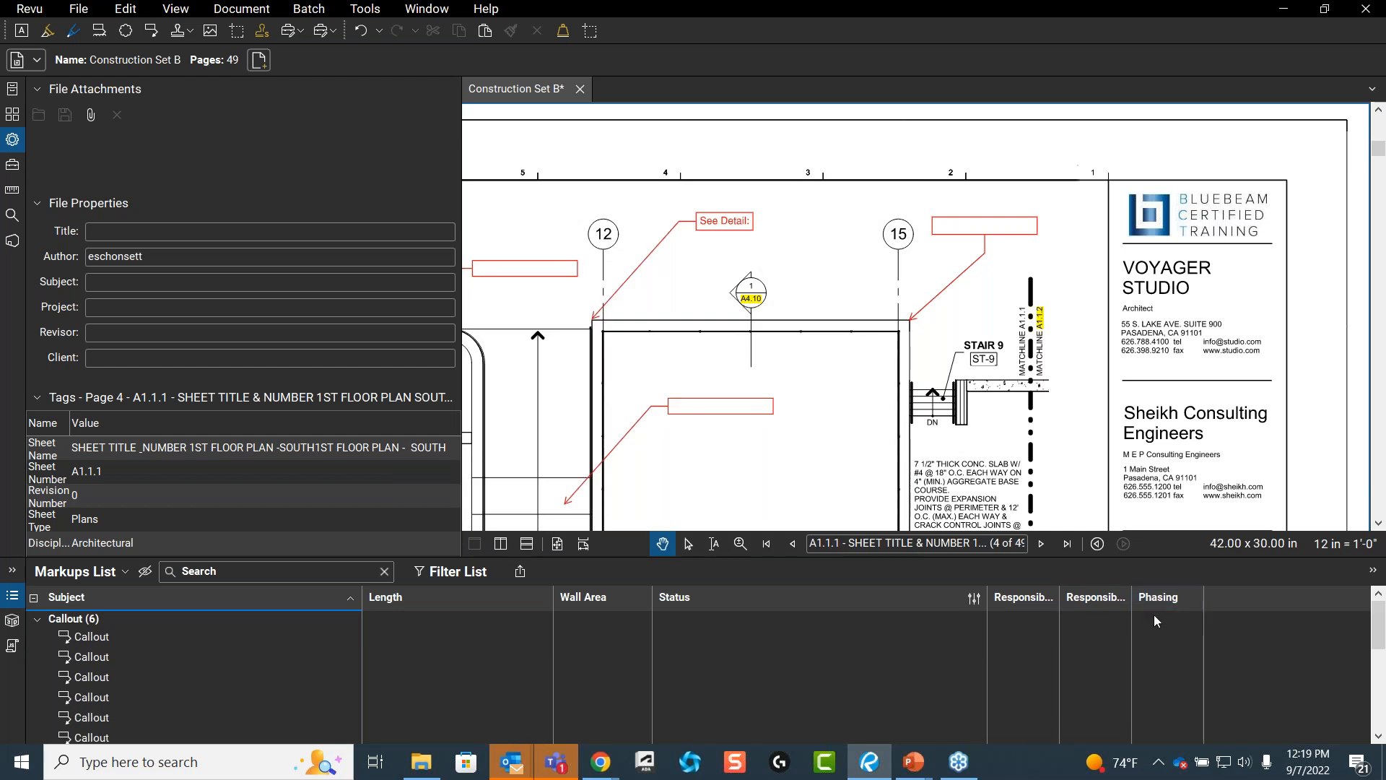
- Switch the workspace profile to Quantity Takeoff
scroll(892, 273, down, 3)
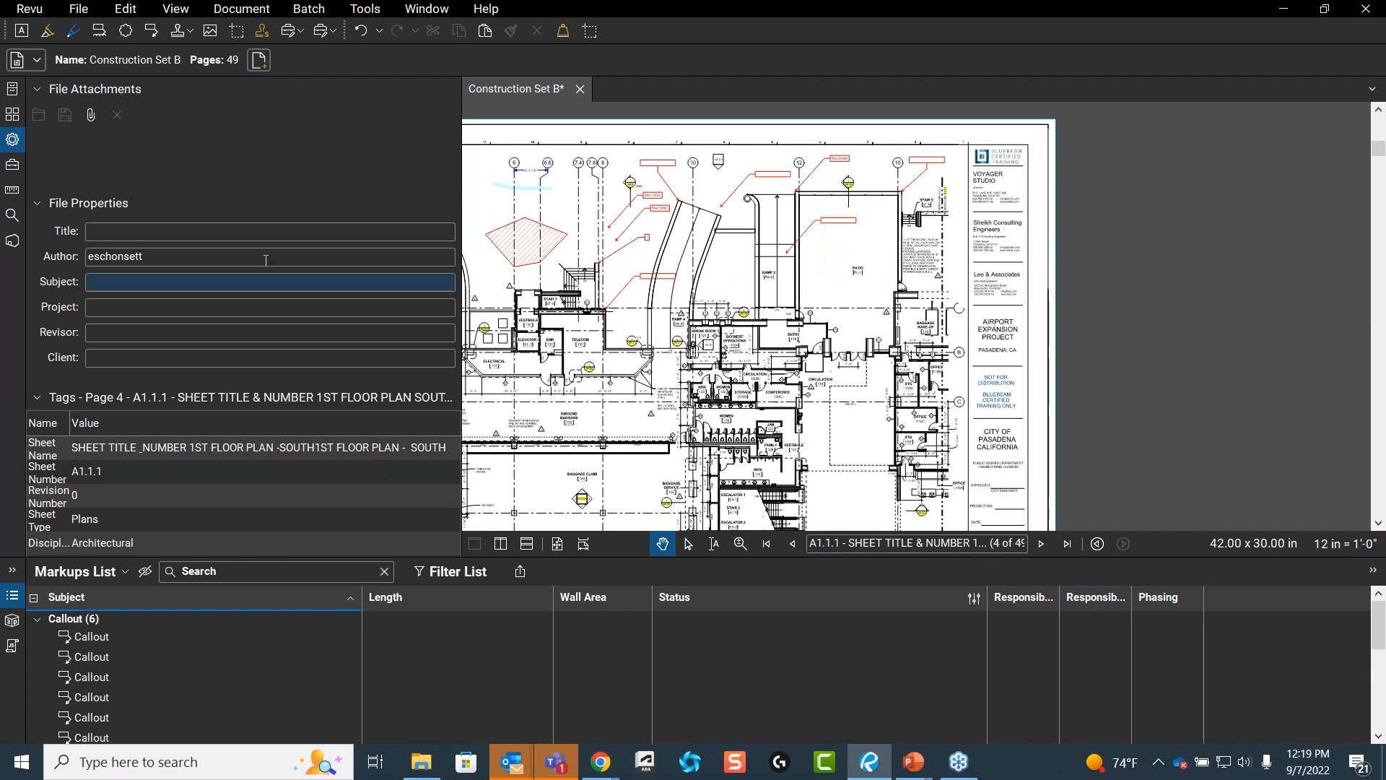
click(366, 9)
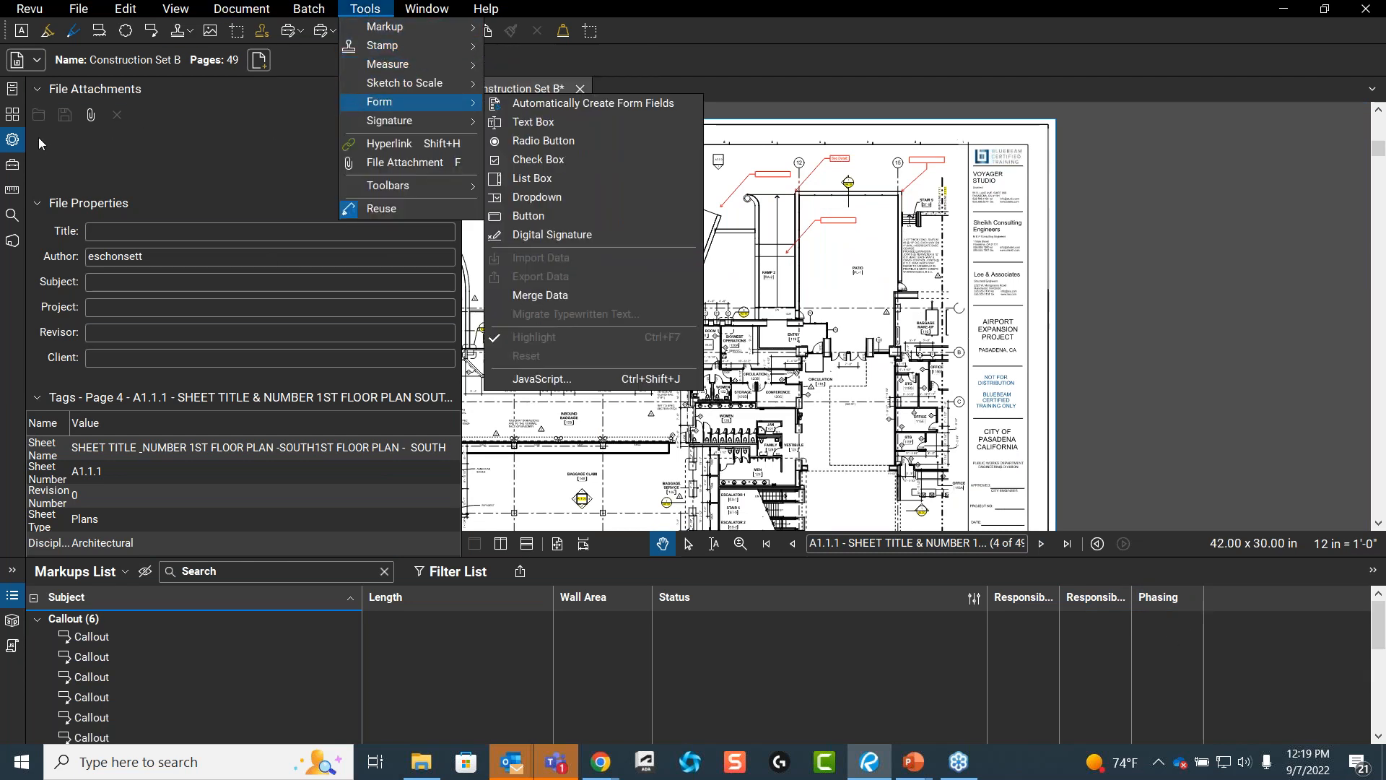
click(30, 10)
click(36, 27)
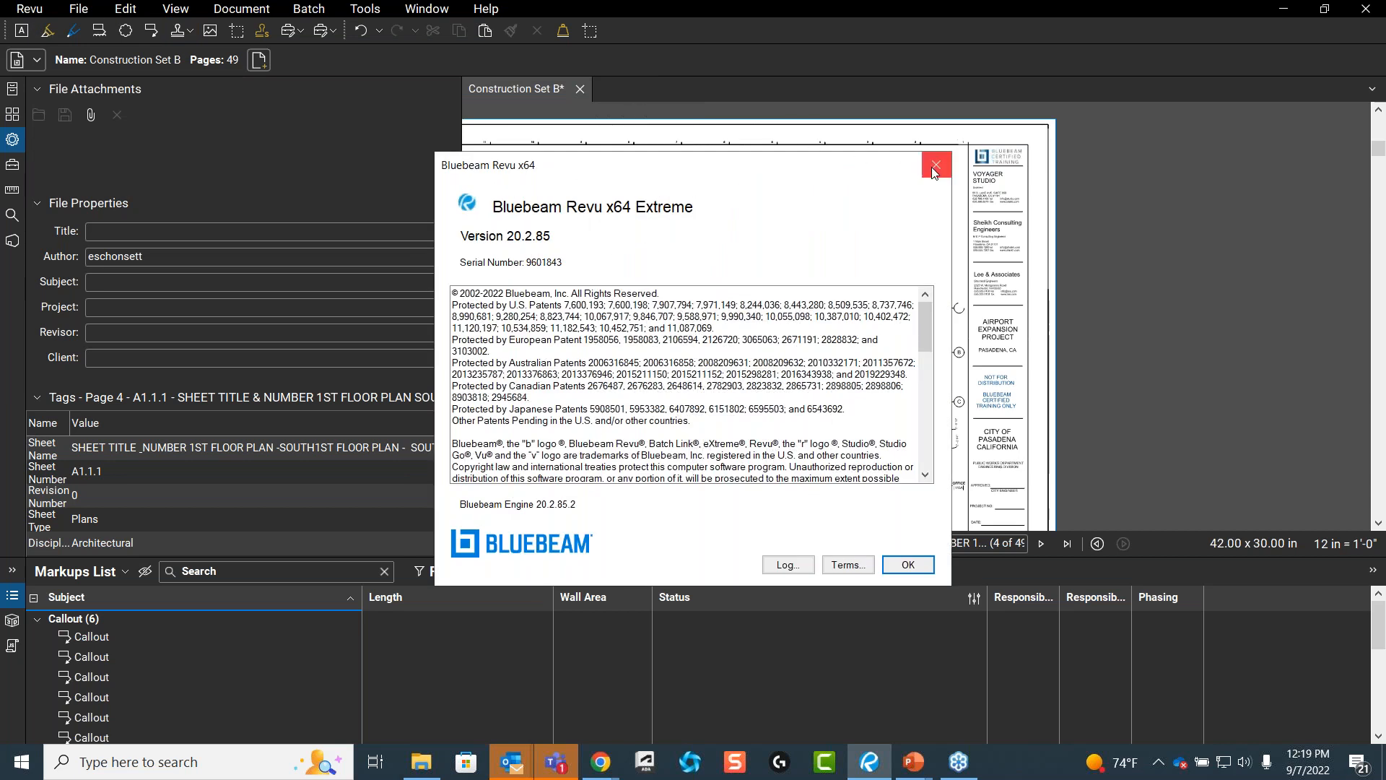
click(935, 164)
click(30, 8)
mouse_move(74, 113)
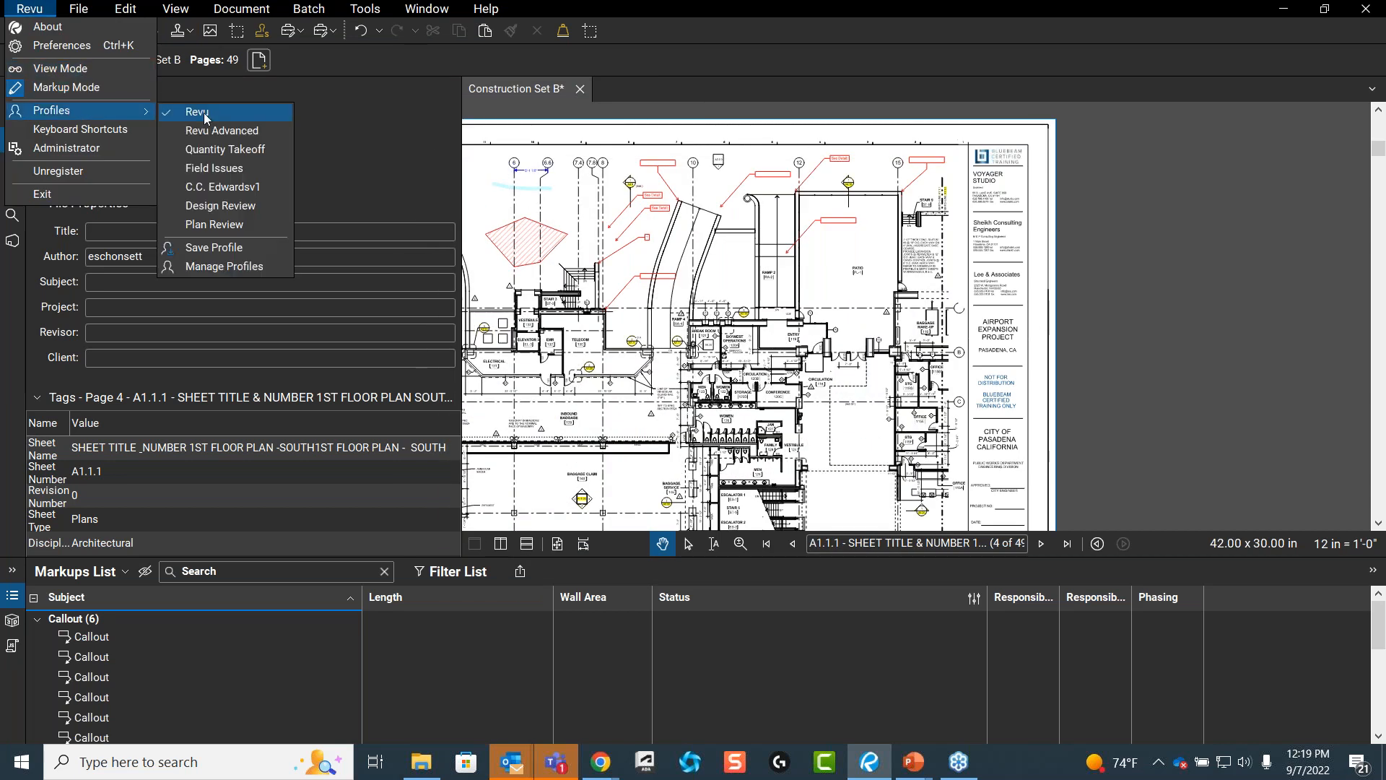
click(233, 158)
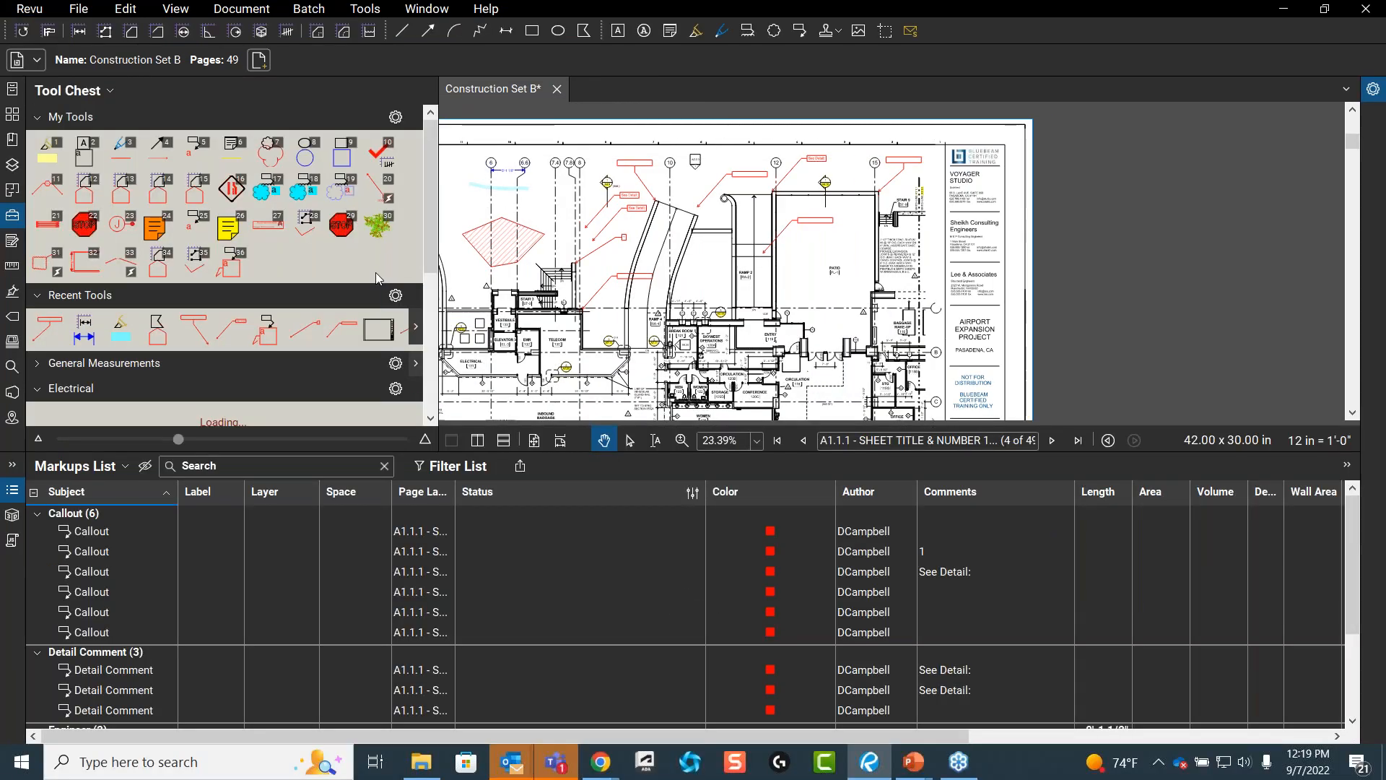
- Look over the takeoff tool sets in the Tool Chest from My Tools to Fire, Life Safety & Security, expanding General Measurements
scroll(217, 205, down, 3)
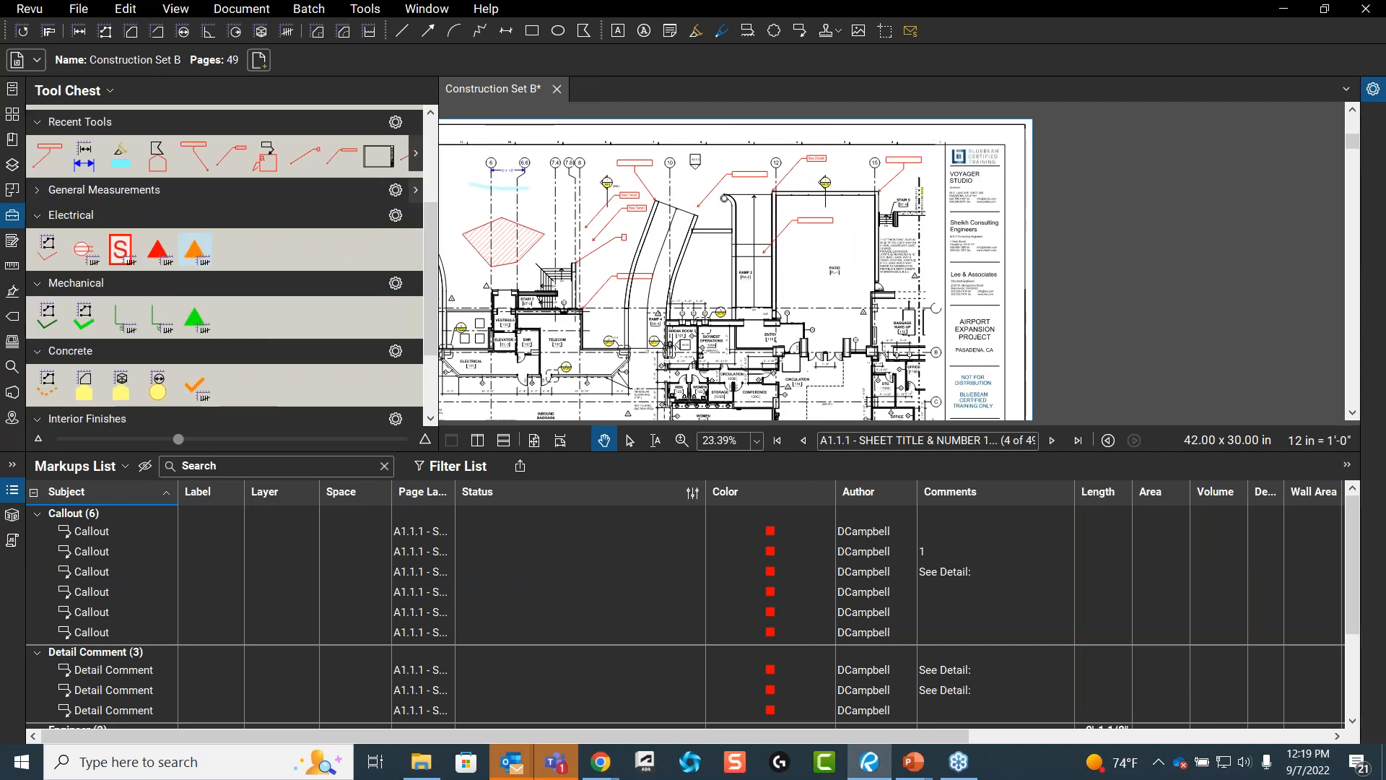
scroll(183, 267, down, 2)
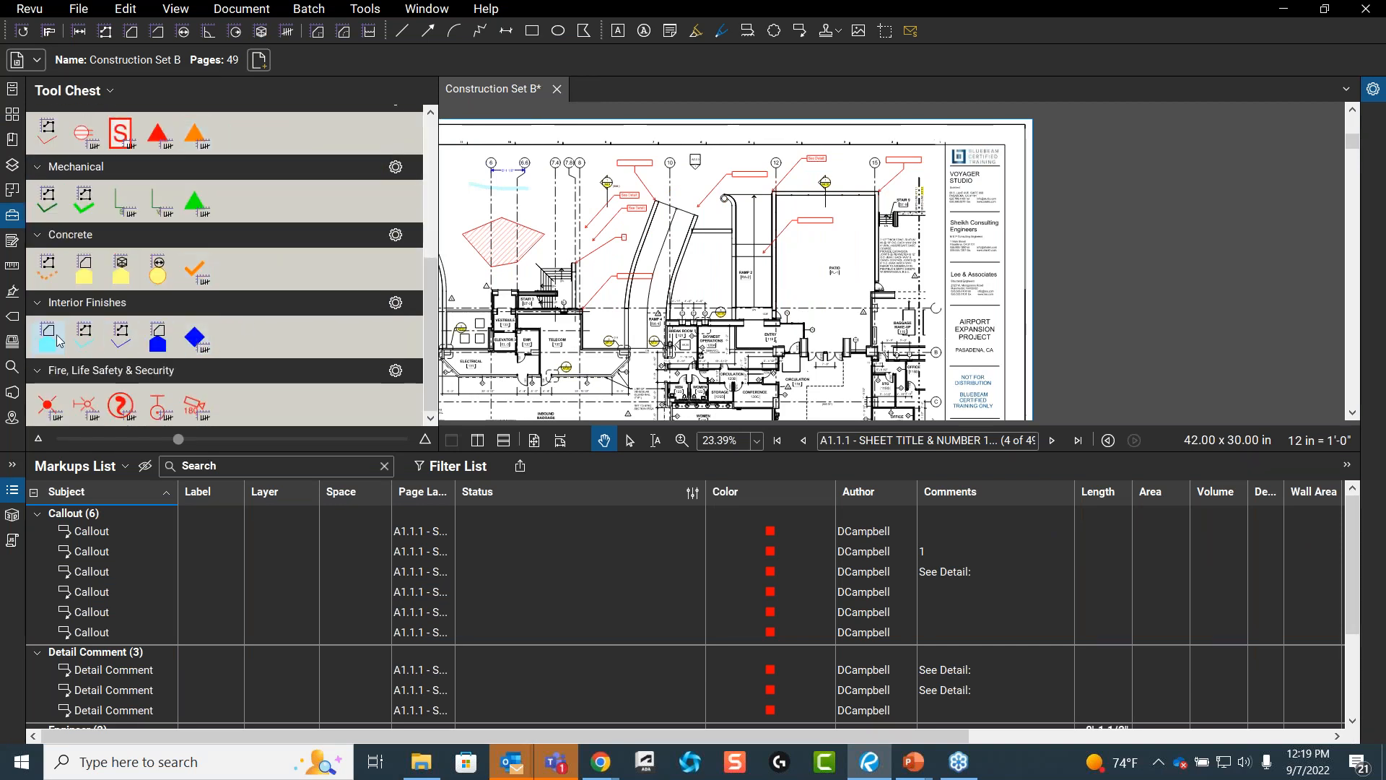
scroll(167, 326, up, 2)
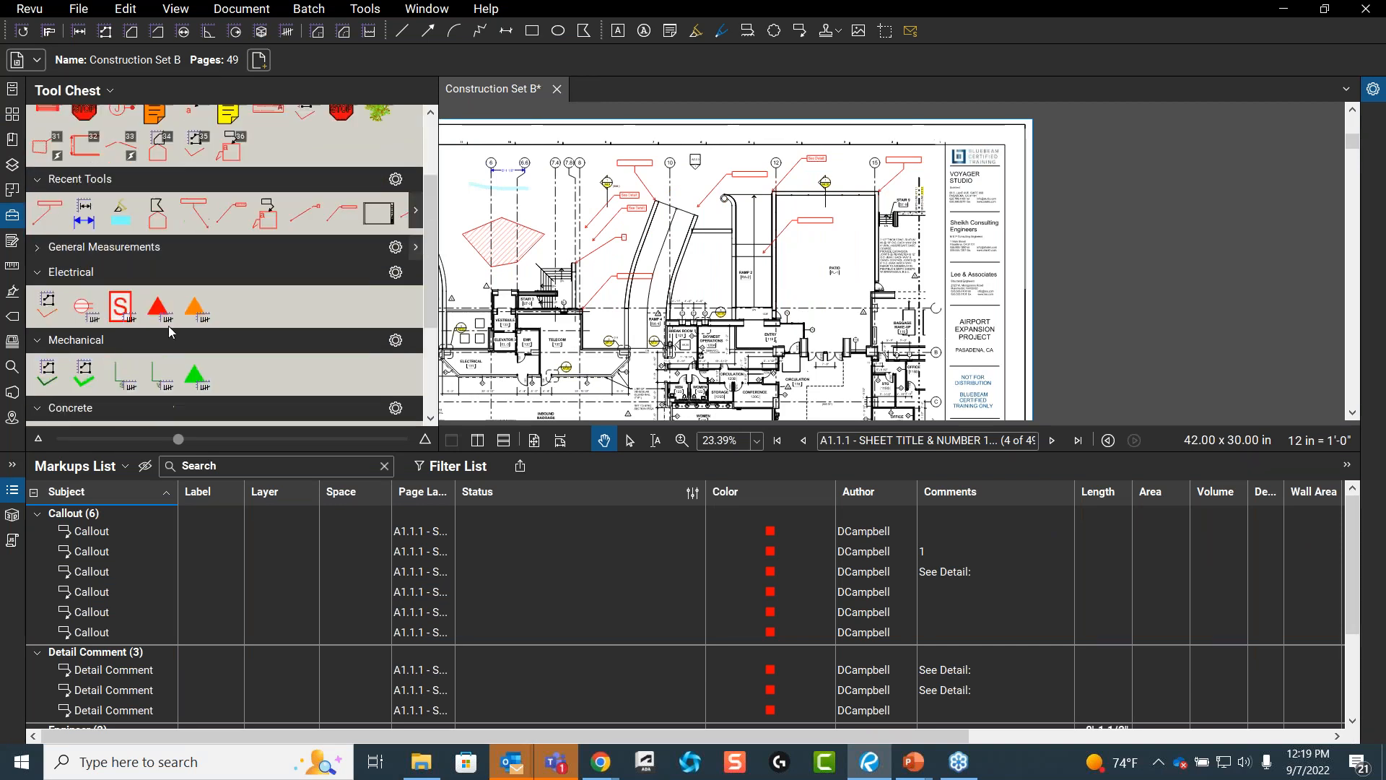
click(93, 246)
scroll(281, 239, up, 2)
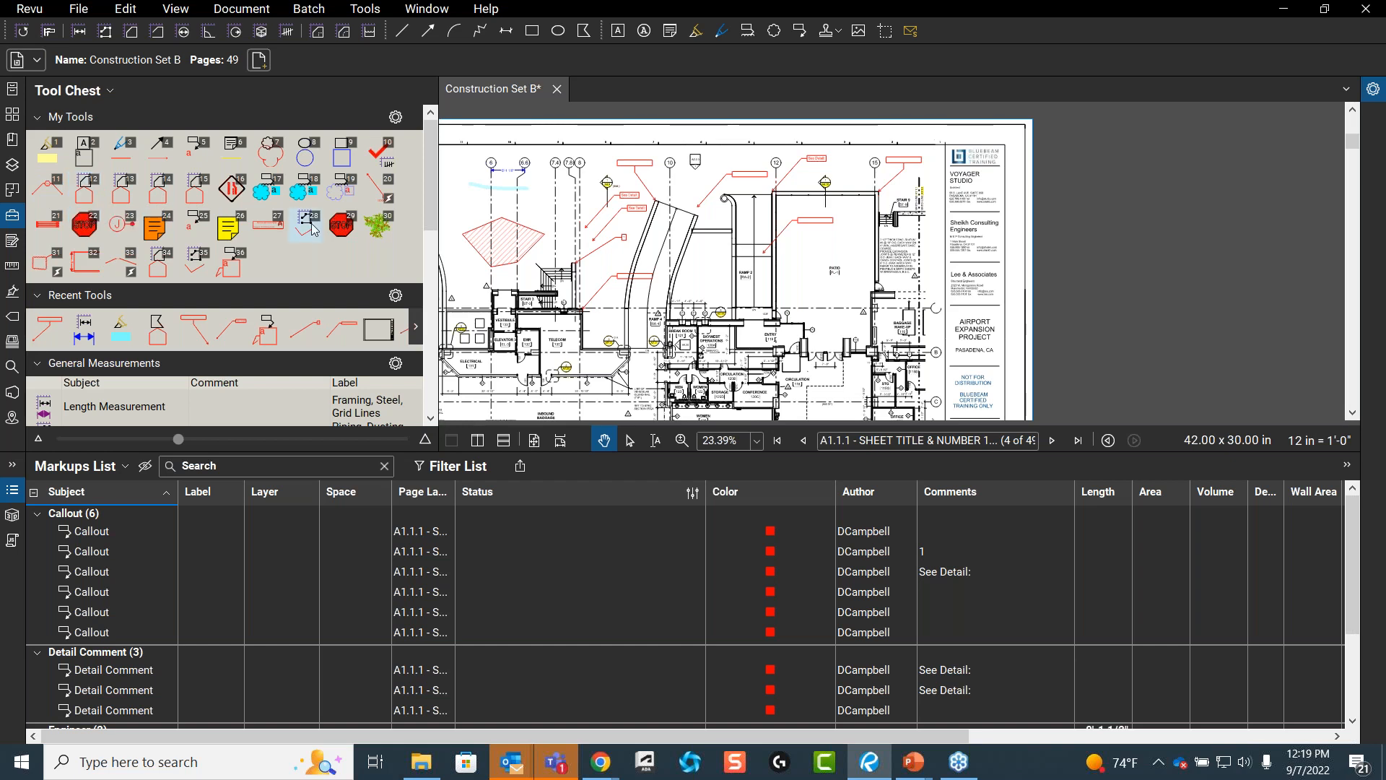
scroll(328, 258, down, 2)
scroll(302, 194, up, 2)
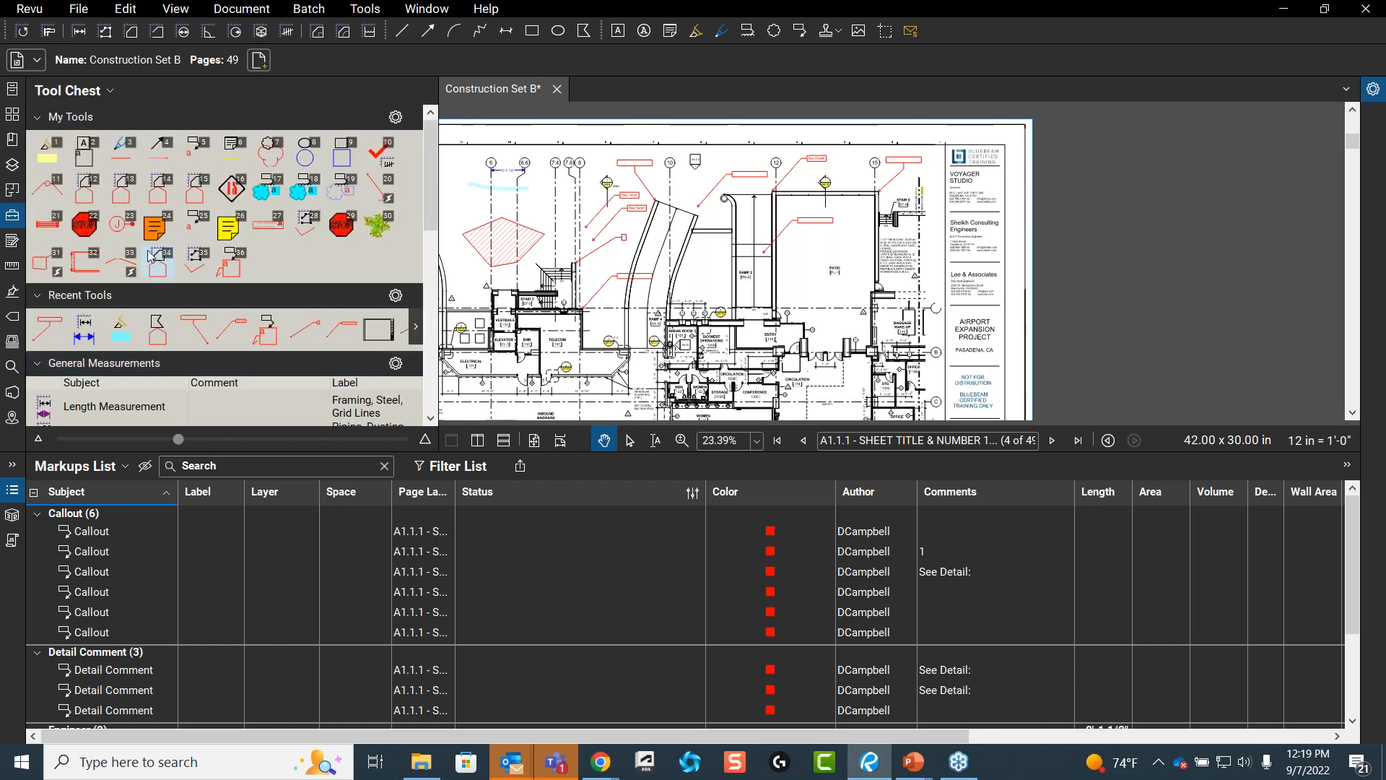
scroll(165, 274, down, 6)
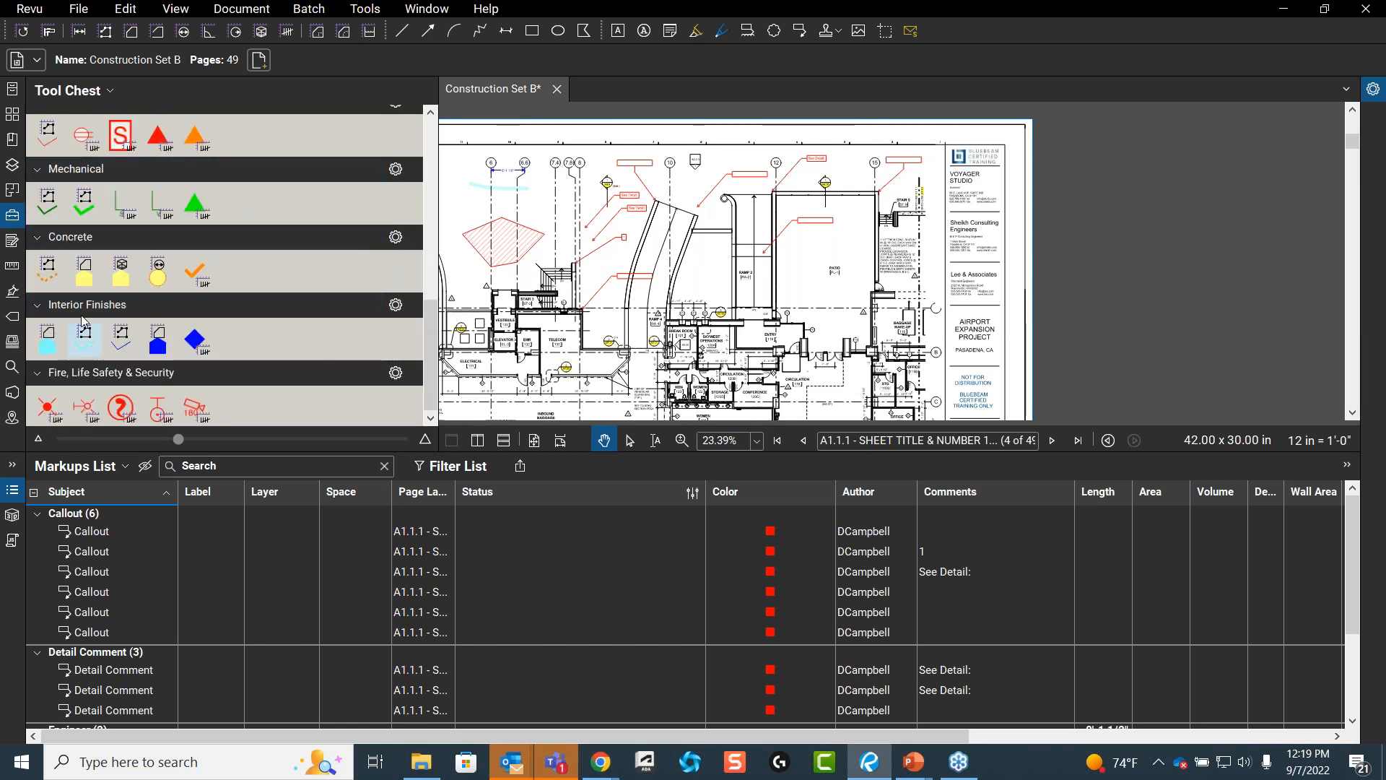
- Draw a rectangular 4" Pour volume measurement over the patio with the tool from the Concrete set
click(121, 280)
click(774, 193)
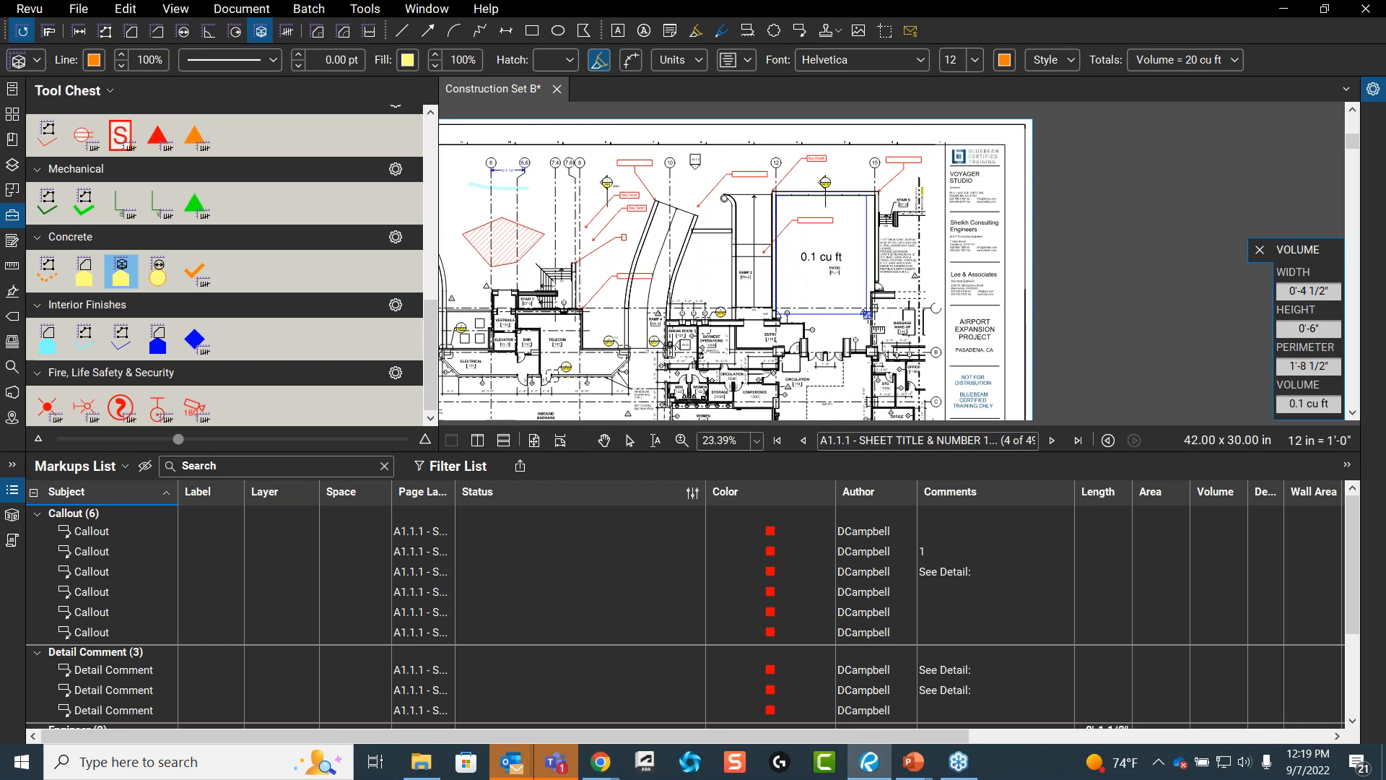
scroll(869, 314, up, 5)
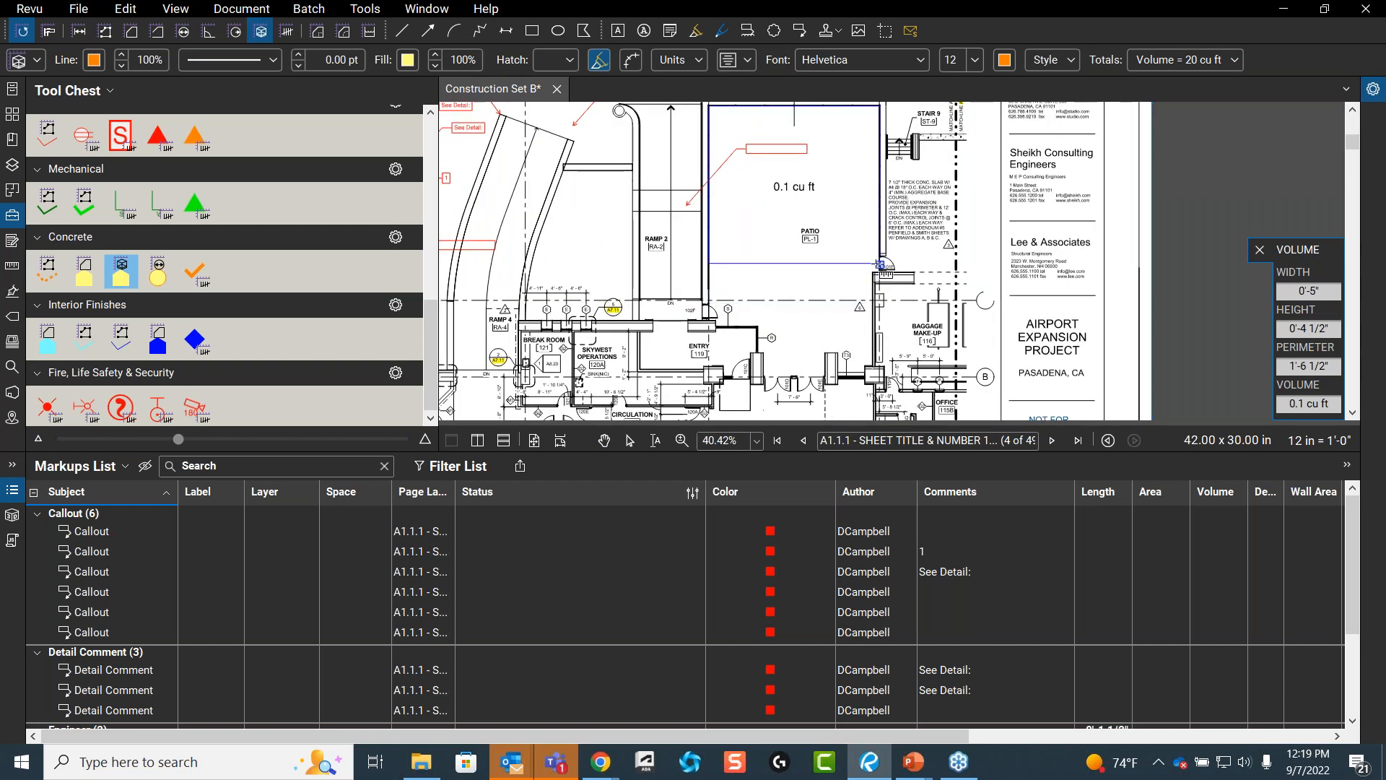
scroll(880, 273, up, 3)
click(894, 289)
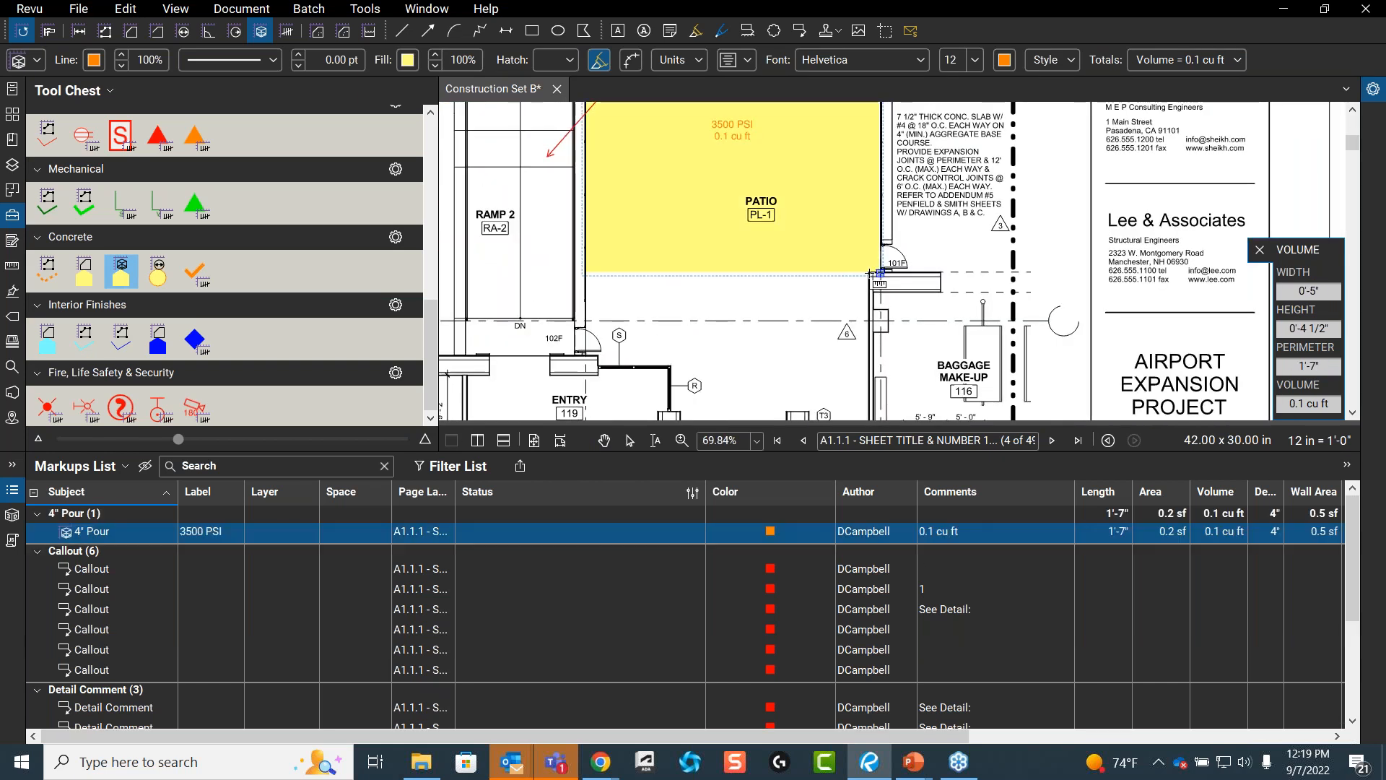
- Calibrate the scale of the current page from the 0' to 16' marks of the floor plan's scale bar, entering 16' as the distance
scroll(824, 238, down, 4)
scroll(813, 217, down, 5)
drag(813, 375, 810, 255)
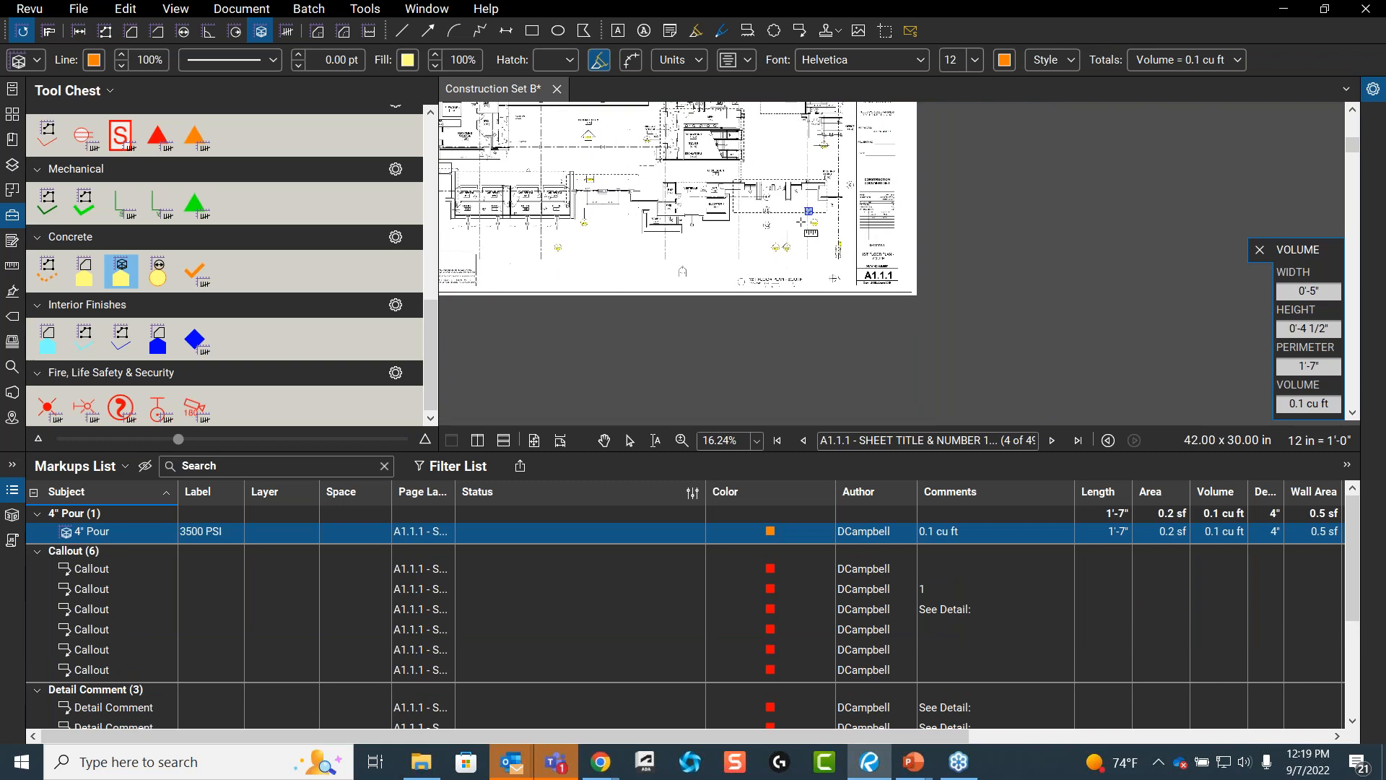
scroll(810, 256, up, 11)
mouse_move(808, 309)
mouse_down()
mouse_move(853, 192)
mouse_move(891, 194)
mouse_up()
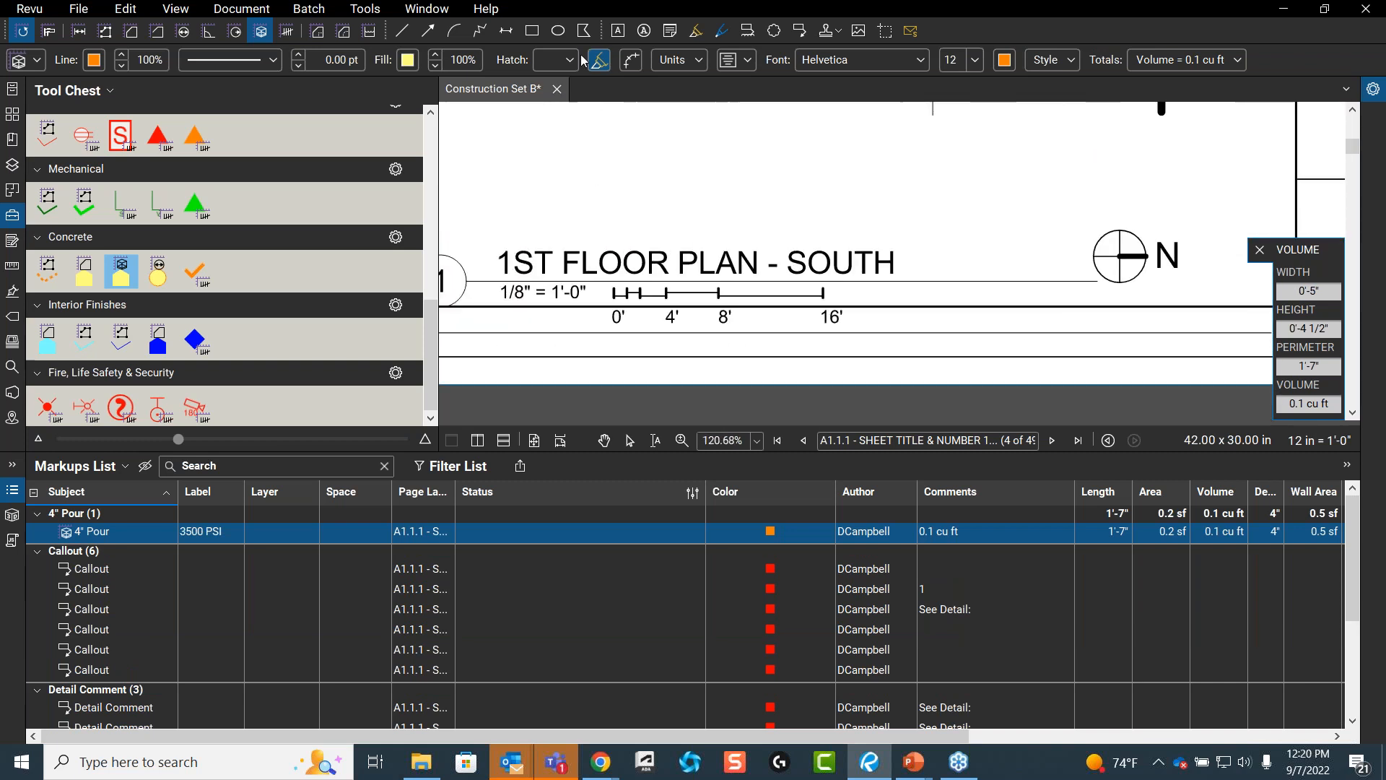
click(365, 9)
mouse_move(444, 69)
click(546, 67)
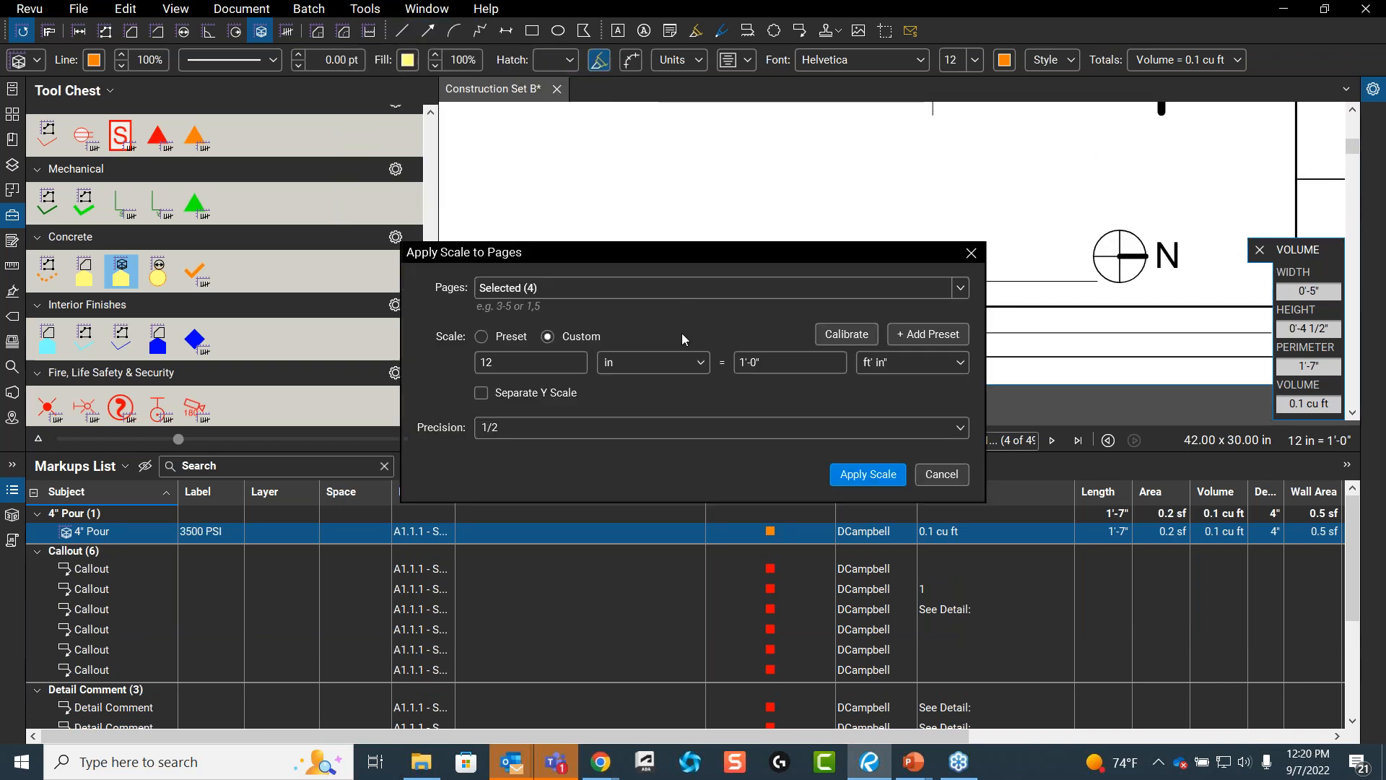
click(848, 336)
click(830, 438)
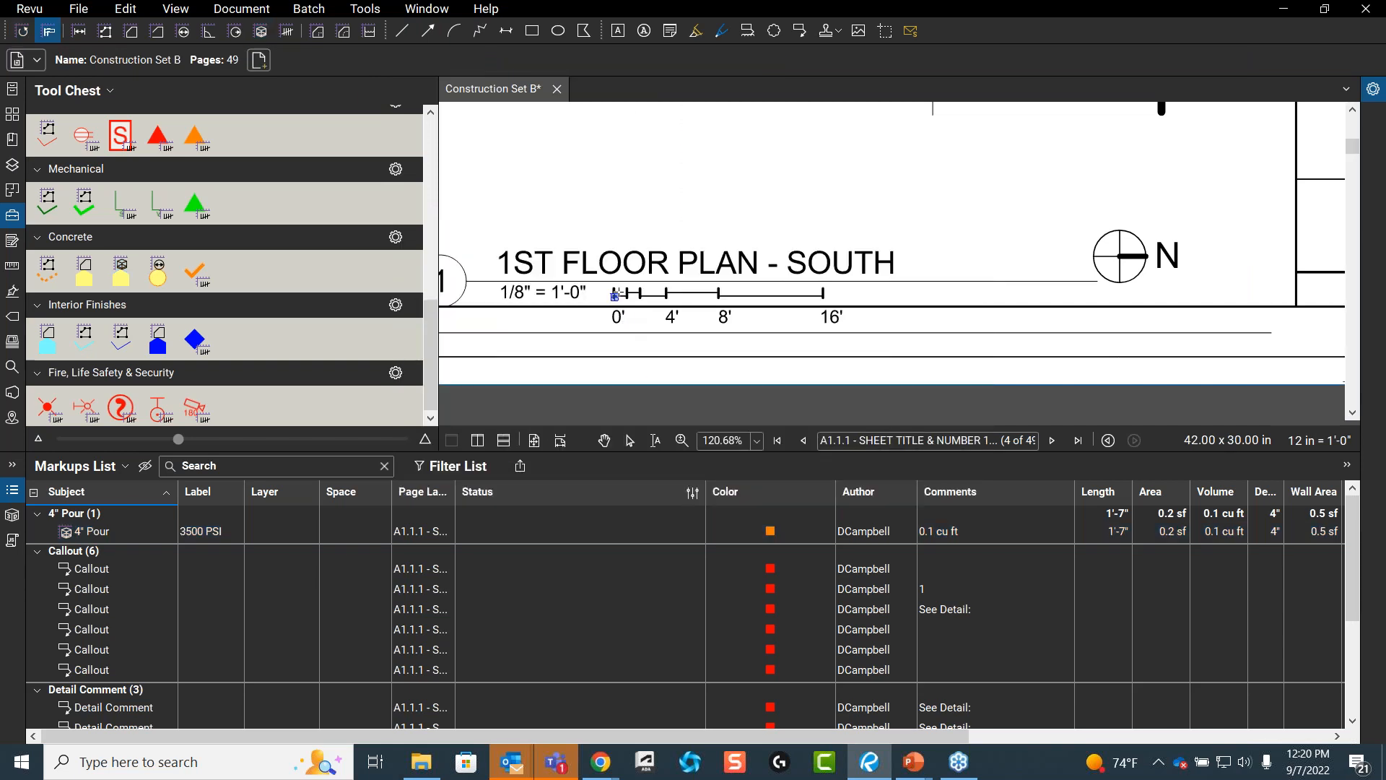
click(615, 296)
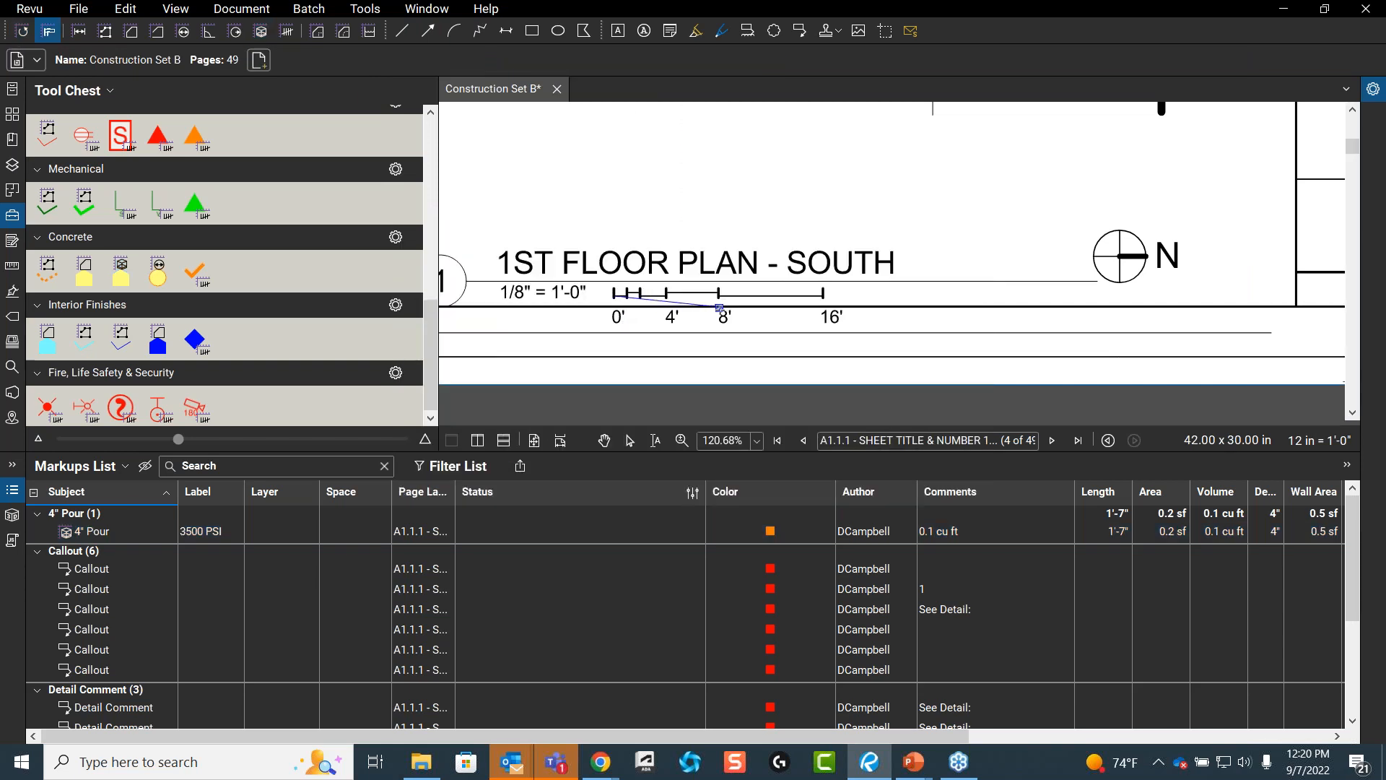
click(823, 295)
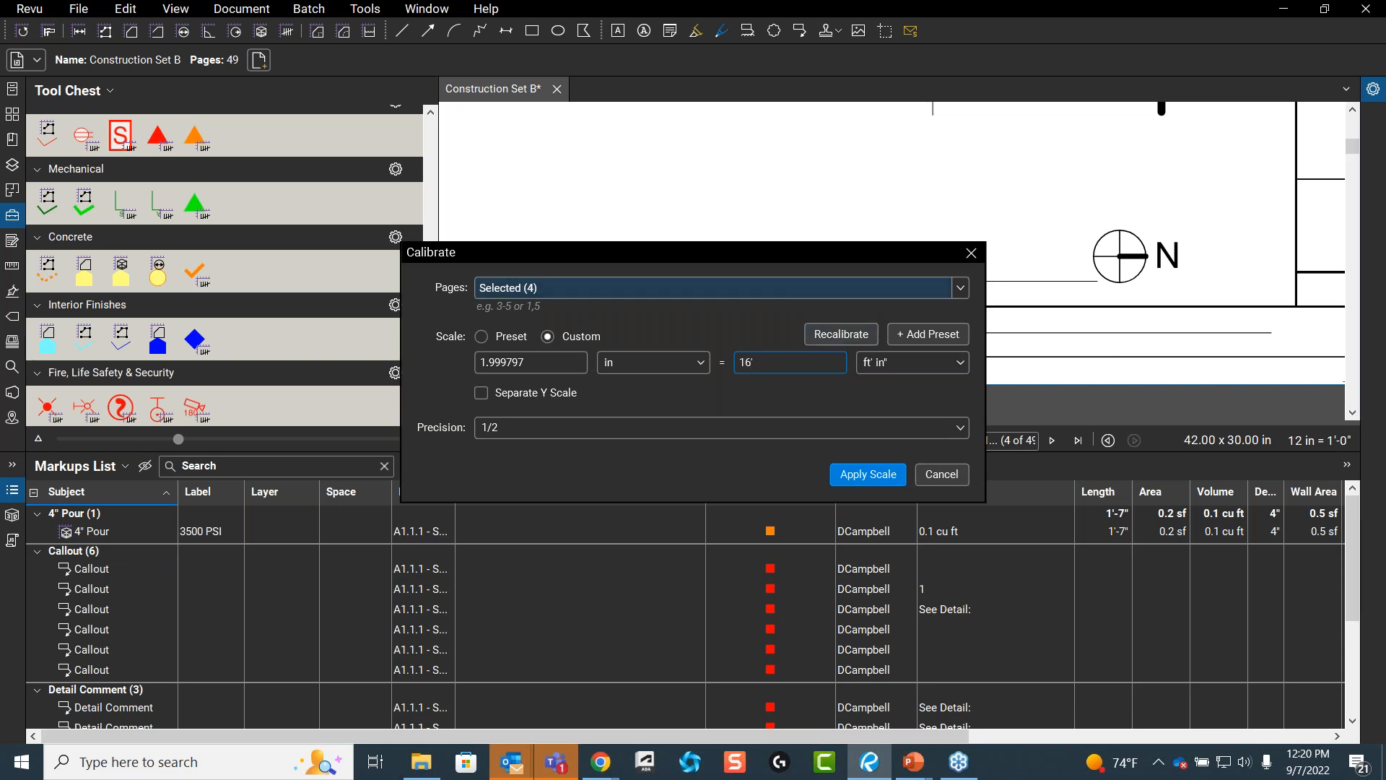
click(870, 477)
- Select the 4" Pour volume measurement that covers the patio on the floor plan
scroll(823, 360, down, 6)
mouse_move(842, 159)
mouse_down()
mouse_move(856, 361)
mouse_move(868, 325)
mouse_up()
drag(869, 126, 893, 453)
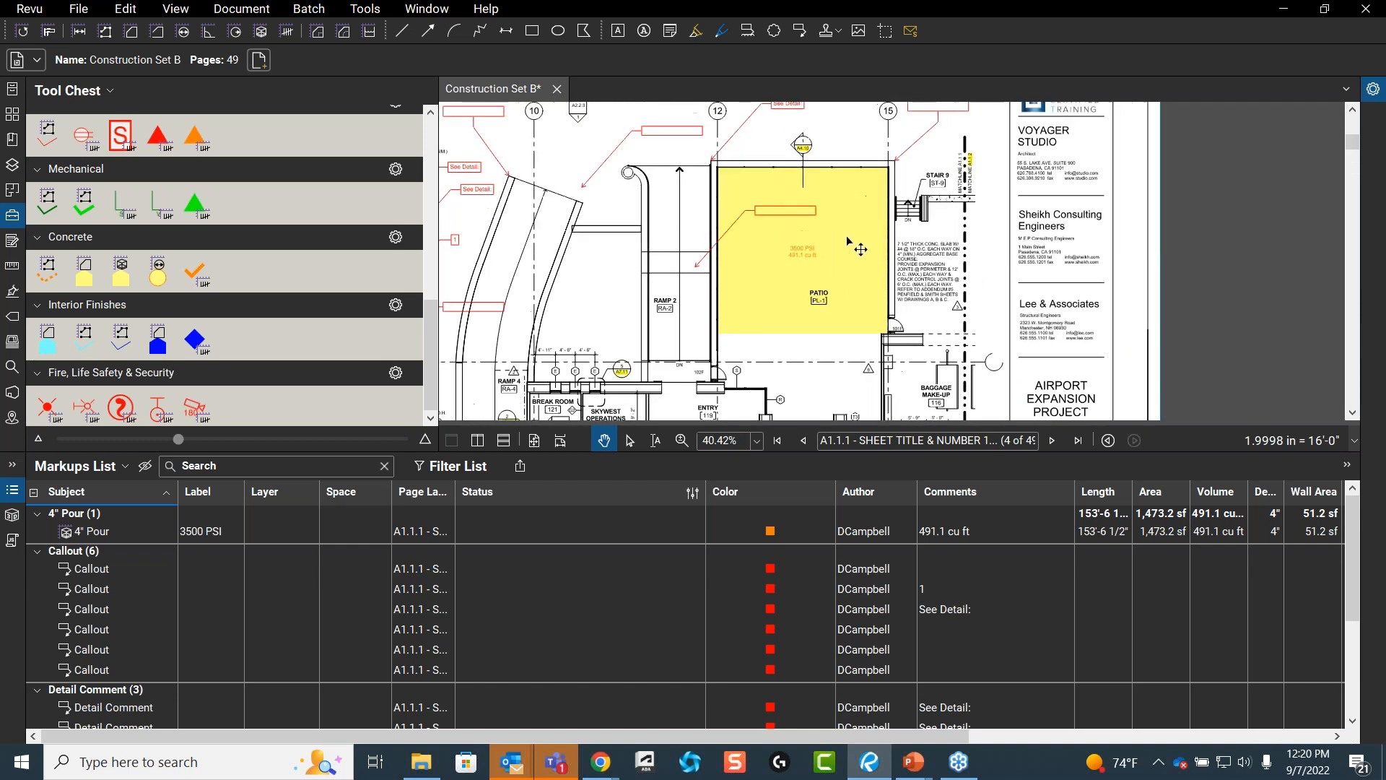
scroll(851, 239, up, 3)
click(831, 306)
mouse_move(842, 307)
mouse_down()
mouse_move(839, 186)
mouse_move(869, 316)
mouse_up()
scroll(840, 186, down, 1)
- Hide both Responsibility columns and the Slope, Legend, Rise/Drop, Count, Height, Width and Wall Area columns in the Markups List
click(125, 466)
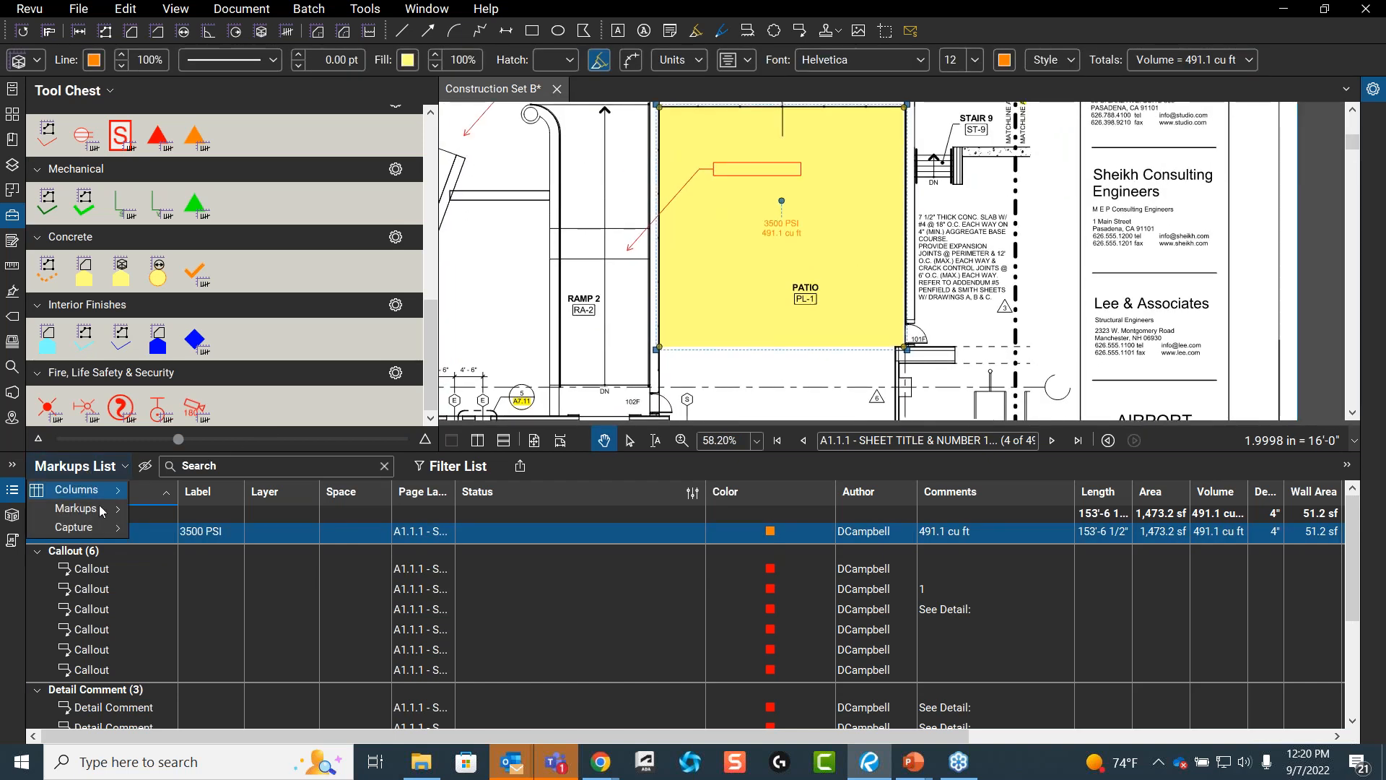
mouse_move(108, 499)
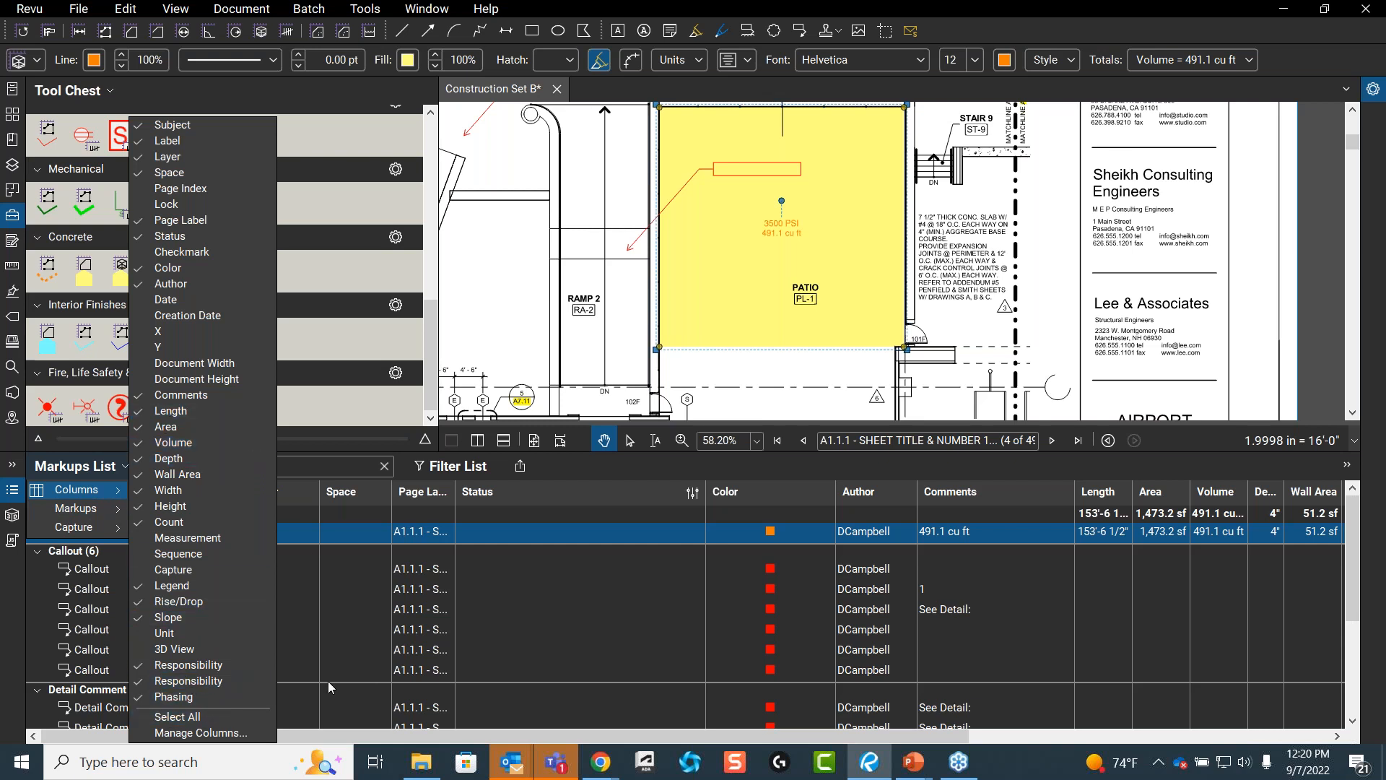
click(214, 682)
click(209, 667)
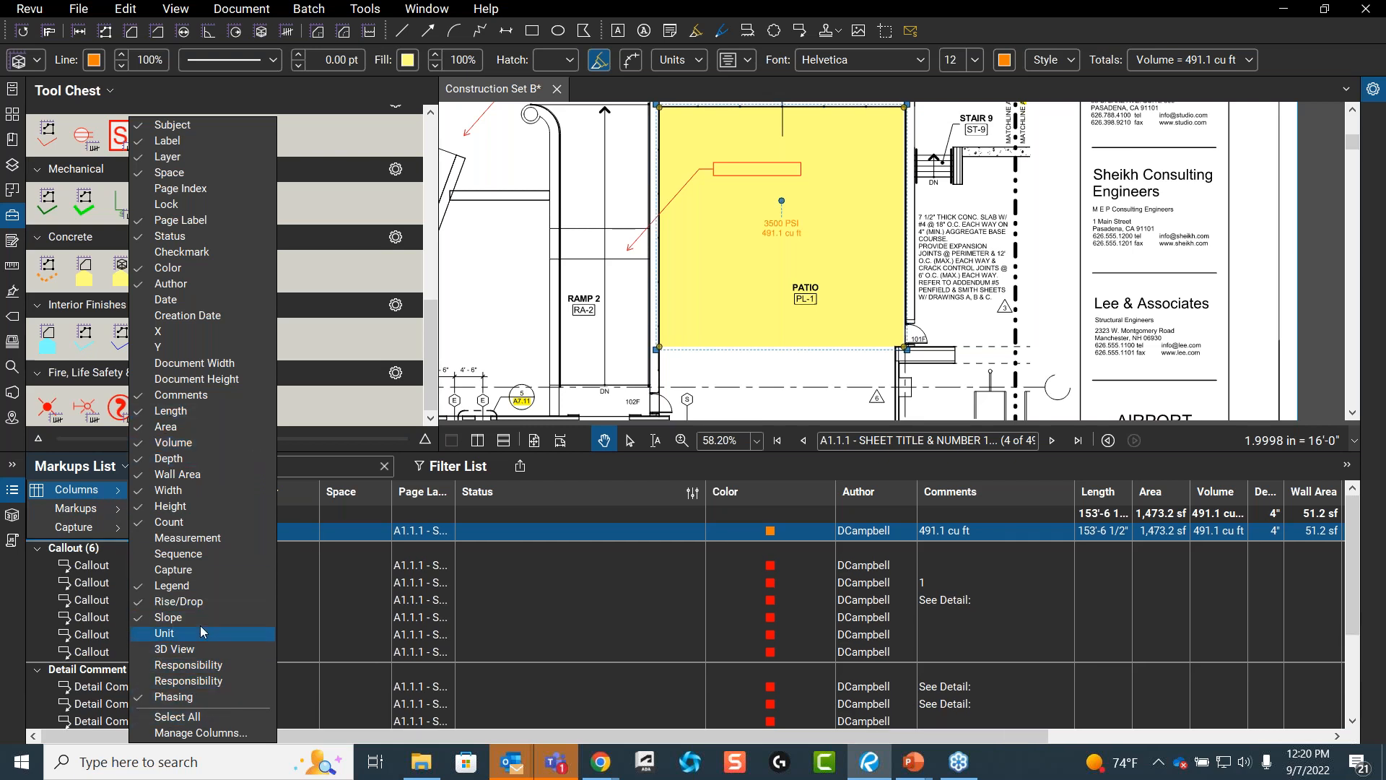
click(205, 619)
click(203, 588)
click(205, 600)
click(205, 521)
click(205, 508)
click(206, 495)
click(206, 476)
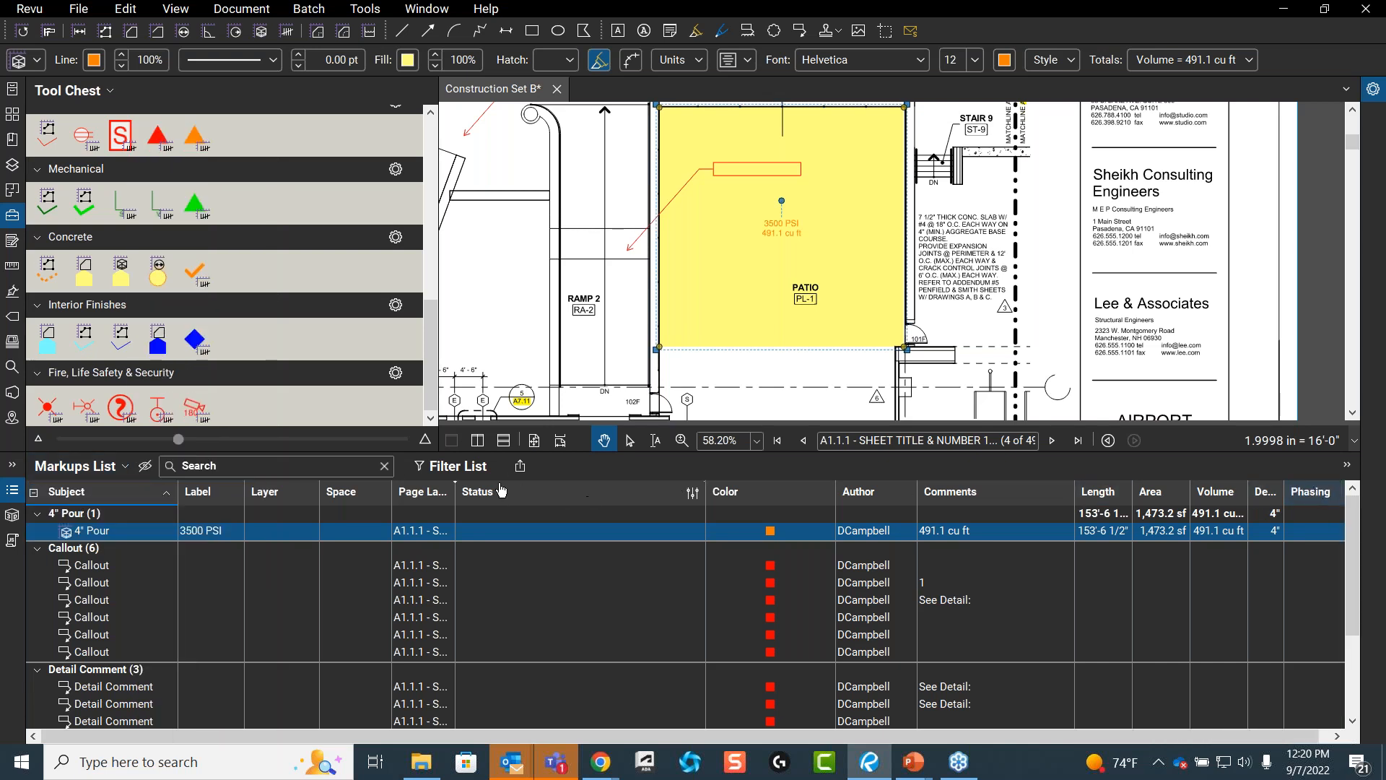
- Move the Phasing column ahead of Status and enter Phase 1 for the 4" Pour measurement
drag(501, 490, 509, 519)
click(502, 535)
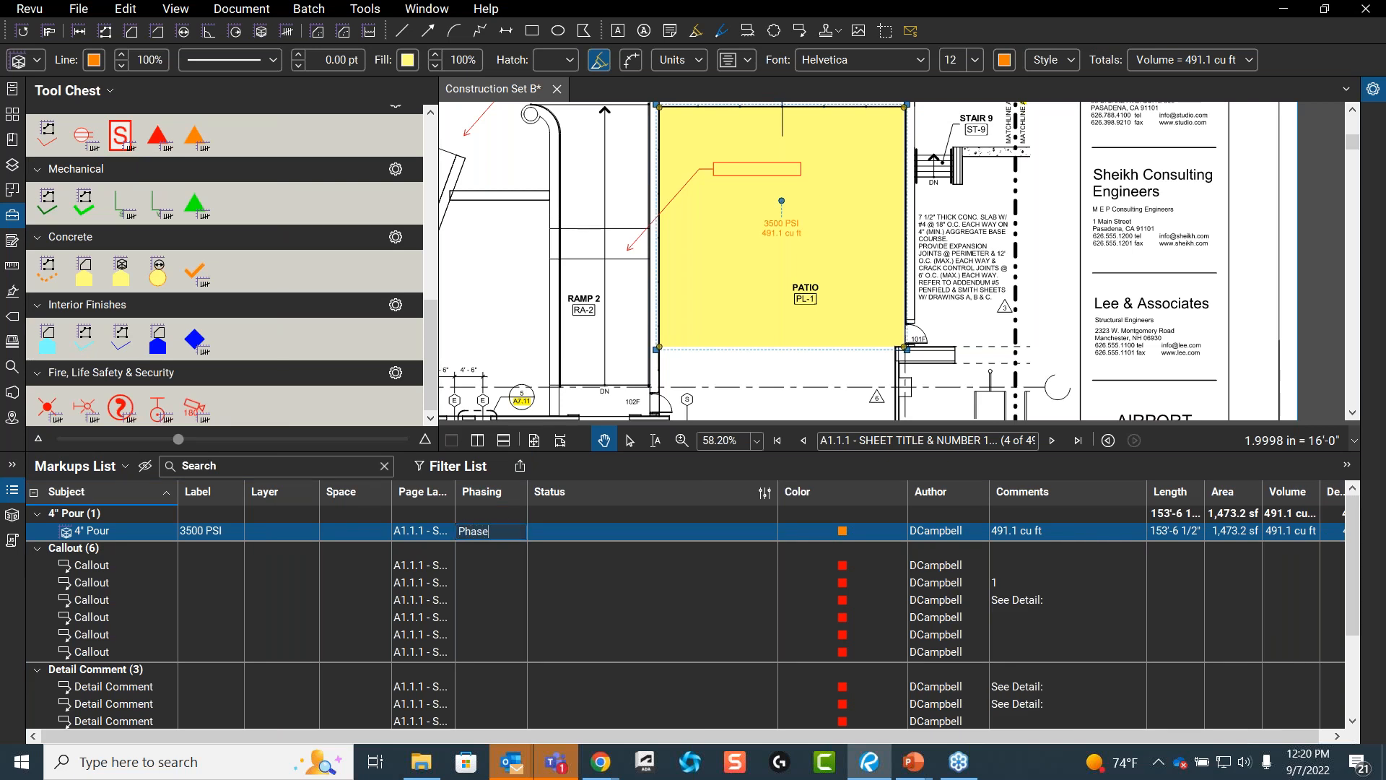
click(753, 379)
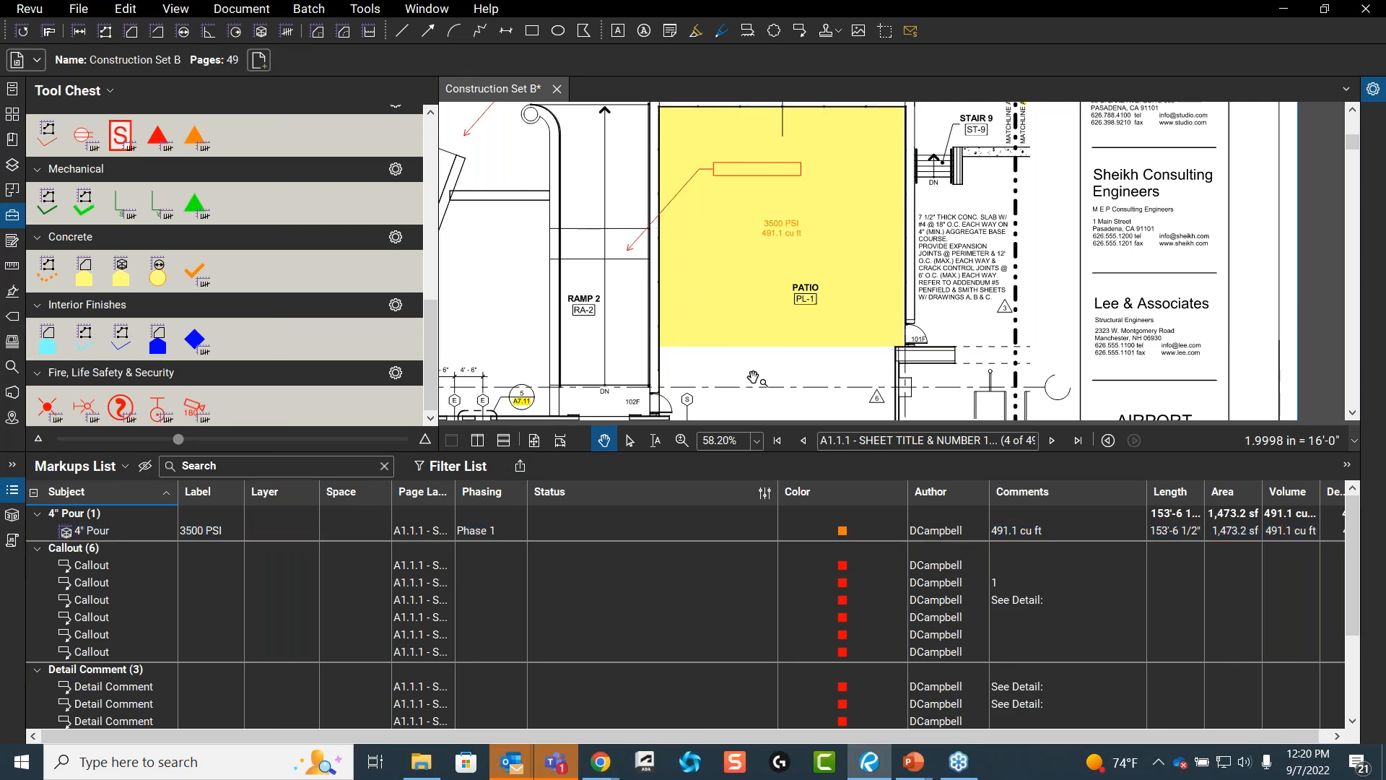
- Open the properties of the 4" Pour measurement and review its custom Responsibility and Phasing fields
click(504, 535)
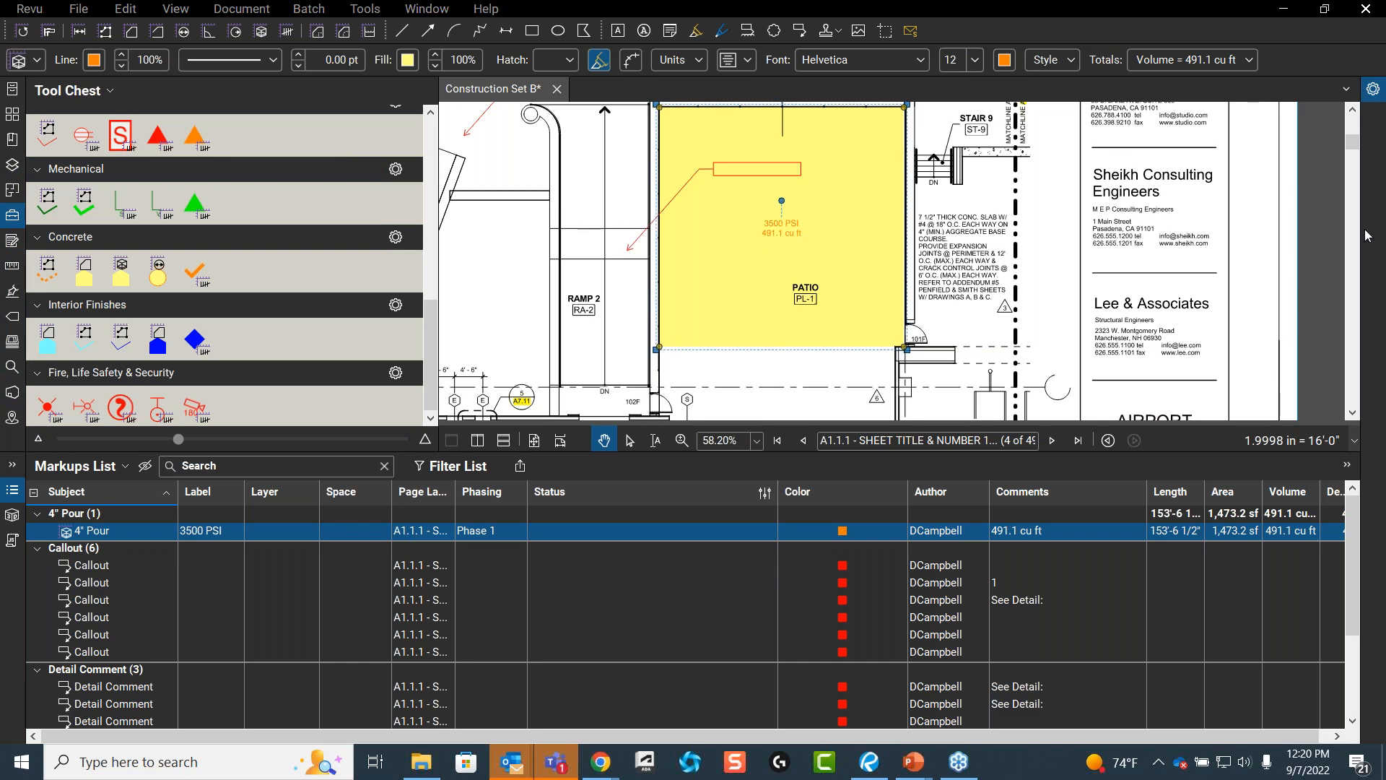
click(1373, 88)
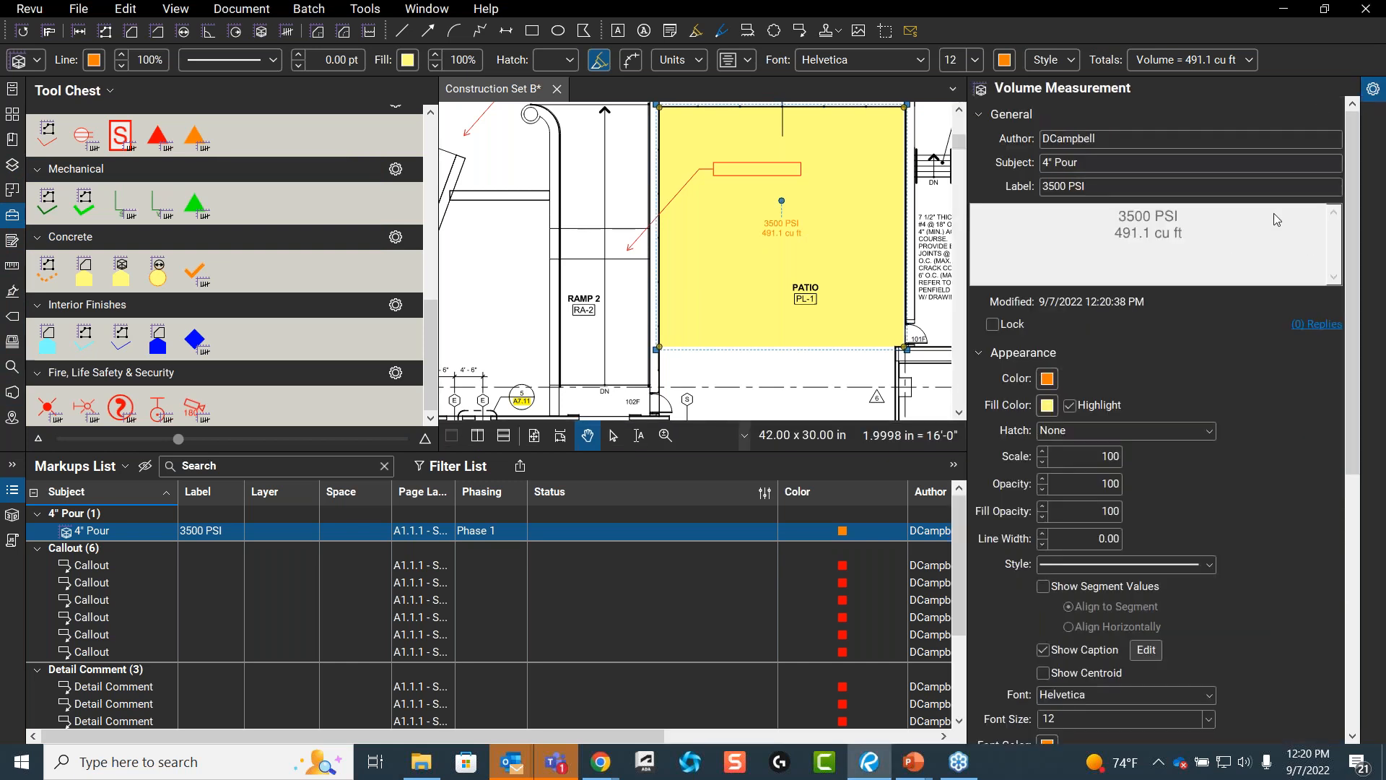
scroll(1233, 347, down, 2)
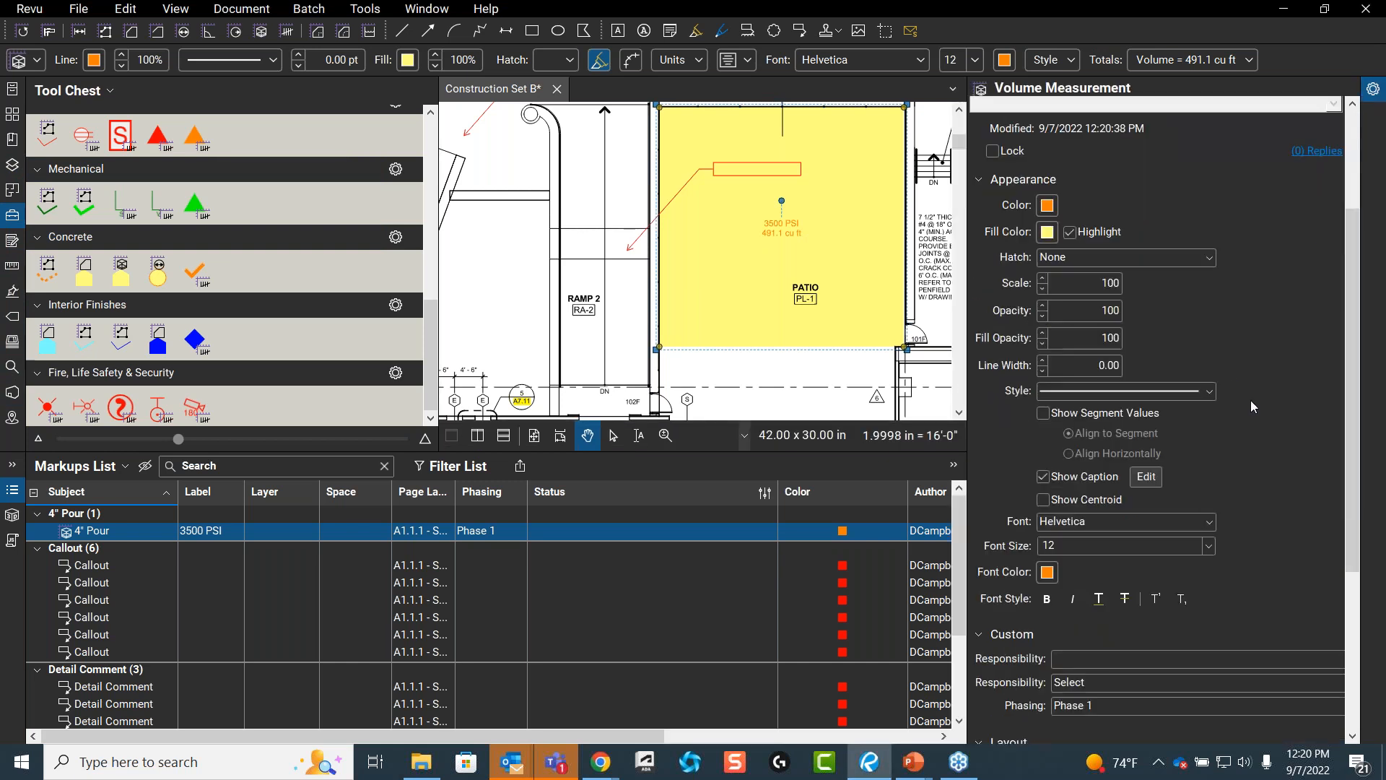
scroll(1334, 397, down, 2)
scroll(1240, 341, down, 1)
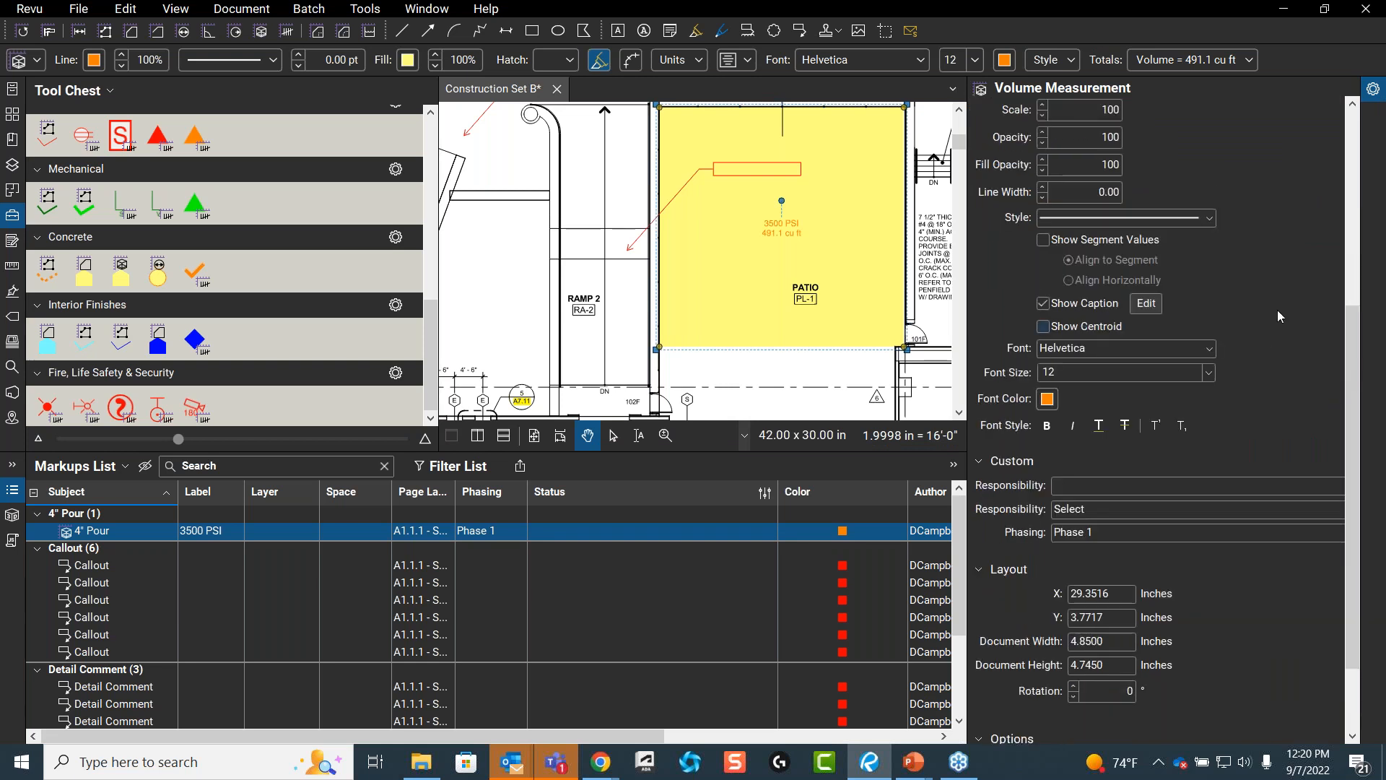
scroll(1274, 358, down, 1)
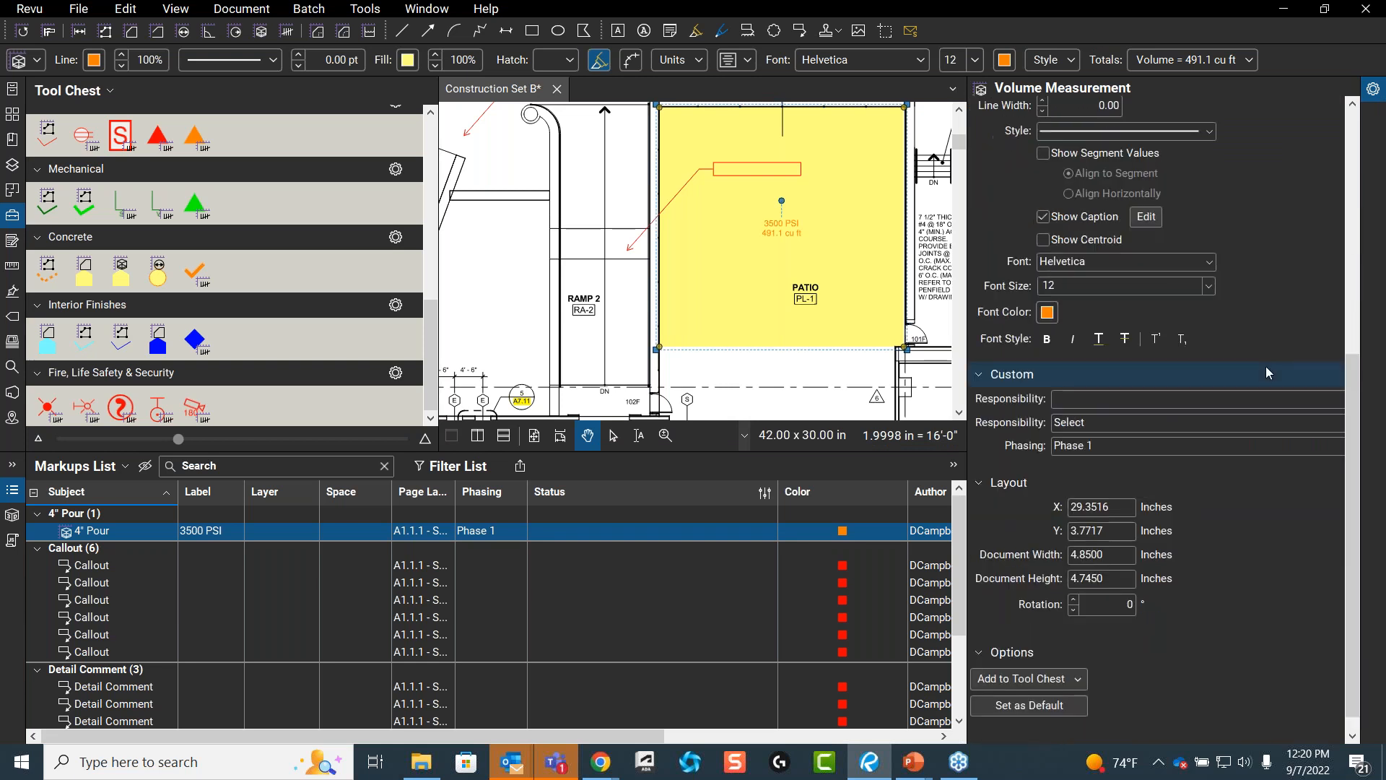
click(1111, 446)
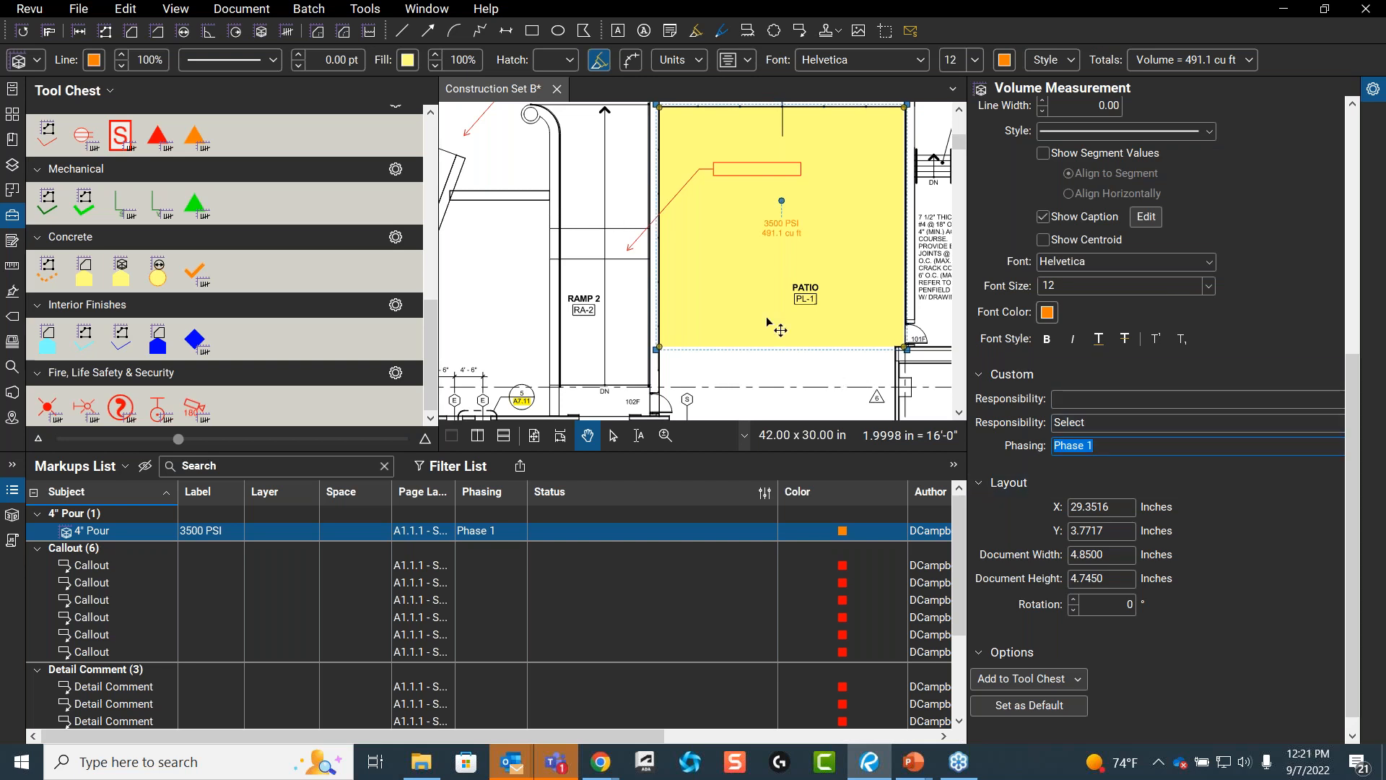
- Start a Polylength measurement along the wall between Skywest Operations and Entry, tracing around the corner to the column near door 101C
drag(767, 322, 890, 162)
mouse_move(637, 367)
mouse_down()
mouse_move(724, 297)
mouse_move(733, 210)
mouse_move(698, 276)
mouse_up()
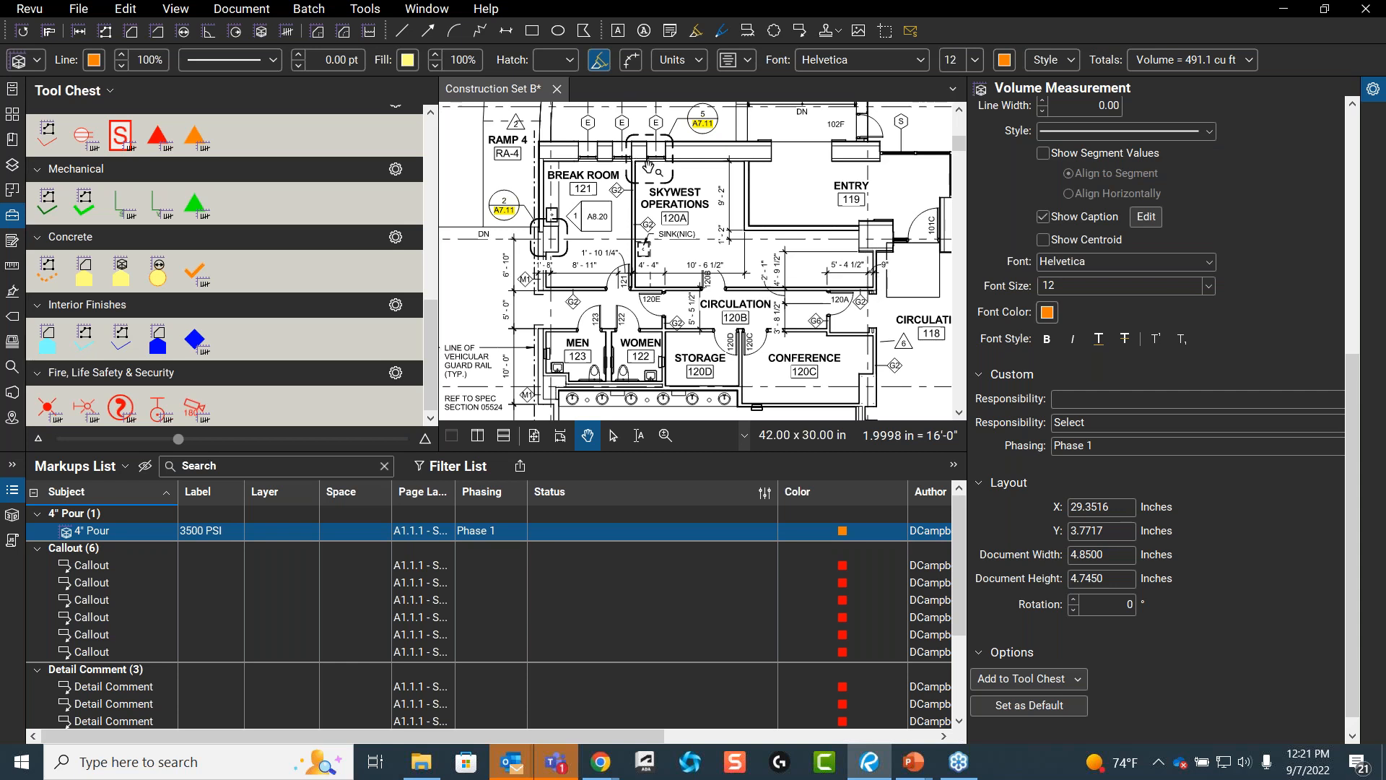
click(365, 9)
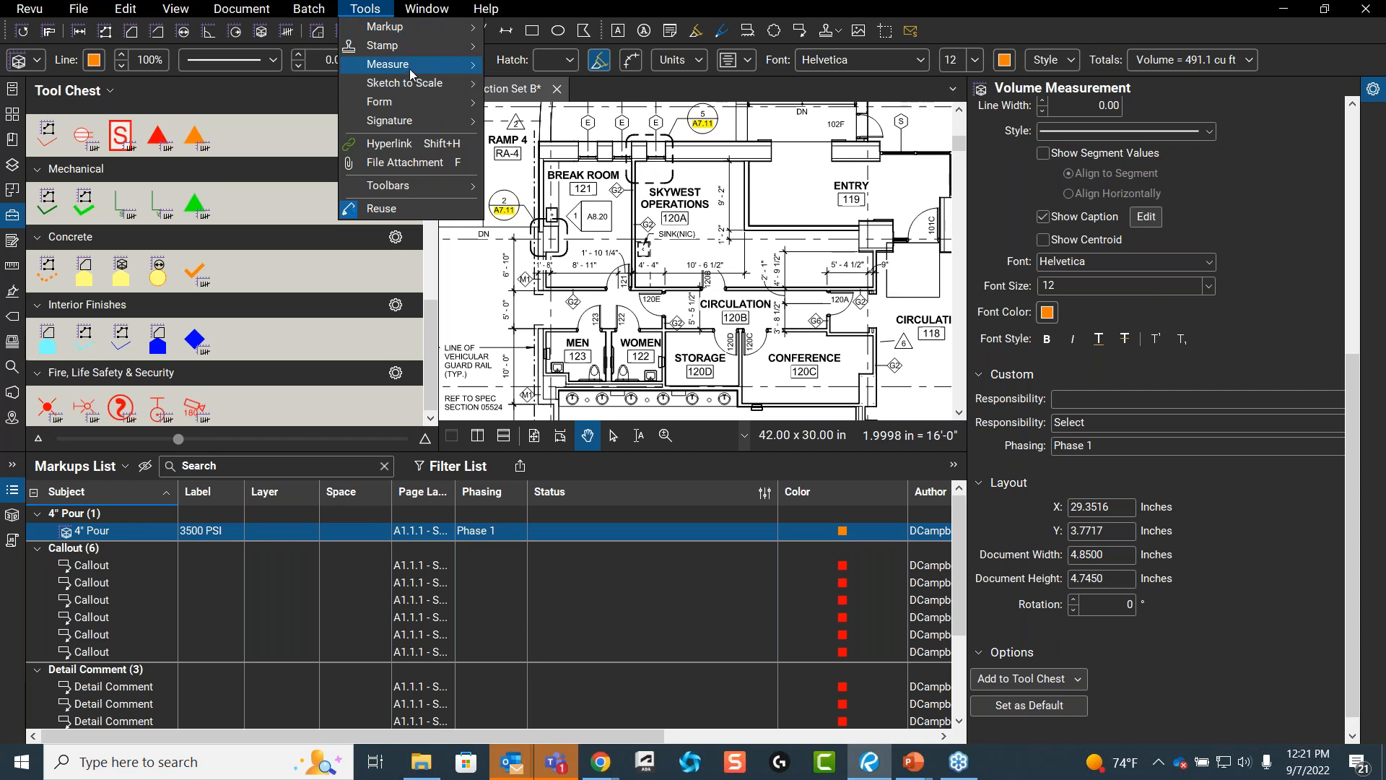
mouse_move(409, 68)
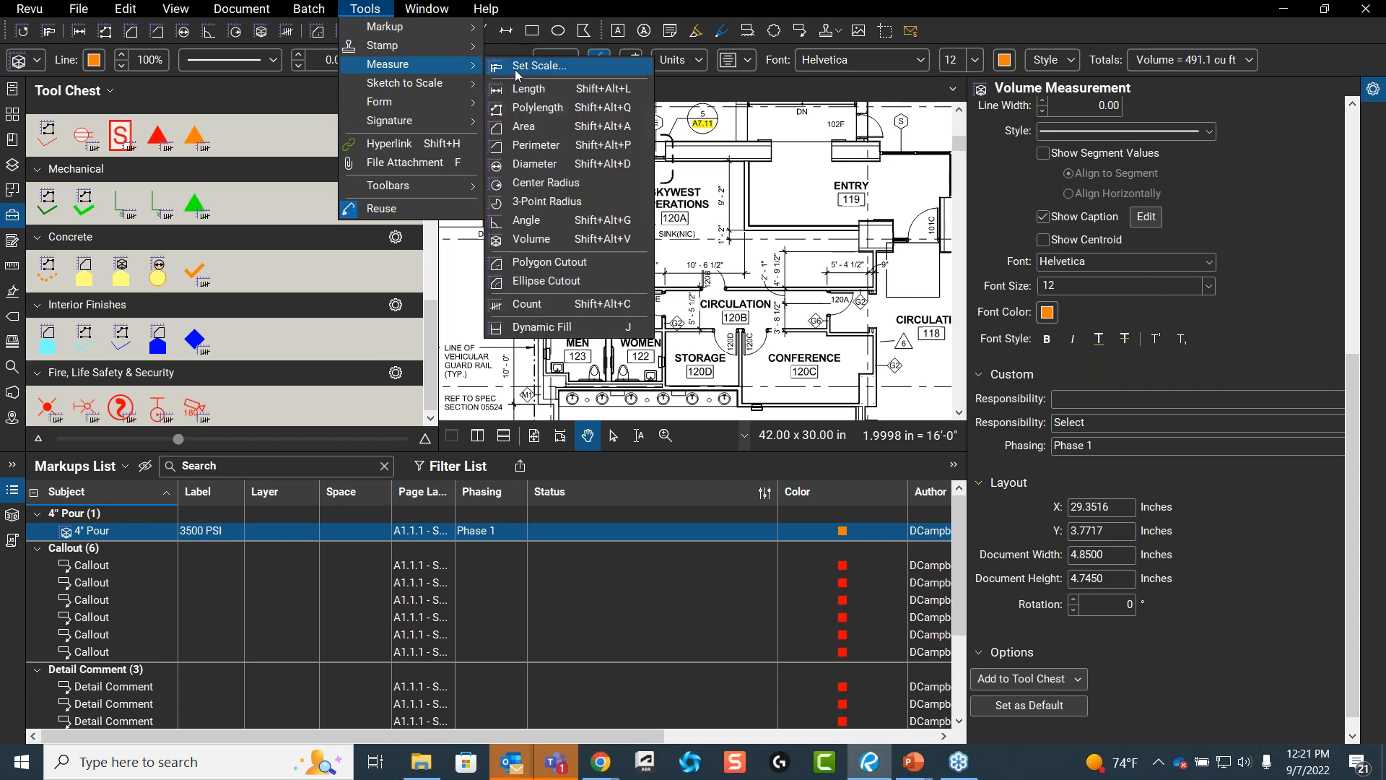
click(538, 108)
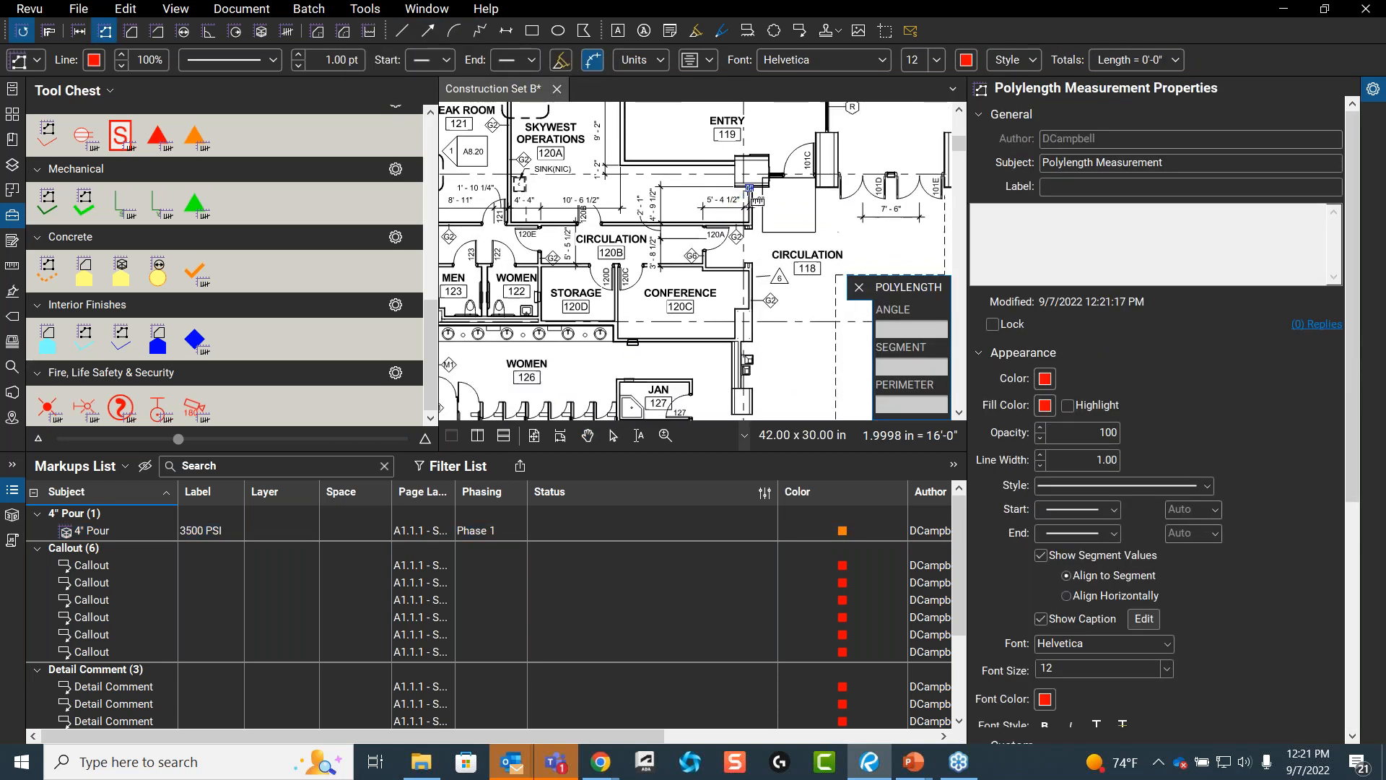
scroll(751, 190, up, 1)
scroll(652, 180, up, 2)
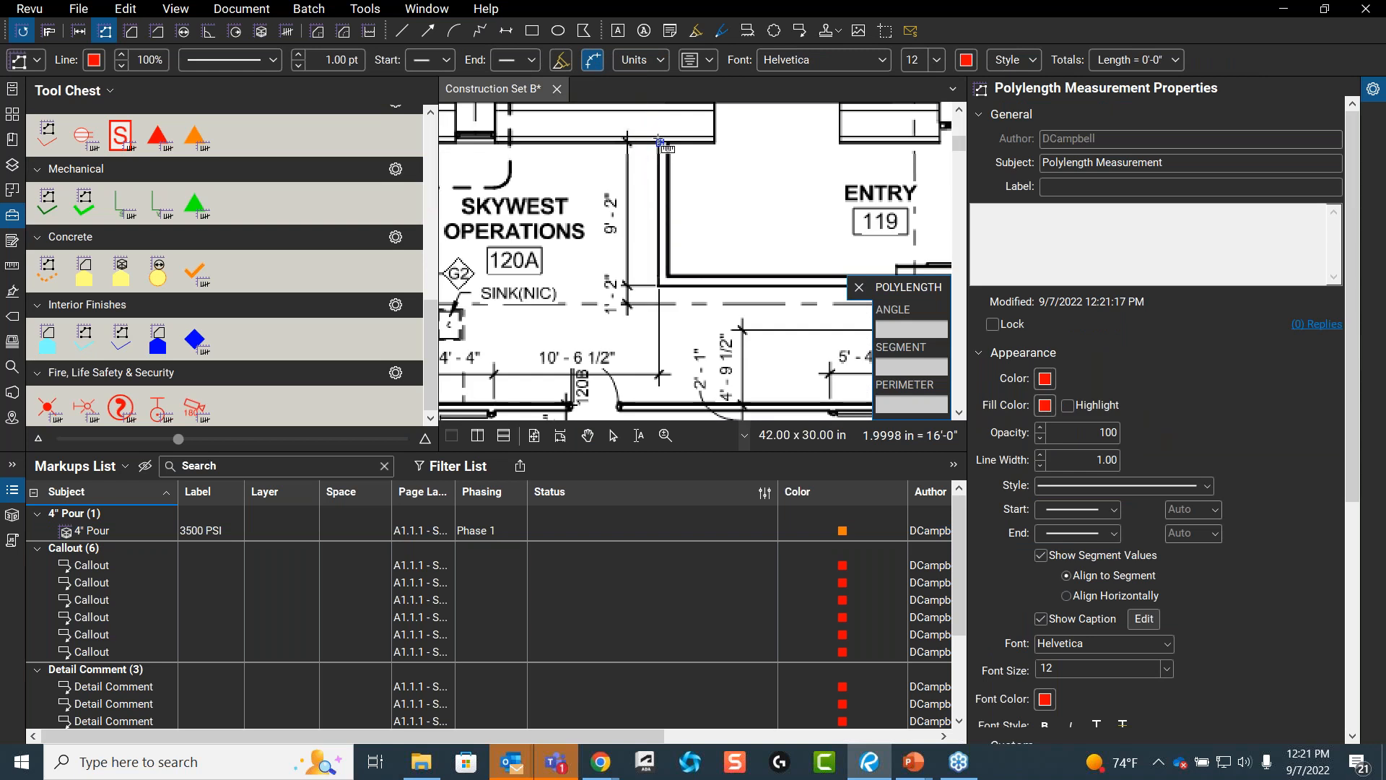
click(659, 144)
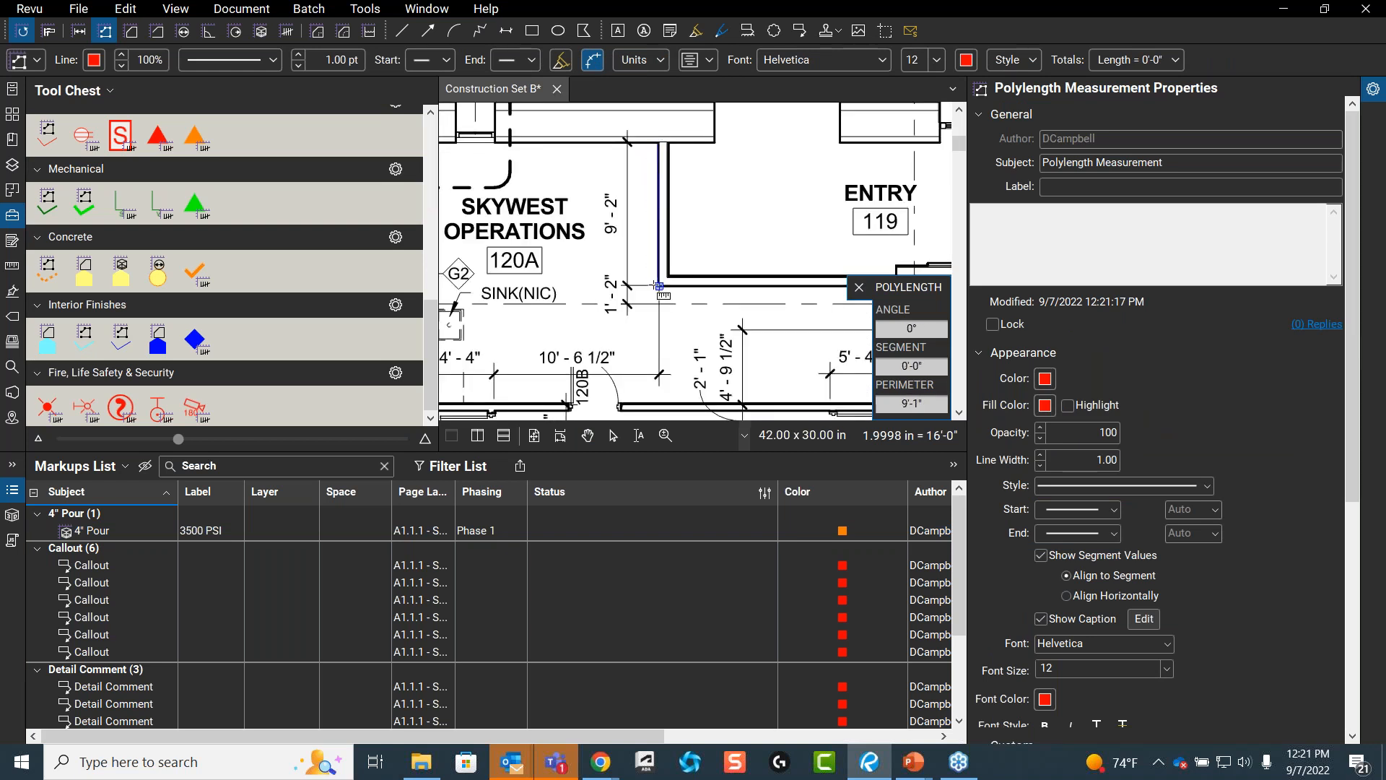
click(659, 288)
click(658, 288)
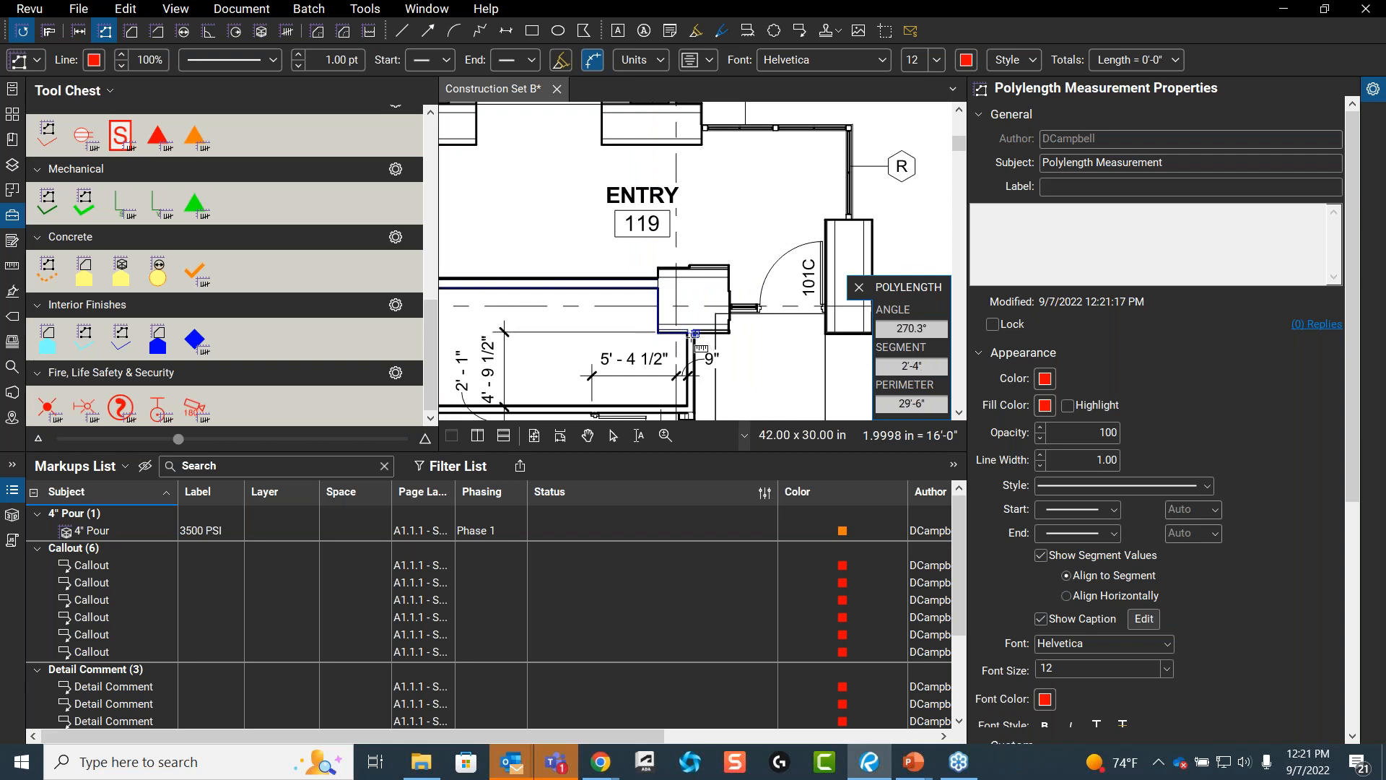
- Continue the polylength down to the wall above Circulation 120B and finish it at the jamb of door 120B
scroll(676, 372, down, 5)
scroll(677, 379, up, 5)
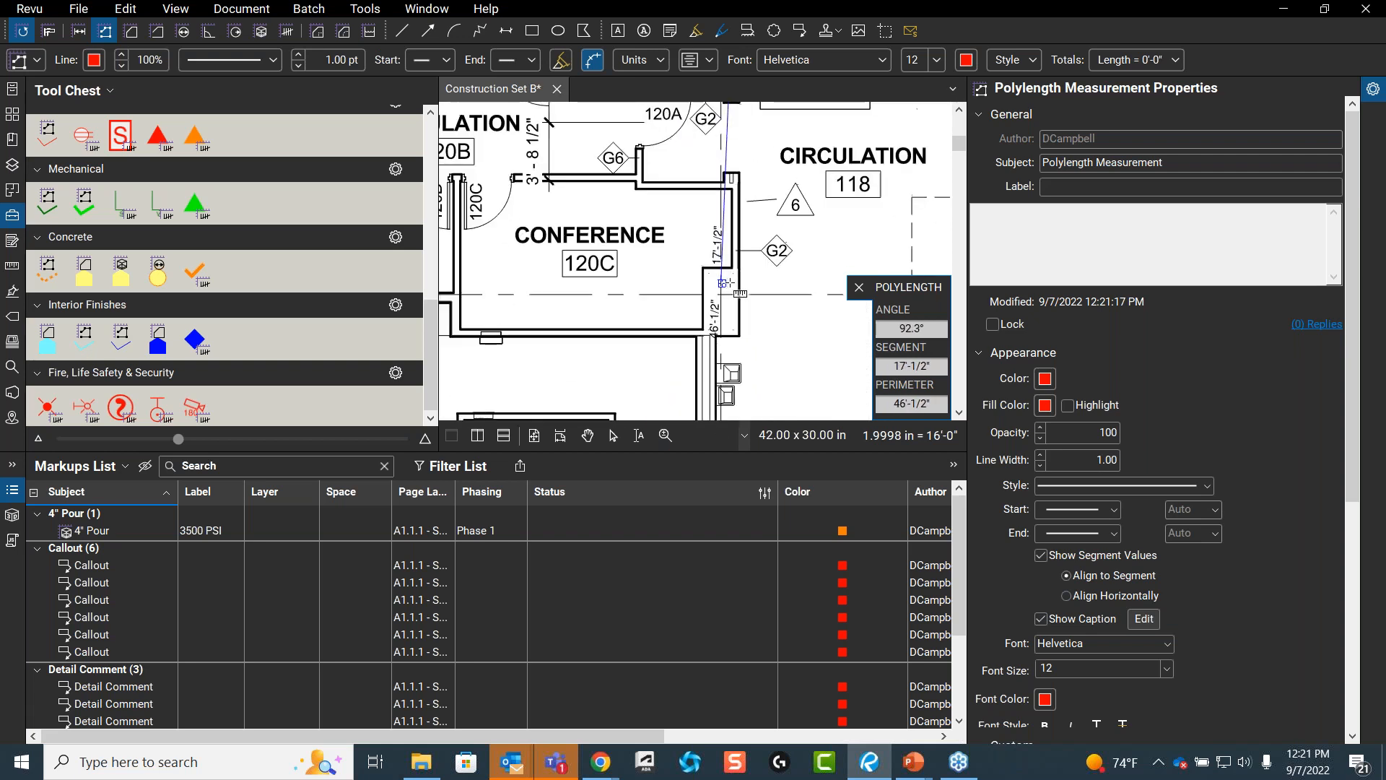
scroll(732, 269, up, 3)
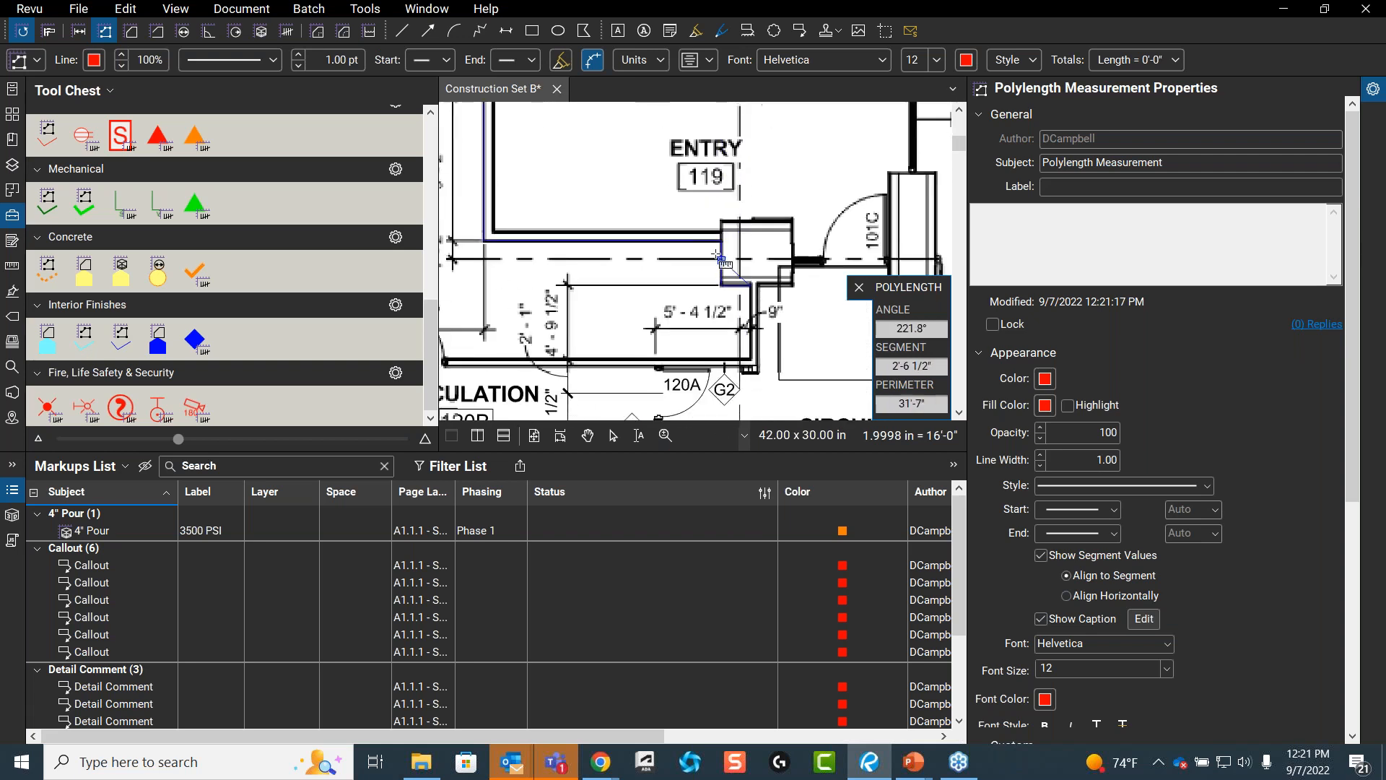
click(752, 363)
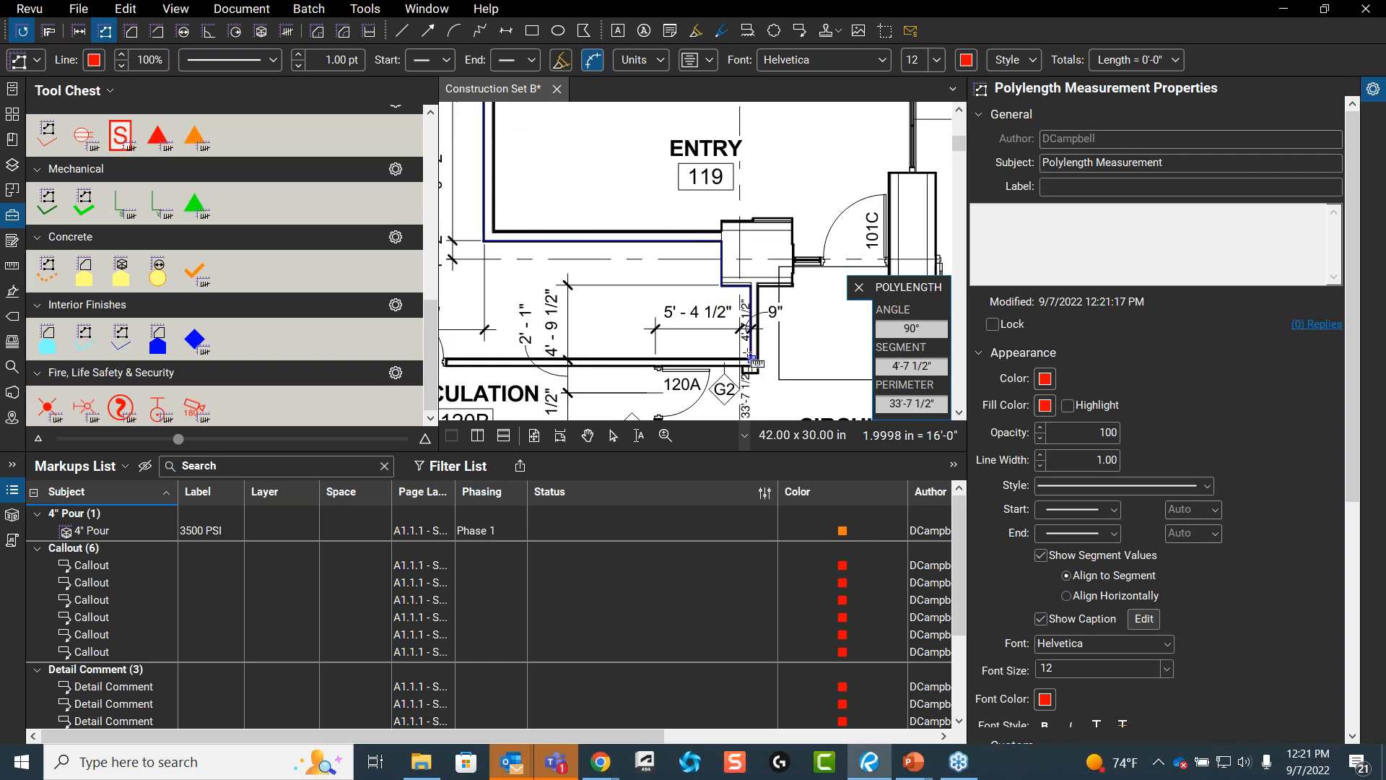
scroll(784, 361, left, 5)
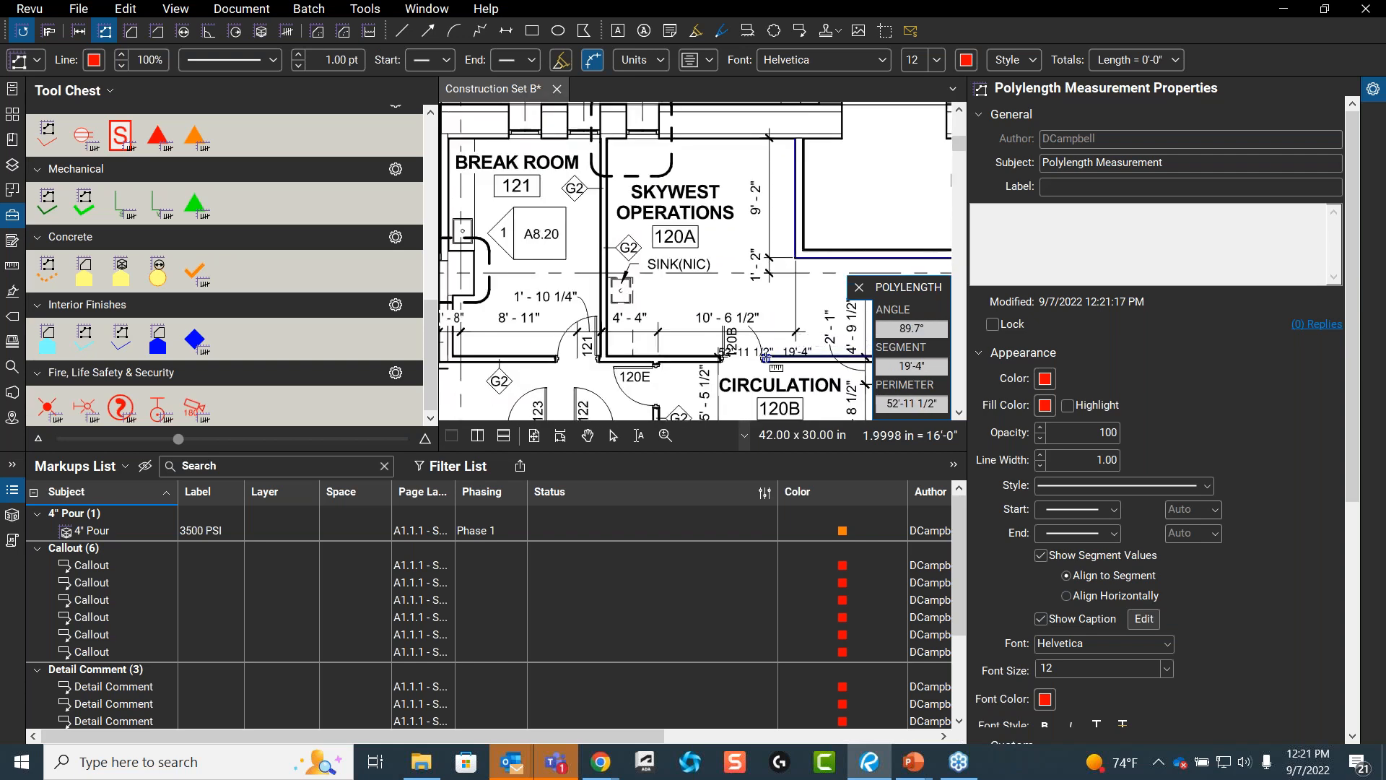
scroll(762, 359, up, 5)
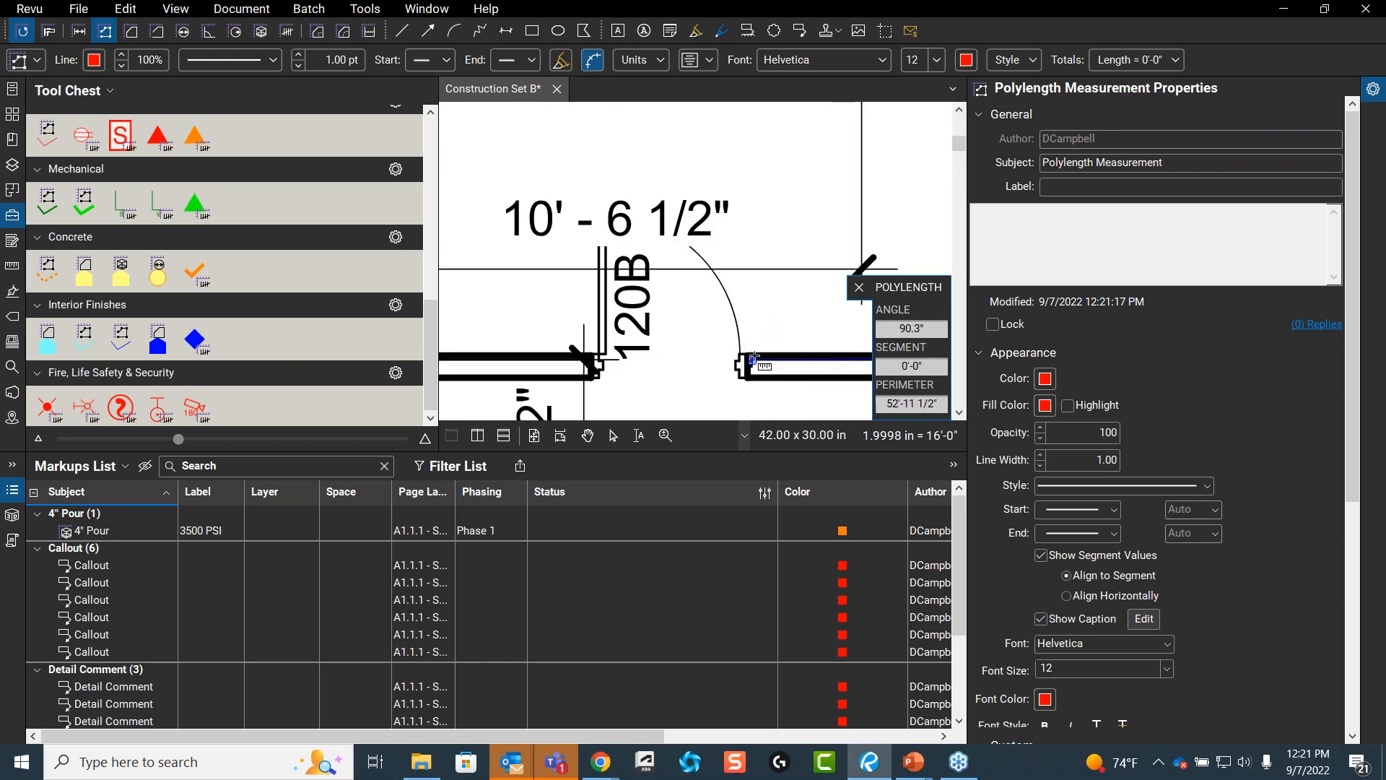
double_click(755, 357)
scroll(642, 335, down, 6)
scroll(641, 335, up, 1)
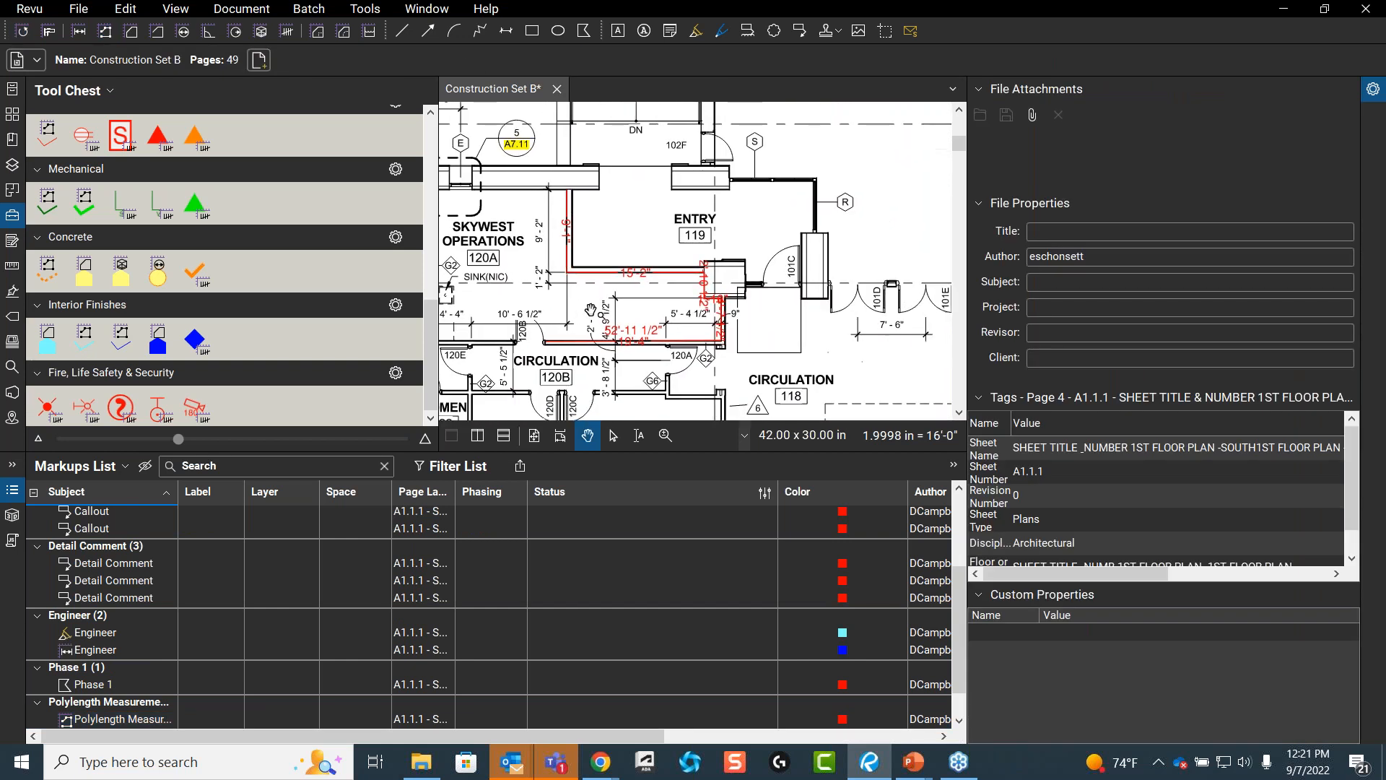
- Set the depth of the new polylength measurement to 8'-0" in its measurement properties
click(645, 351)
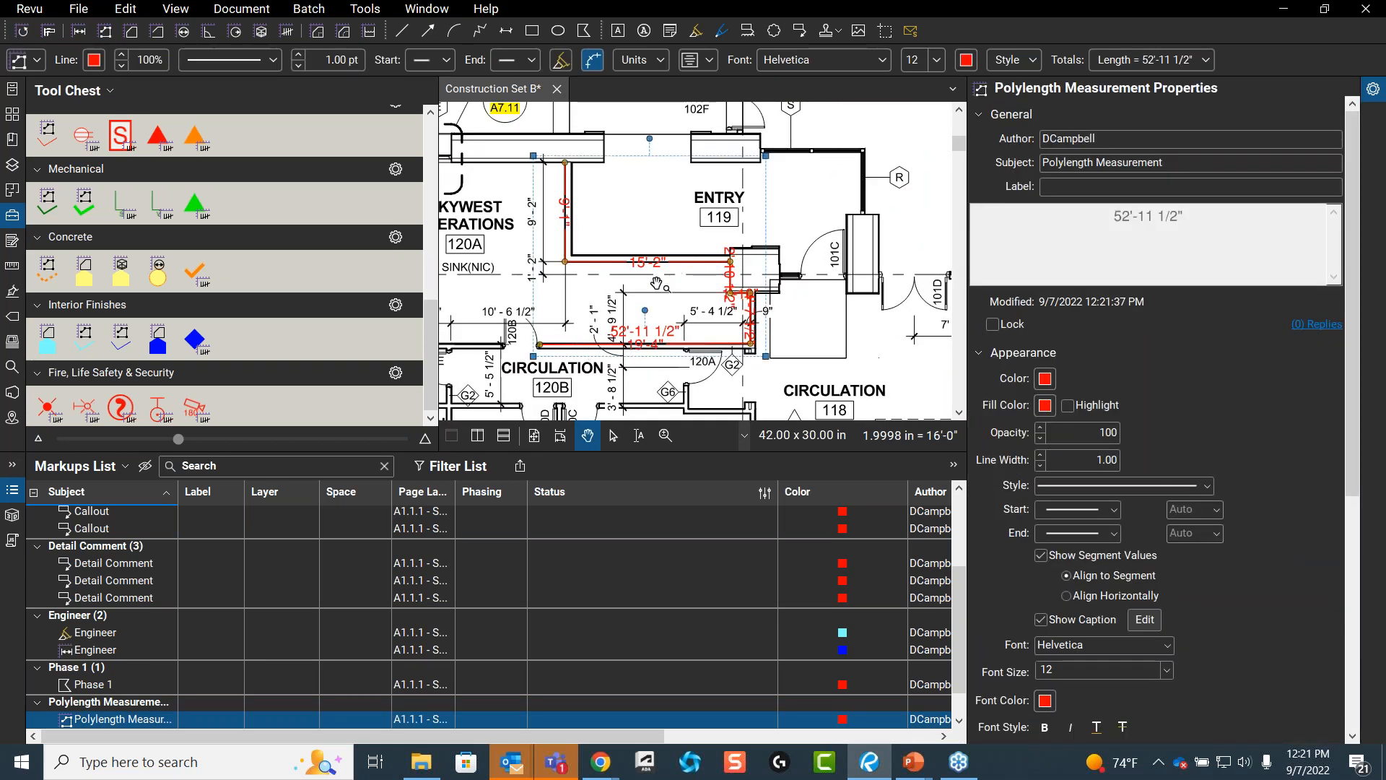
scroll(1205, 389, down, 2)
scroll(1271, 439, down, 1)
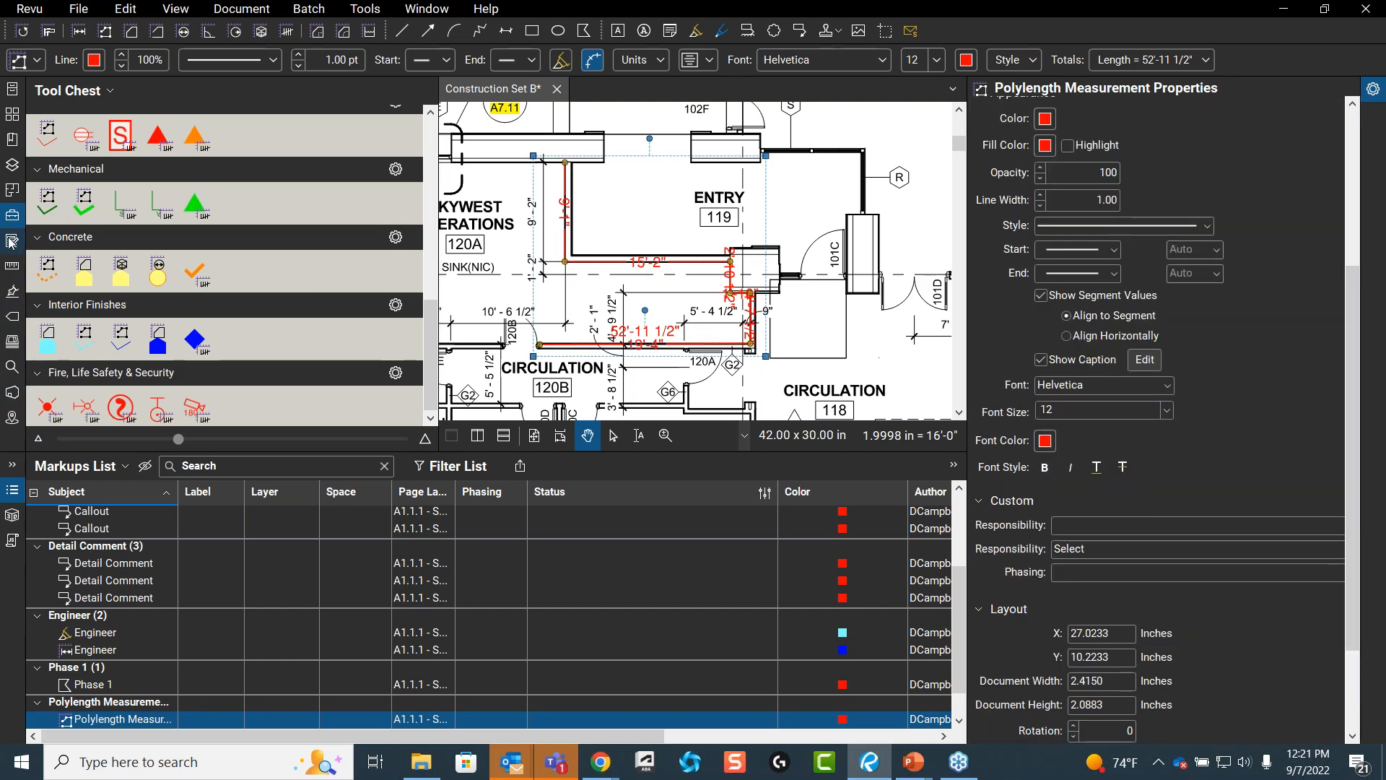
click(13, 268)
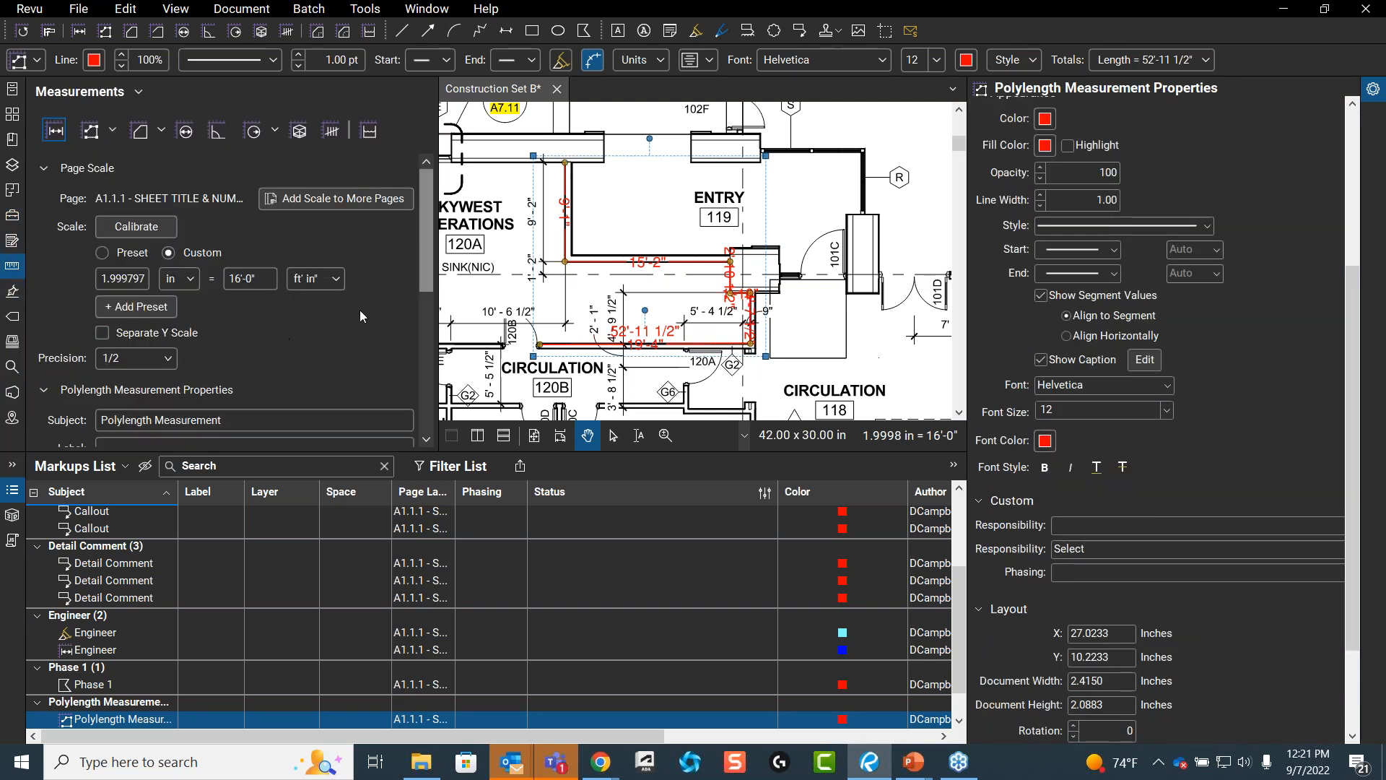
scroll(399, 296, down, 2)
click(212, 391)
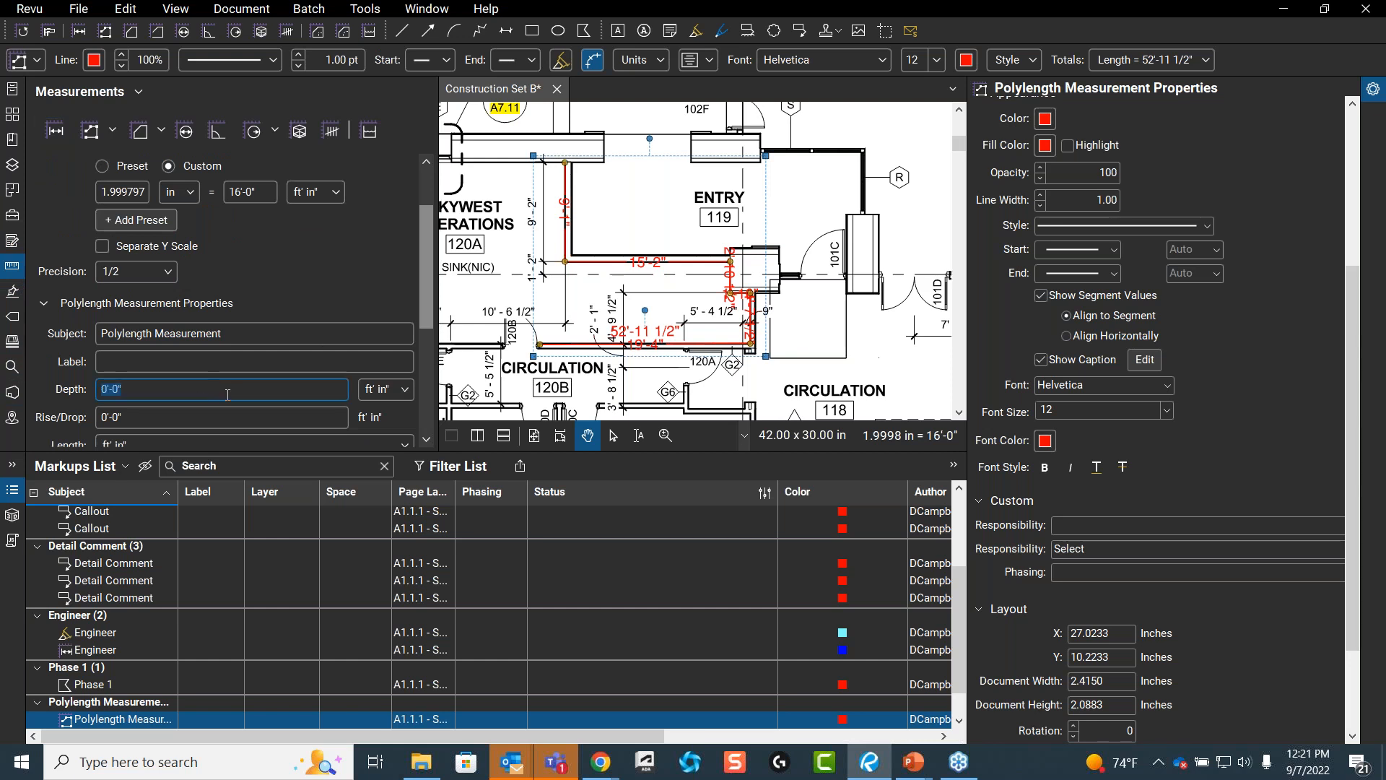
text(8'-0)
scroll(389, 419, down, 1)
- Hide the Label, Layer, Space, Page Label, Color, Author and Comments columns in the Markups List and show the Wall Area column
drag(639, 735, 593, 717)
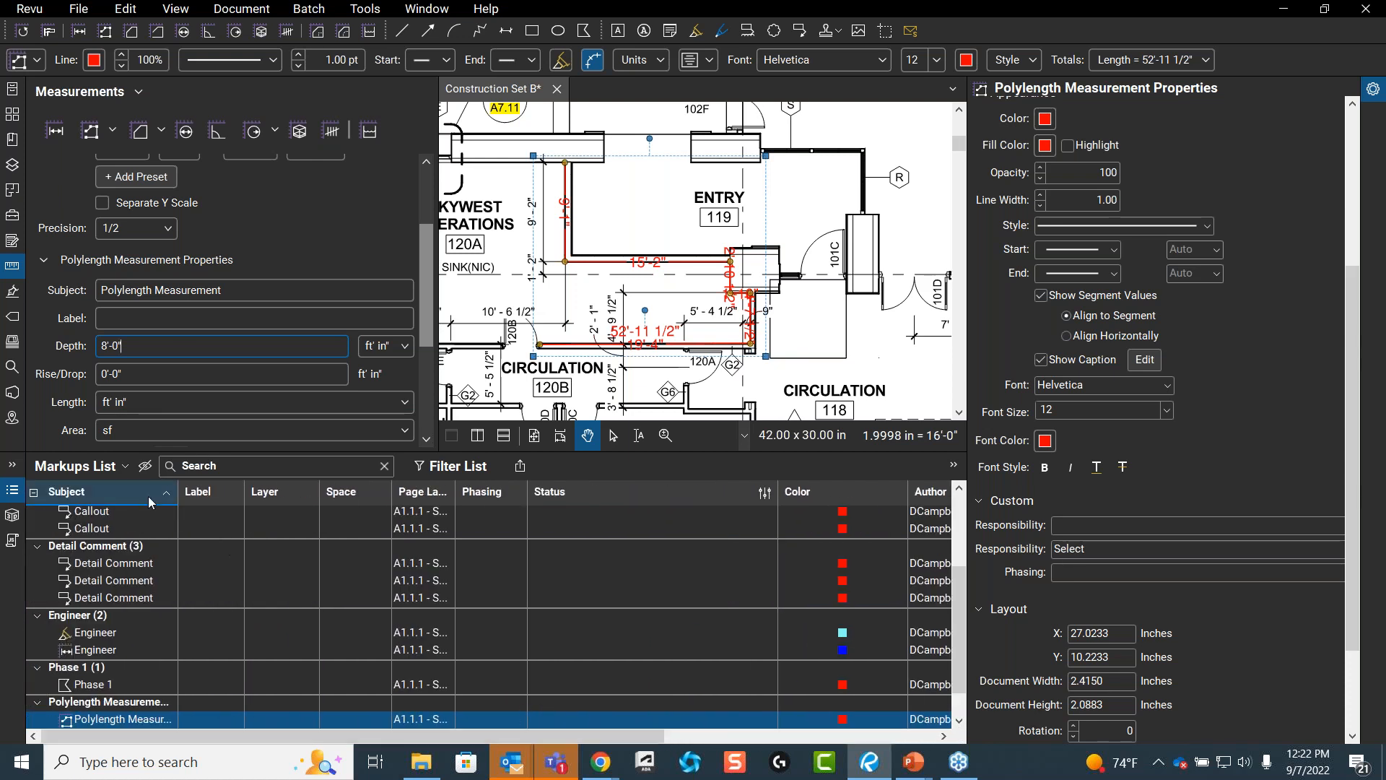
click(125, 466)
mouse_move(115, 495)
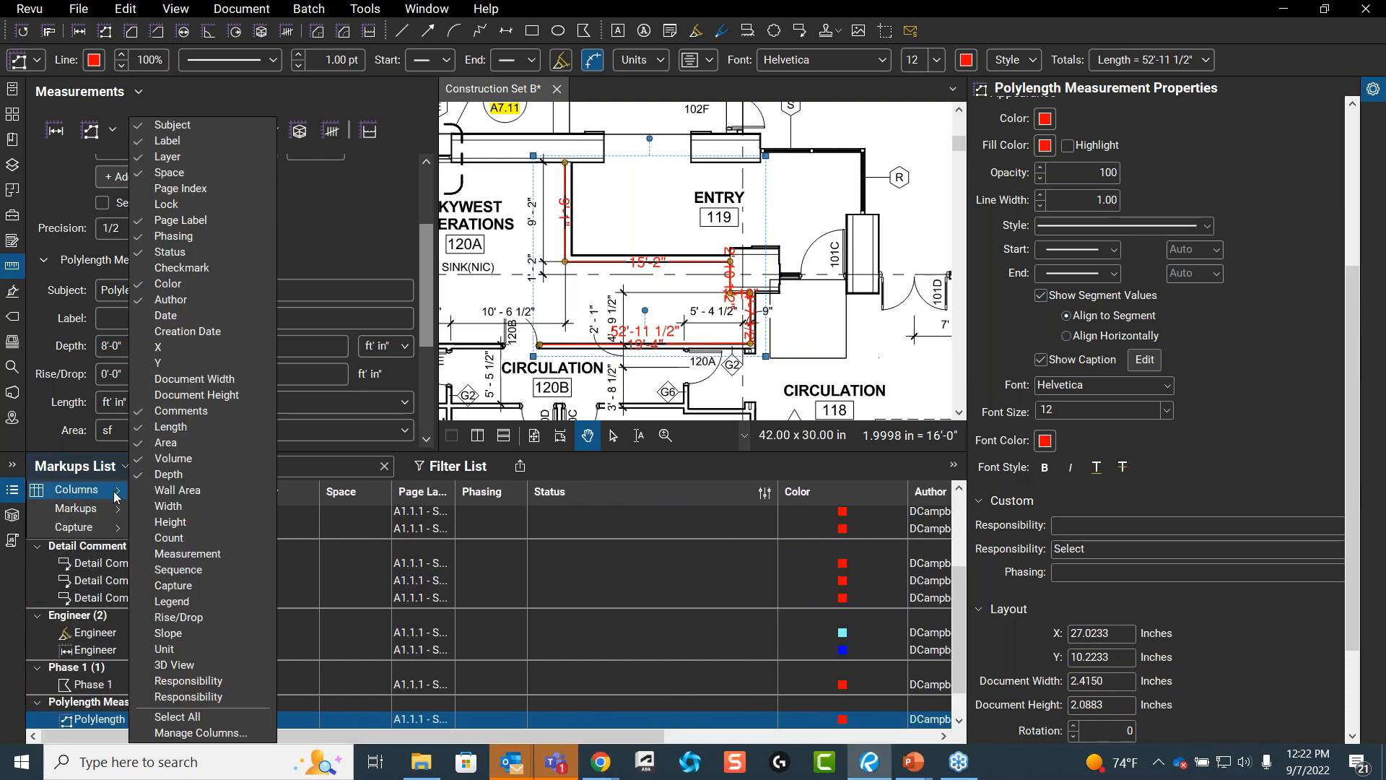
click(197, 141)
click(198, 158)
click(202, 172)
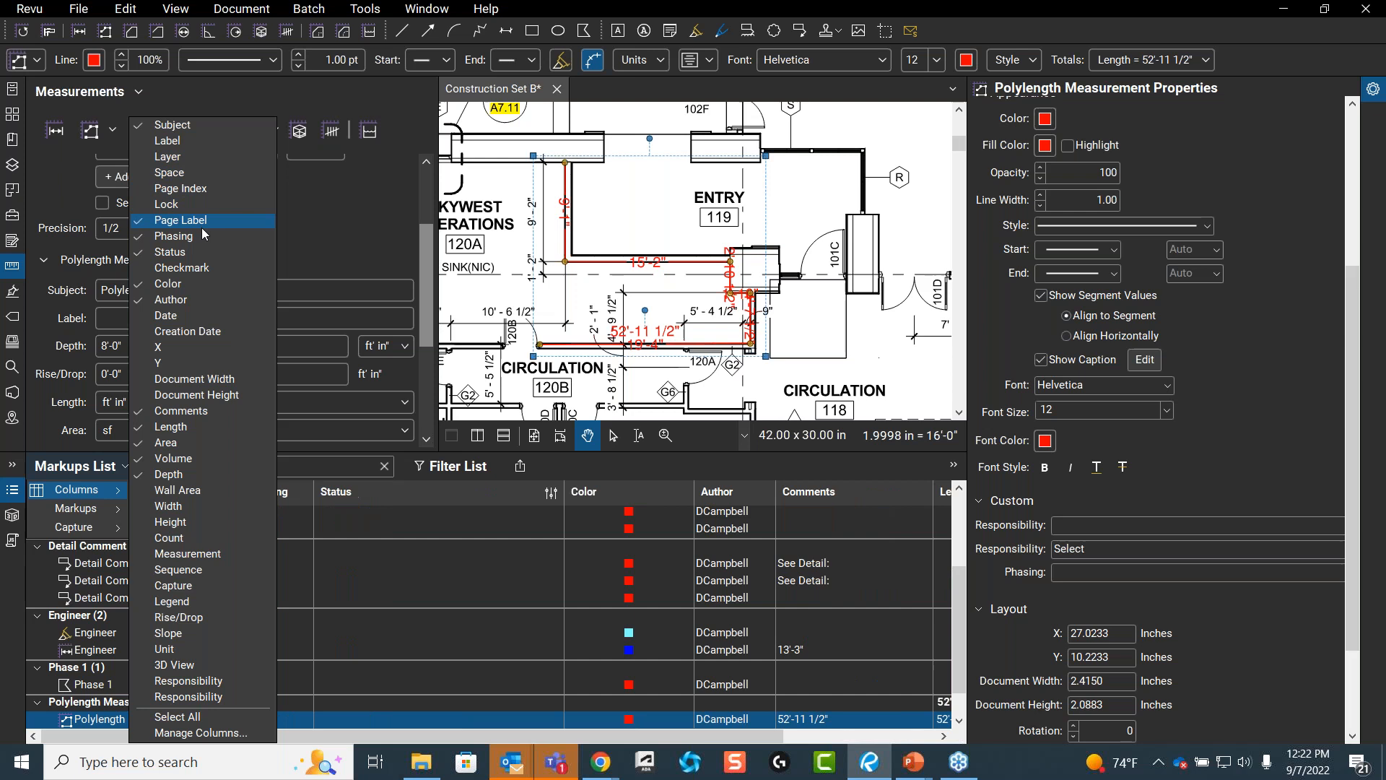
click(201, 283)
click(200, 299)
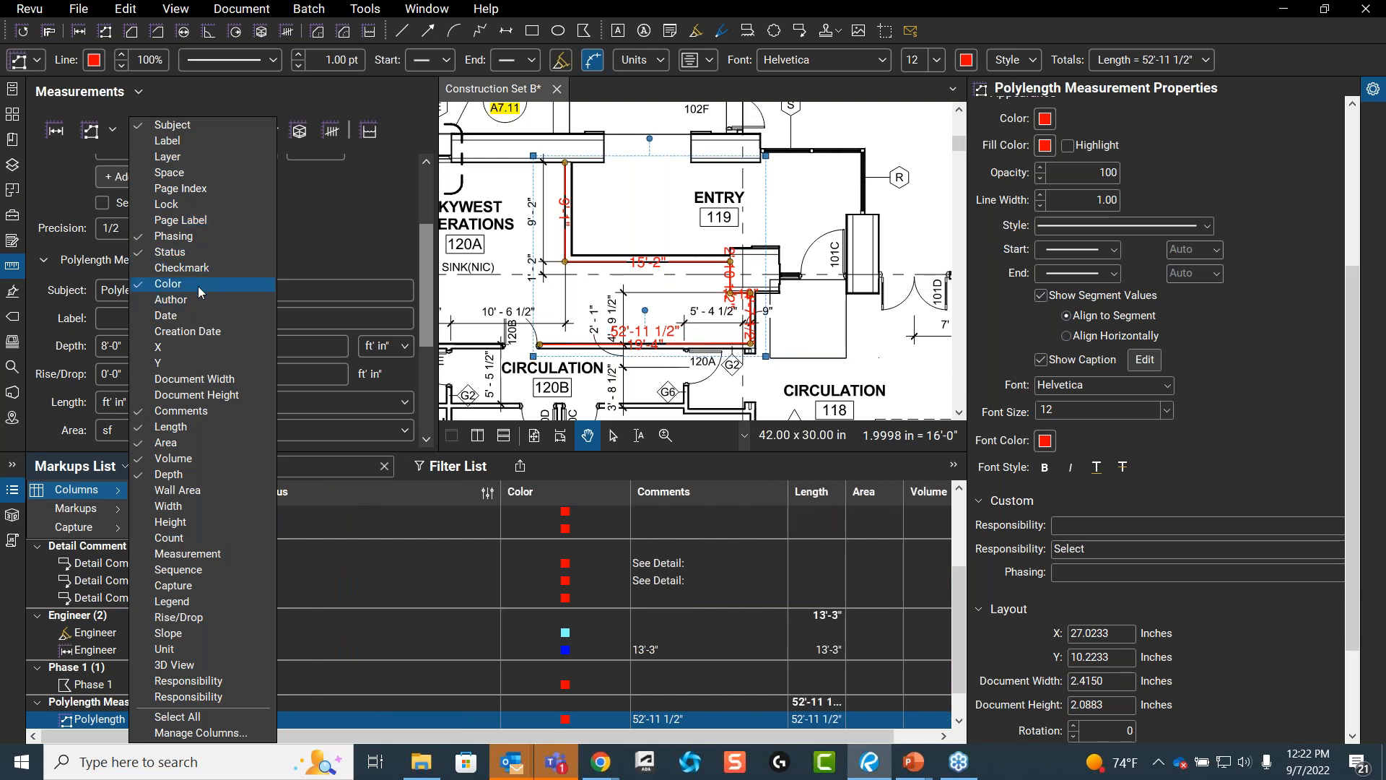
click(204, 410)
click(196, 490)
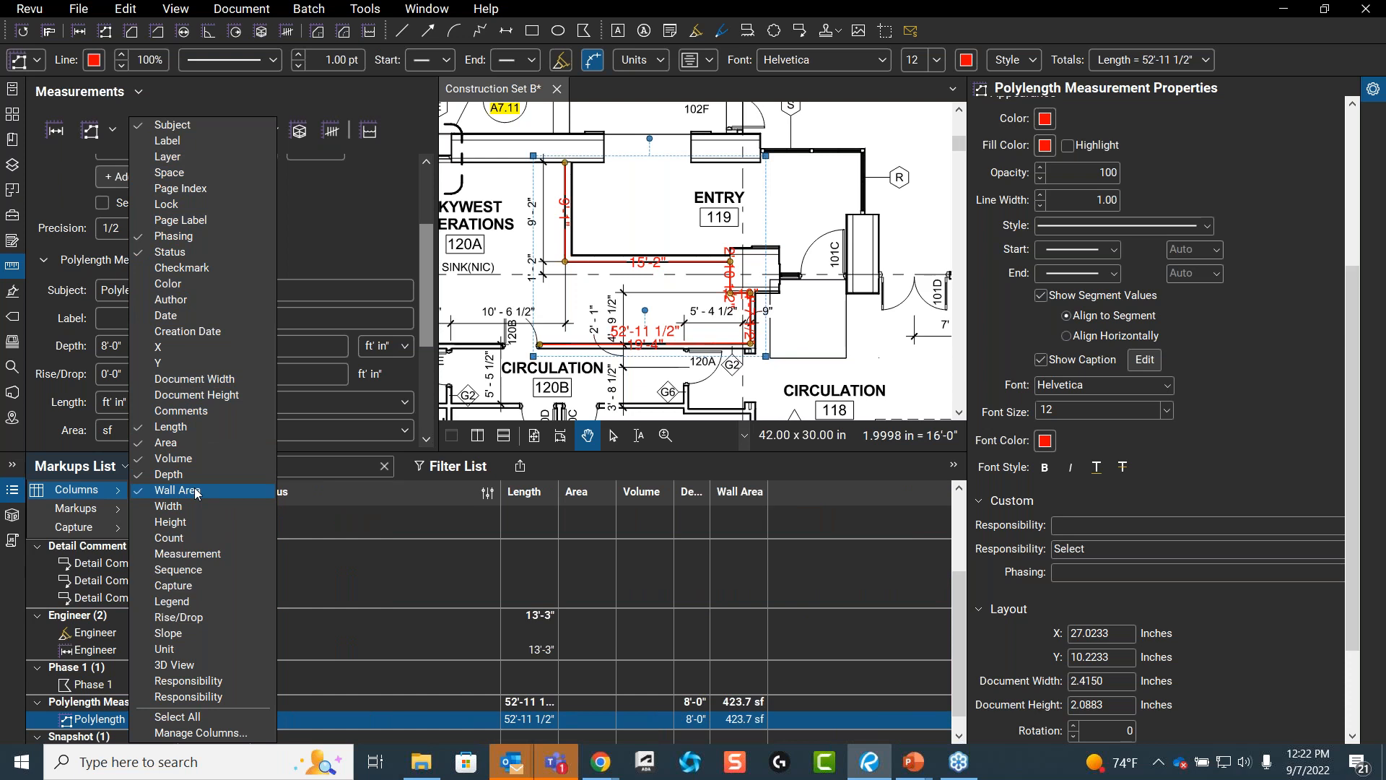
- Widen the Wall Area and Depth columns in the Markups List so their headings are fully readable
click(768, 501)
drag(769, 499, 825, 497)
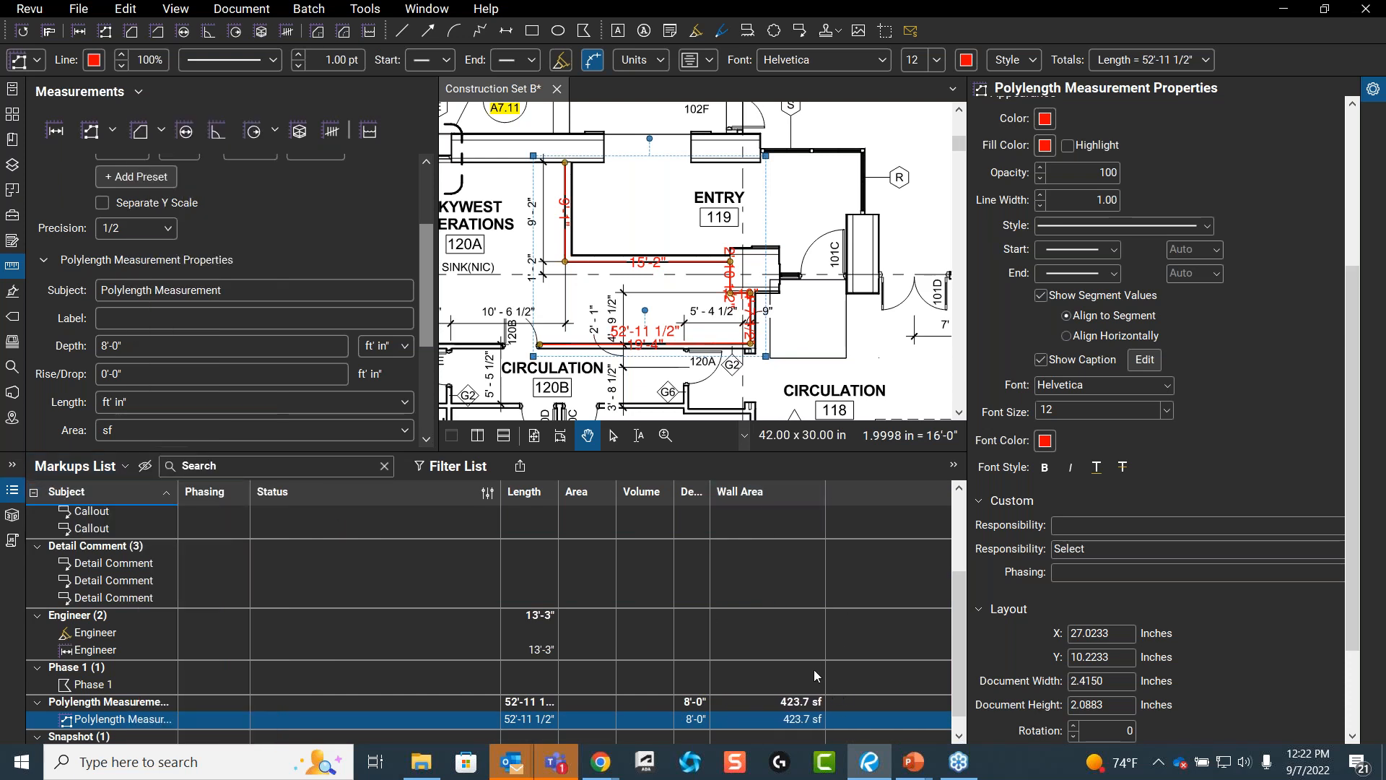
drag(710, 491, 756, 485)
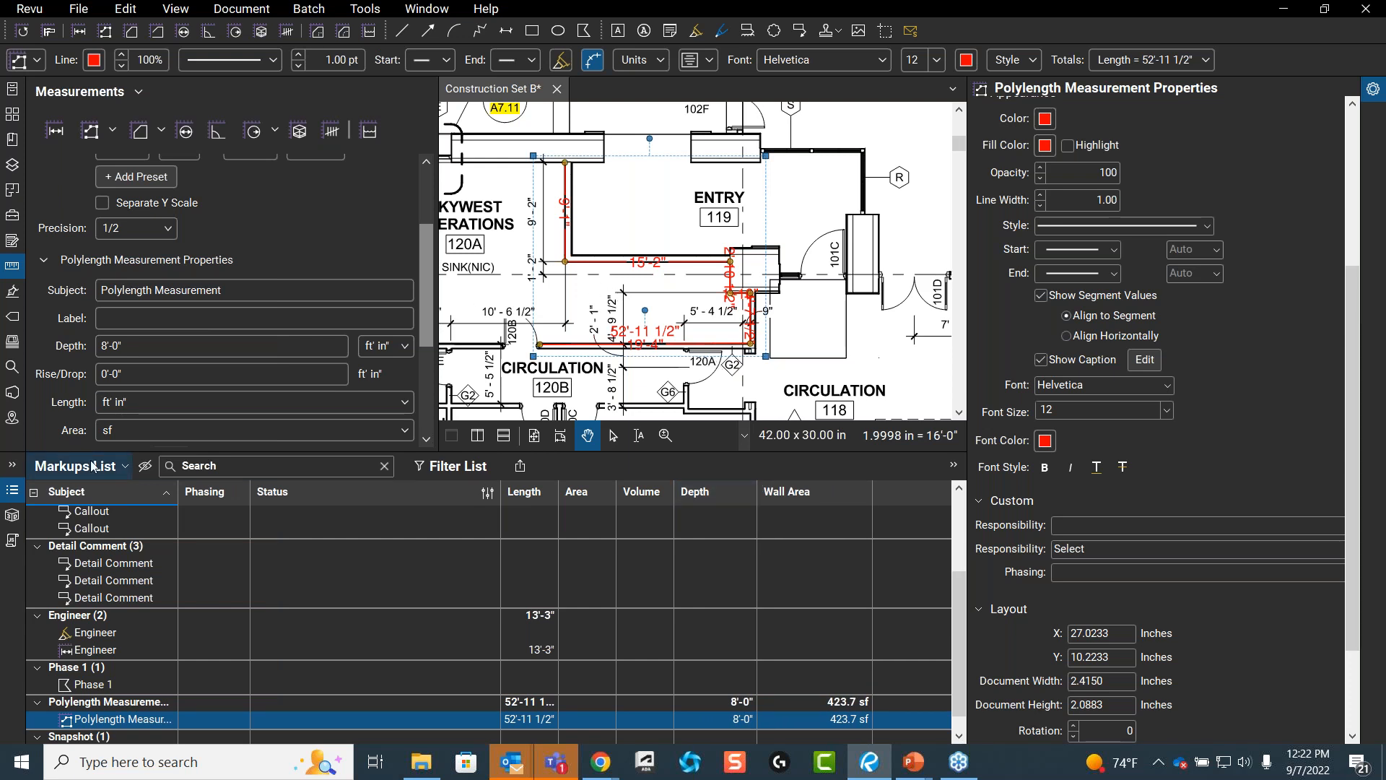
- Start a new custom Markups List column of type Formula named # of Studs 16" O.C
click(124, 466)
mouse_move(110, 499)
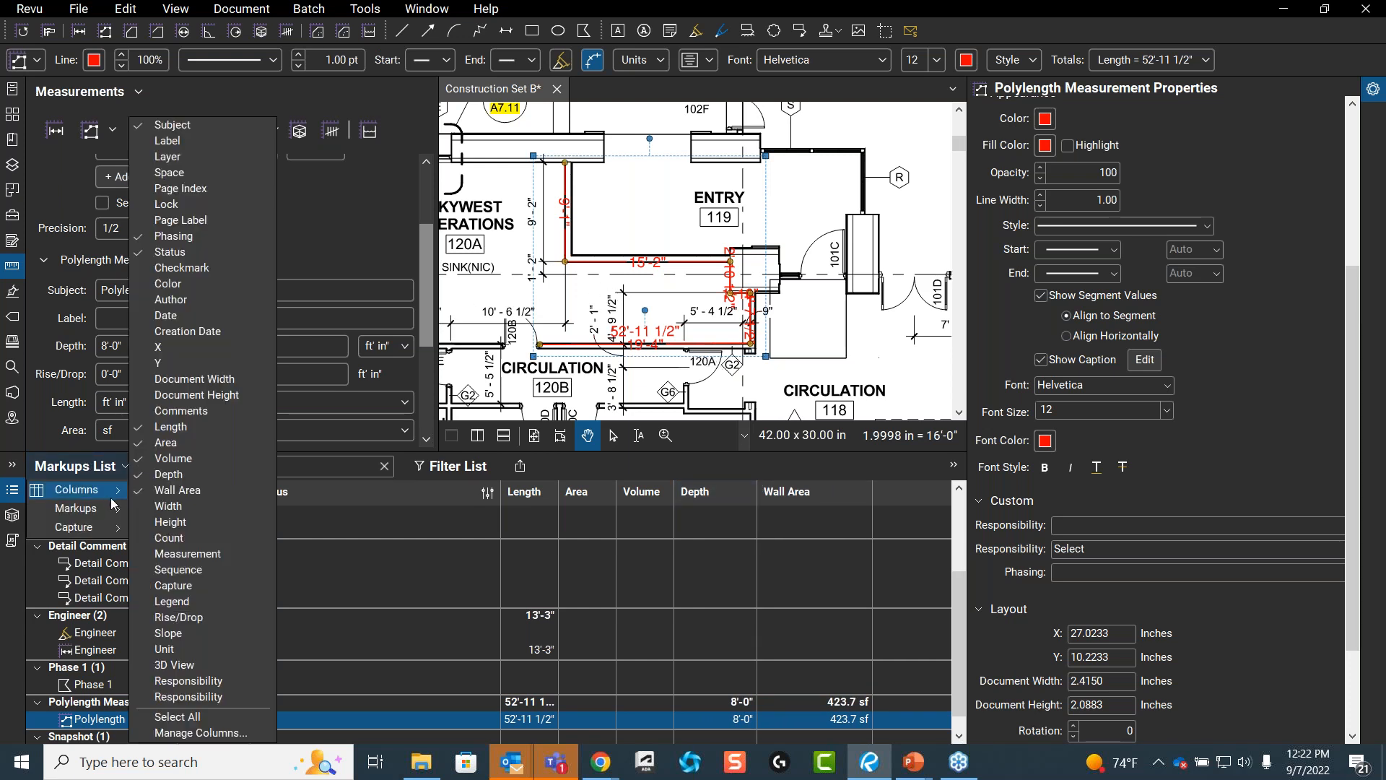
click(195, 738)
click(592, 222)
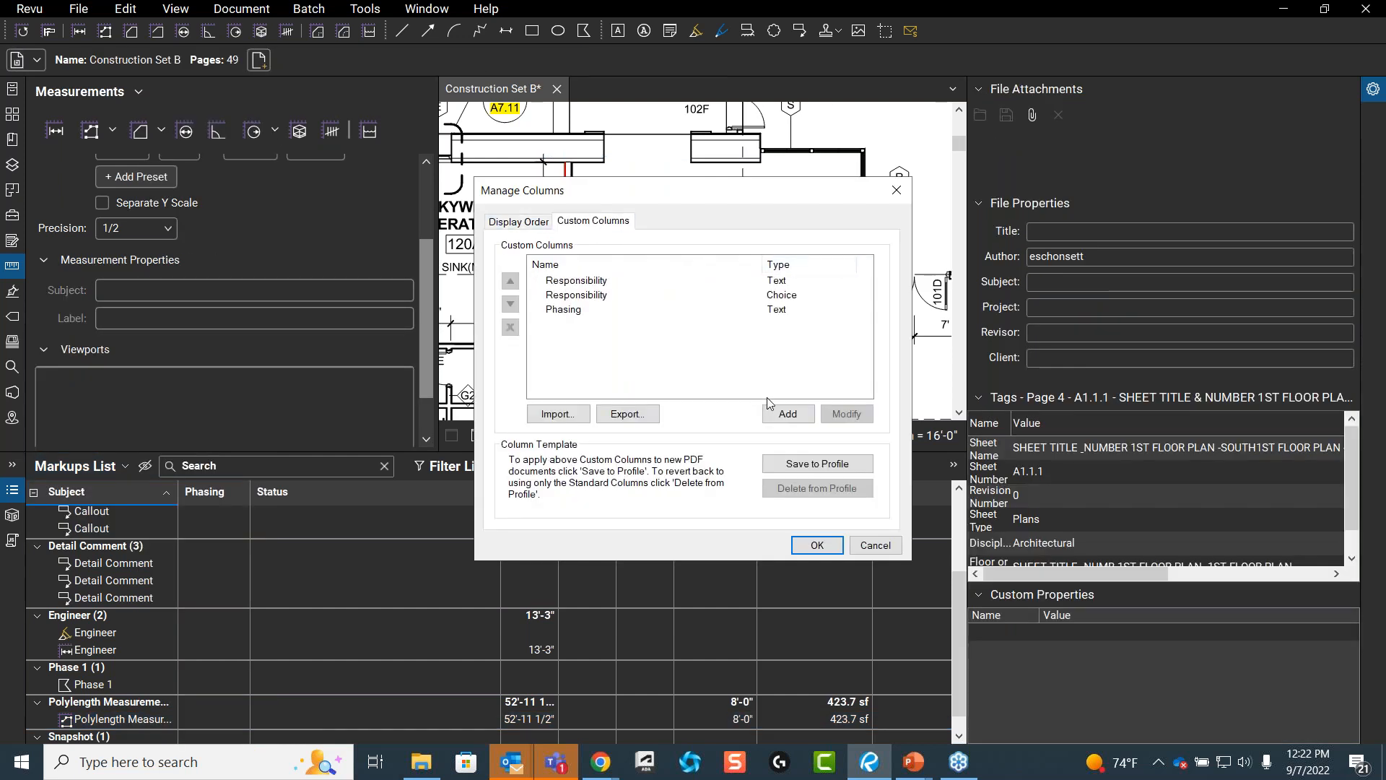
click(794, 417)
click(733, 275)
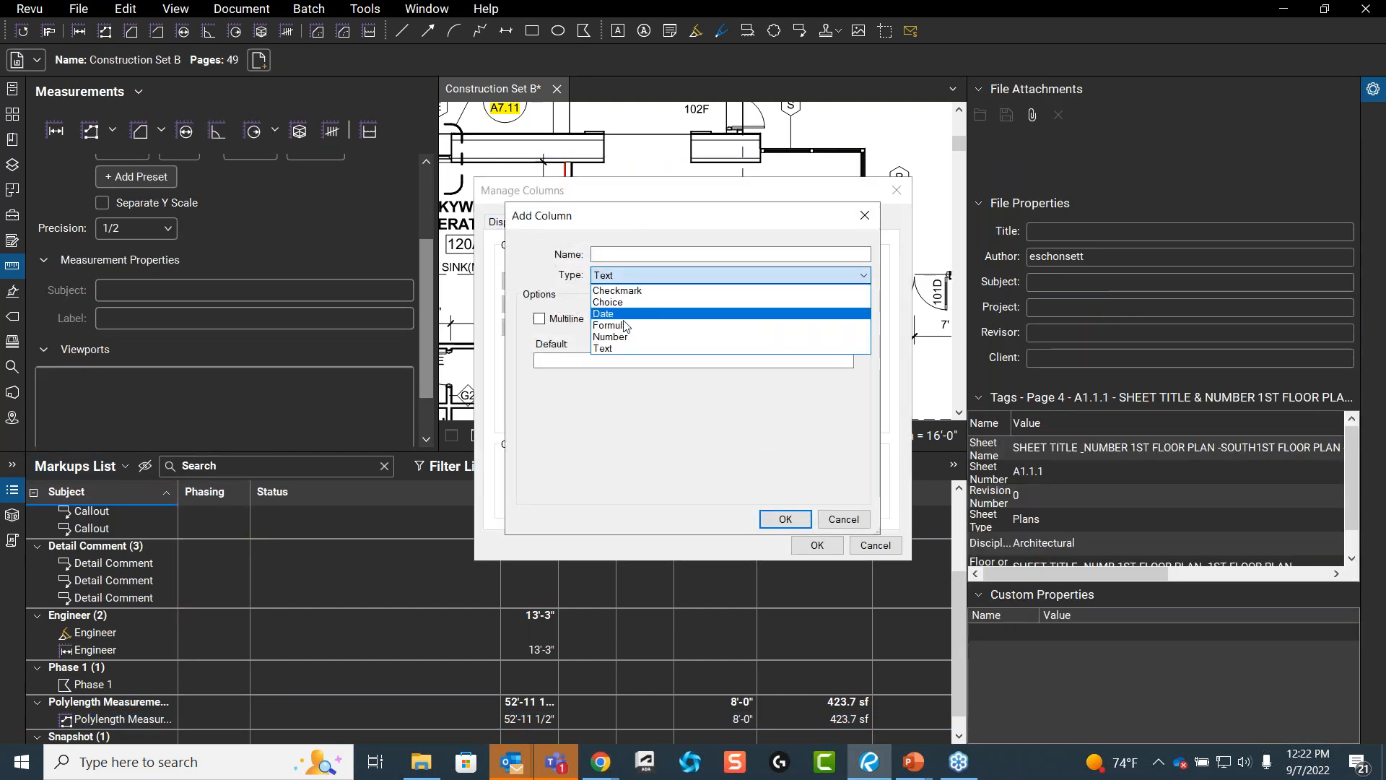
click(618, 332)
click(689, 254)
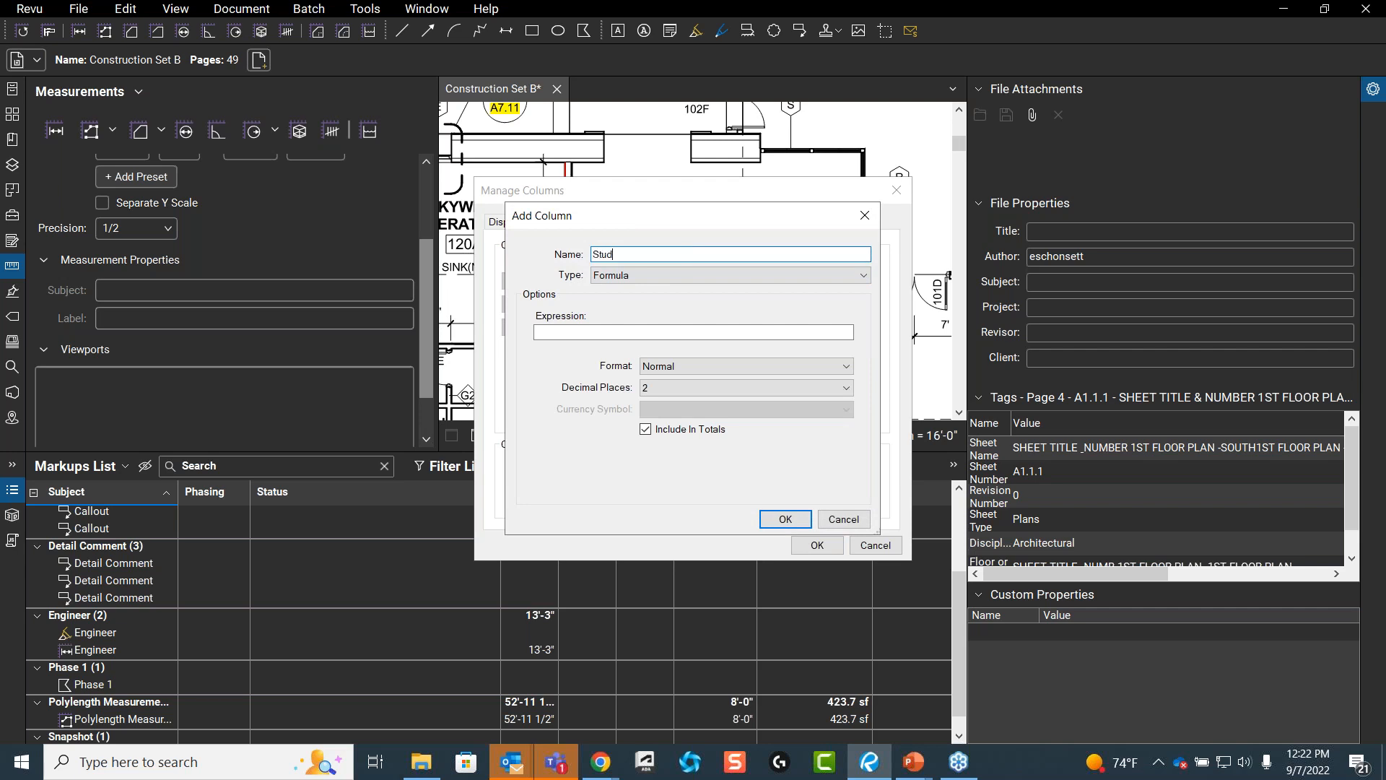
key(BackSpace)
key(BackSpace)
key(BackSpace)
key(BackSpace)
text(# of Stu)
- Enter the expression Length/16 for the stud count column and try to save it
click(629, 331)
text(len)
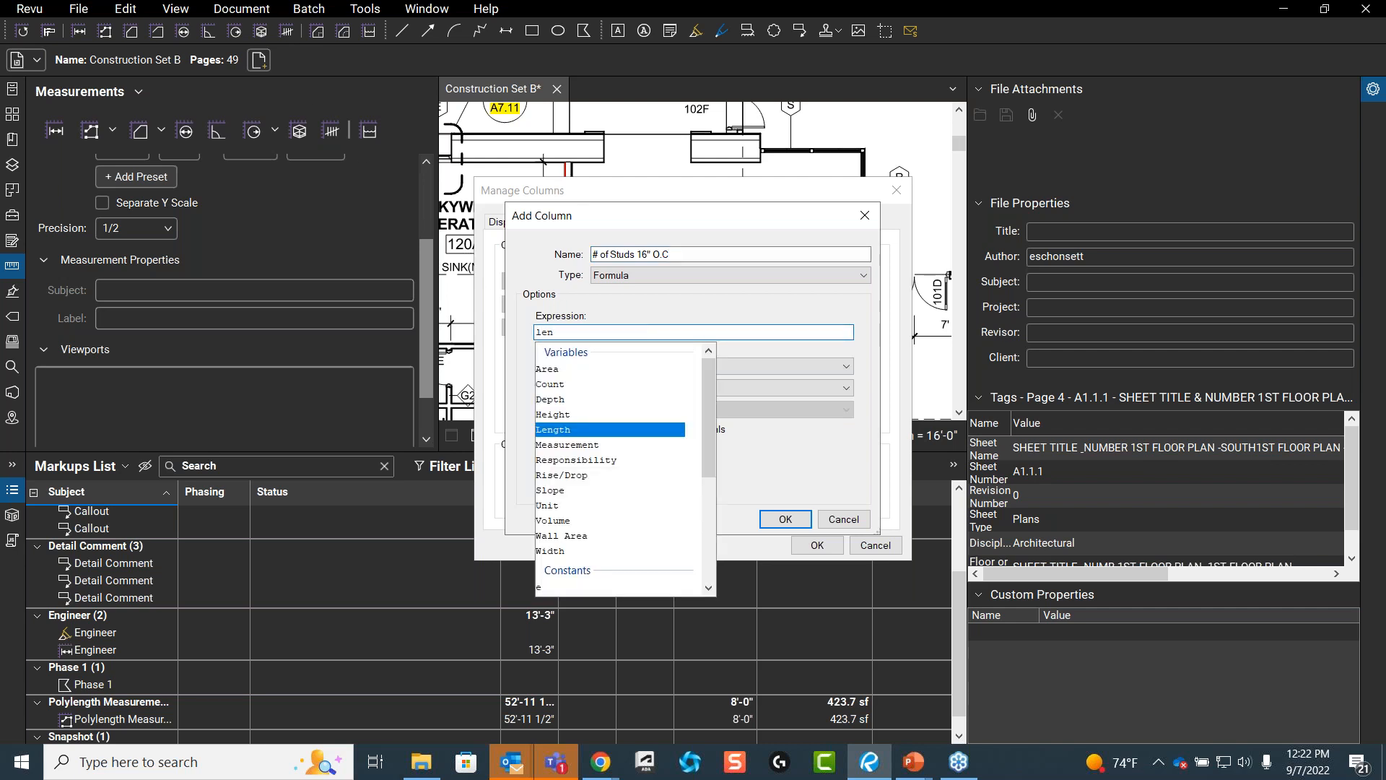
key(Return)
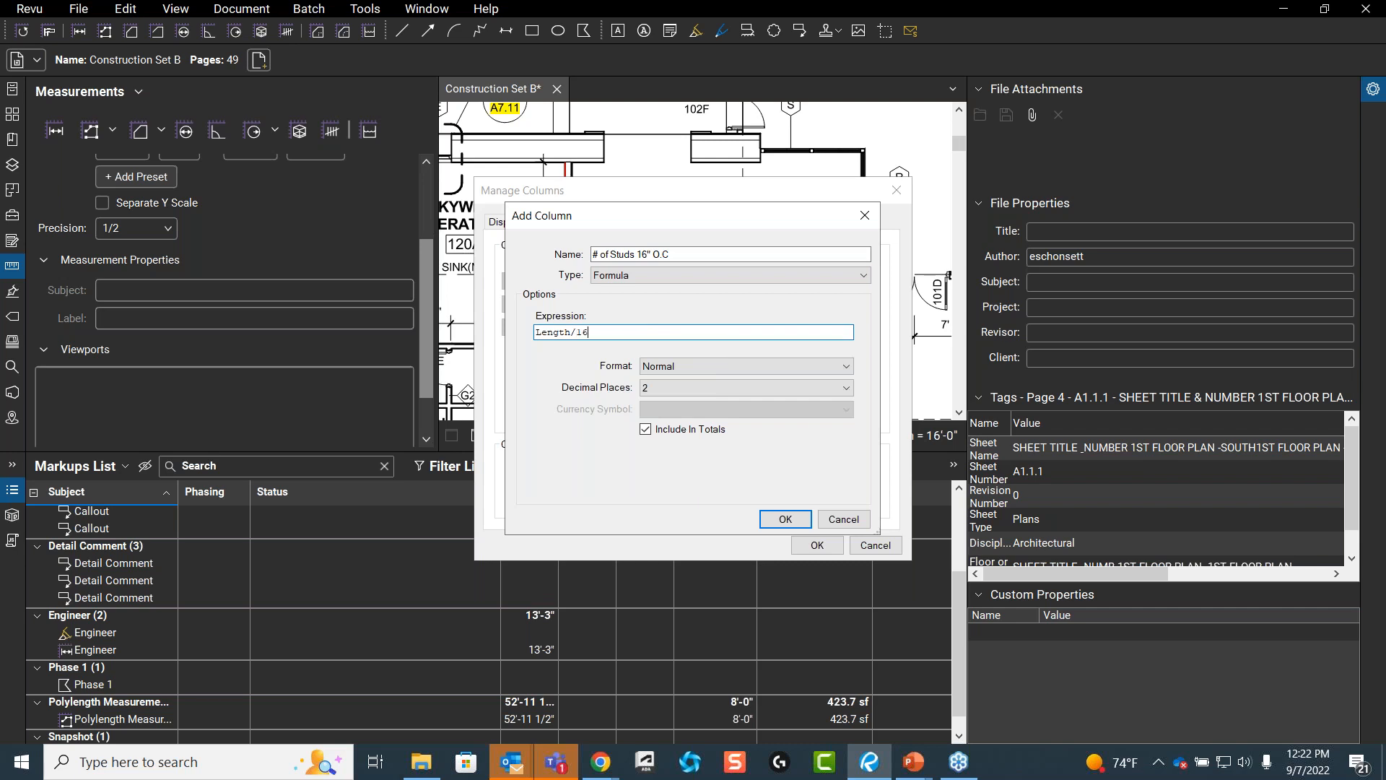
click(785, 520)
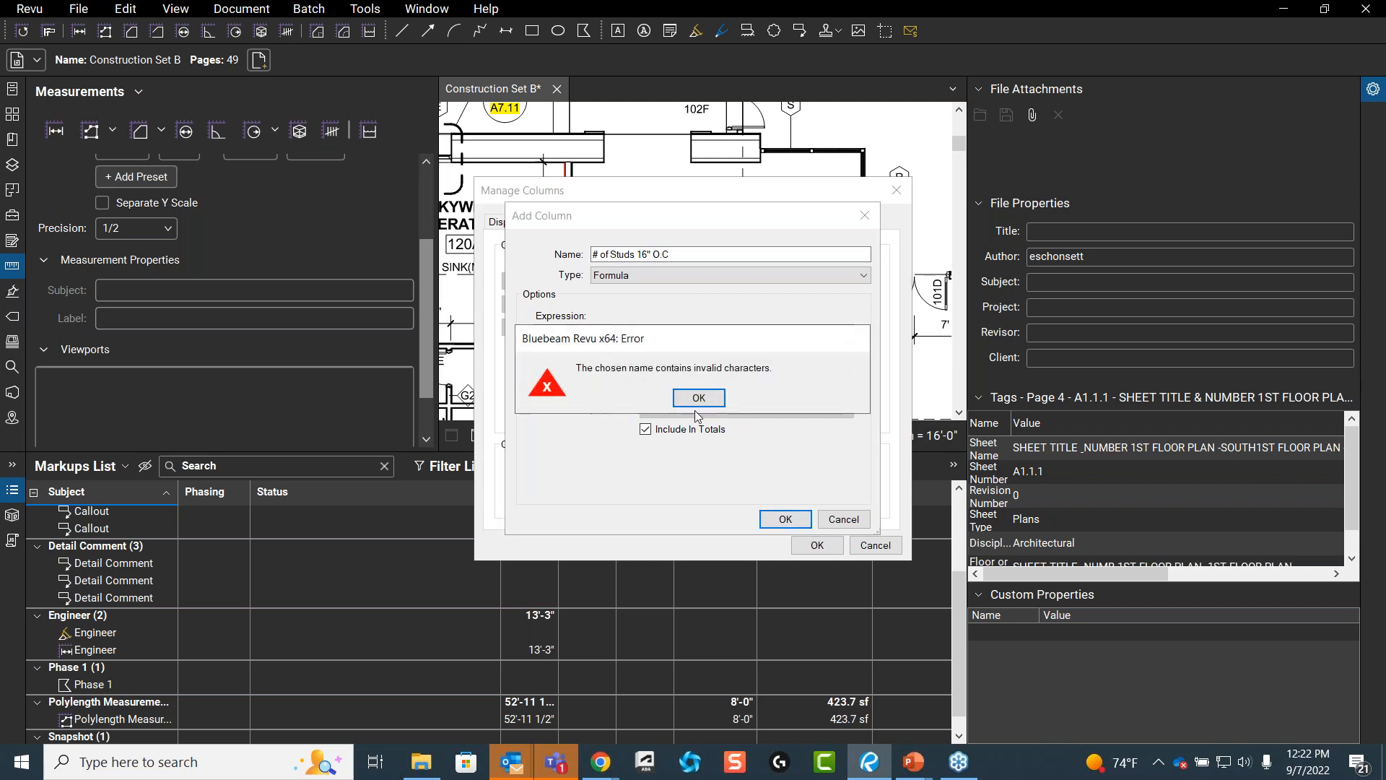
click(697, 398)
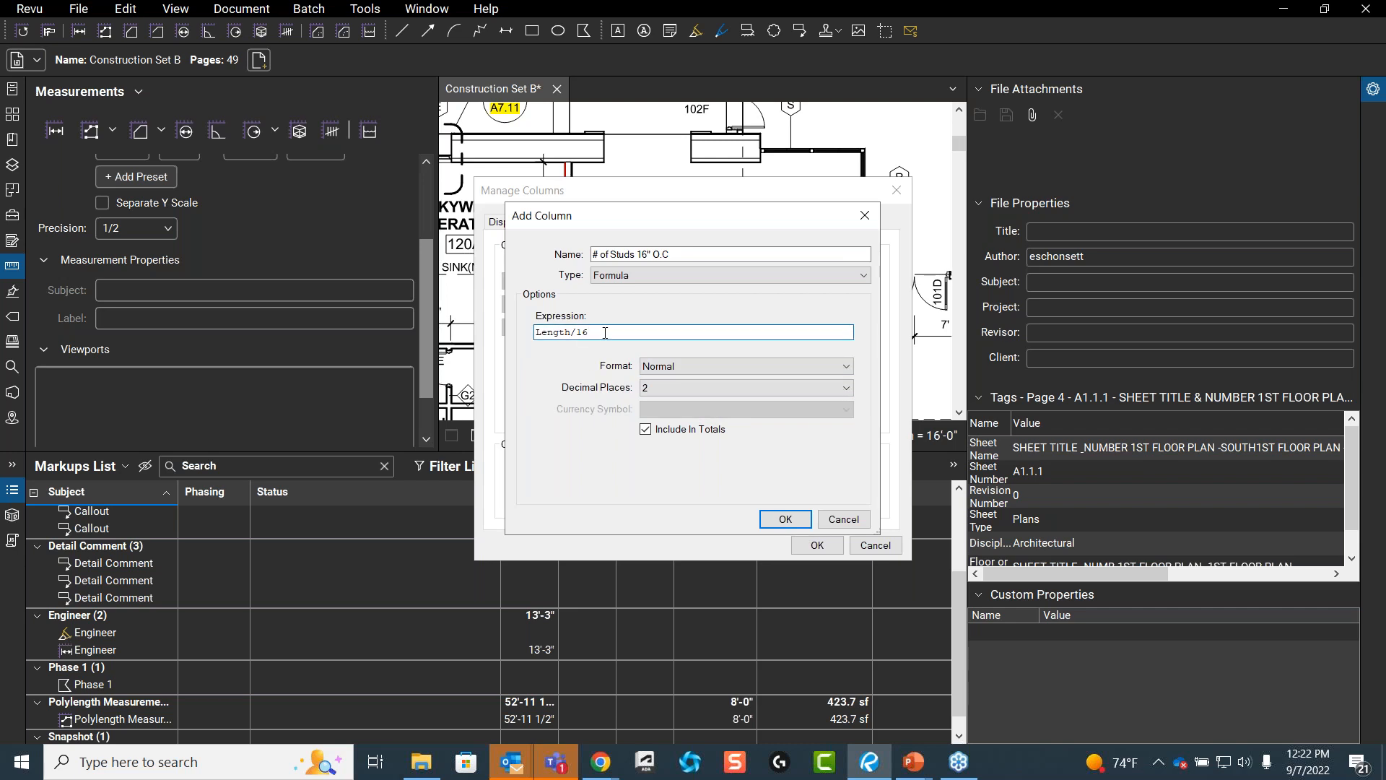
- Try to save the stud count column again with the expression rewritten as Length / 16"
click(785, 519)
click(694, 398)
key(BackSpace)
text(/)
click(785, 519)
click(699, 396)
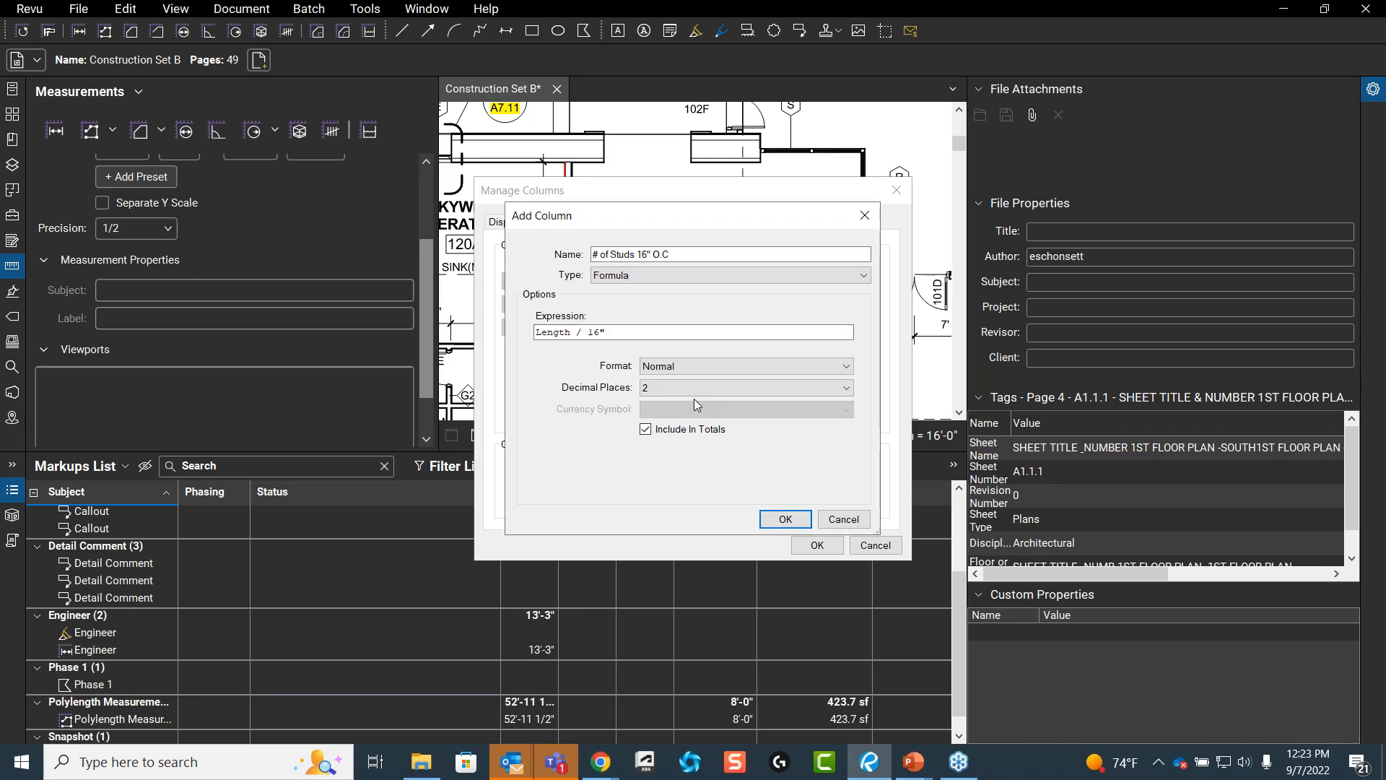
- Remove the division from the expression, discard the new stud count column and close the column settings
click(591, 332)
drag(590, 333, 511, 332)
key(BackSpace)
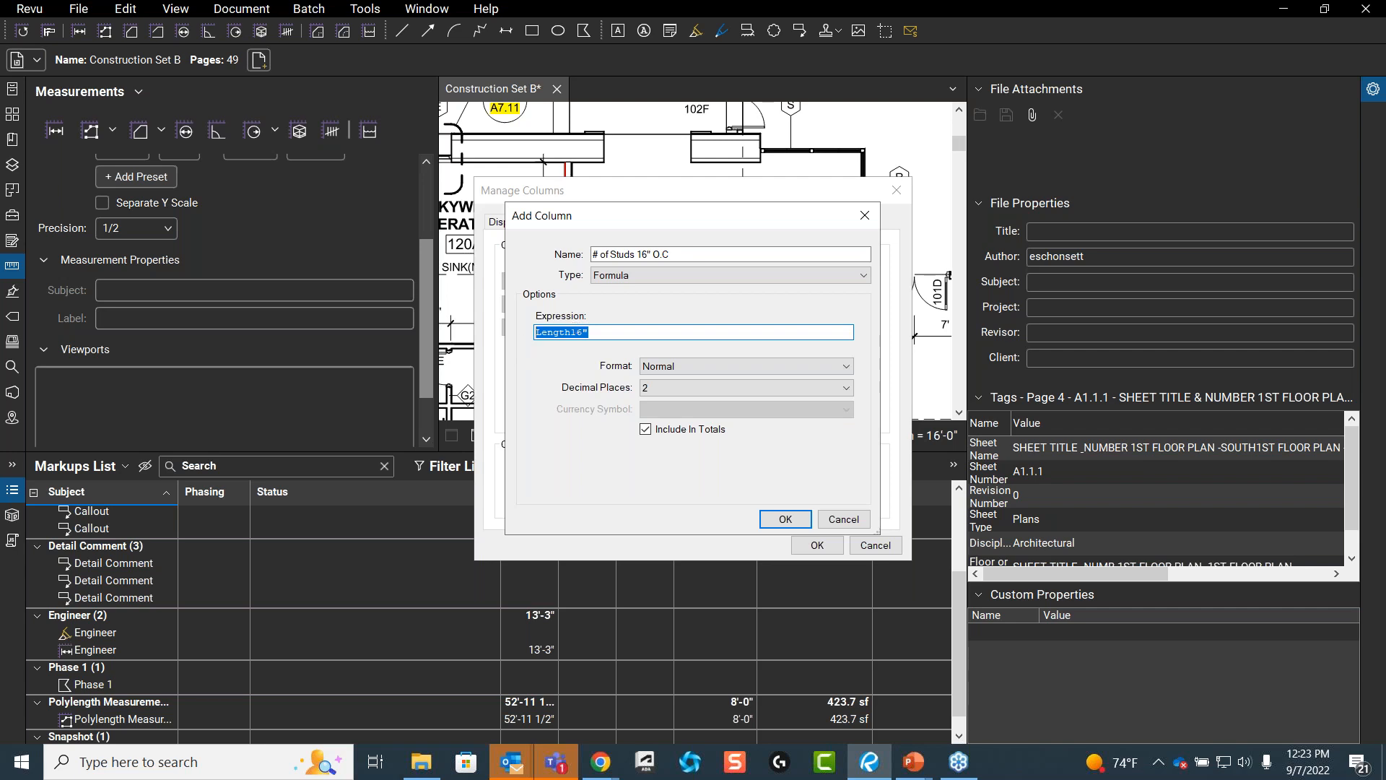
click(614, 334)
click(865, 519)
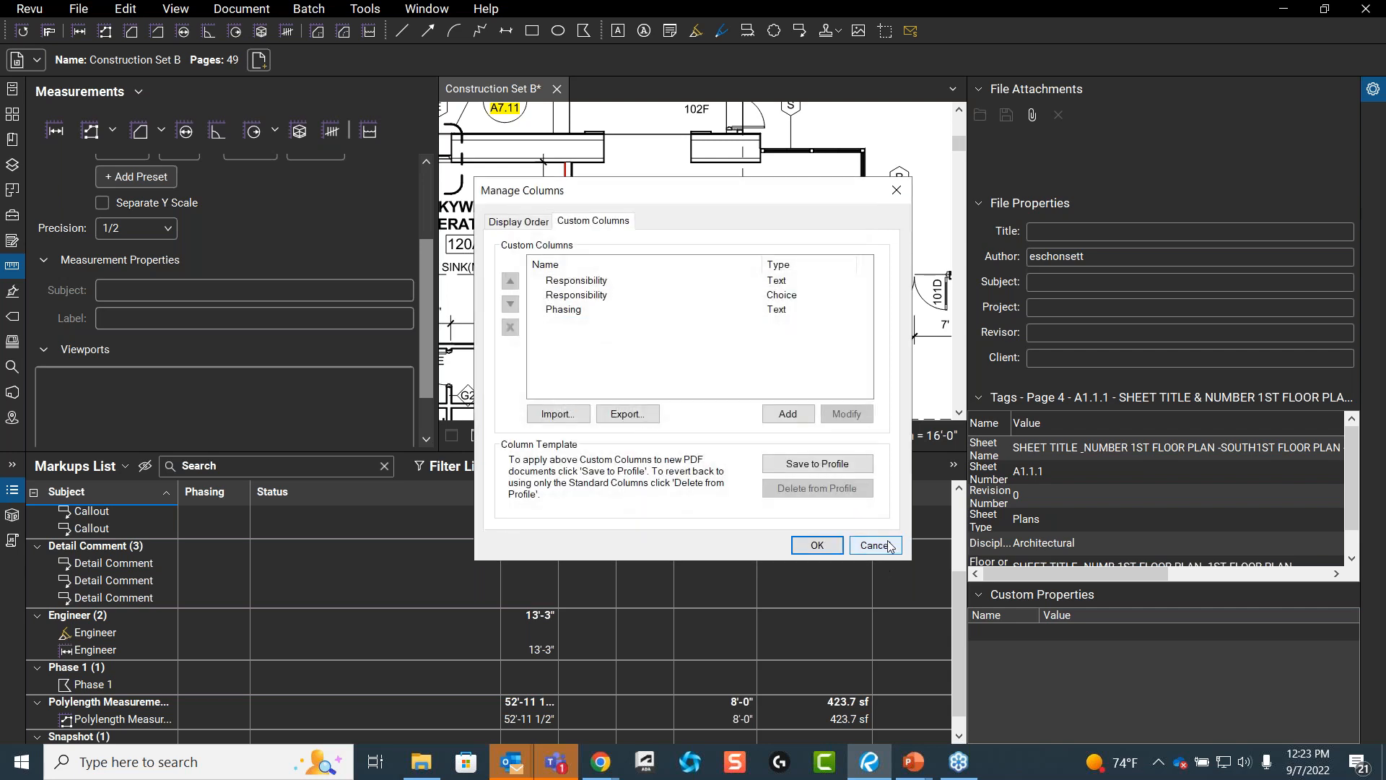
click(816, 545)
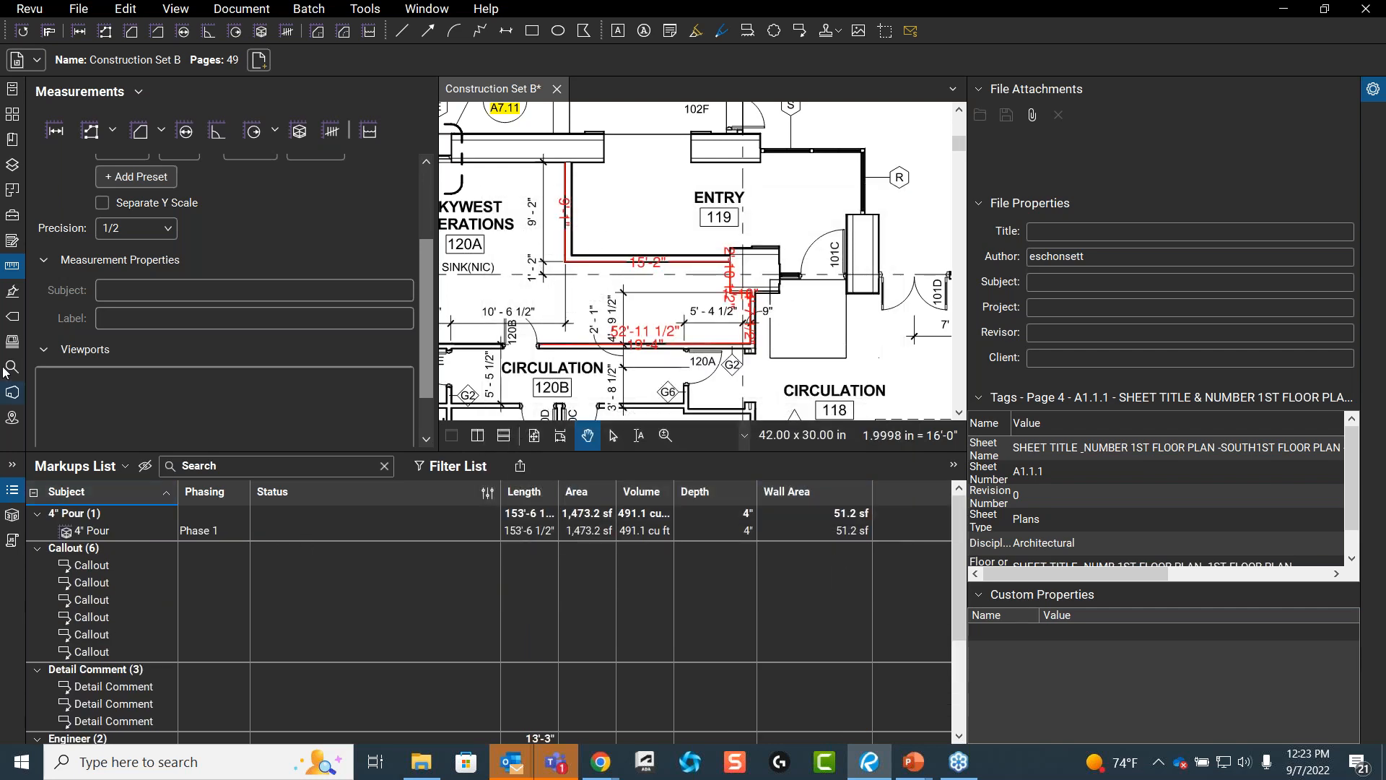
- Change the page scale's real-world unit to inches and enable a separate Y scale
scroll(305, 284, up, 3)
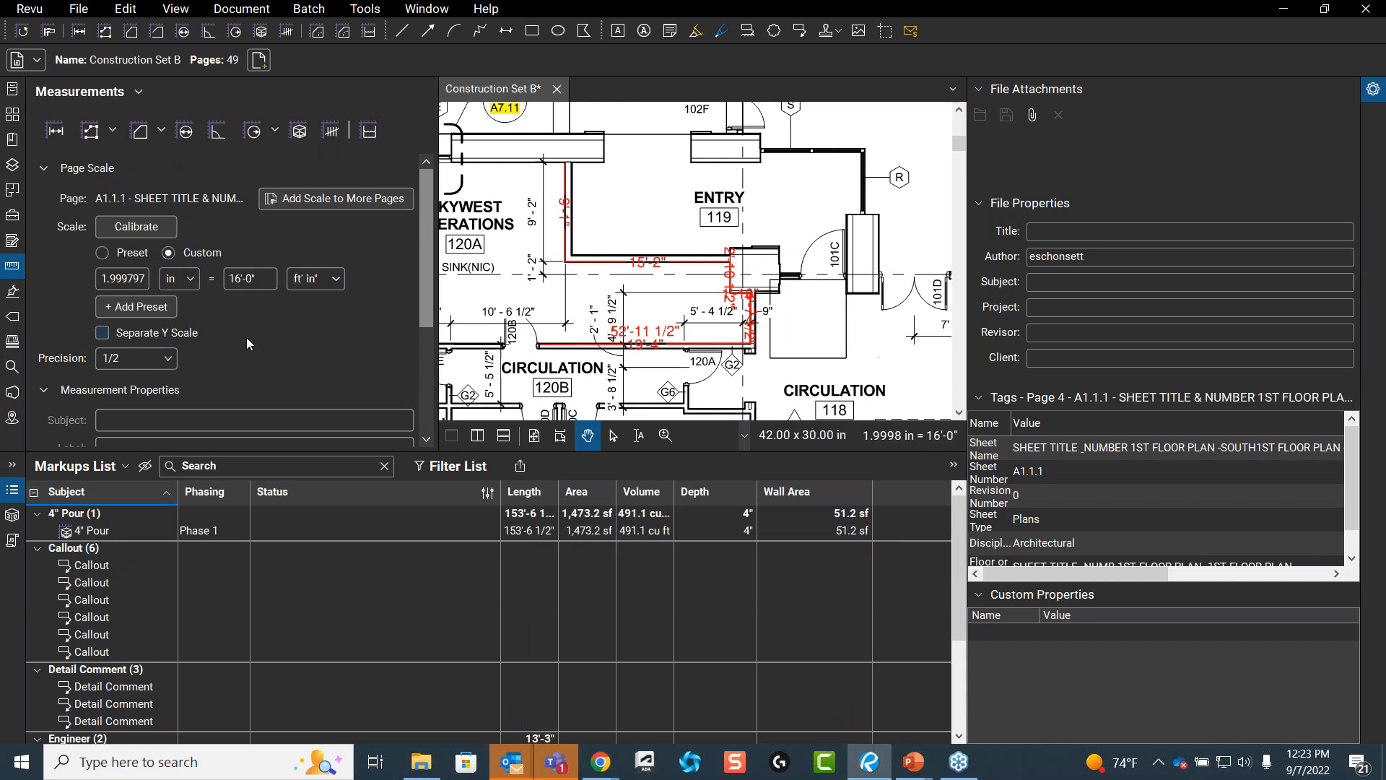
click(327, 281)
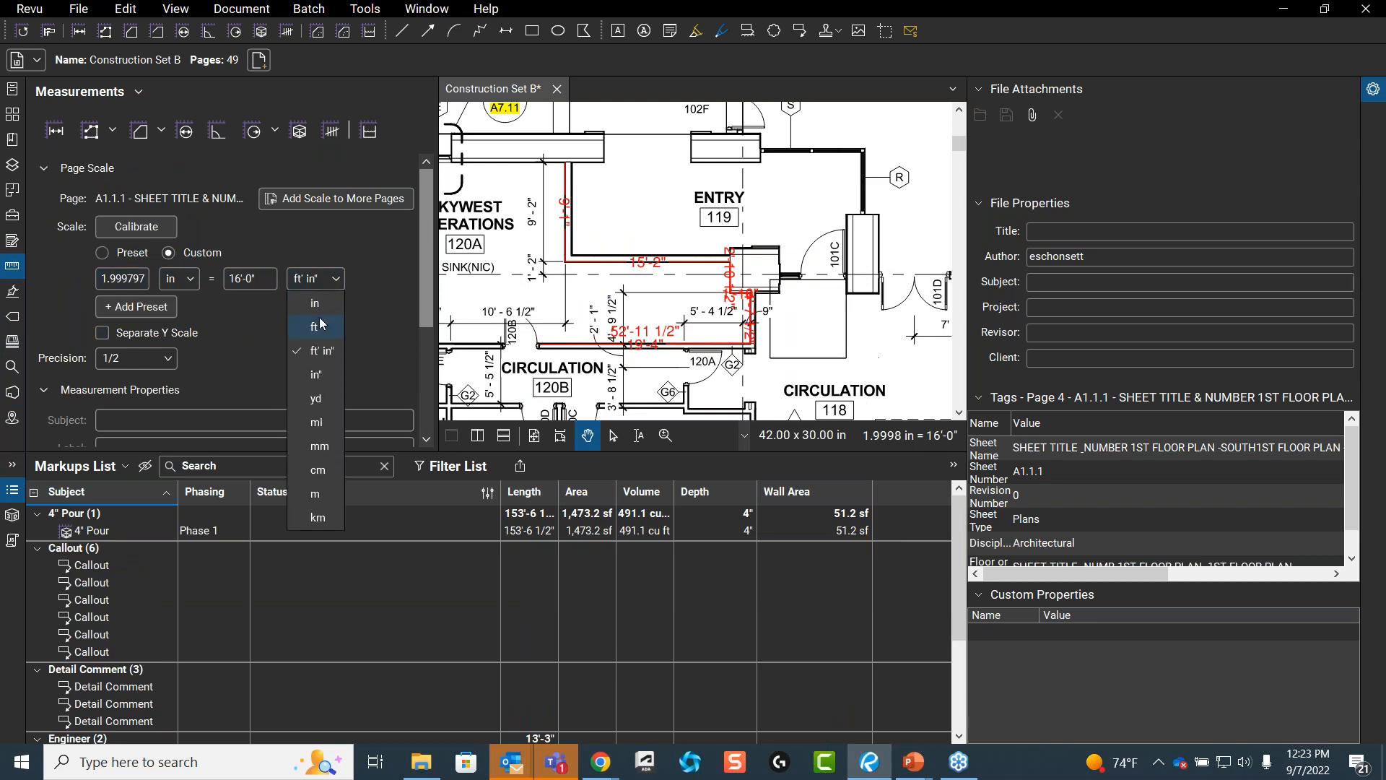
click(315, 303)
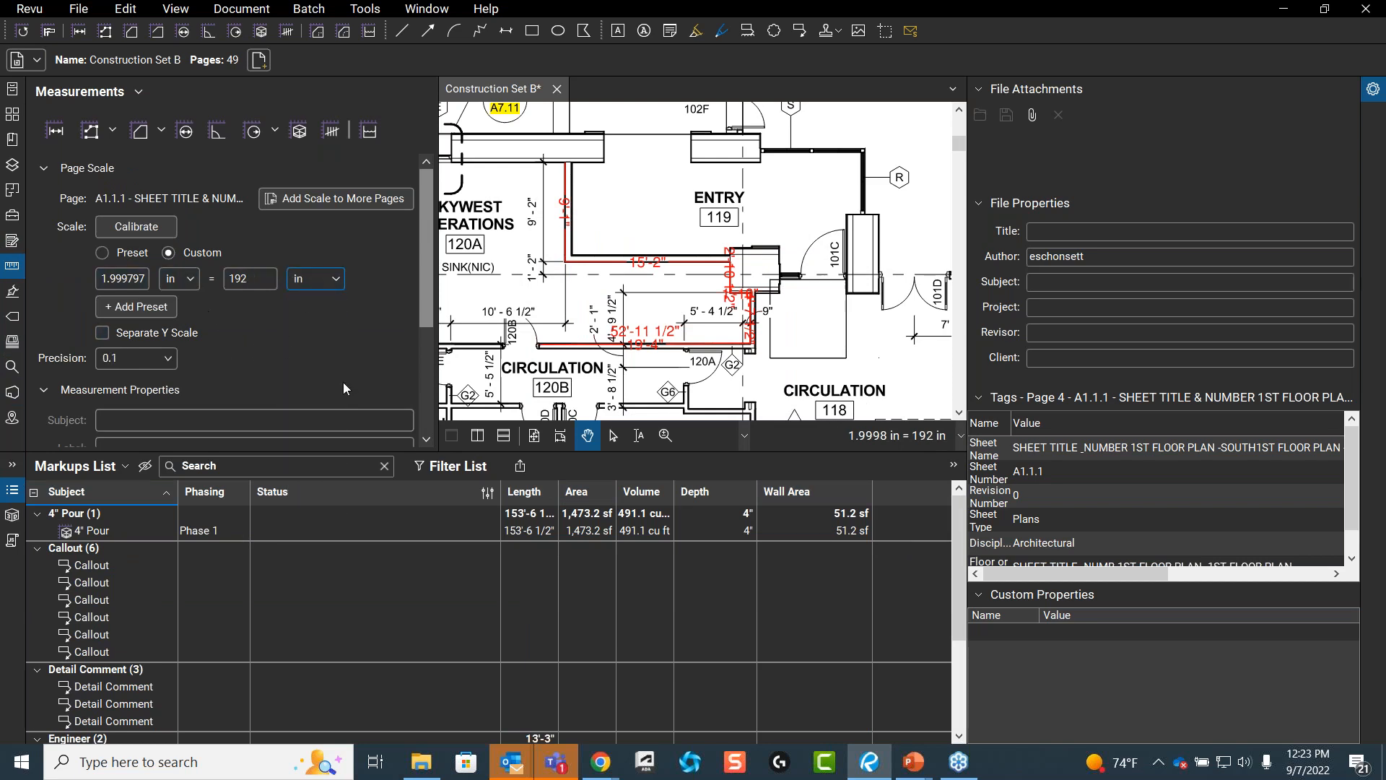
click(353, 332)
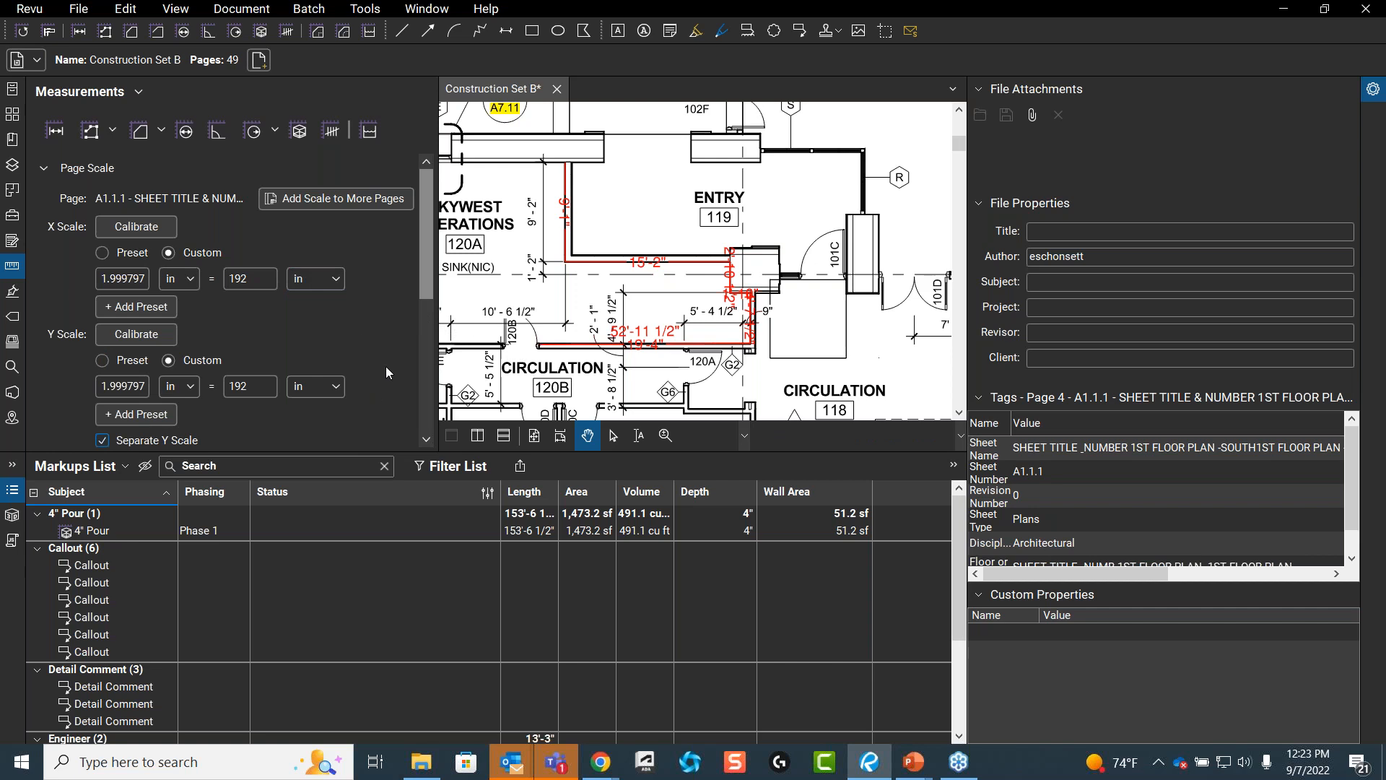
- Select the polylength measurement below Entry 119 and set its depth unit to ft and its length unit to in
click(703, 354)
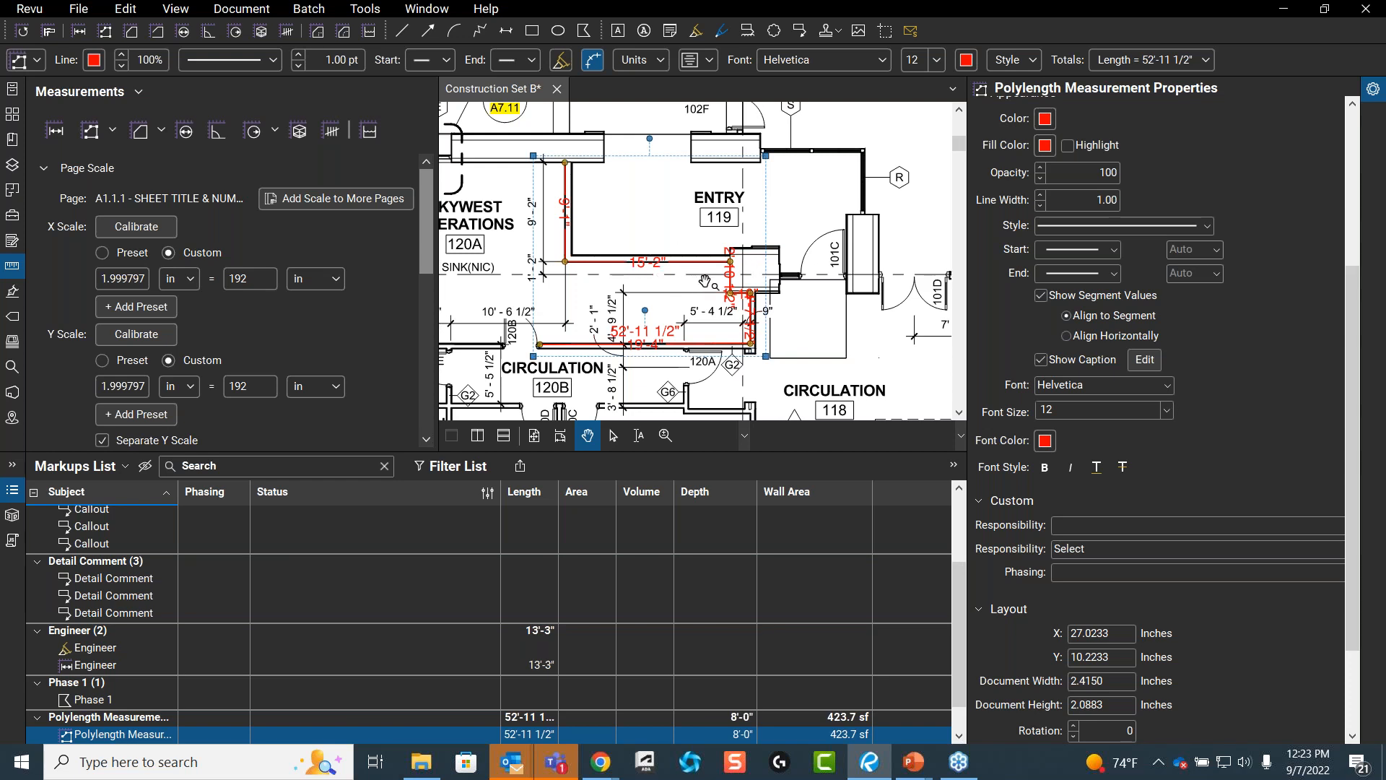
scroll(1300, 301, down, 2)
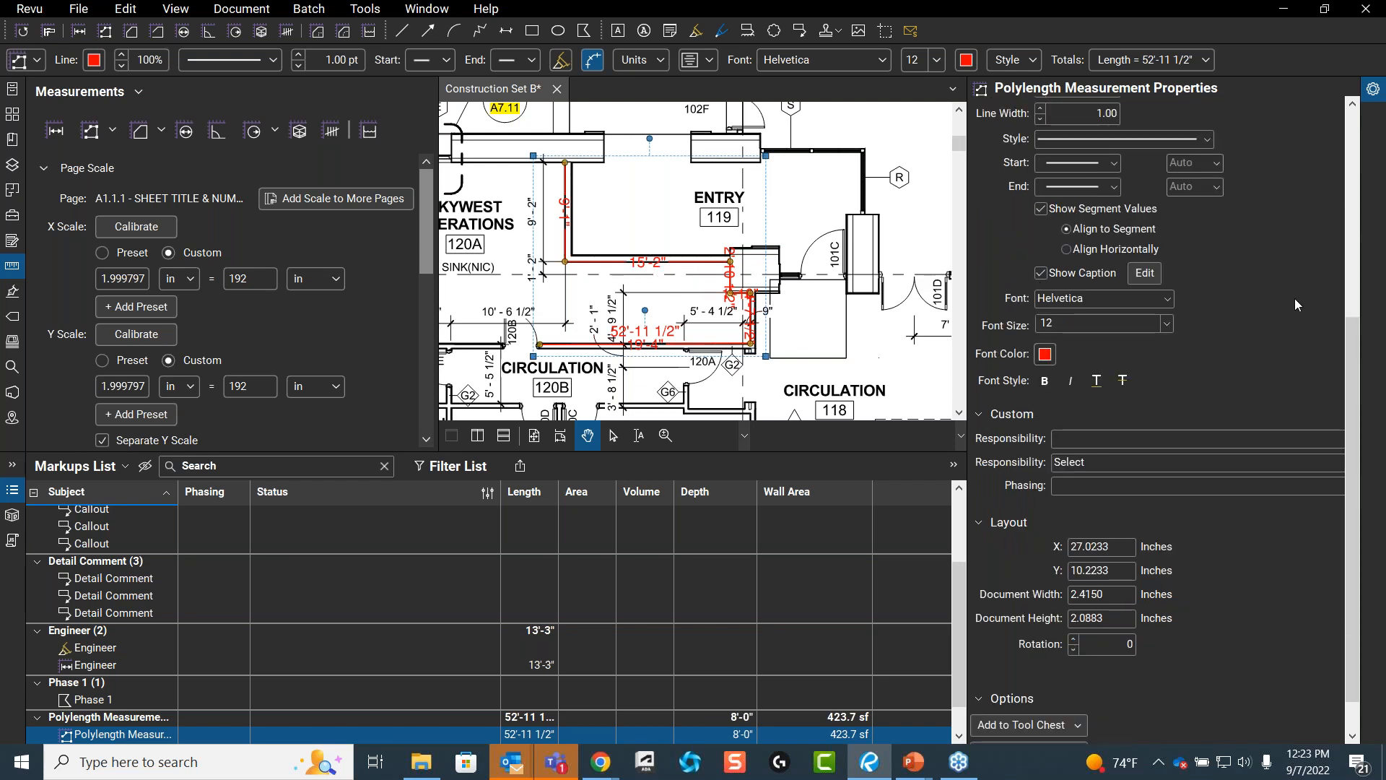
scroll(1294, 297, up, 6)
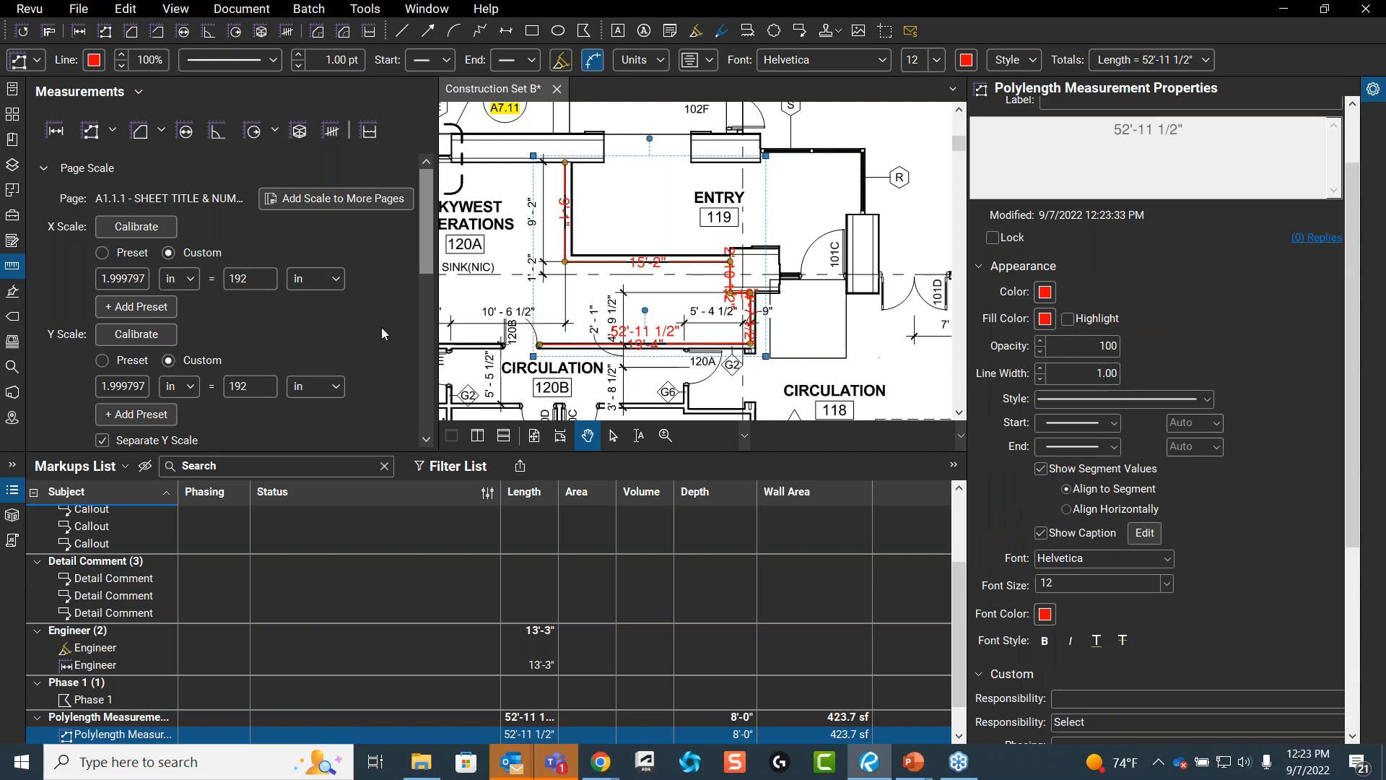
scroll(385, 318, down, 3)
scroll(1304, 411, down, 6)
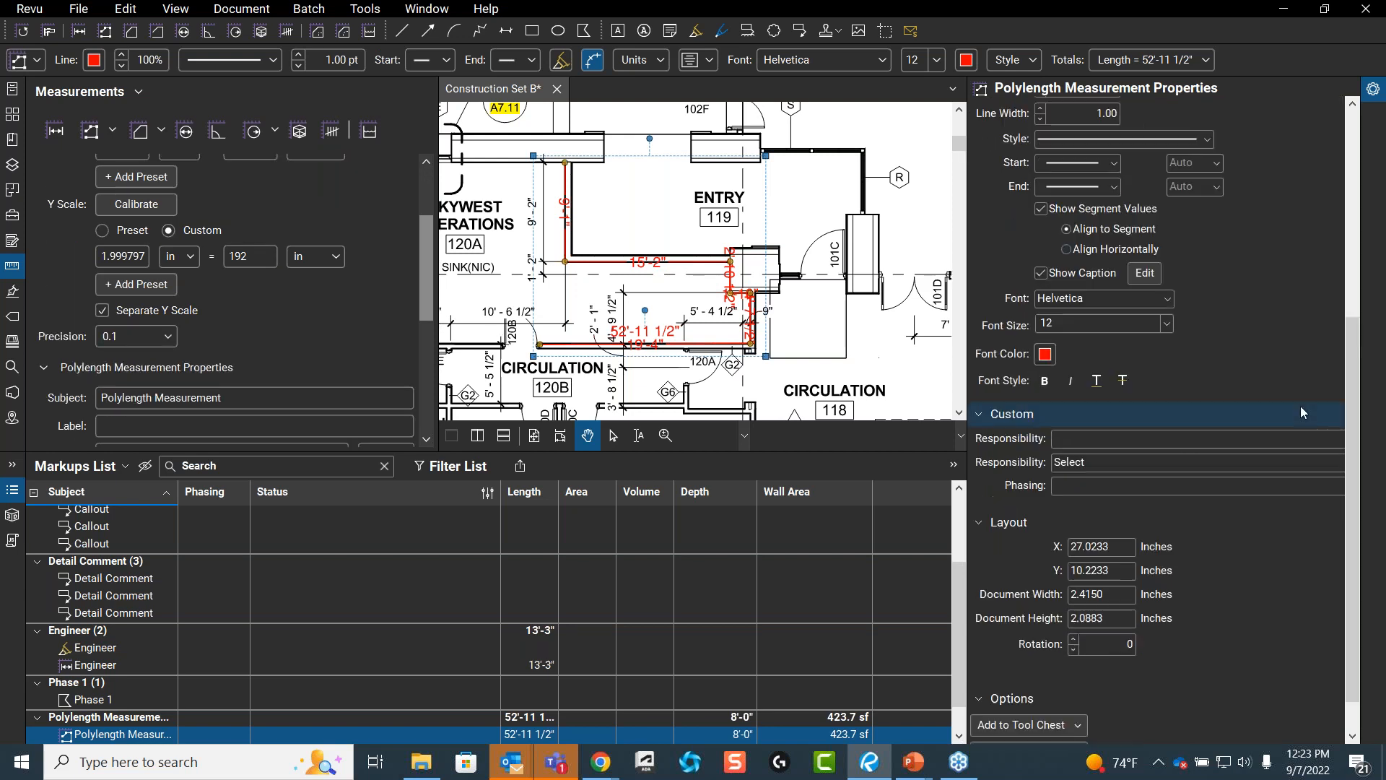
scroll(1304, 411, down, 1)
scroll(274, 312, down, 2)
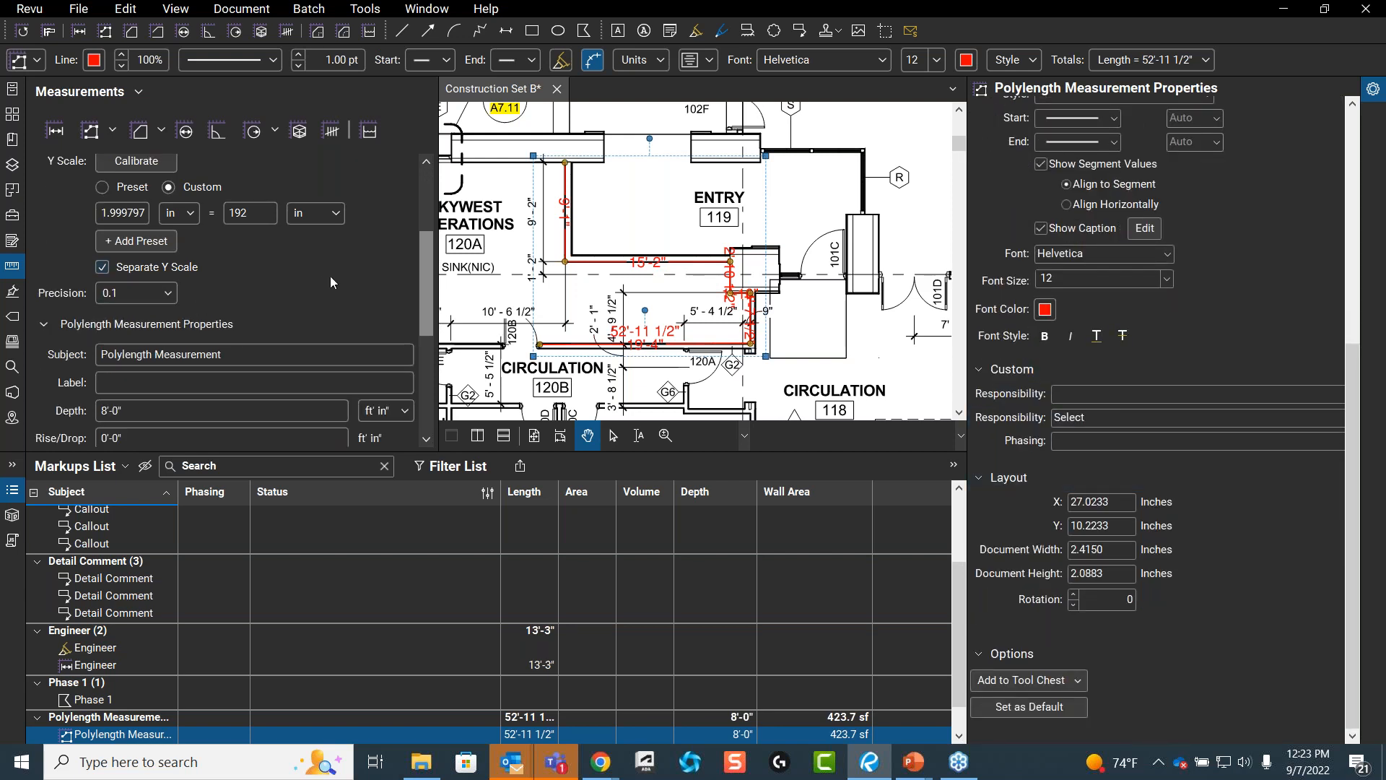
click(402, 382)
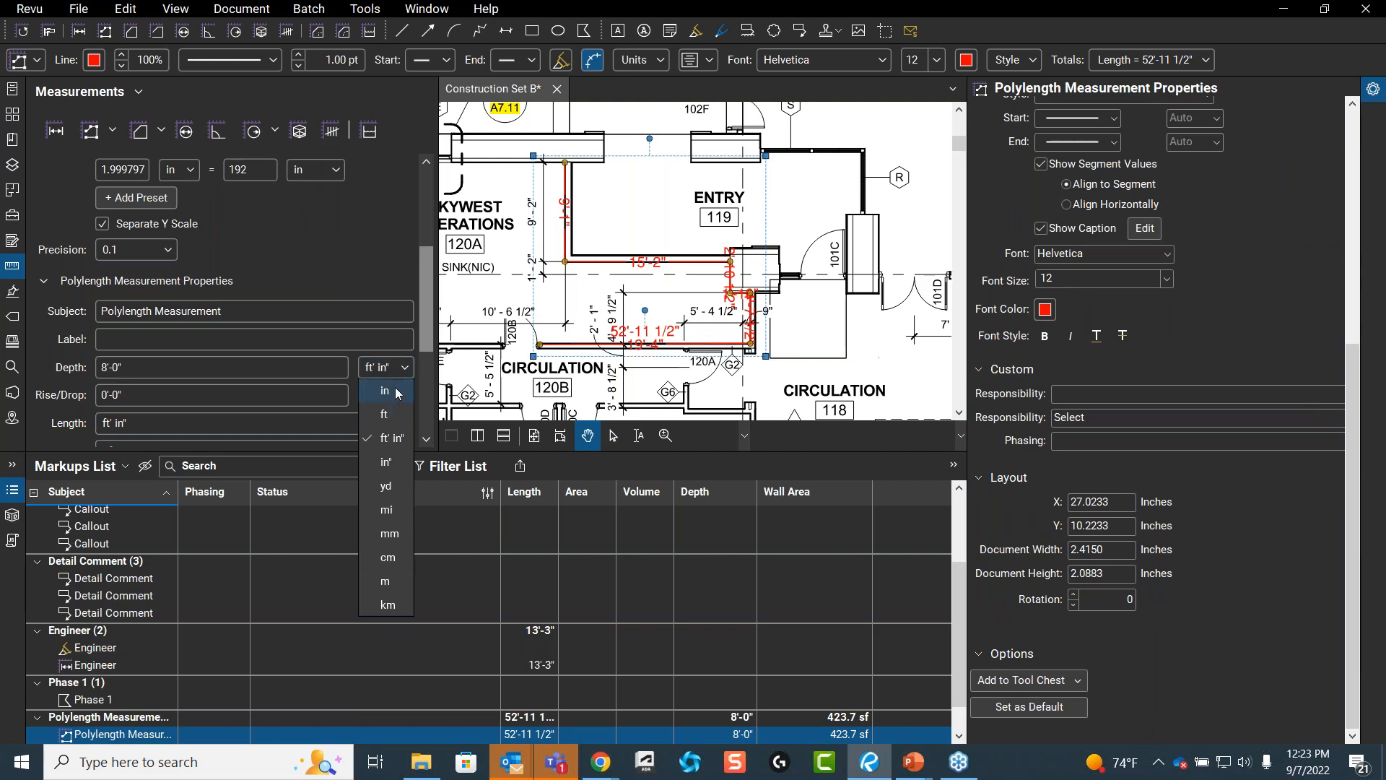
click(391, 396)
scroll(394, 375, down, 1)
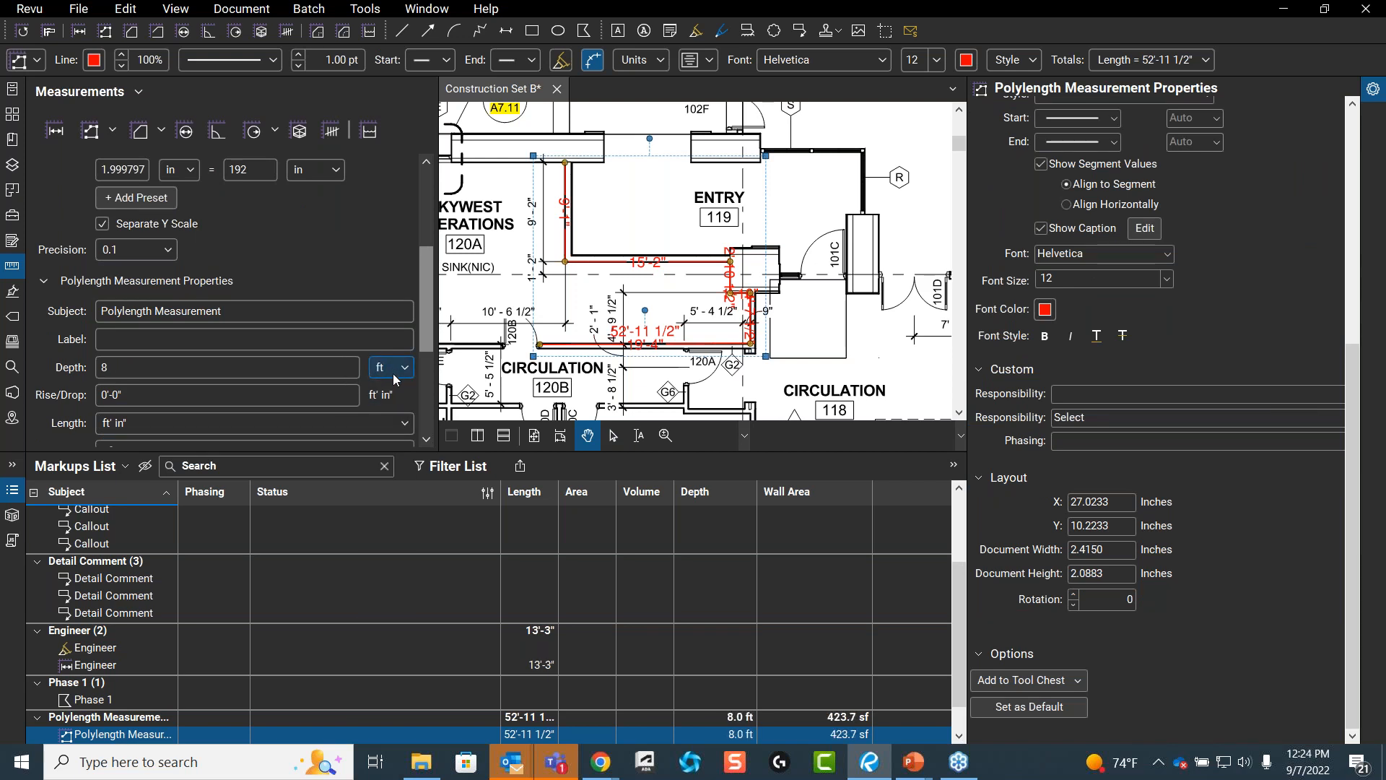
click(397, 425)
click(229, 445)
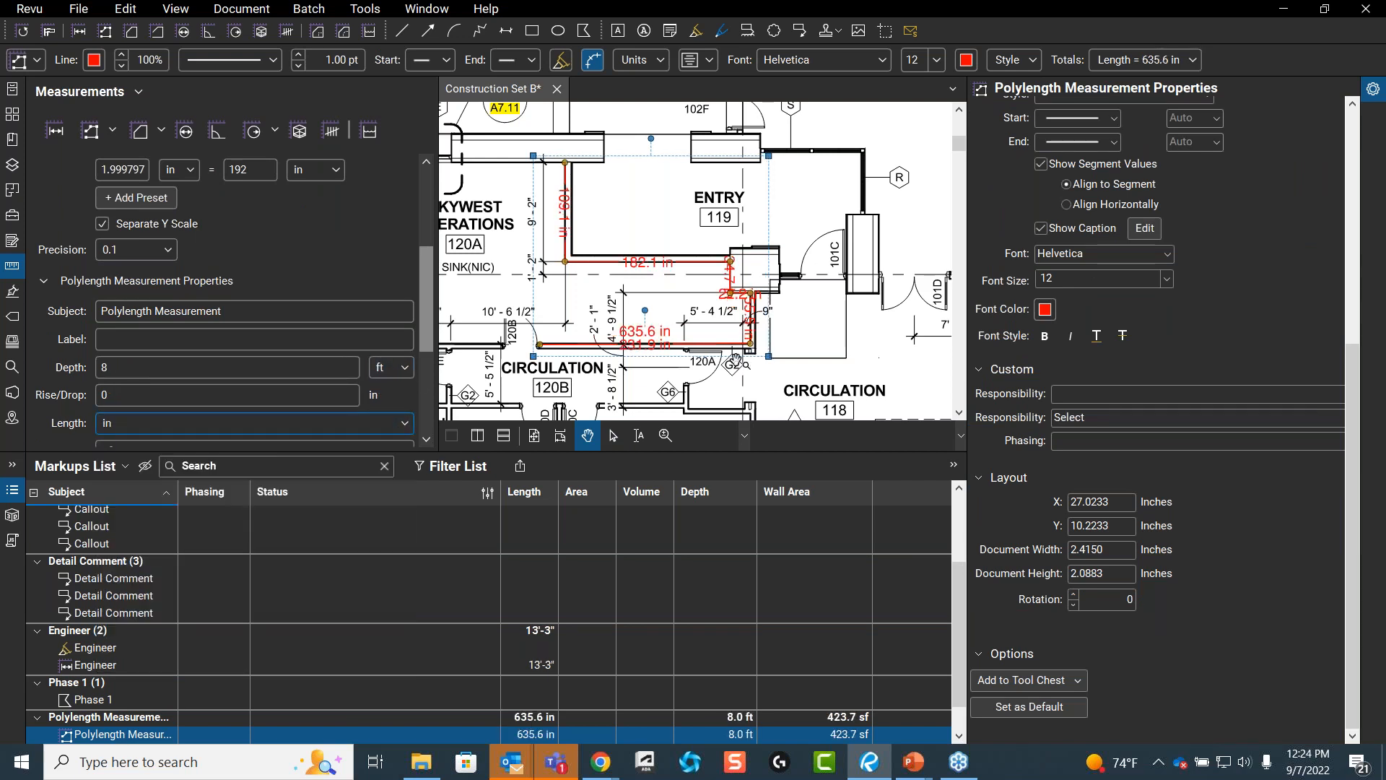
- Set the depth unit of the polylength measurement to ft' in"
click(394, 376)
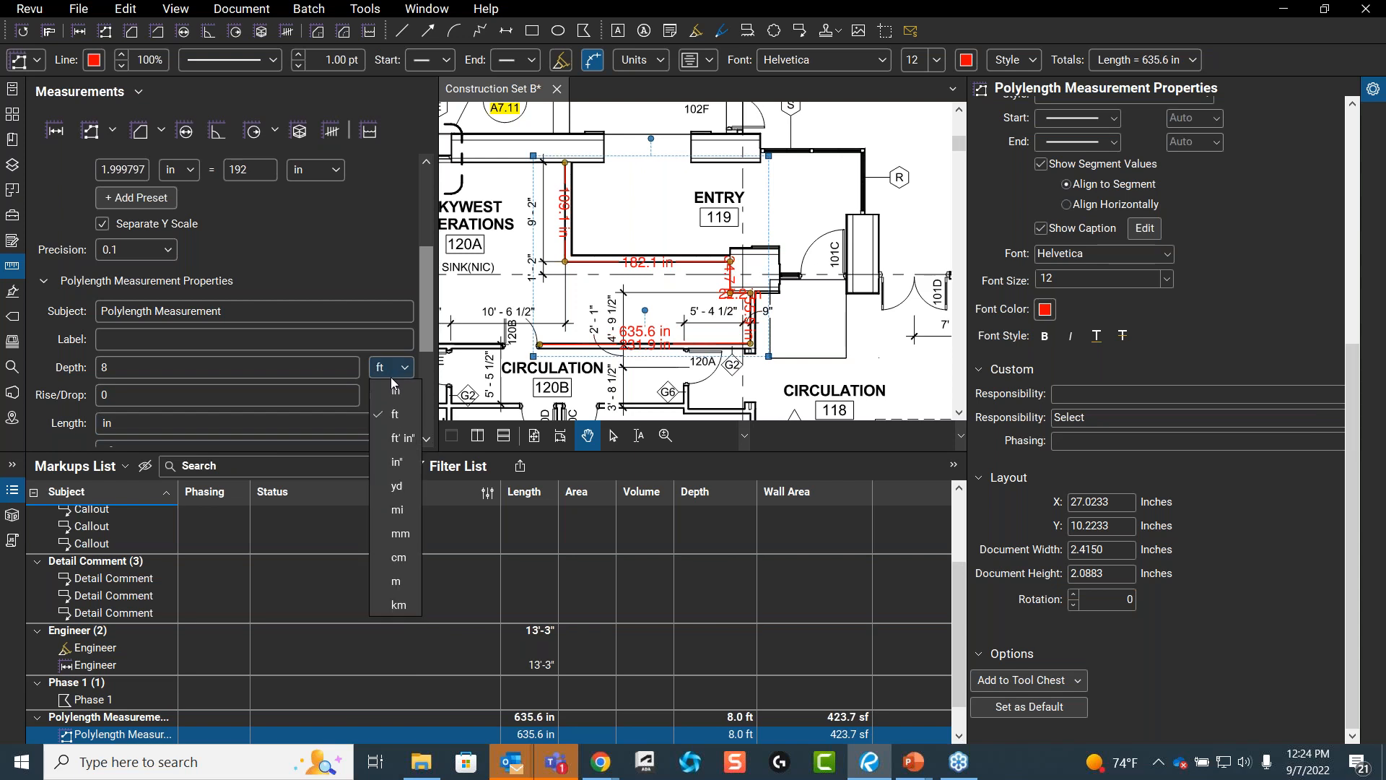
click(401, 438)
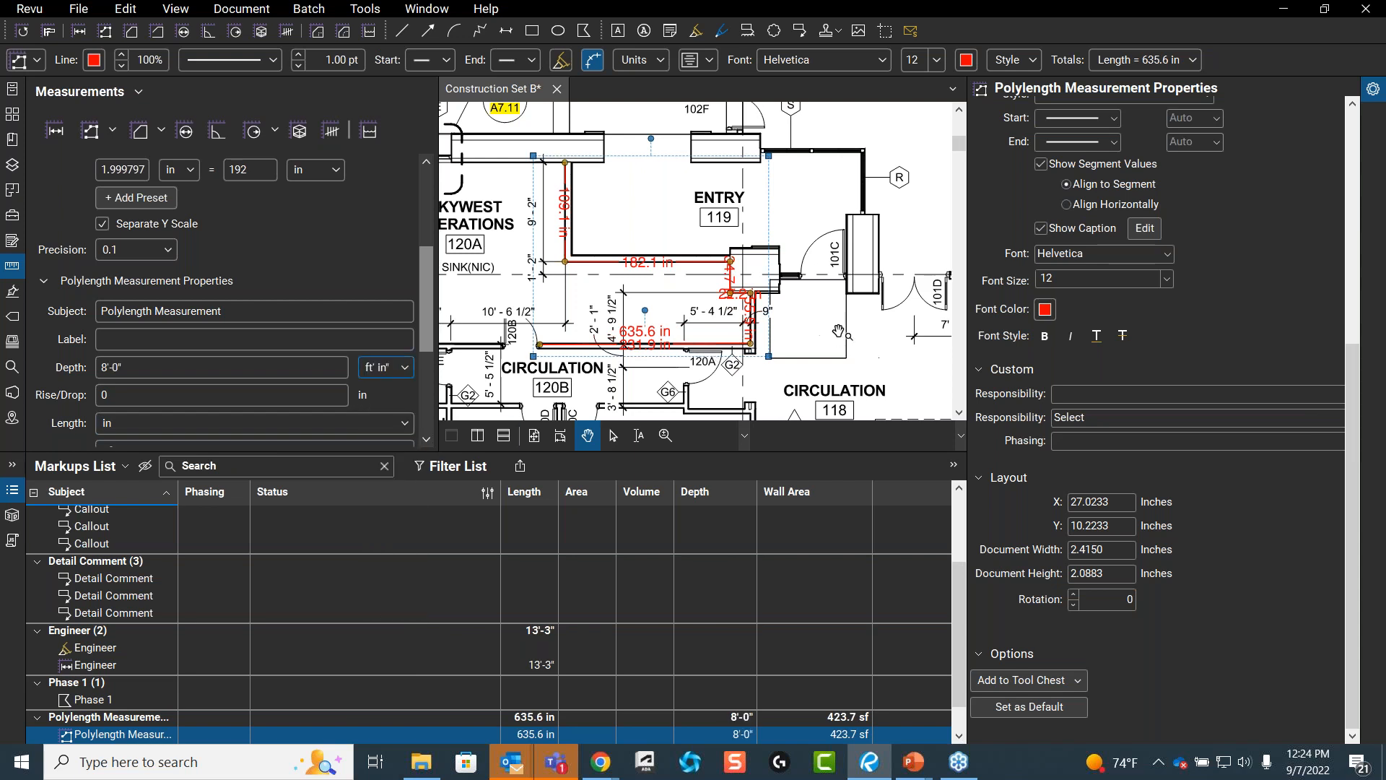
click(830, 334)
click(710, 351)
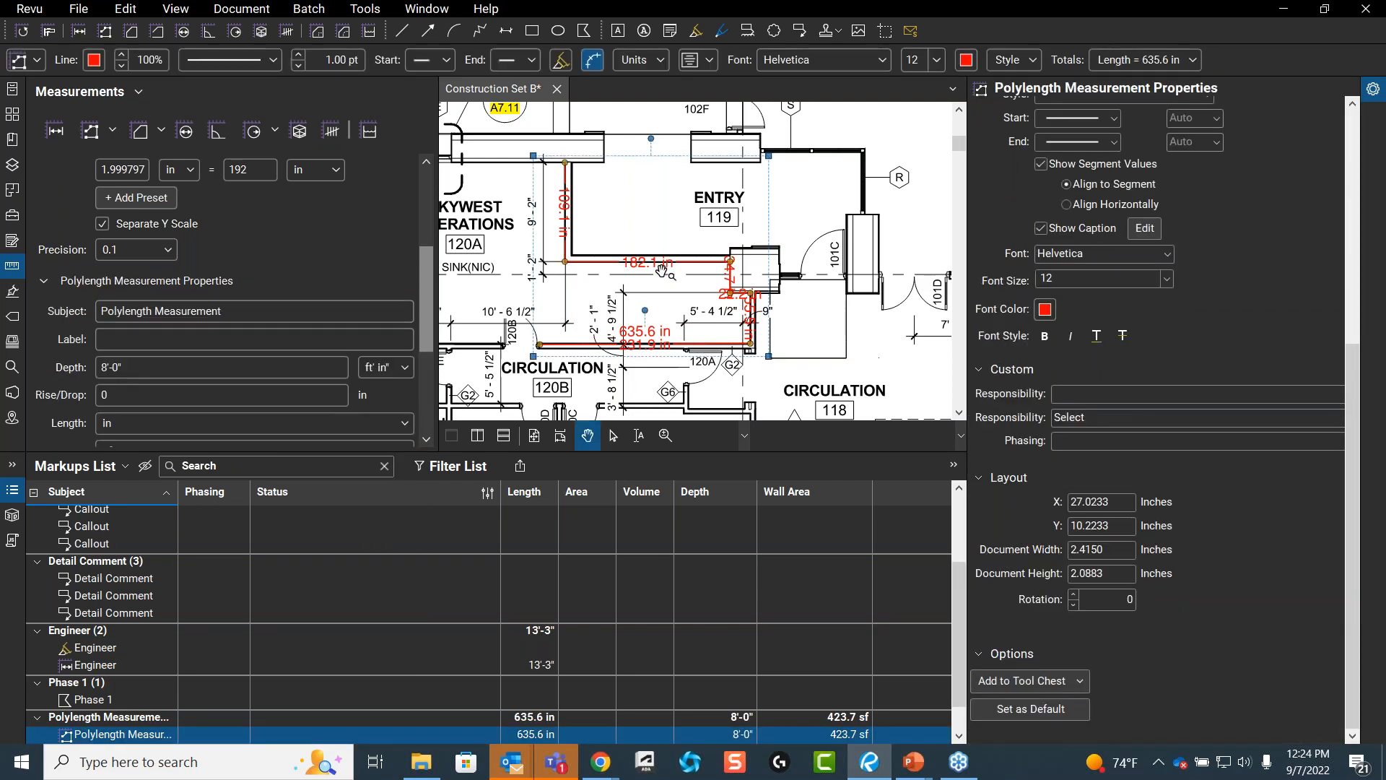
click(94, 466)
mouse_move(101, 496)
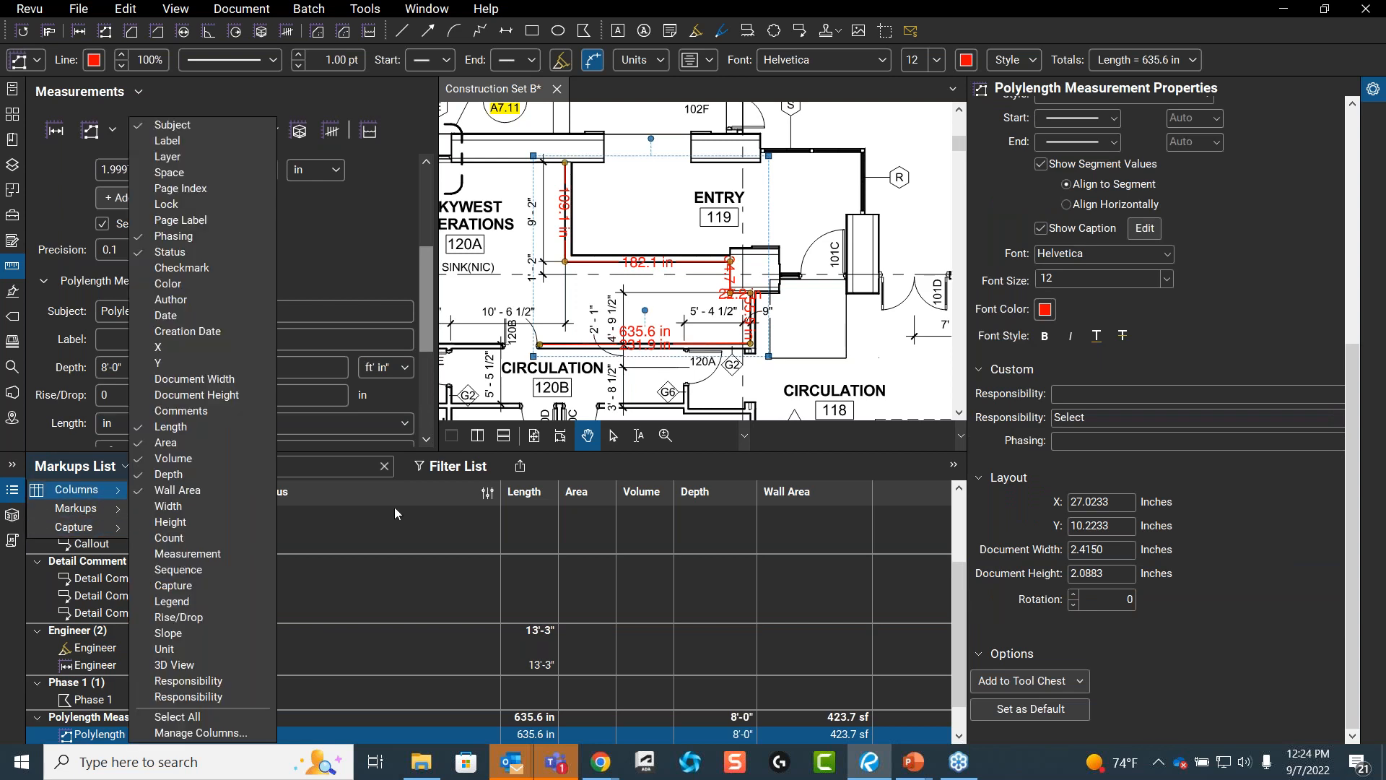
click(241, 735)
click(594, 221)
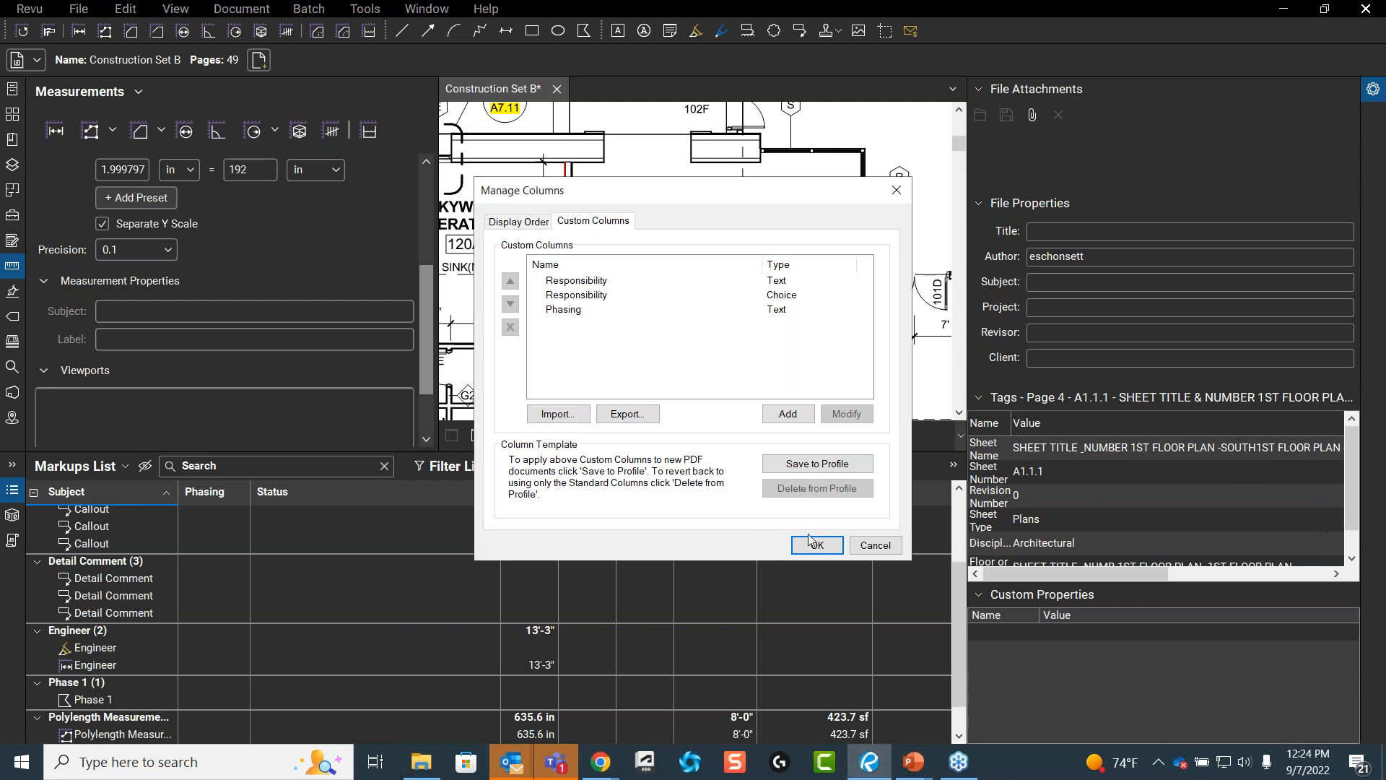
click(868, 549)
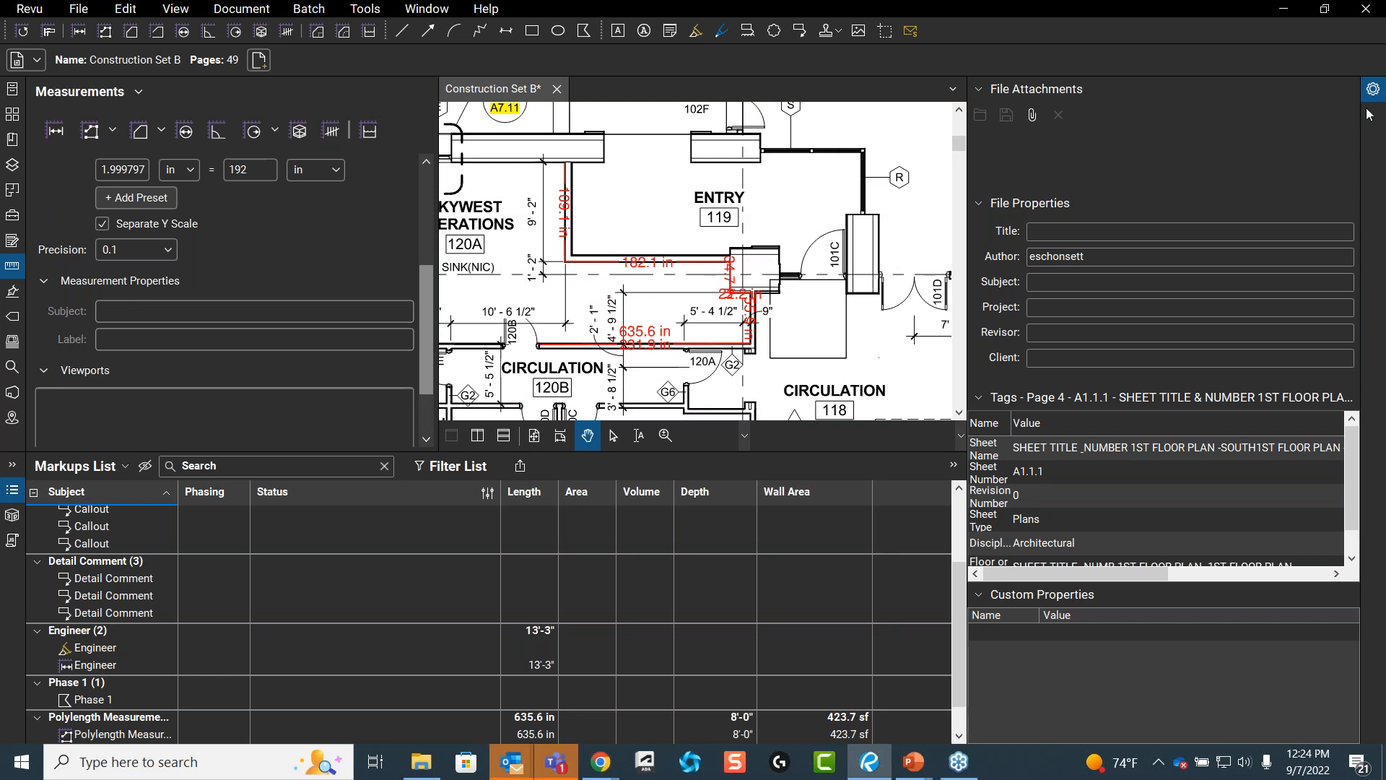
- Hide the file properties panel, turn on filtering in the Markups List and open its saved filters
click(1373, 88)
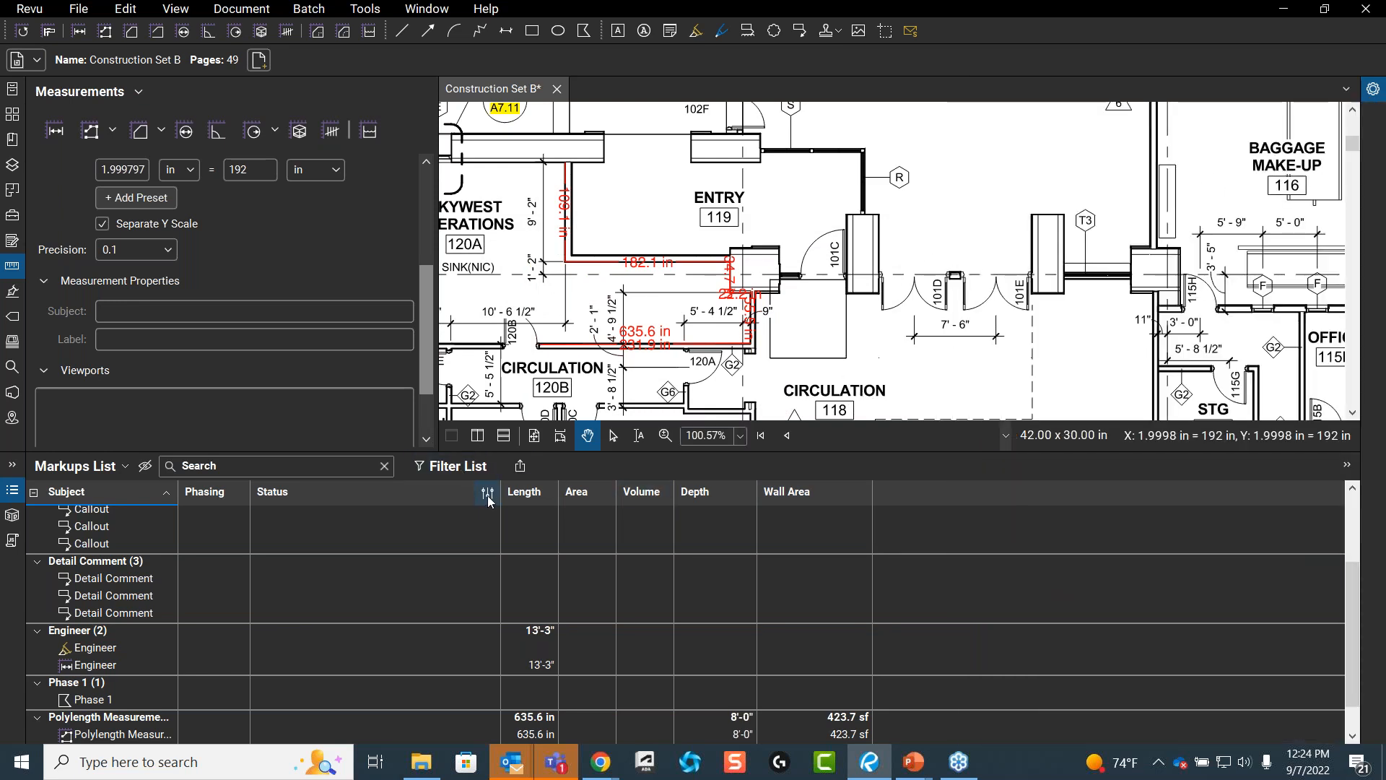
click(451, 472)
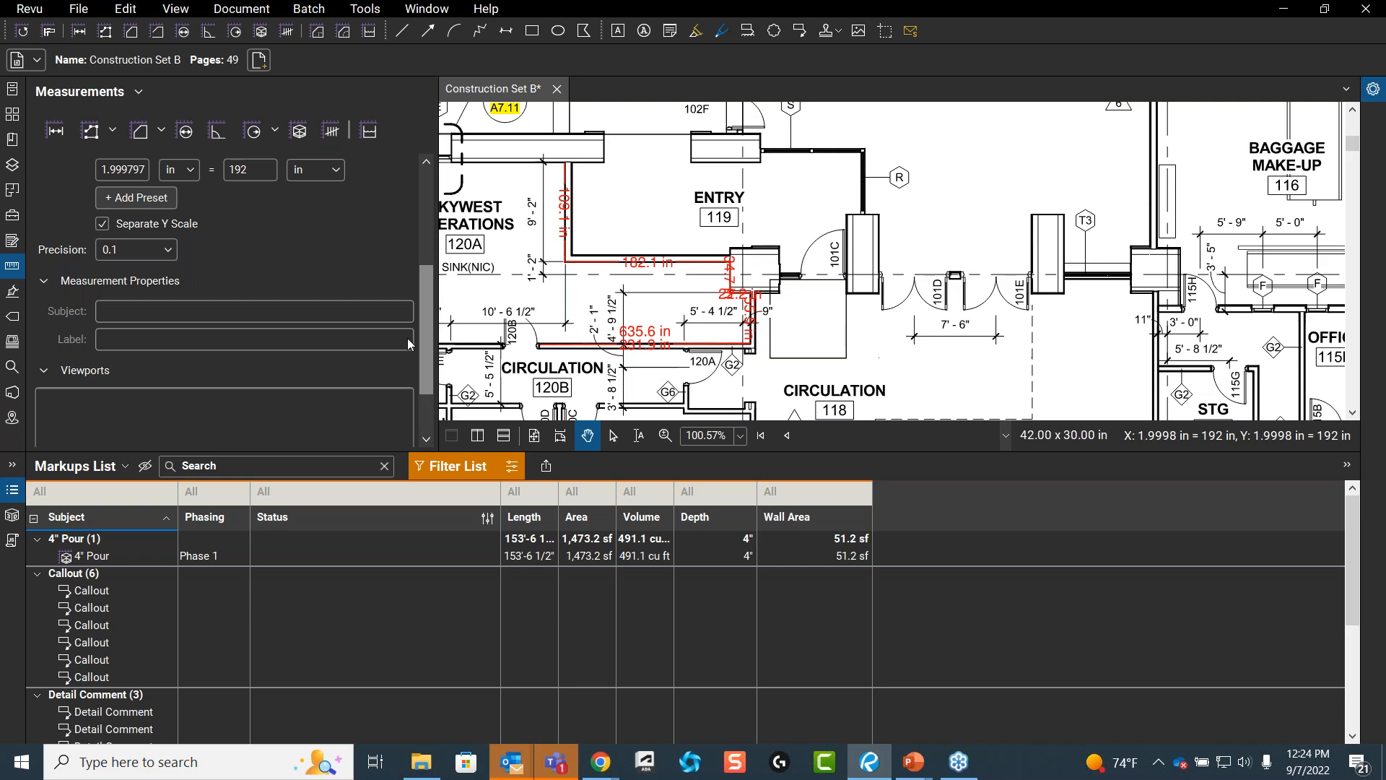
click(512, 466)
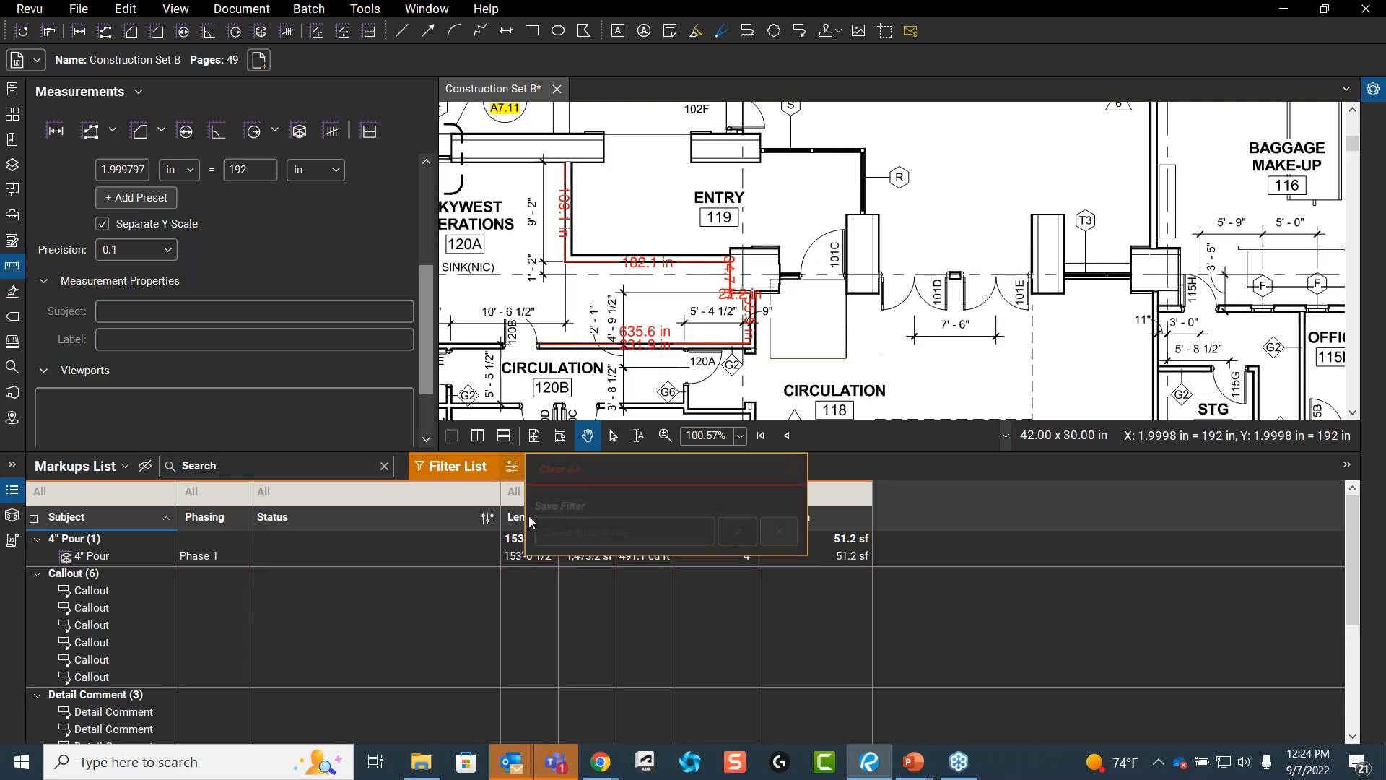
- Reverse the Subject sort order and filter the Markups List to the subject Phase 1
click(110, 522)
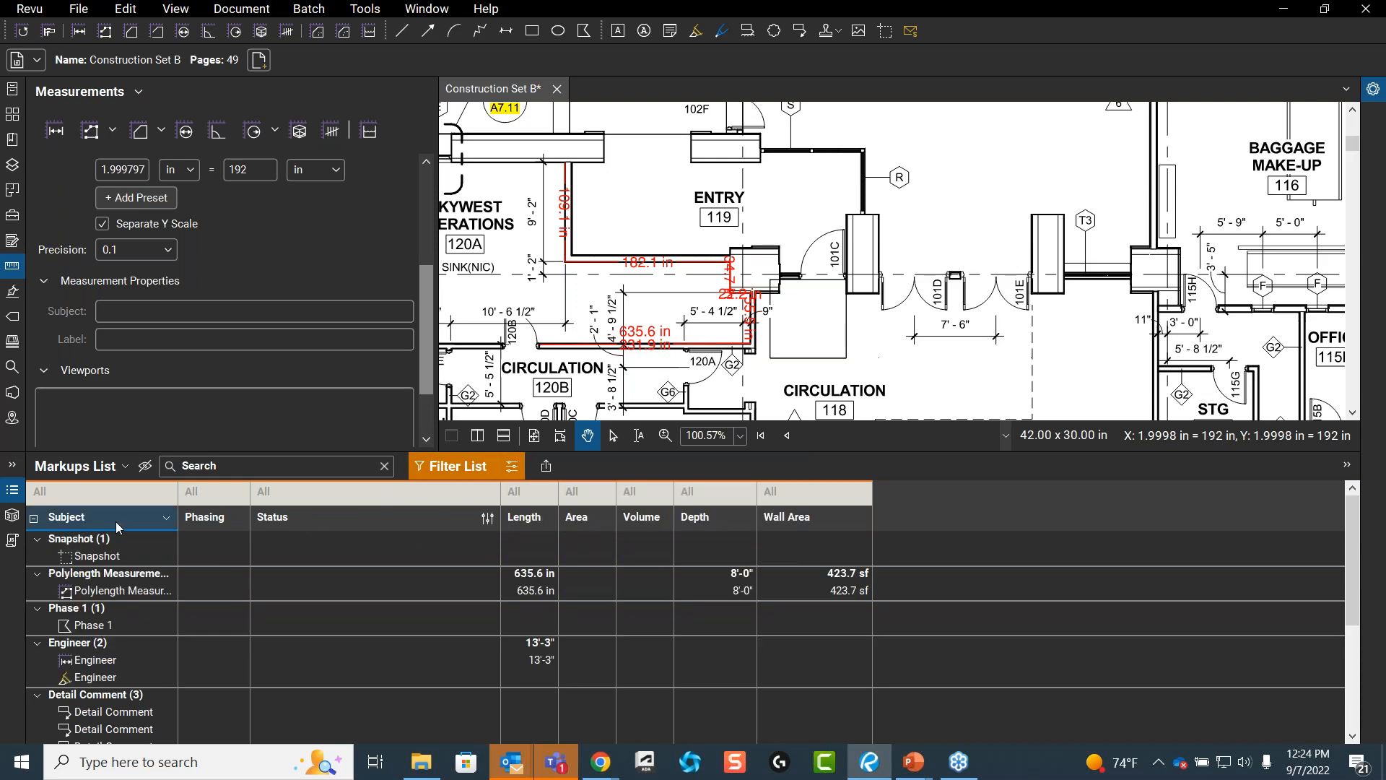
click(123, 497)
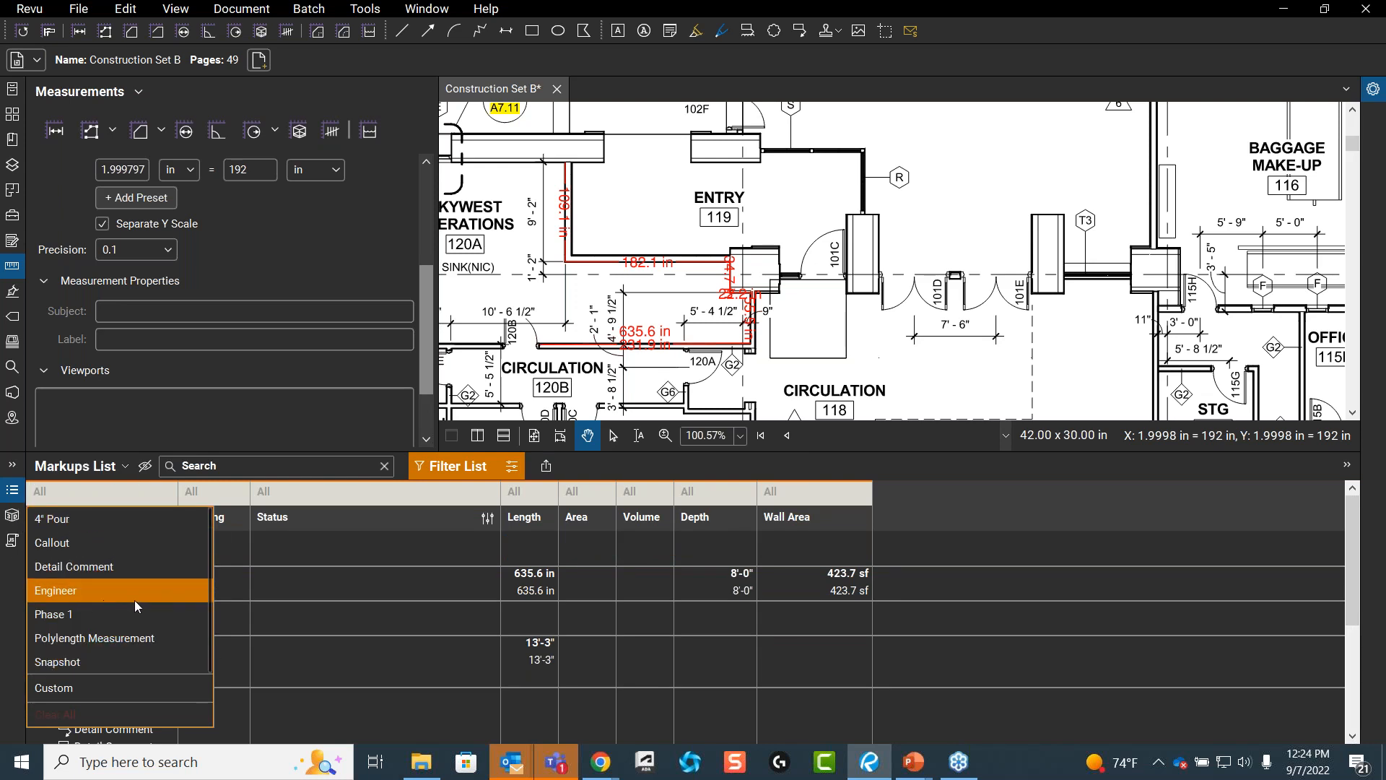
click(514, 468)
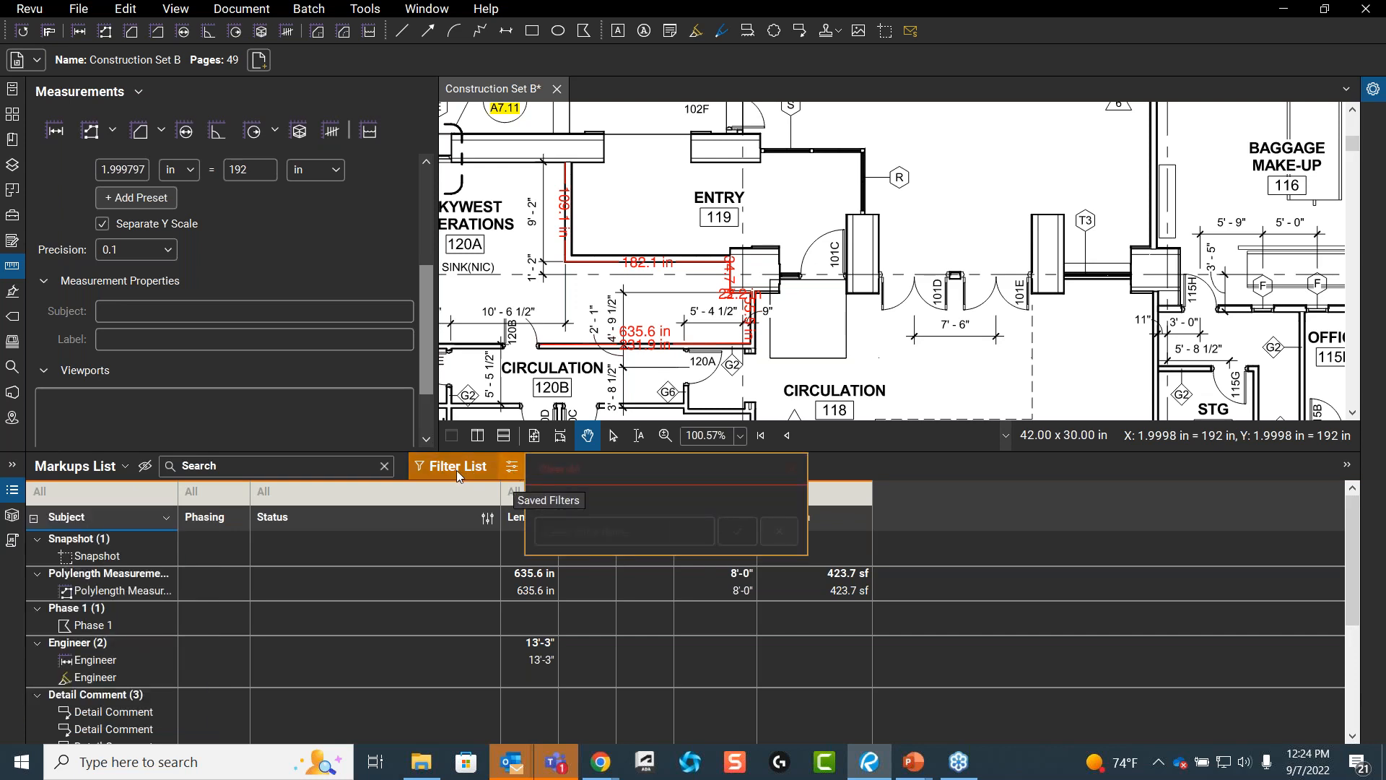
click(169, 491)
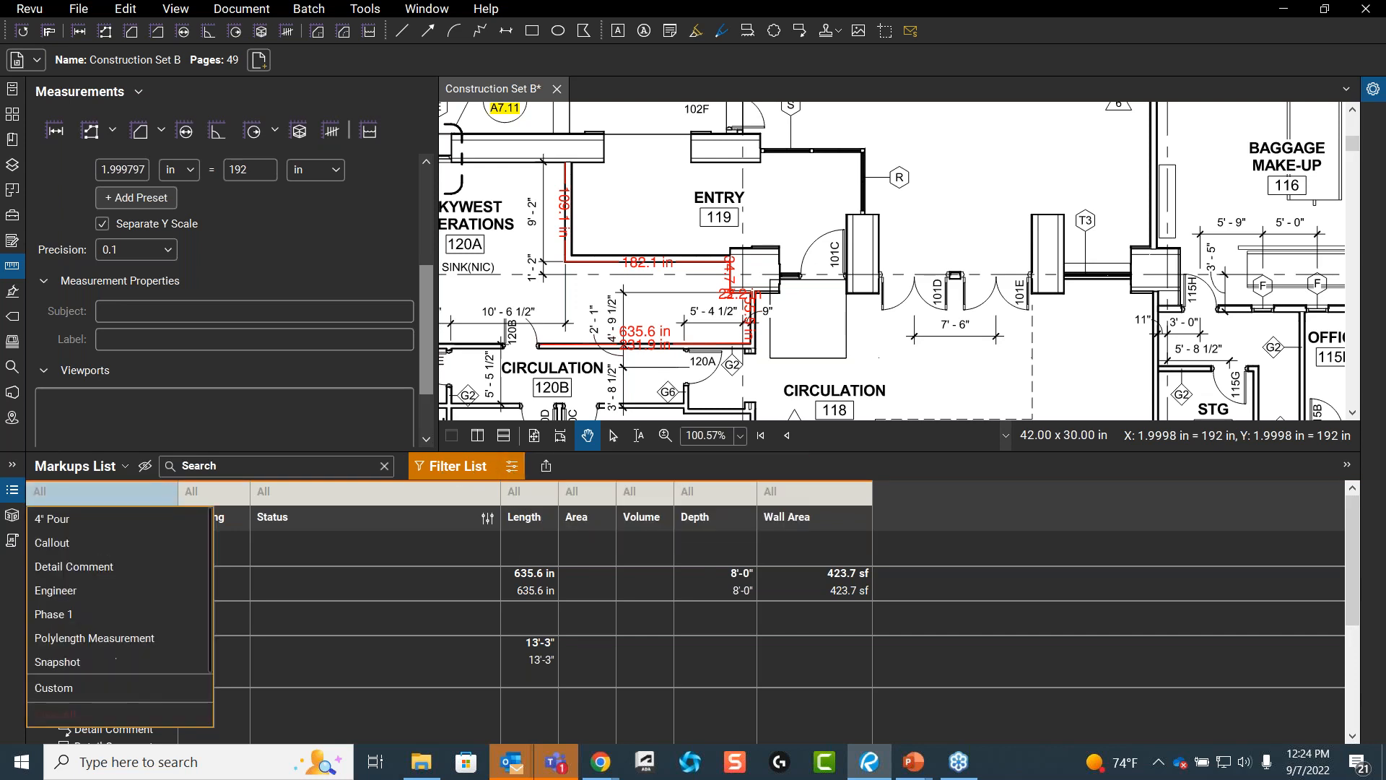
click(99, 612)
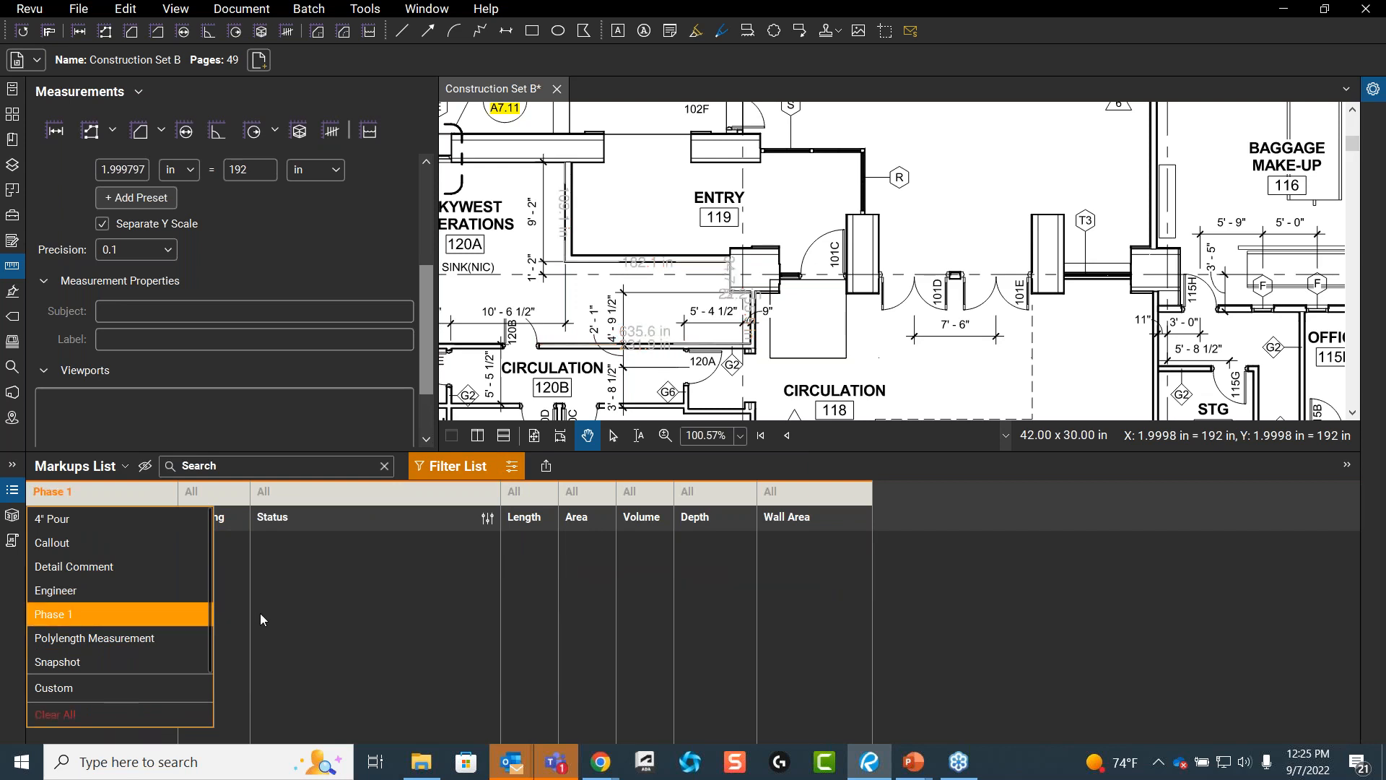
- Save the current Markups List filter as "Phase 1 Filter"
click(515, 468)
click(623, 531)
text(P)
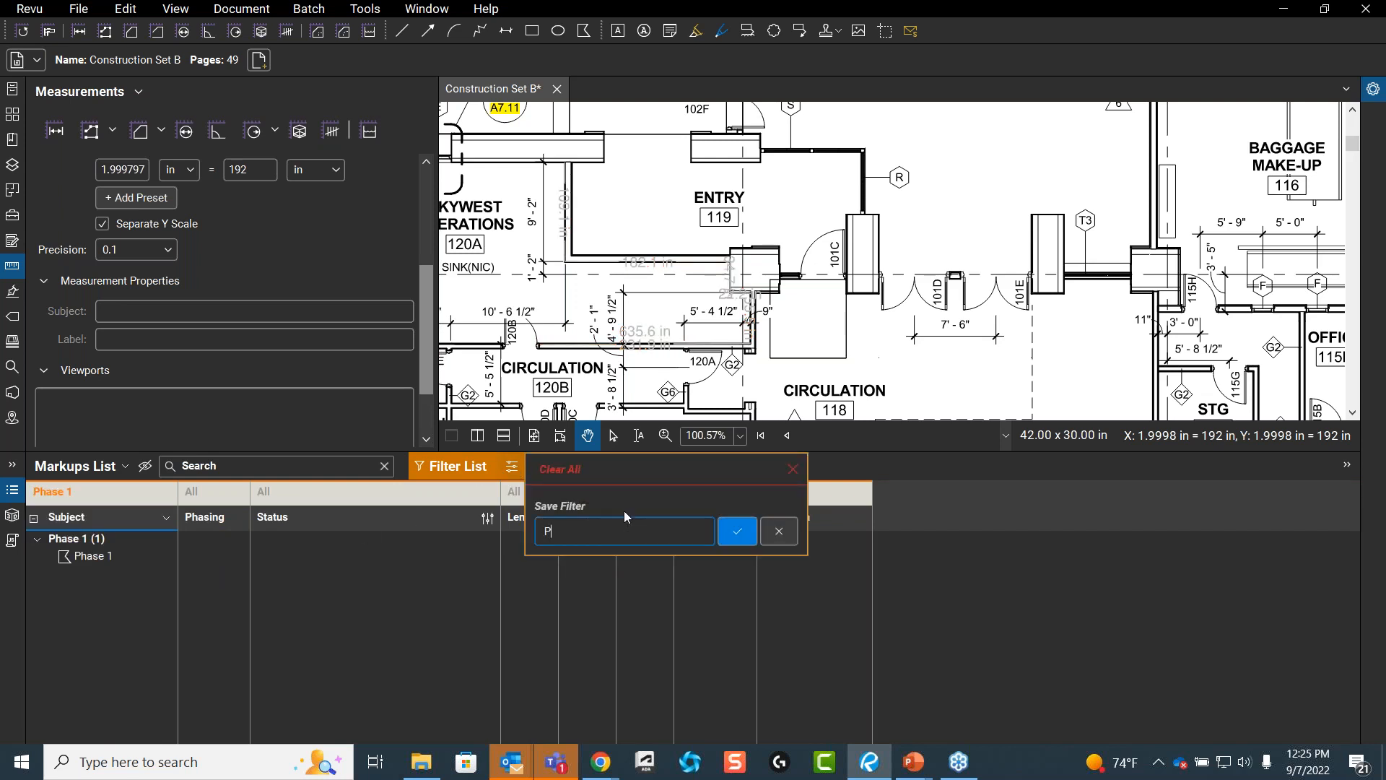
text(hase Filter)
click(577, 532)
text(1 Filter)
click(738, 531)
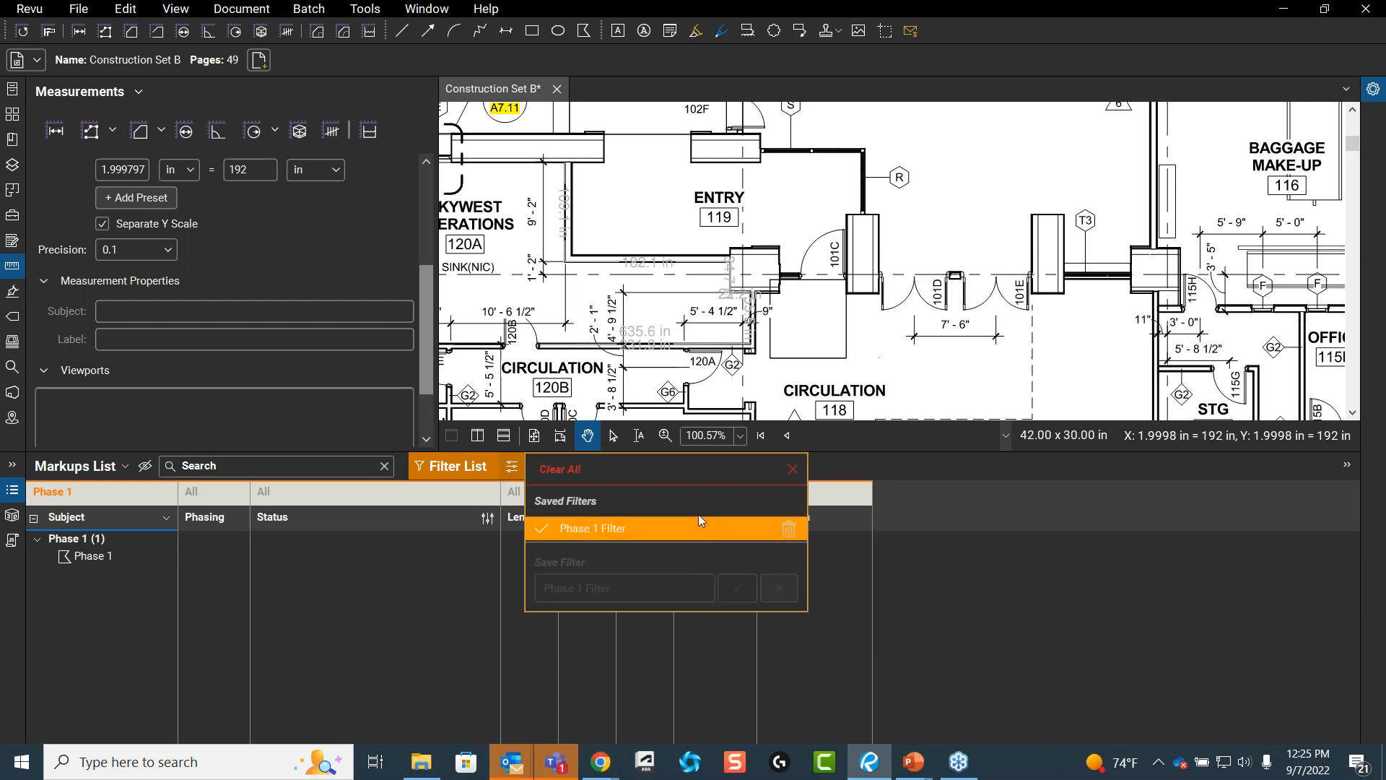
click(869, 476)
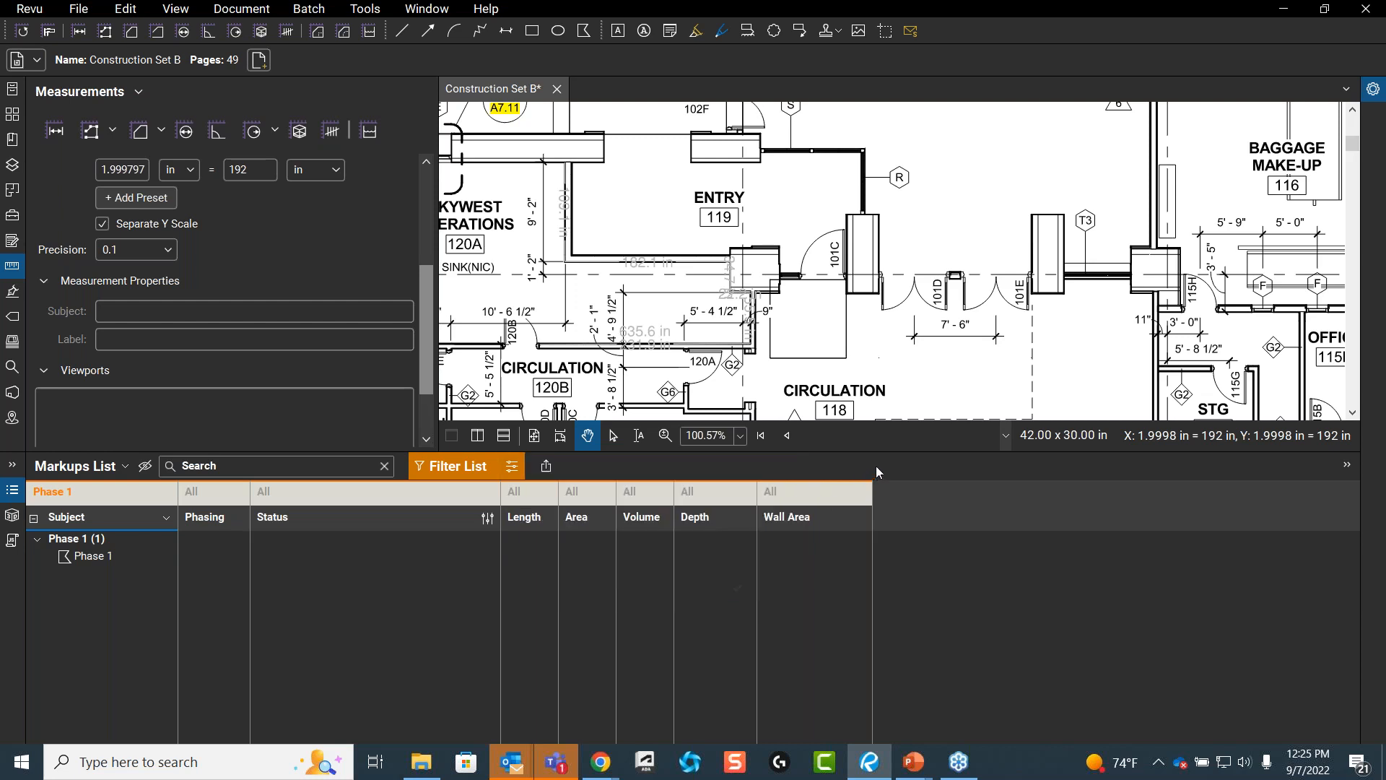
- Select the saved Phase 1 Filter and turn off filtering of the Markups List
click(512, 468)
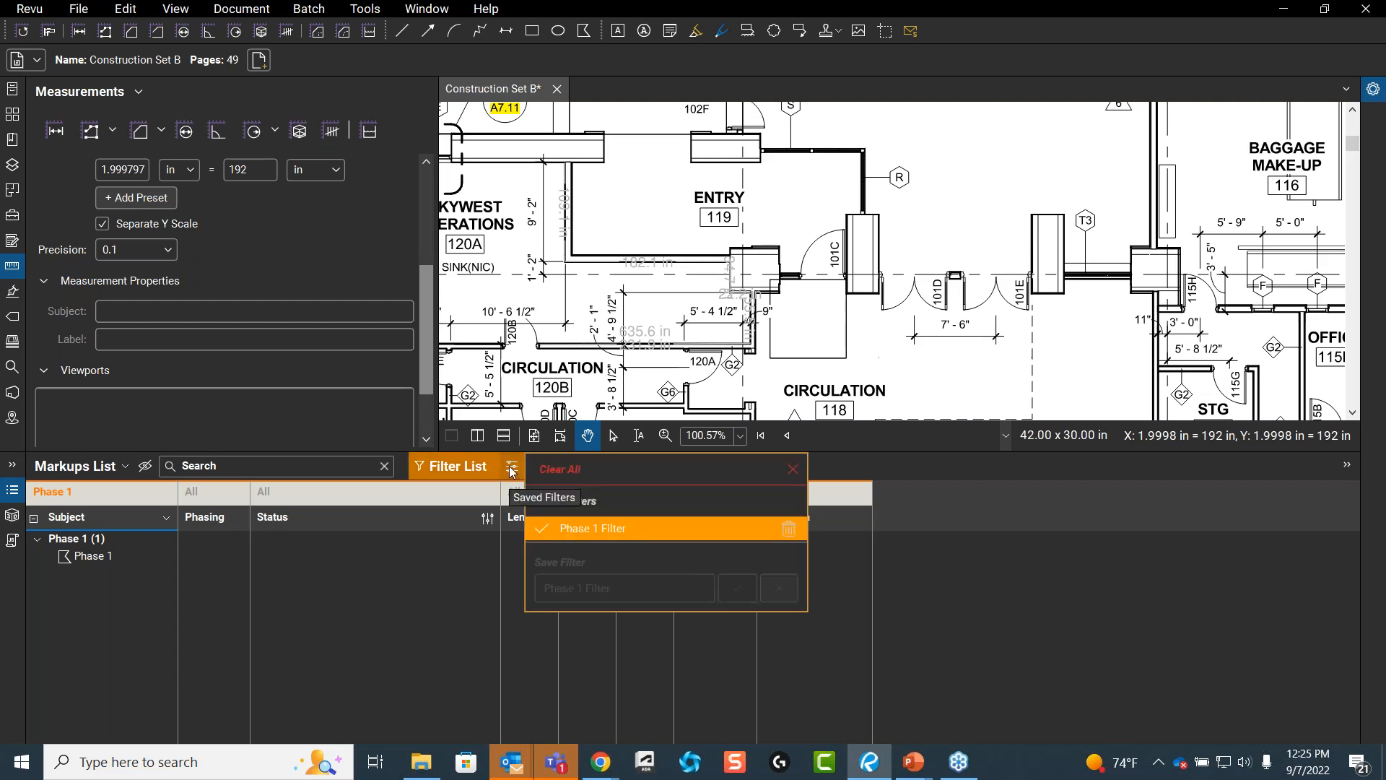
click(612, 530)
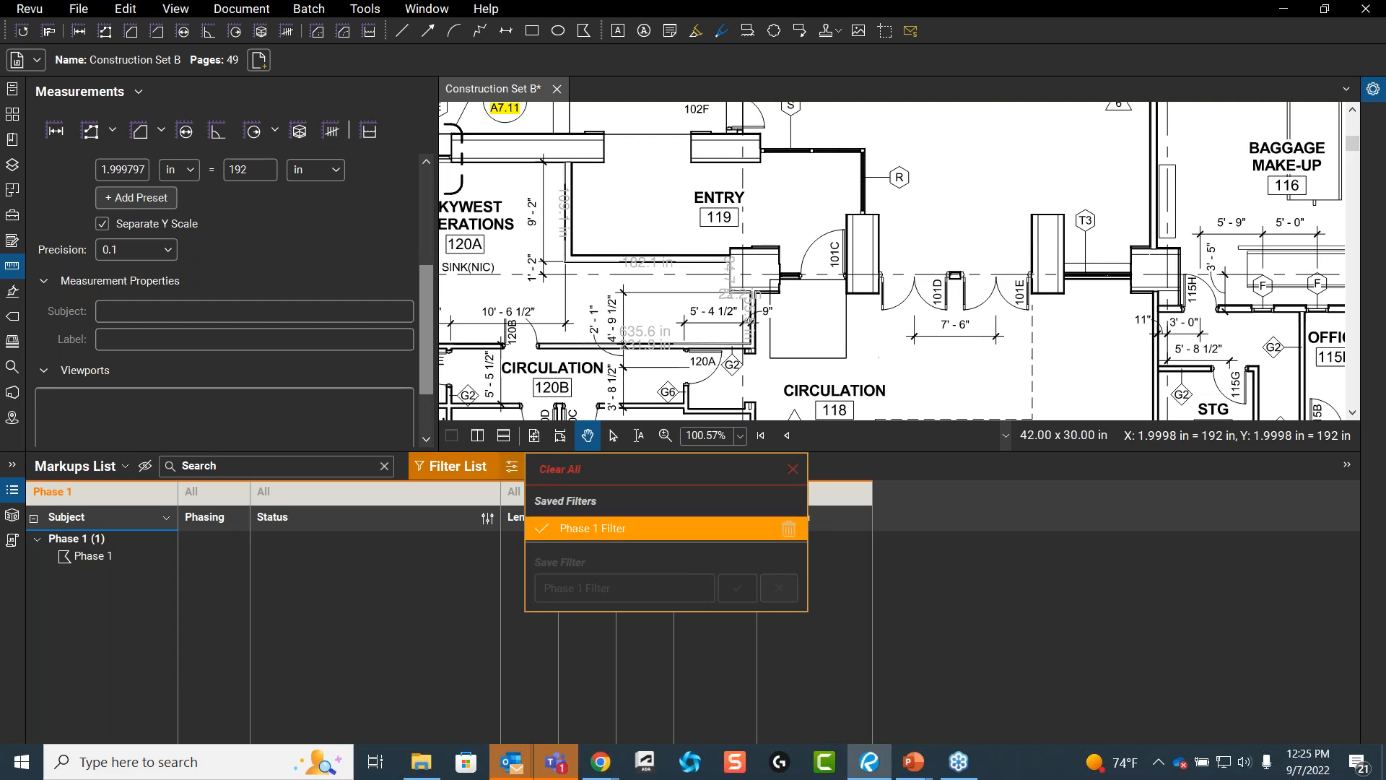
click(328, 586)
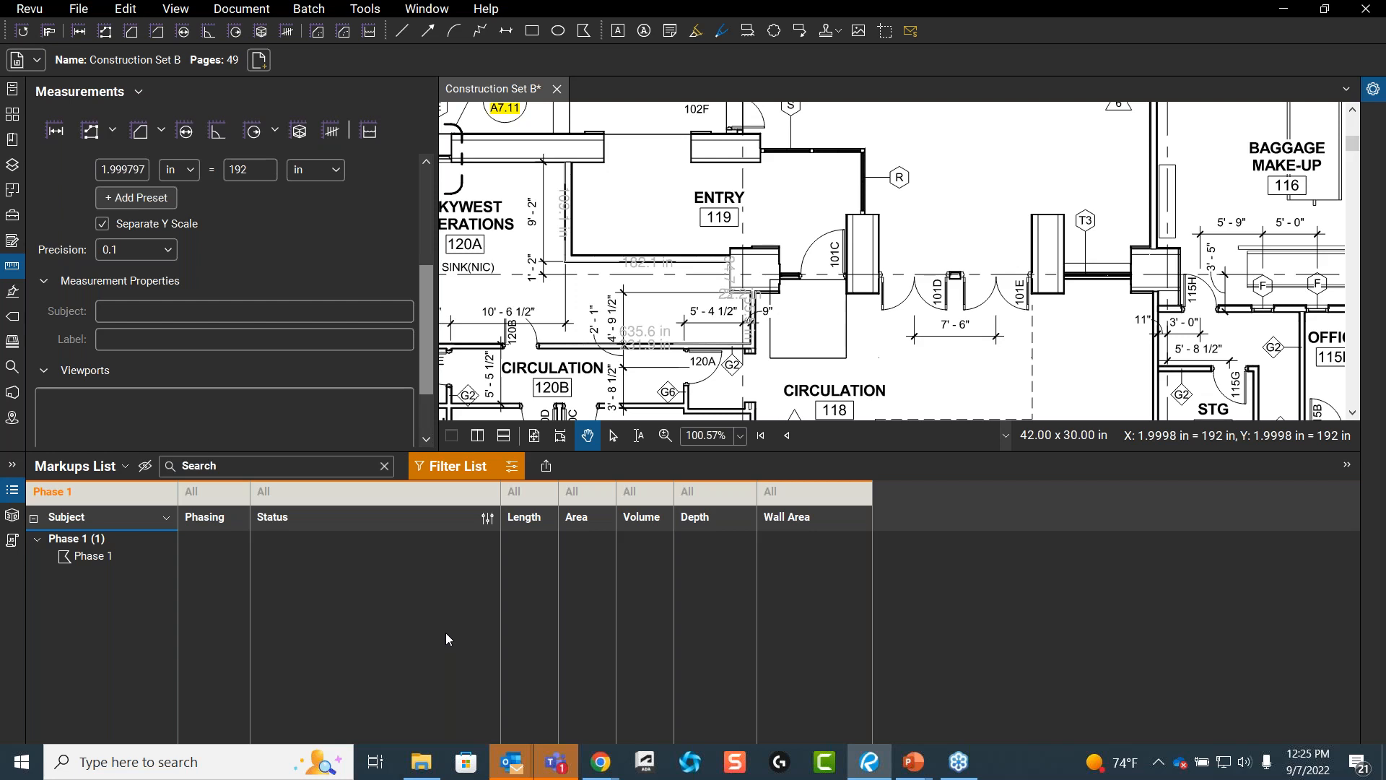
click(456, 466)
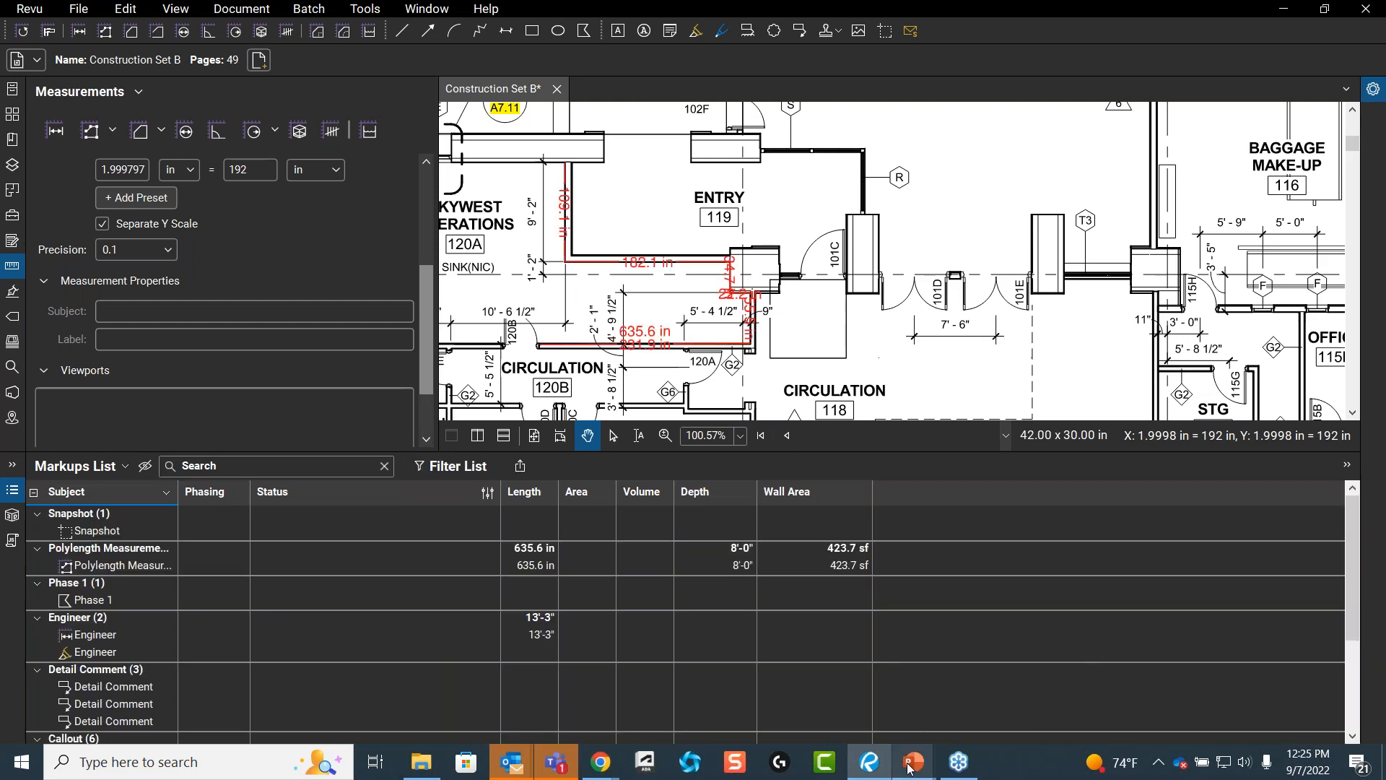
- Switch to the PowerPoint presentation, advance to the Questions slide and return to Revu
click(932, 718)
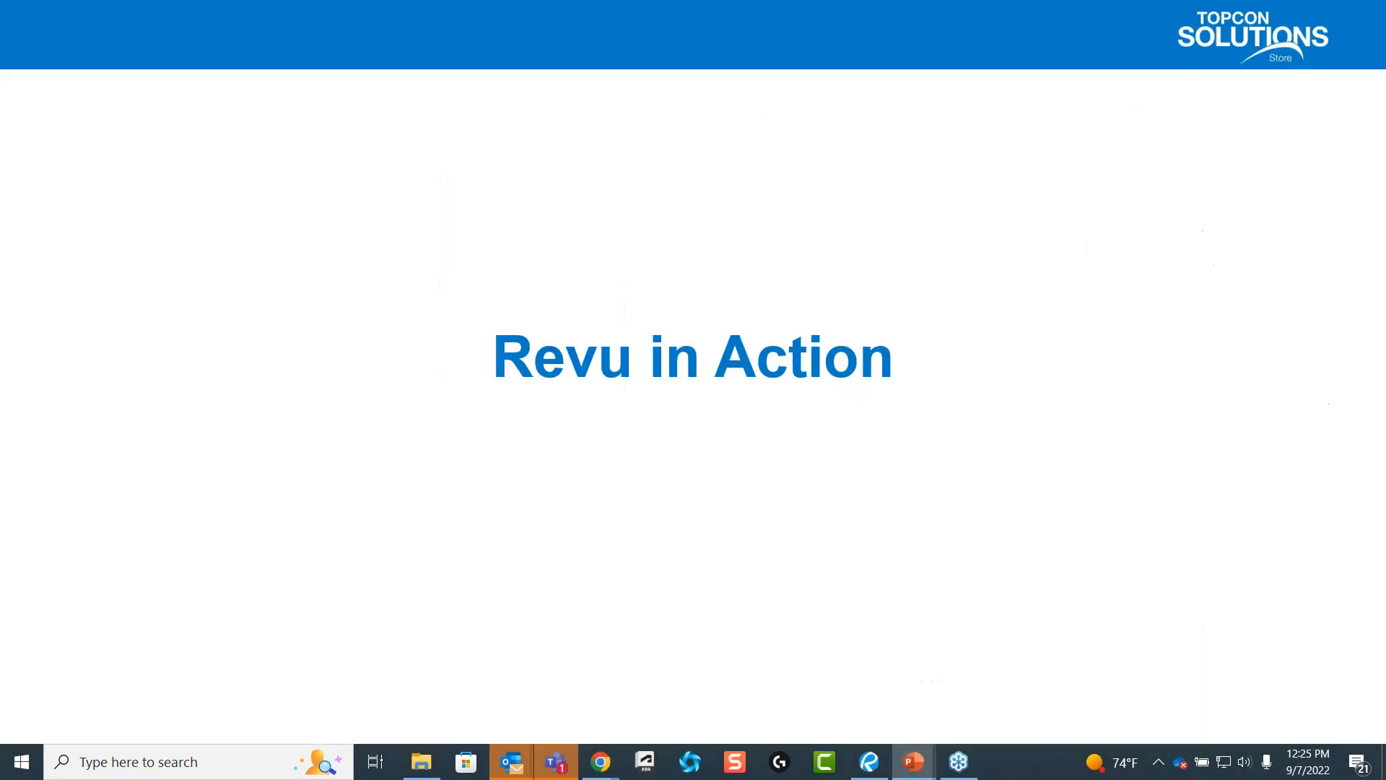
click(858, 445)
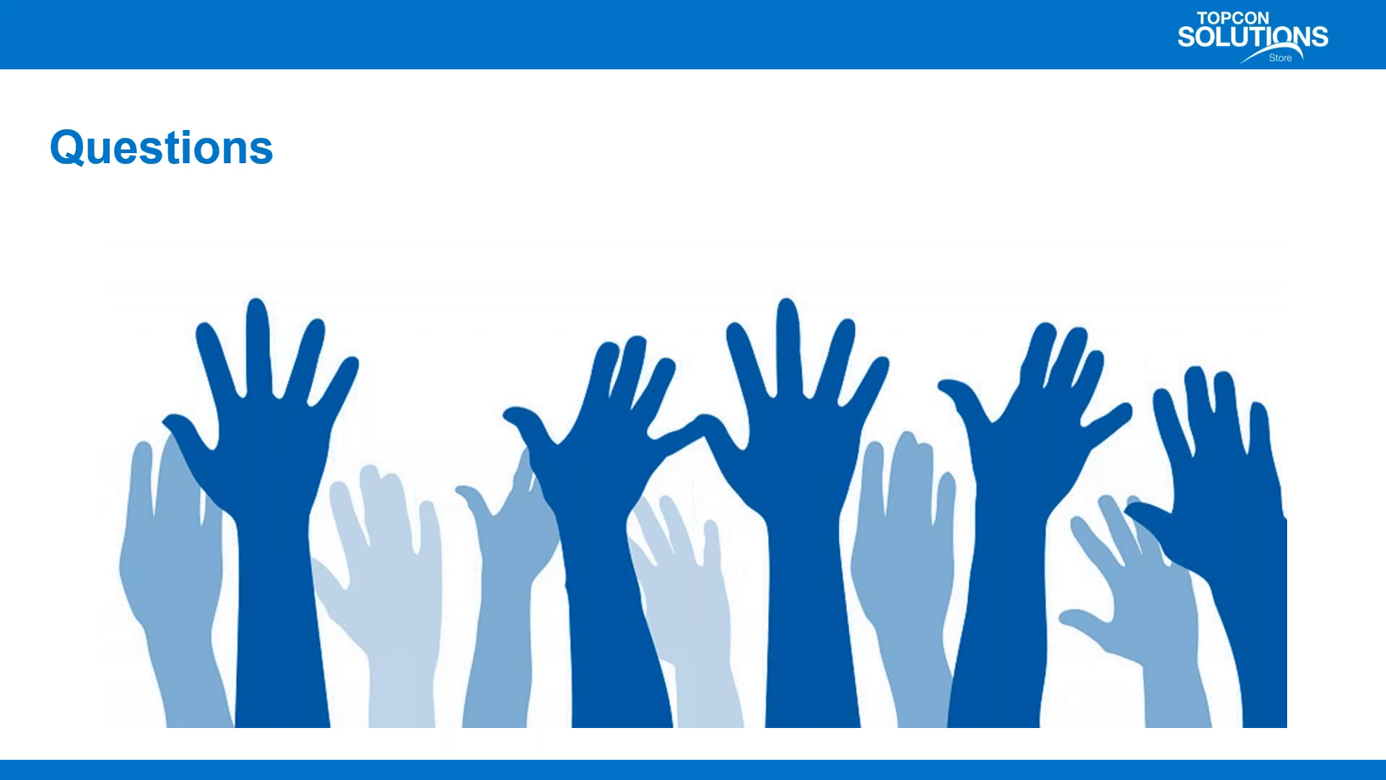
key(alt+Tab)
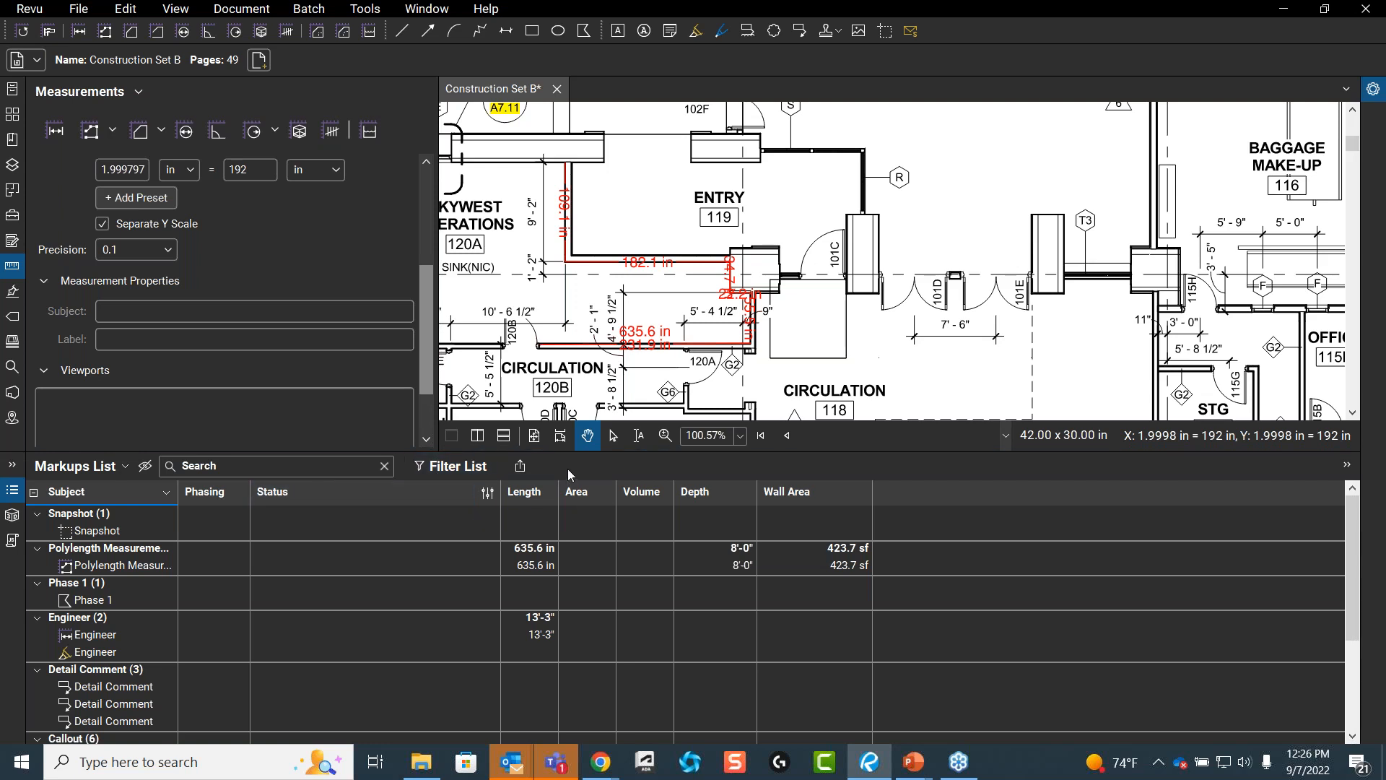
- Export a PDF summary of all pages' markups, appended and hyperlinked to the current PDF
click(521, 468)
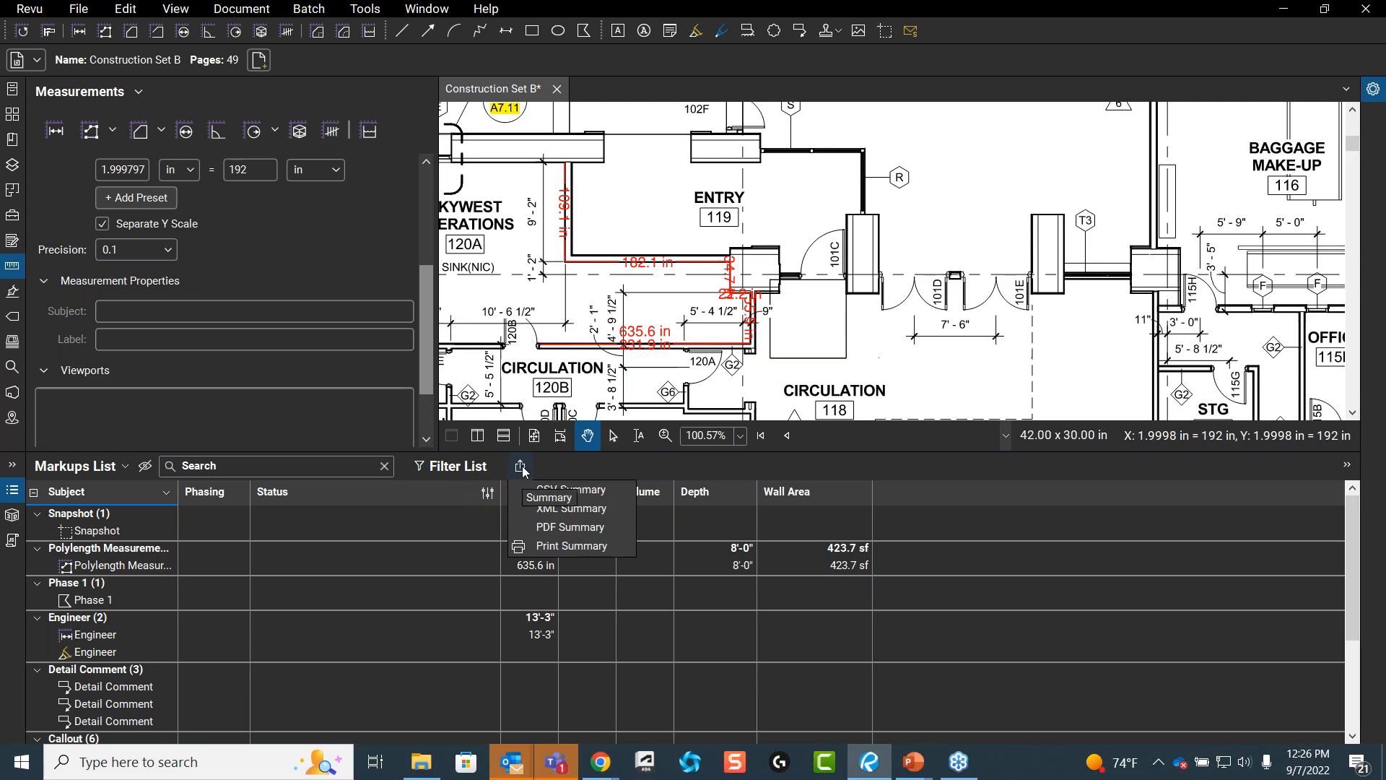
click(573, 527)
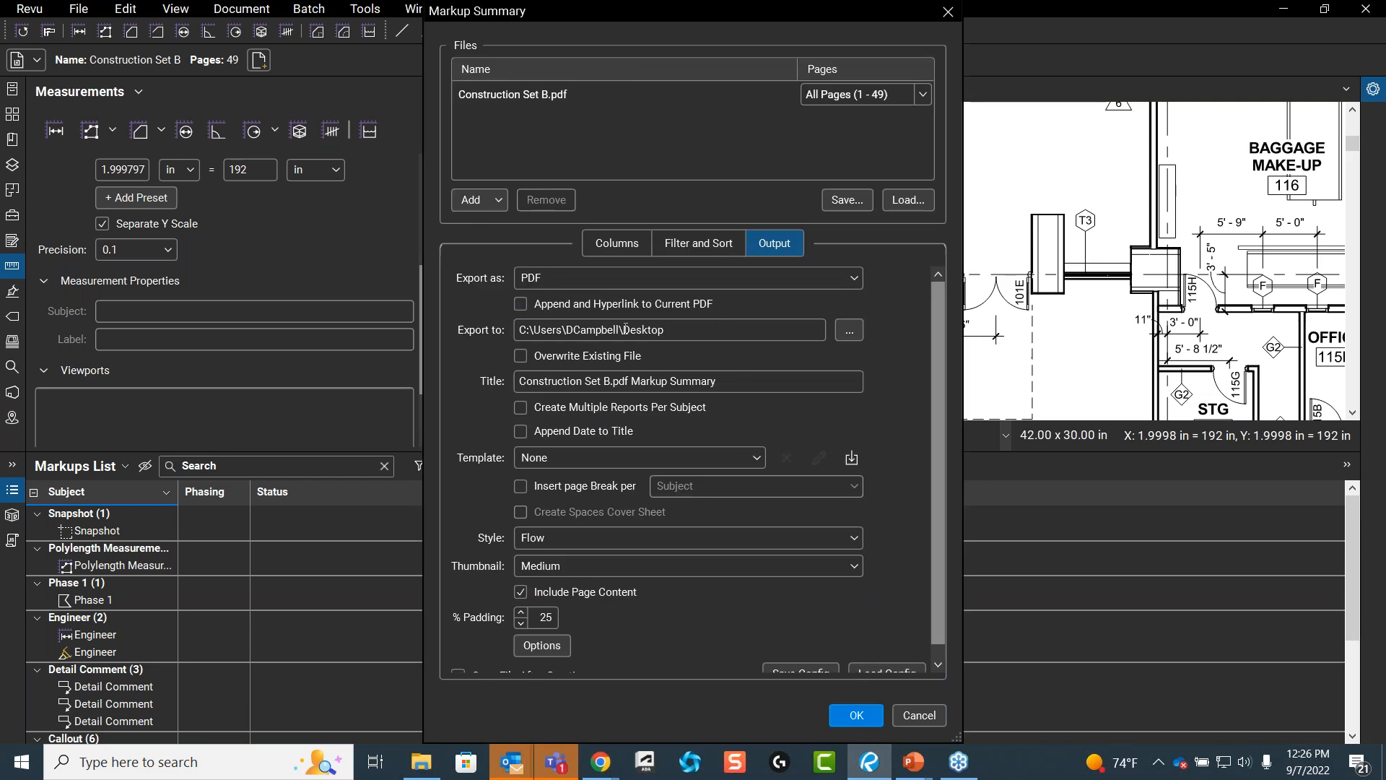
click(561, 307)
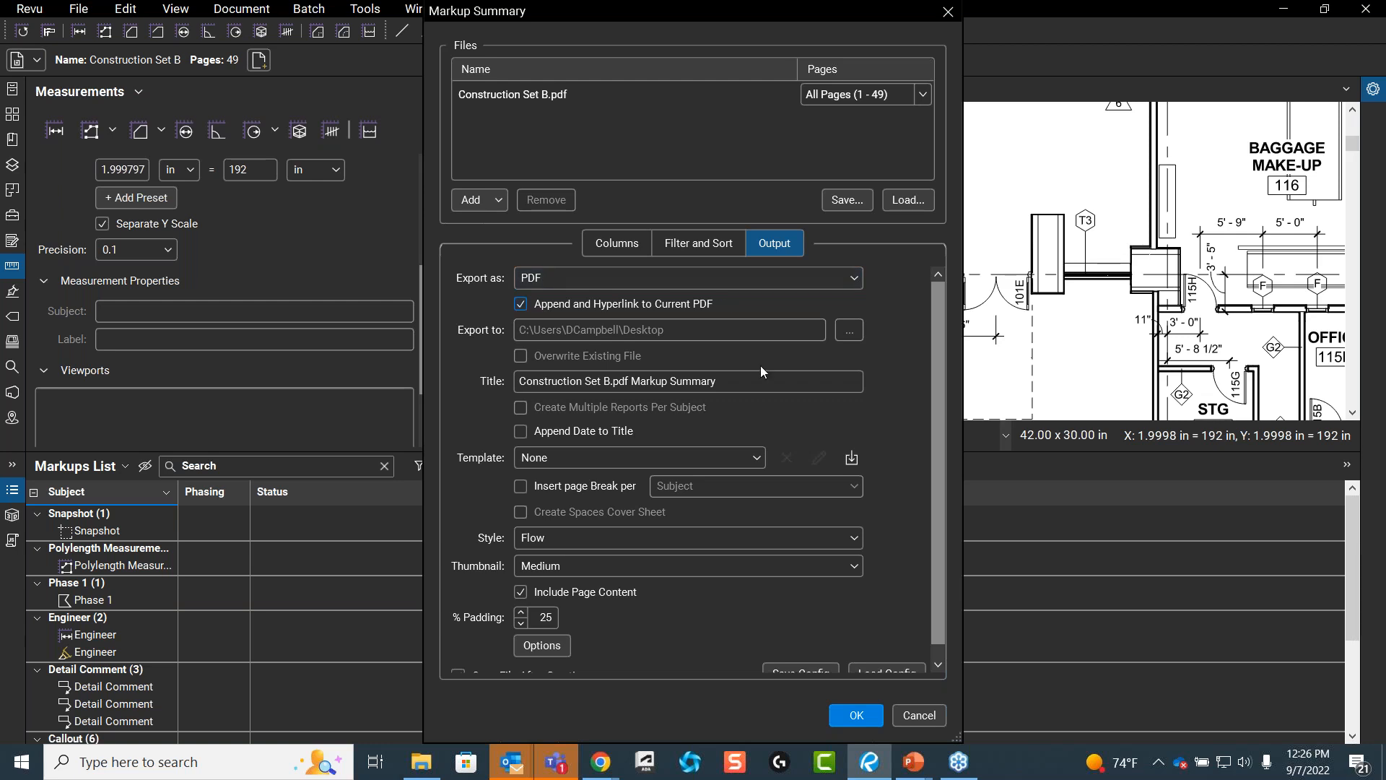
click(858, 716)
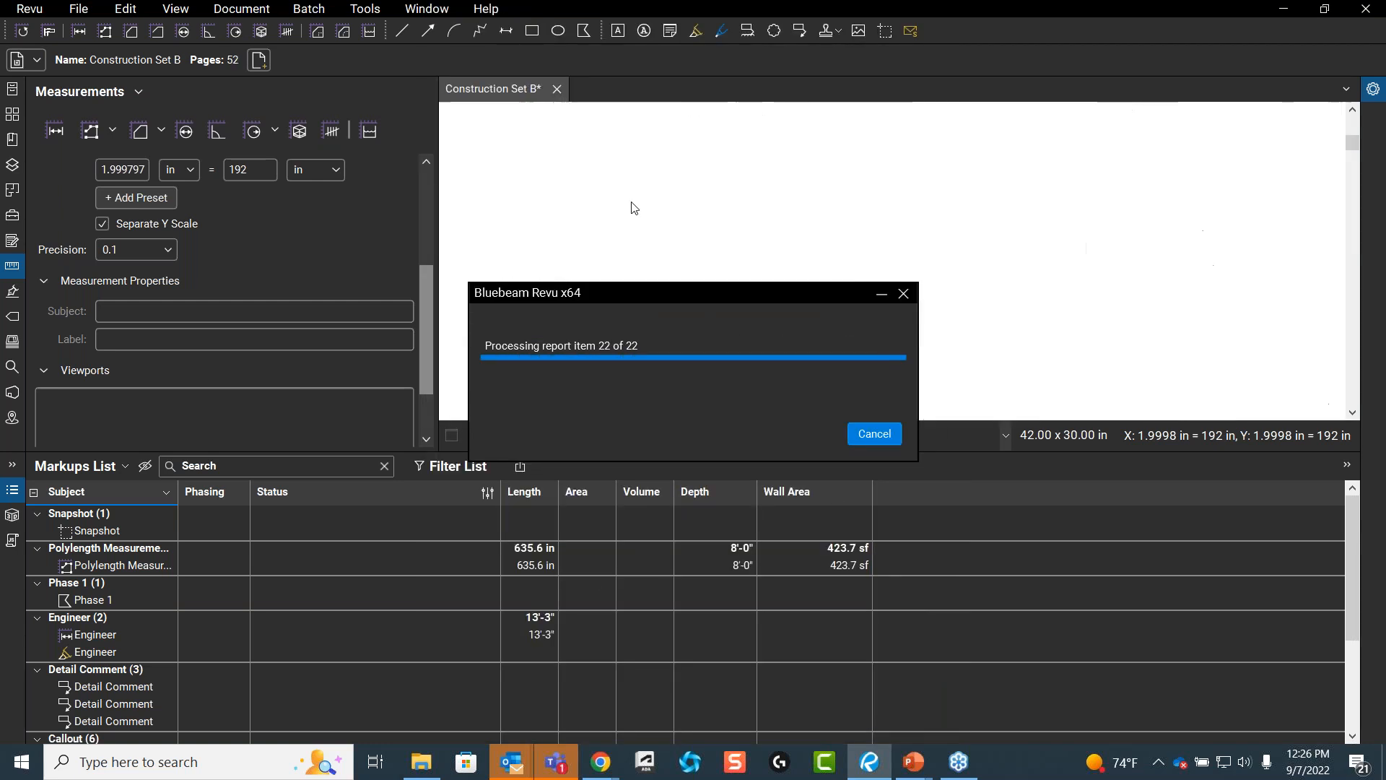
- Examine the markup summary and follow the Polylength Measurement thumbnail's link to its place on the plan
scroll(838, 159, up, 6)
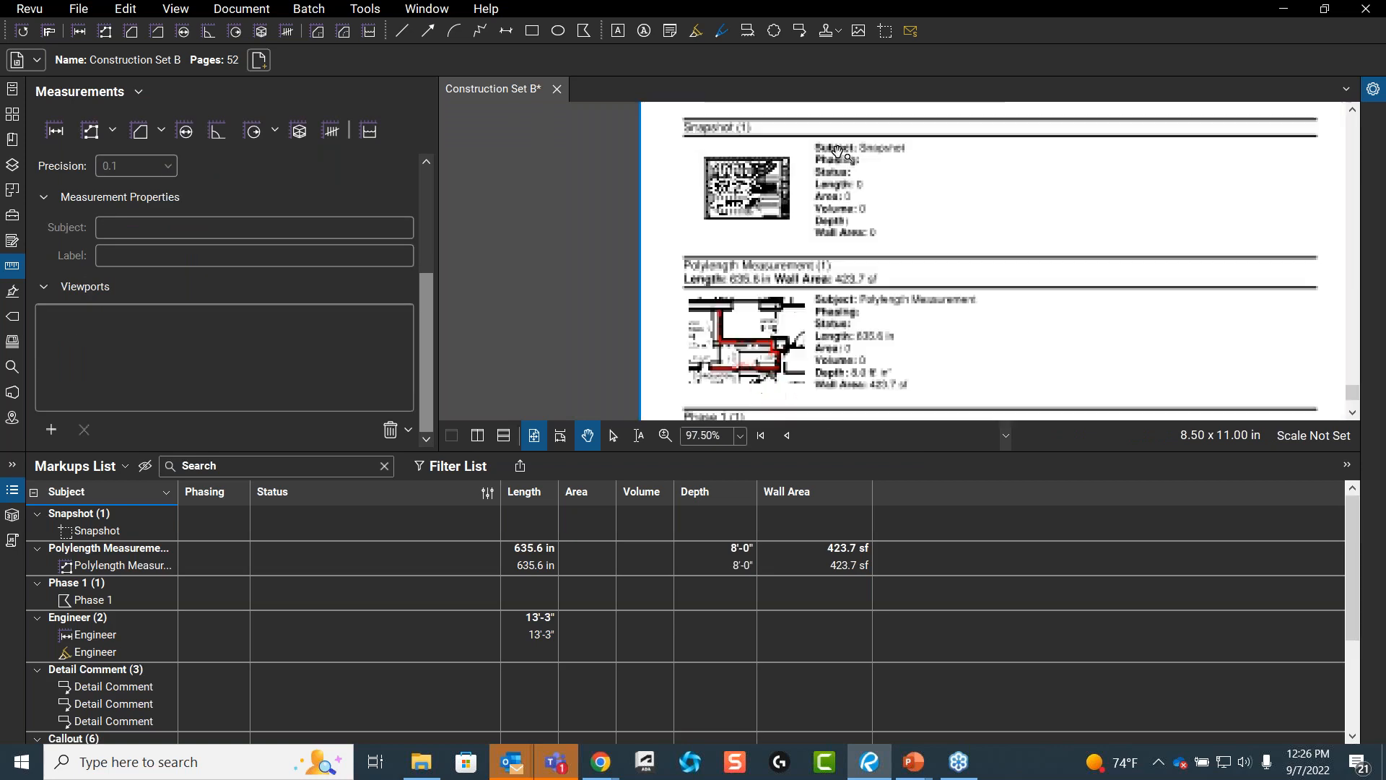
scroll(816, 189, down, 3)
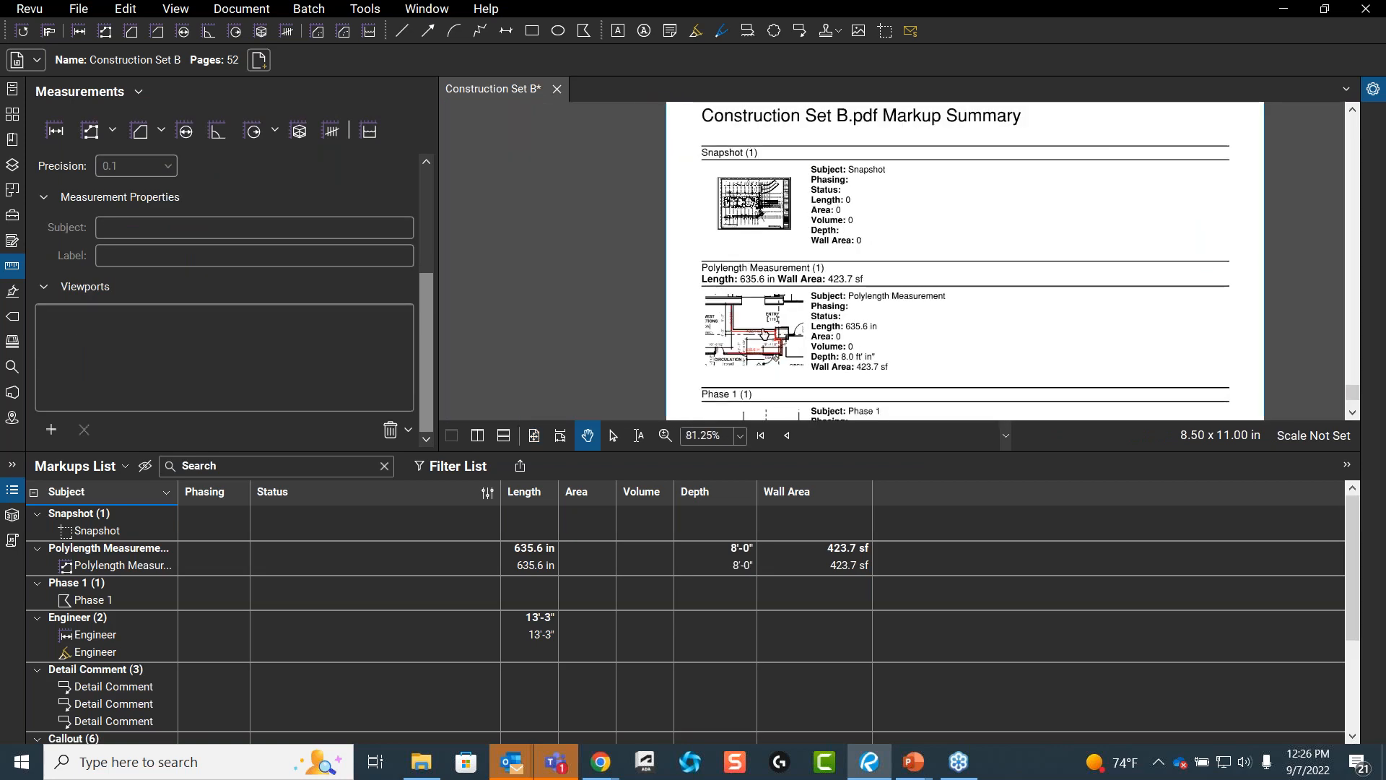
click(801, 347)
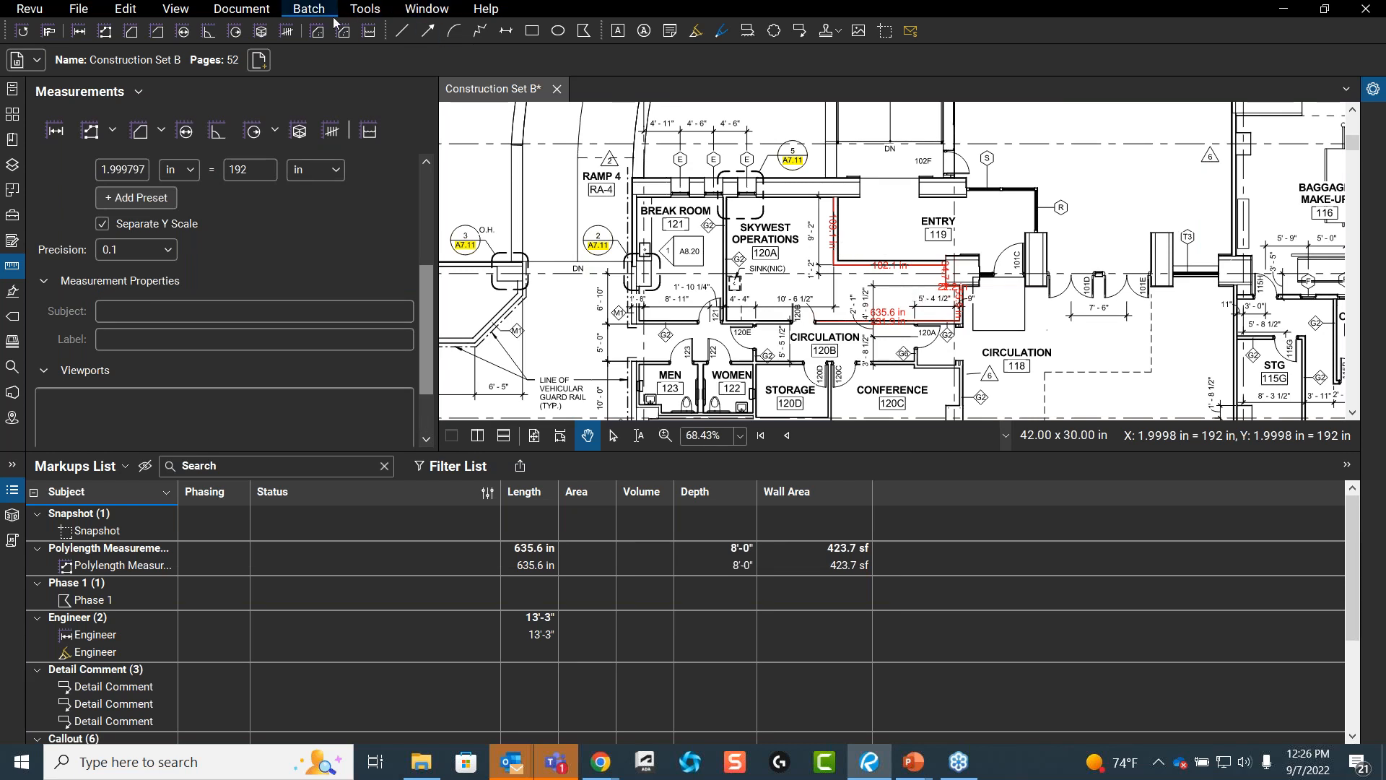
- Open the Flatten options for the document's markups and dismiss them without flattening
click(278, 19)
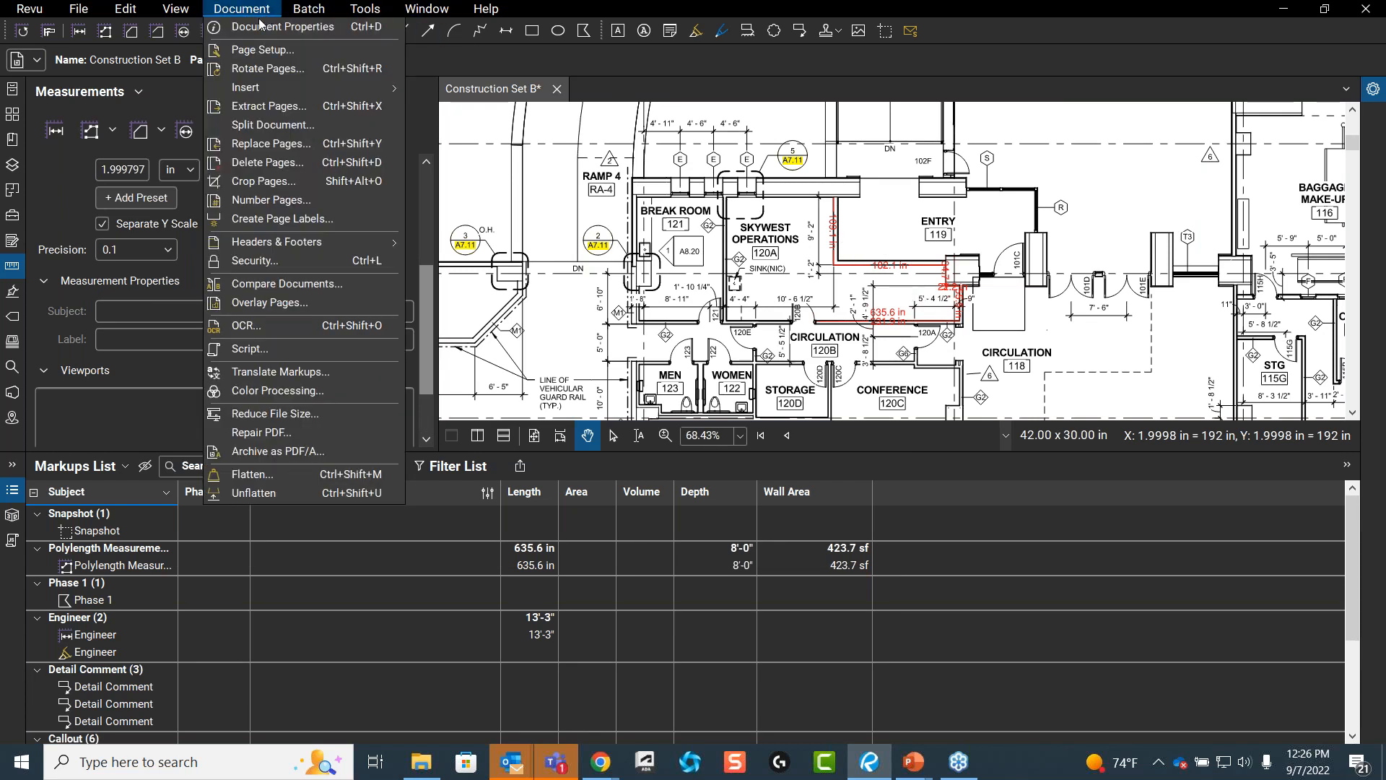
click(310, 472)
click(890, 670)
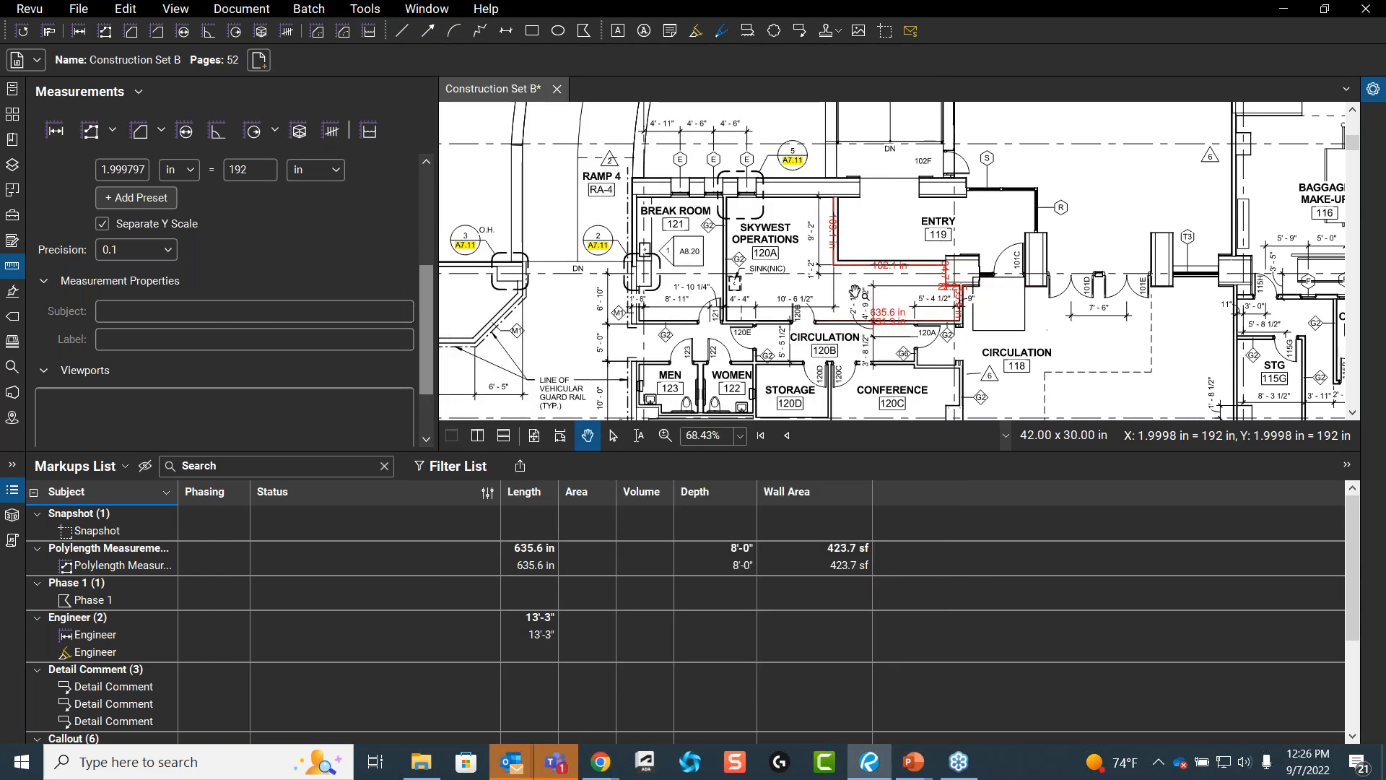
- Go to the last summary page and follow the 4" Pour thumbnail's link to the patio area on the plan
scroll(865, 274, up, 3)
scroll(896, 262, down, 5)
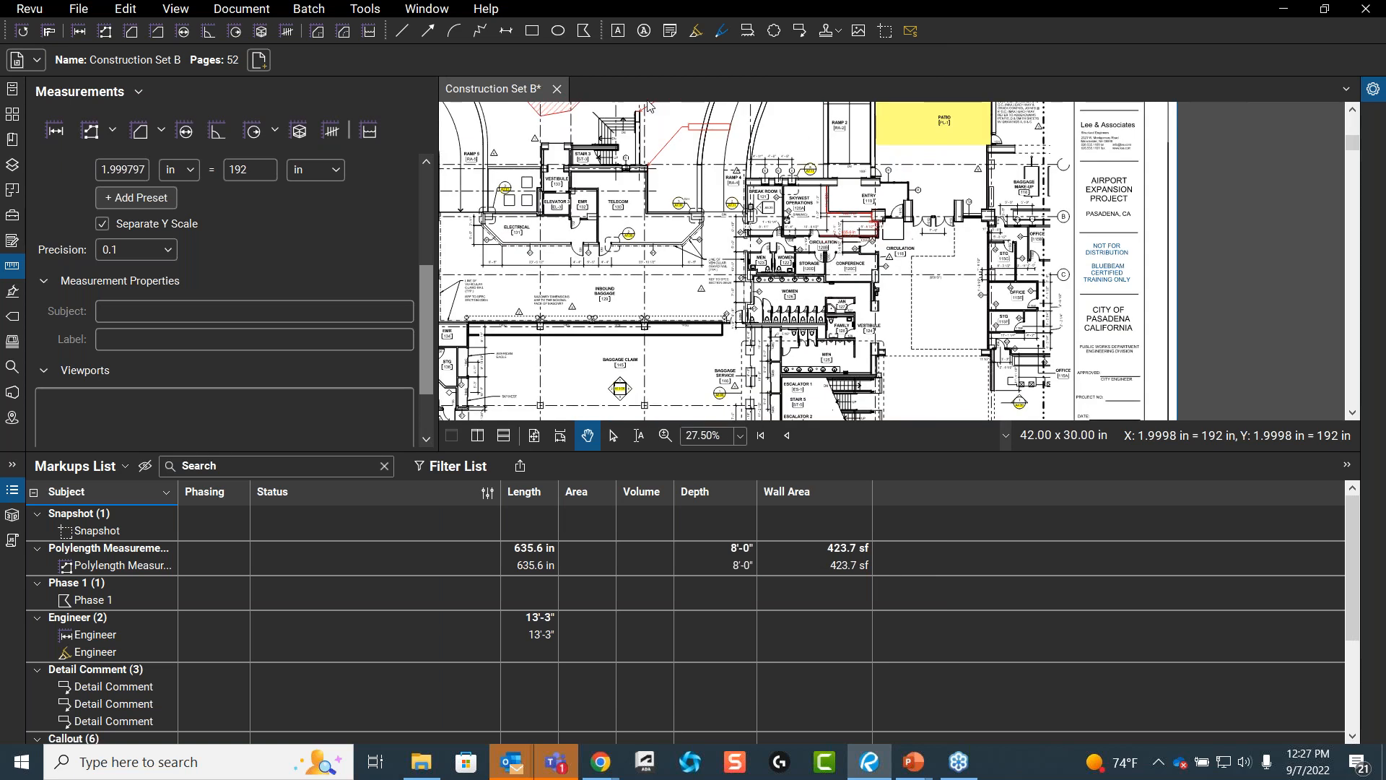
click(1006, 437)
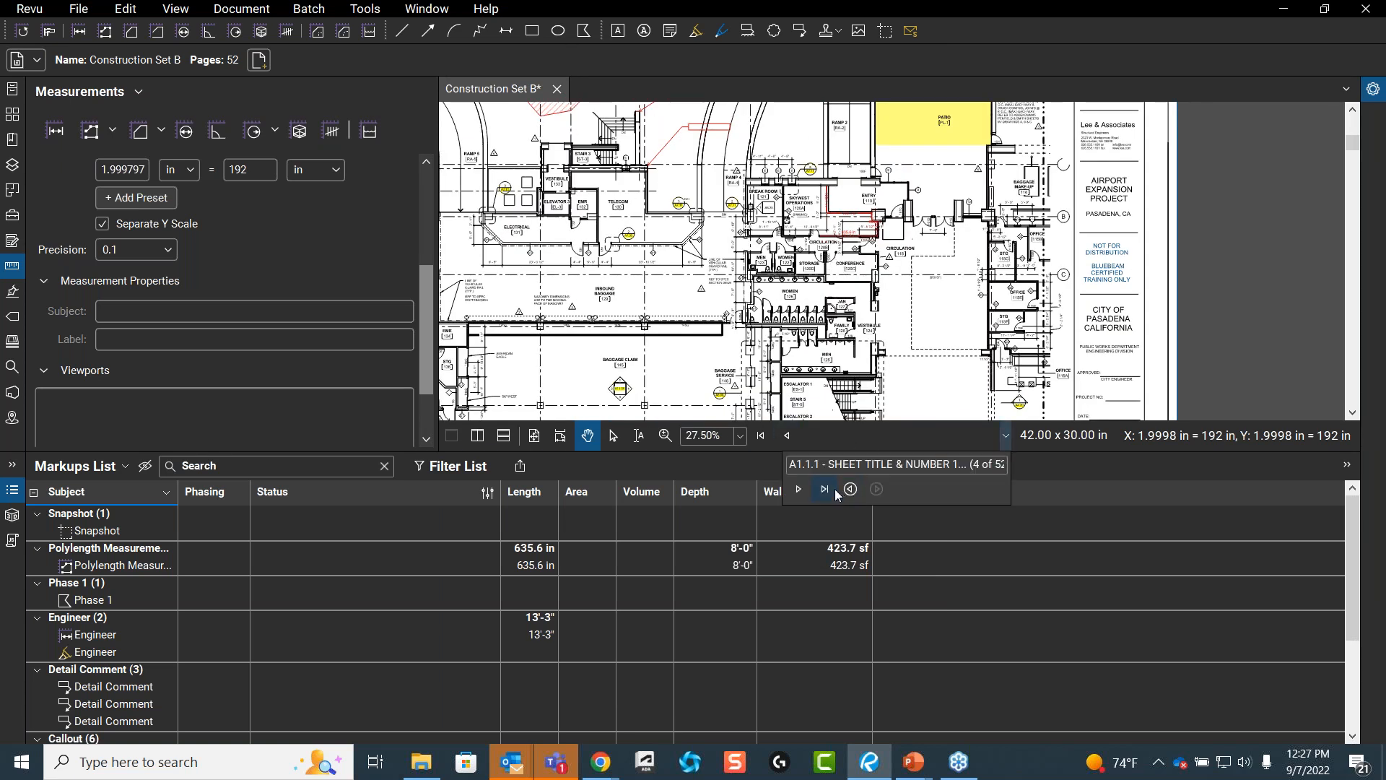
click(828, 496)
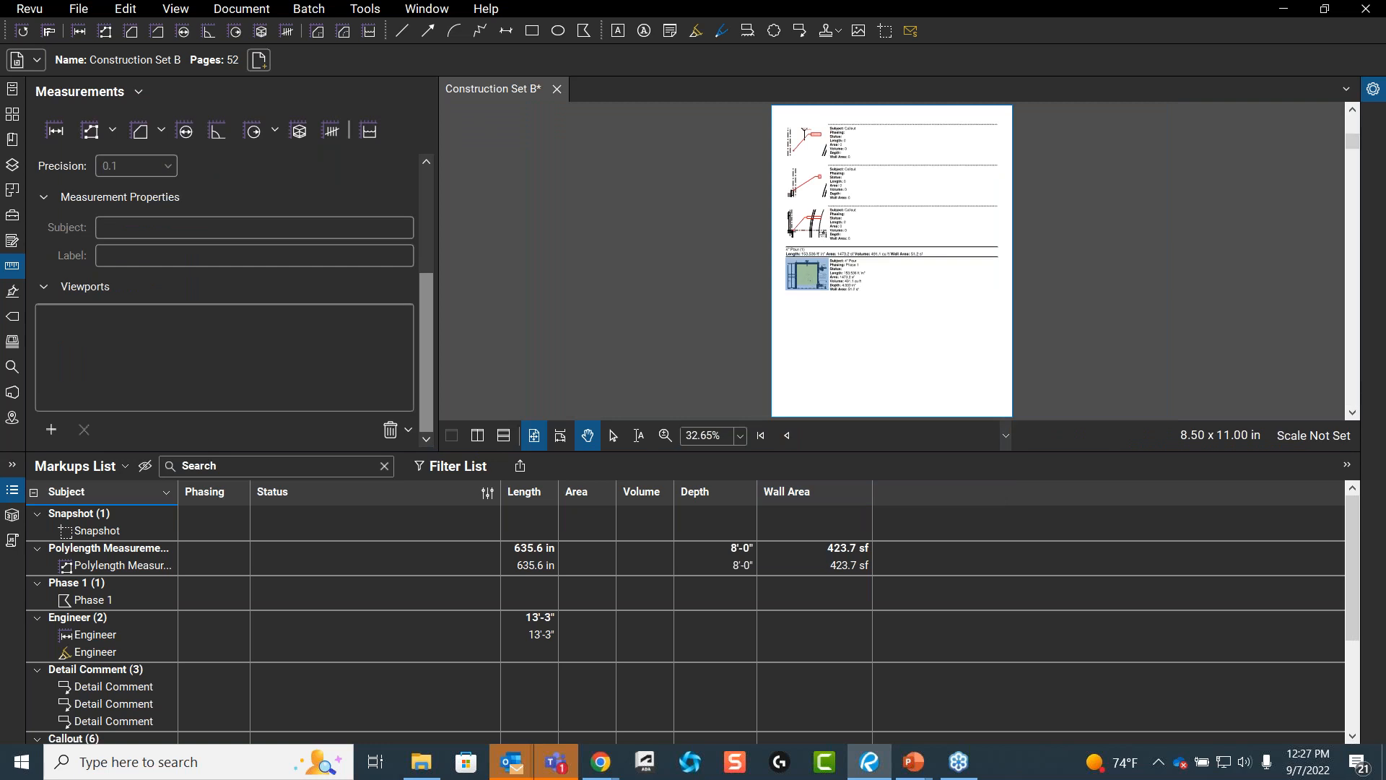
click(822, 286)
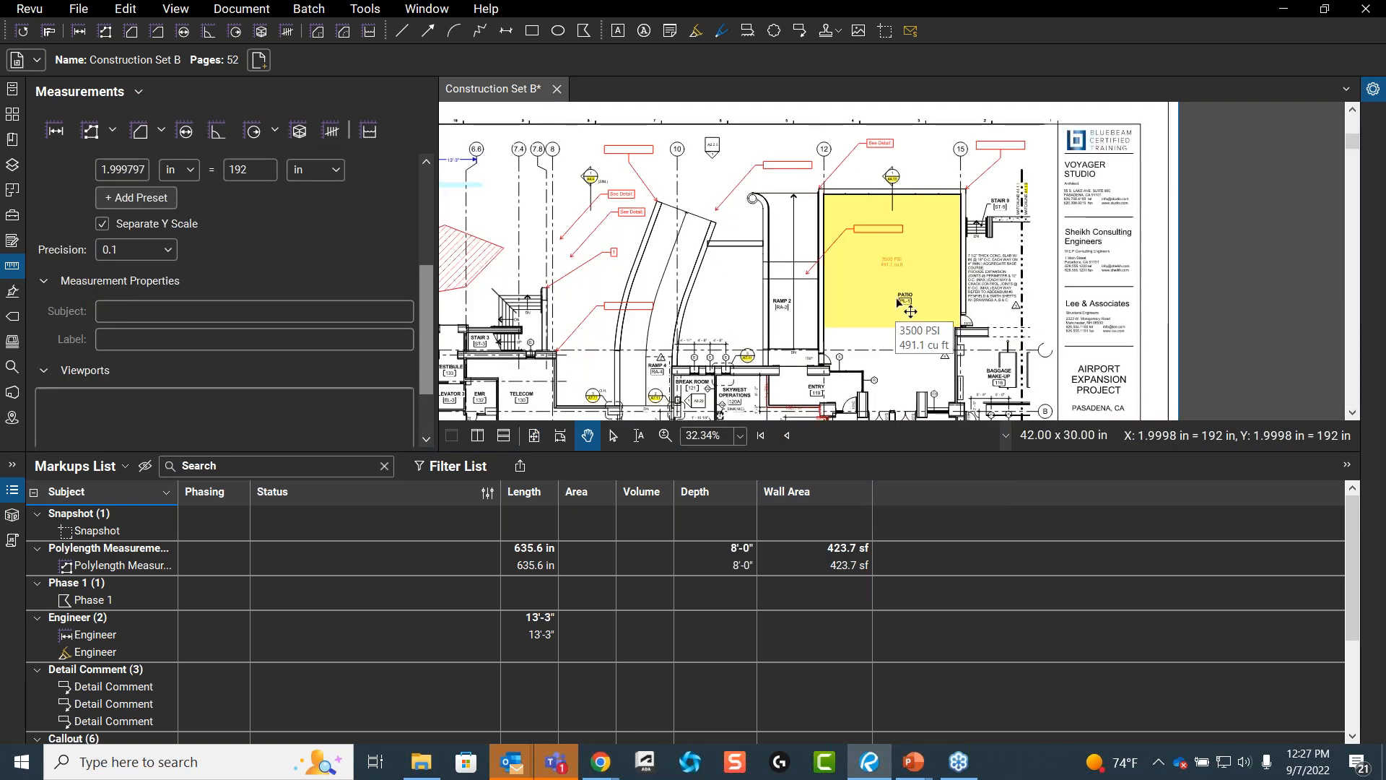
- Return to the last summary page and examine the quantities listed for the 4" Pour
click(1006, 435)
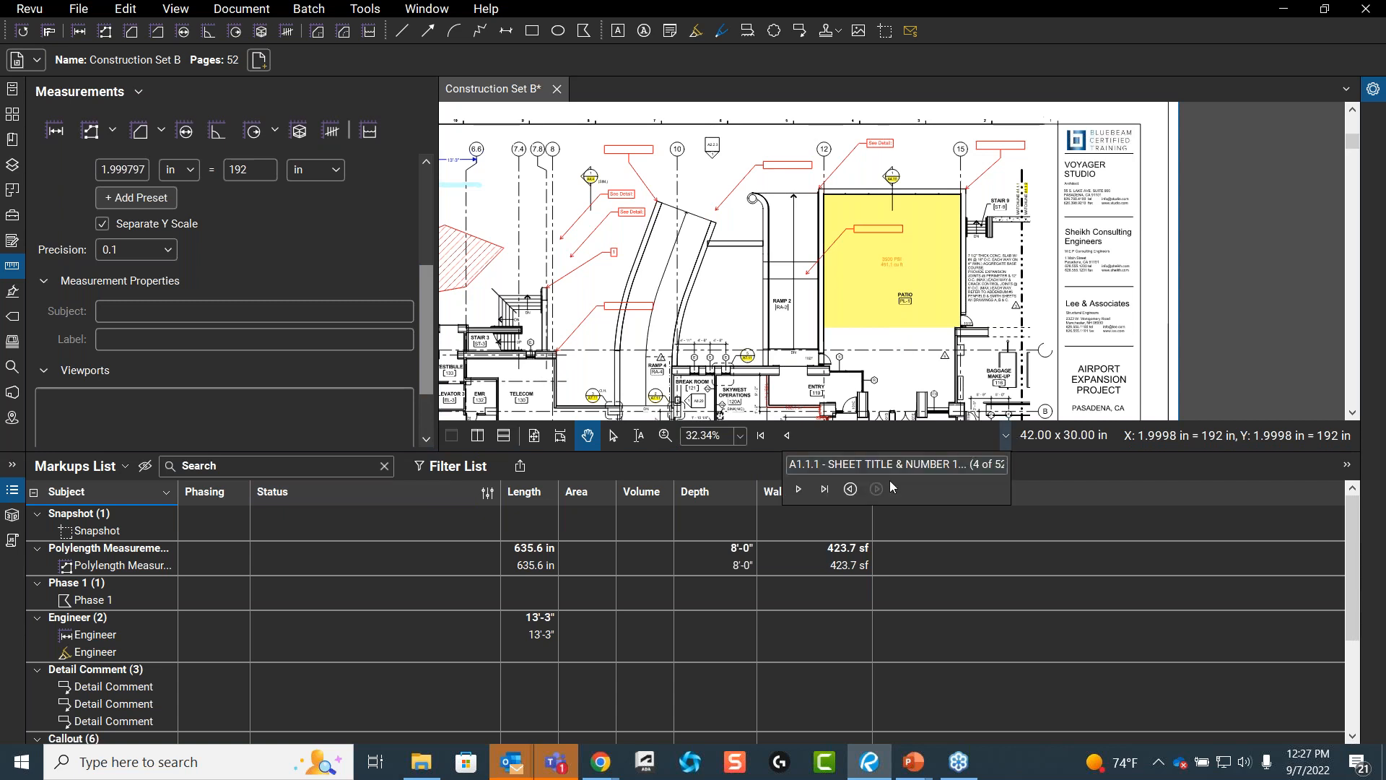
click(825, 496)
scroll(843, 229, up, 8)
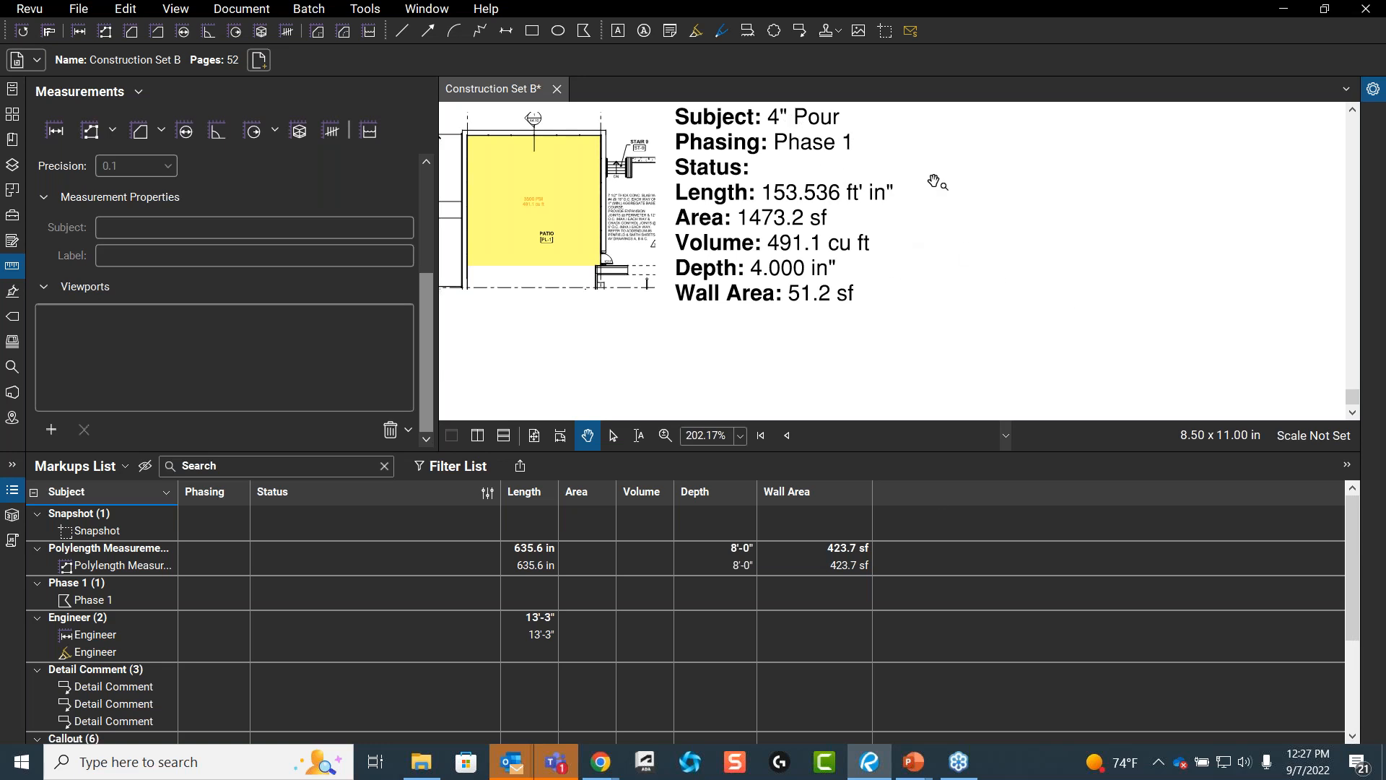
scroll(889, 289, up, 1)
scroll(895, 259, down, 3)
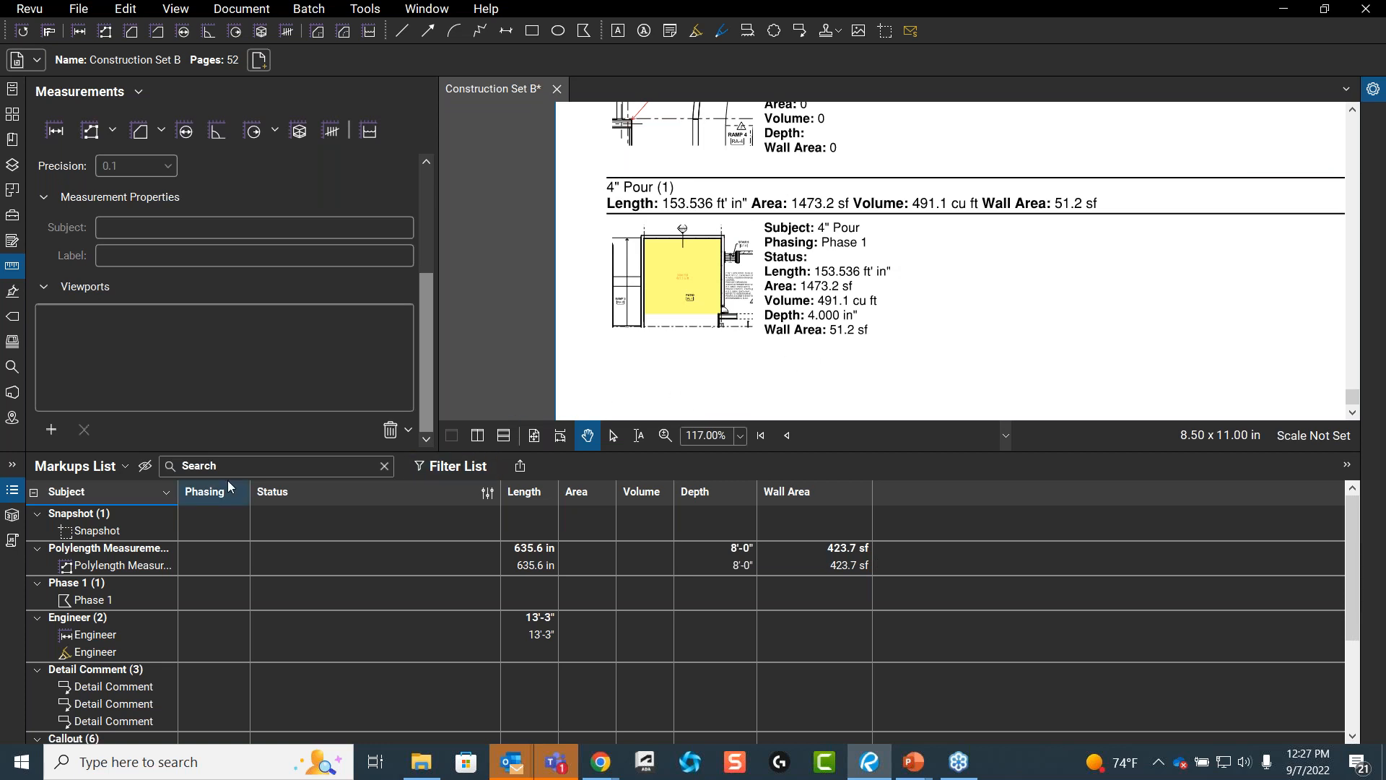
- Review the columns available for the Markups List and close the column choices without changing them
click(124, 469)
mouse_move(115, 490)
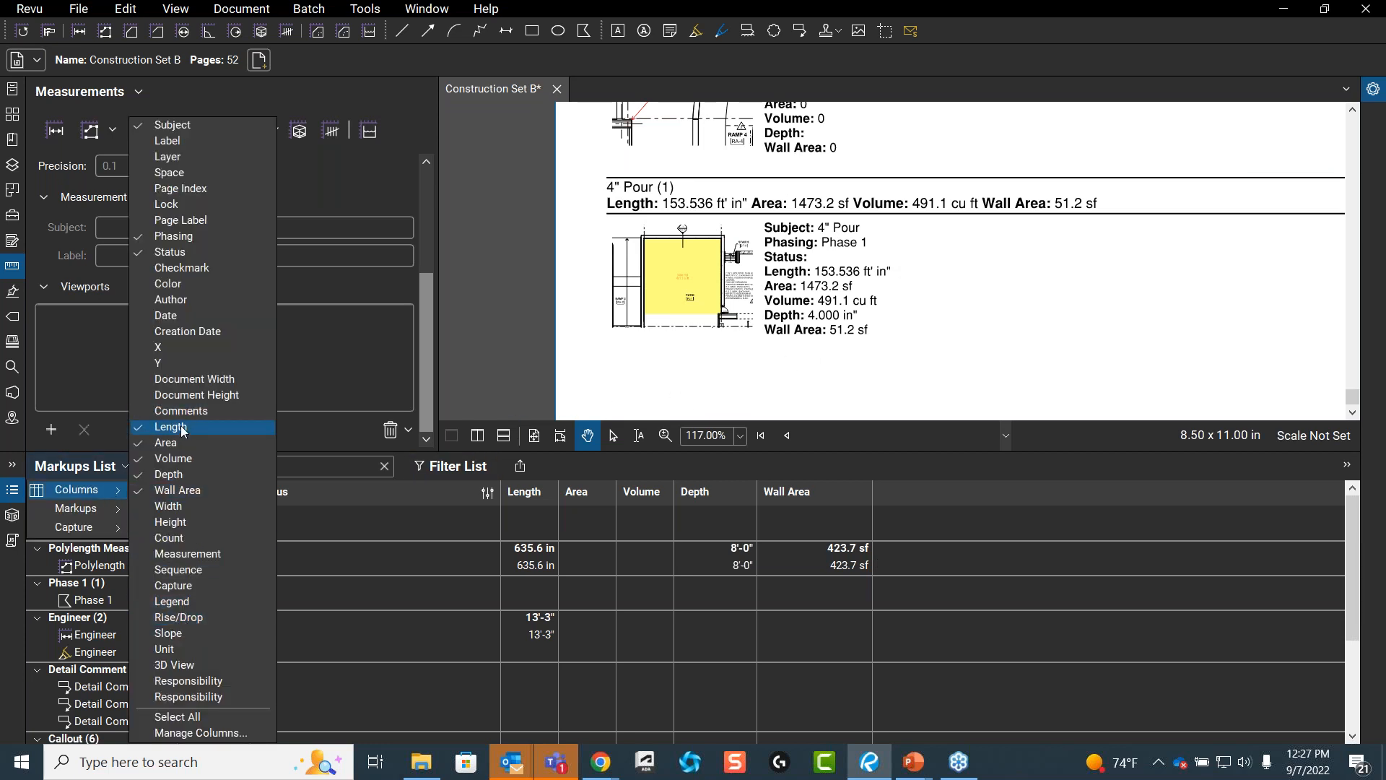
click(426, 465)
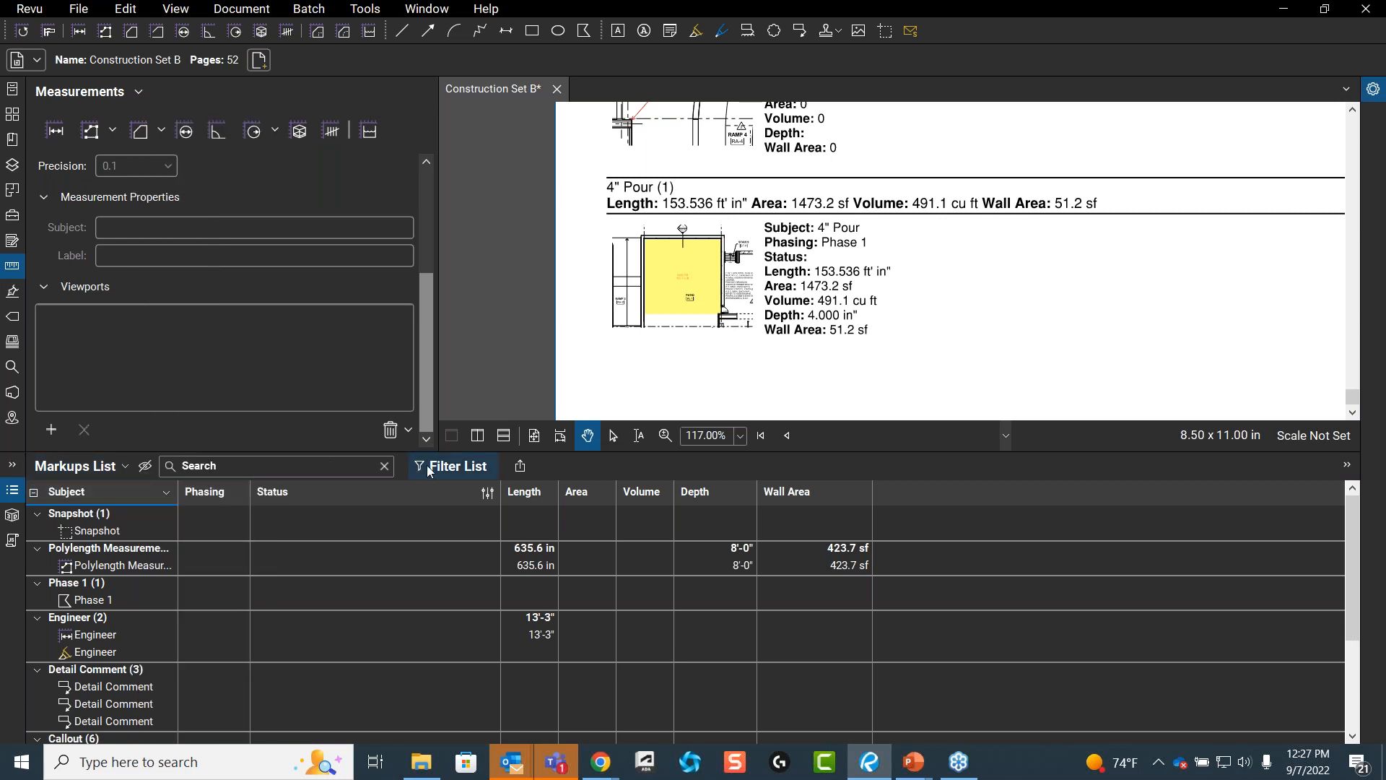
click(430, 464)
click(430, 463)
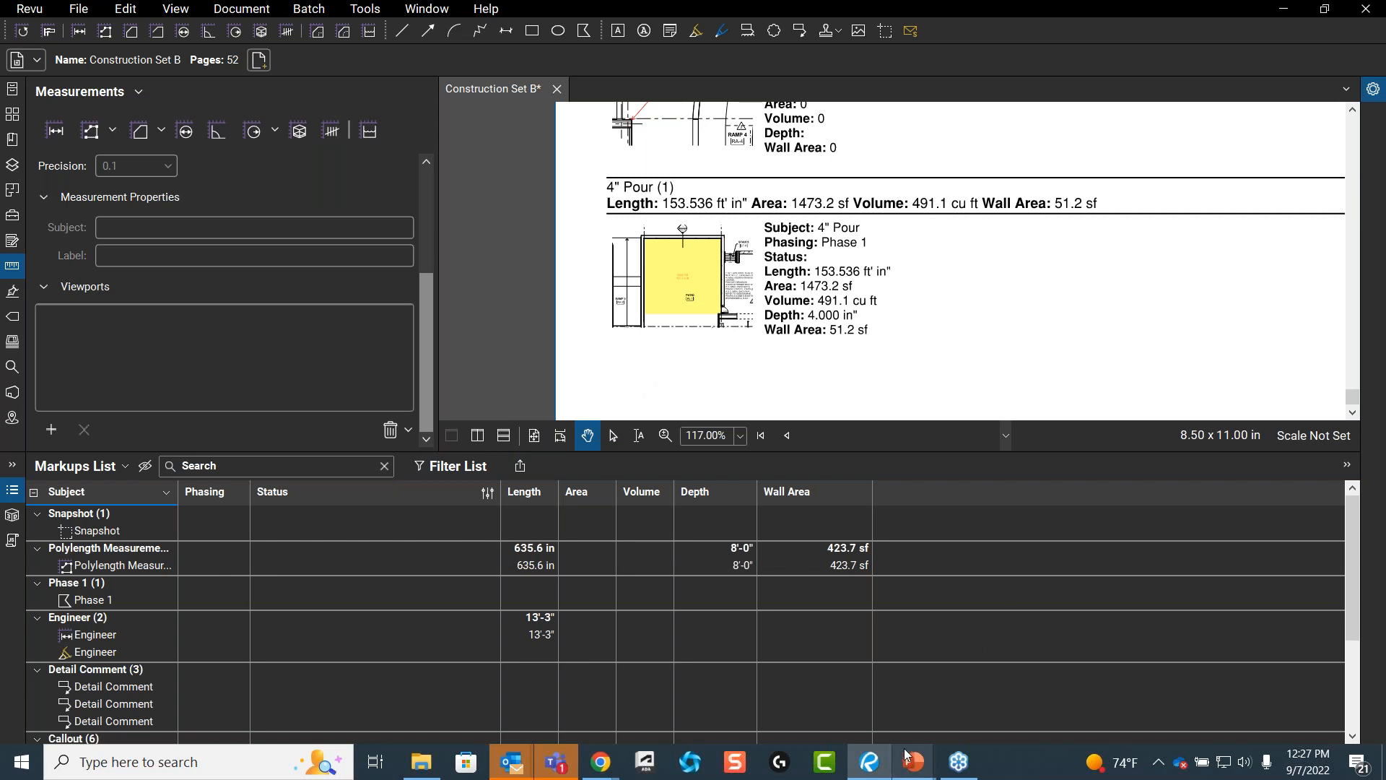
- Switch to the PowerPoint presentation showing the Questions slide
mouse_move(908, 756)
click(918, 712)
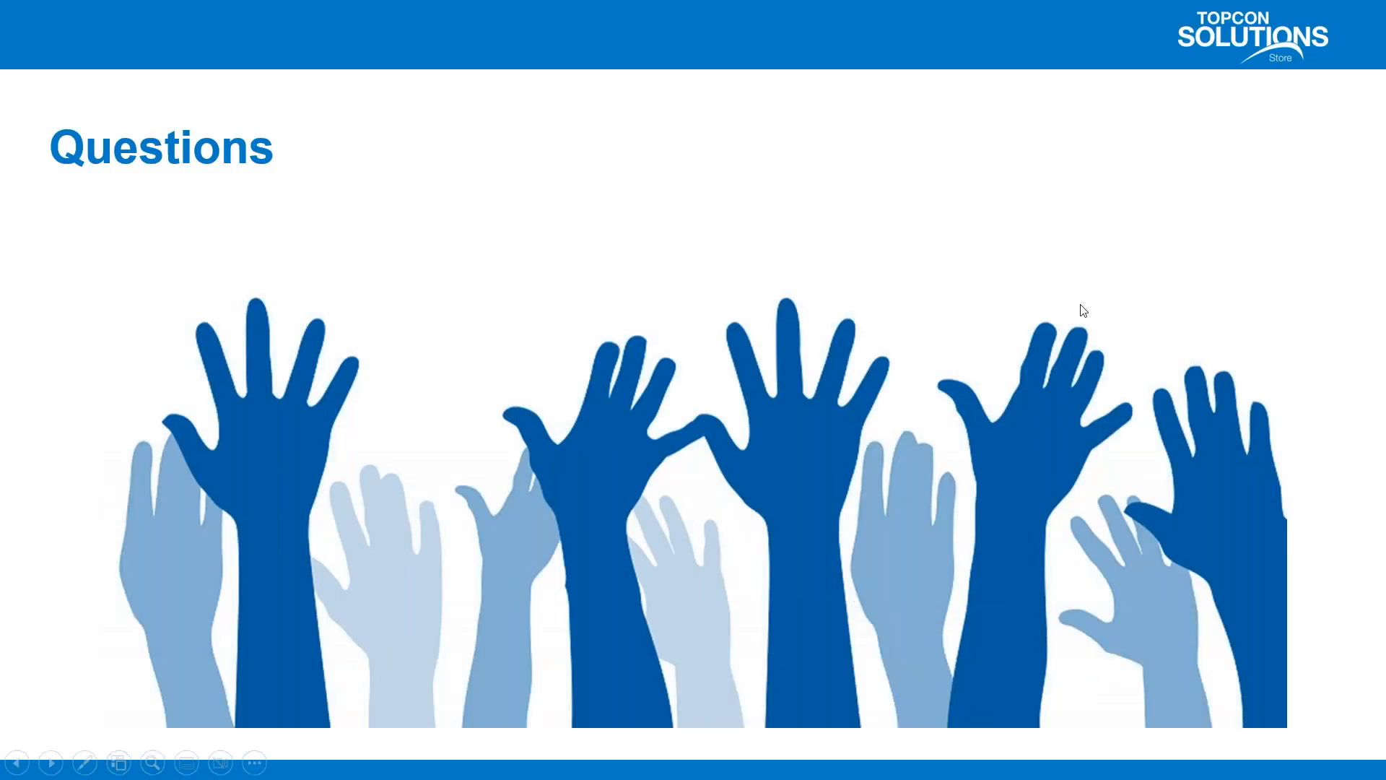